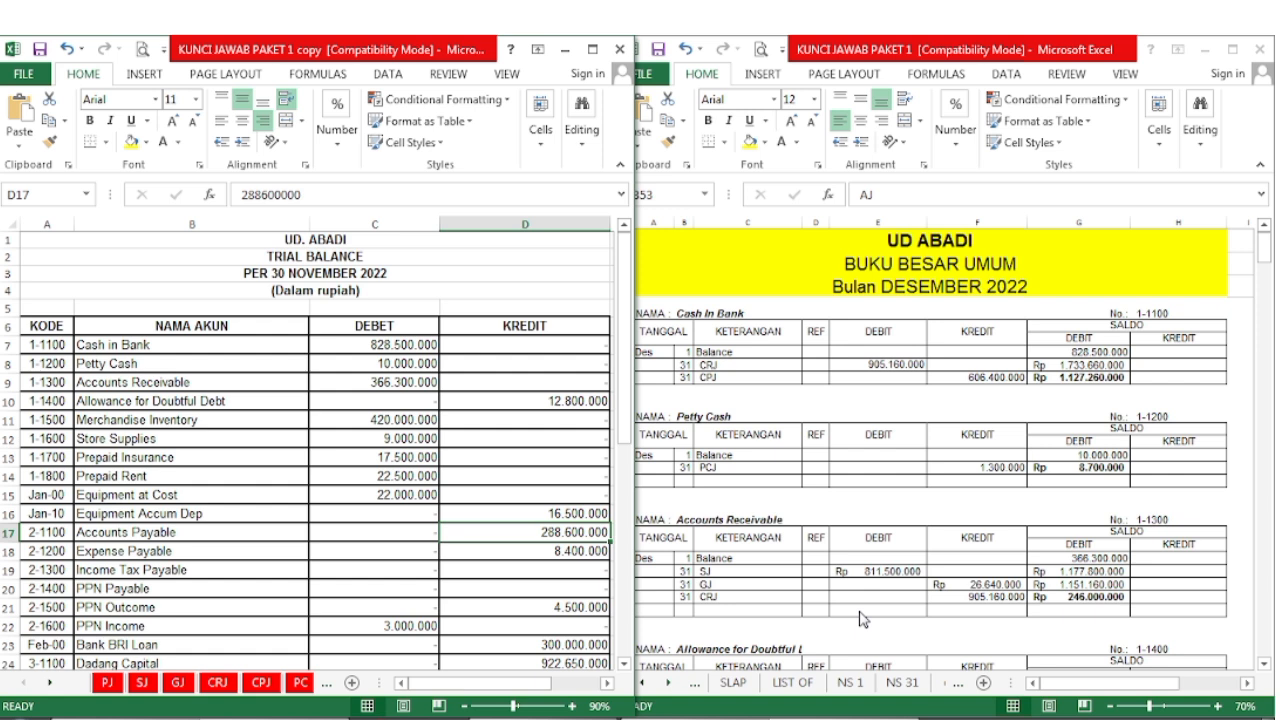
- Fill the Cash in Bank account name and its debit amount in the trial balance with yellow
left_click(726, 441)
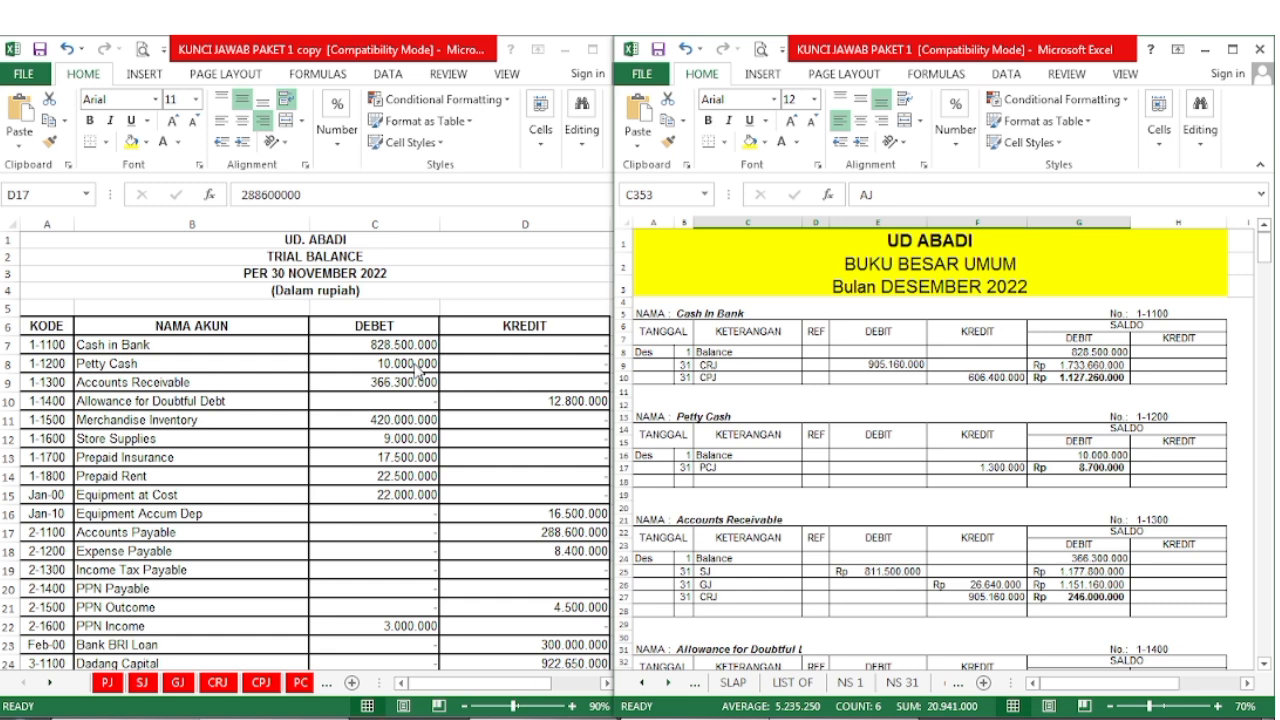
left_click(217, 341)
left_click(224, 346)
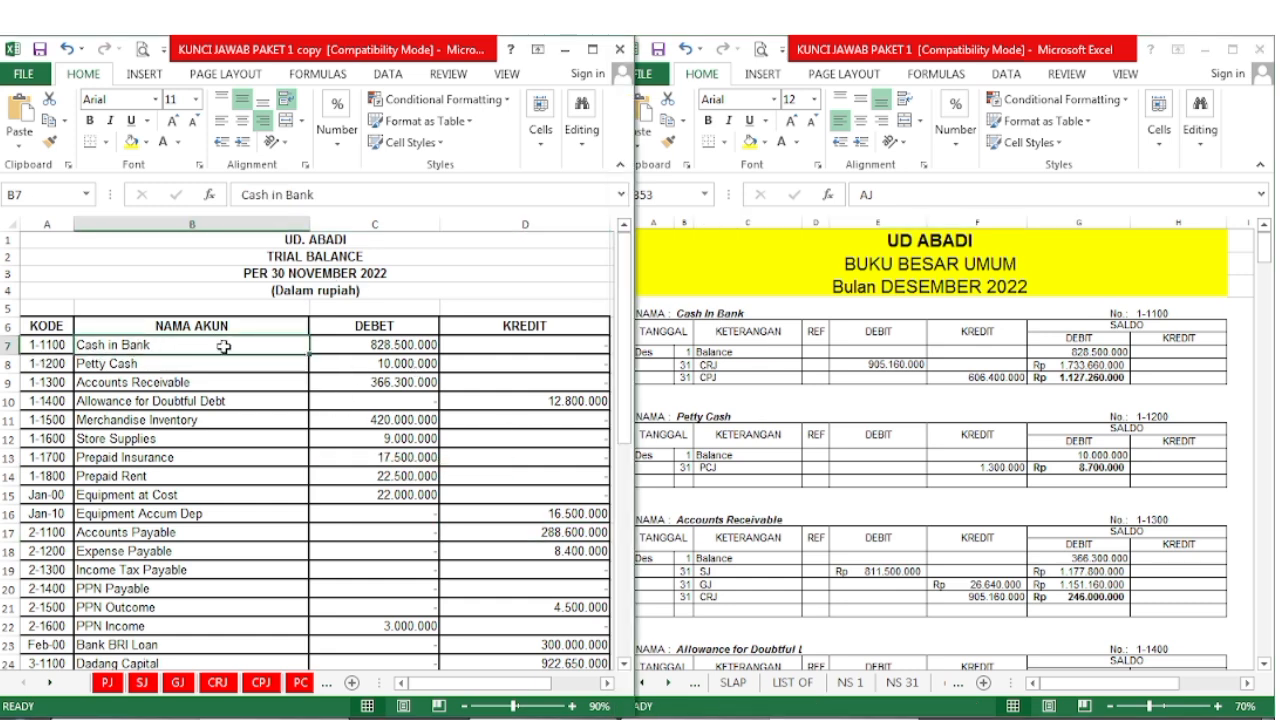
left_click_drag(224, 346, 322, 345)
left_click(130, 141)
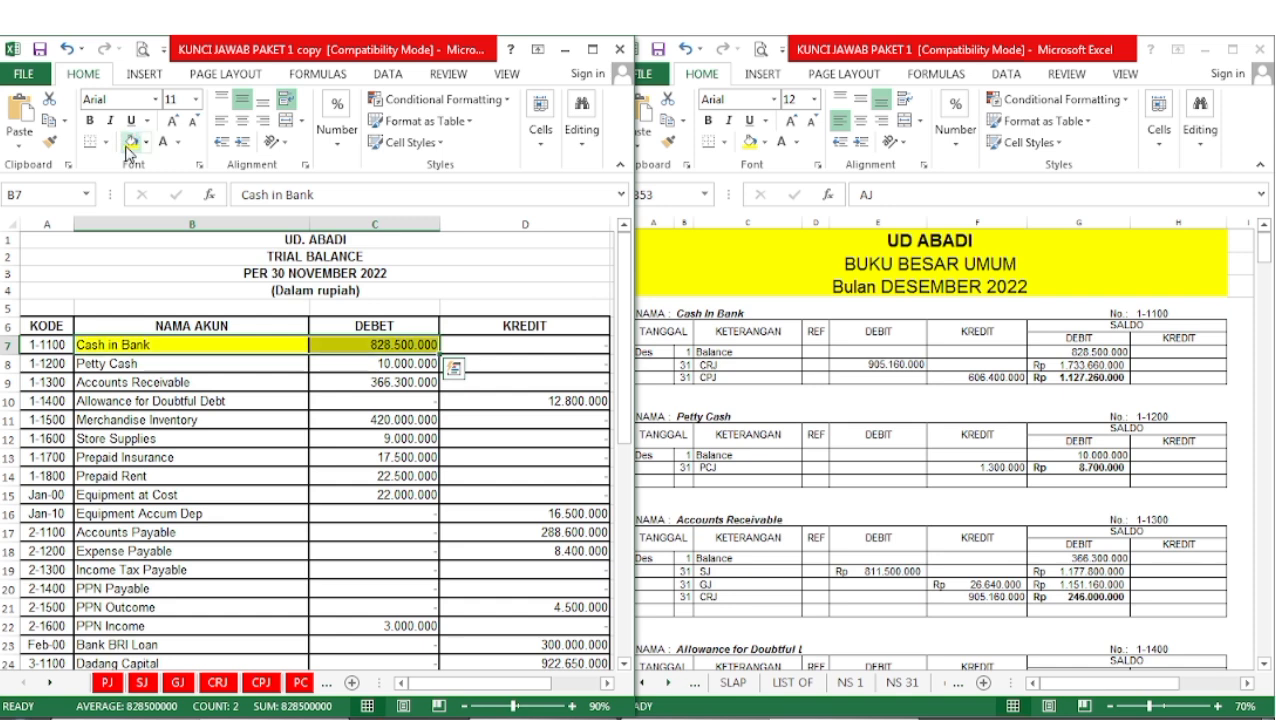
left_click(363, 368)
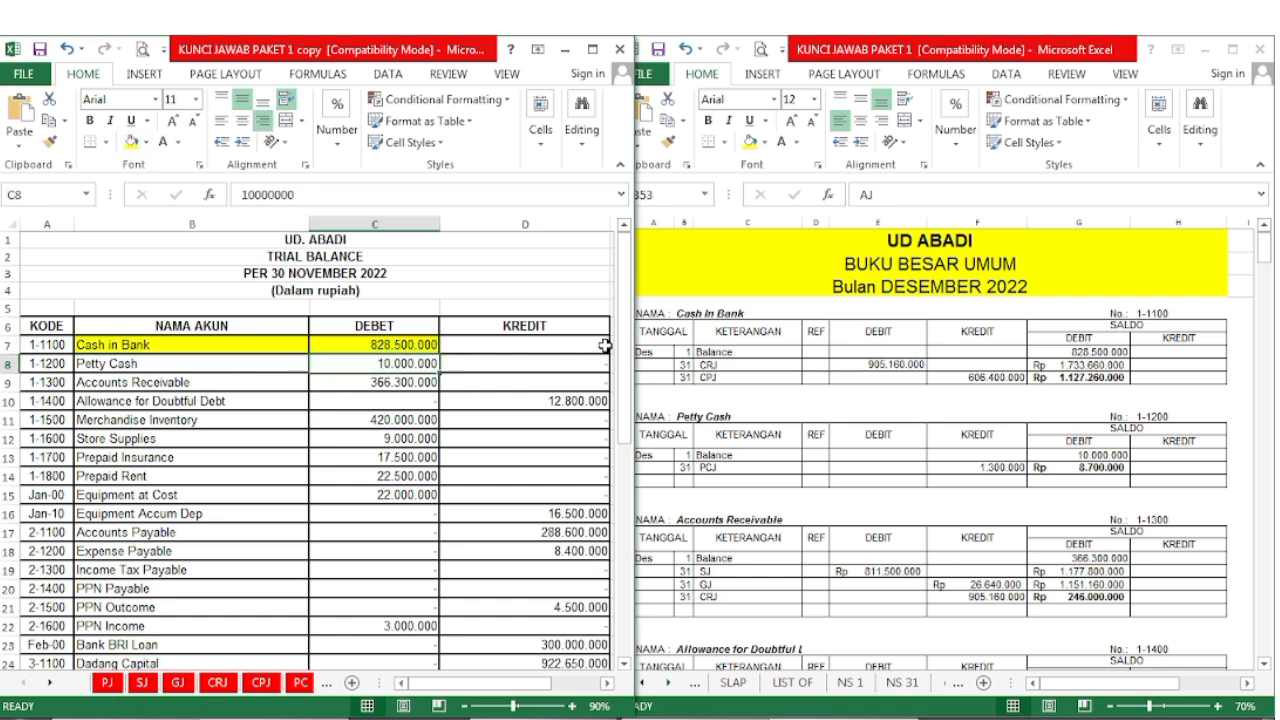
- In the general ledger's Cash in Bank account, fill the 1 December Balance entry's day, description and debit balance with yellow
left_click(883, 351)
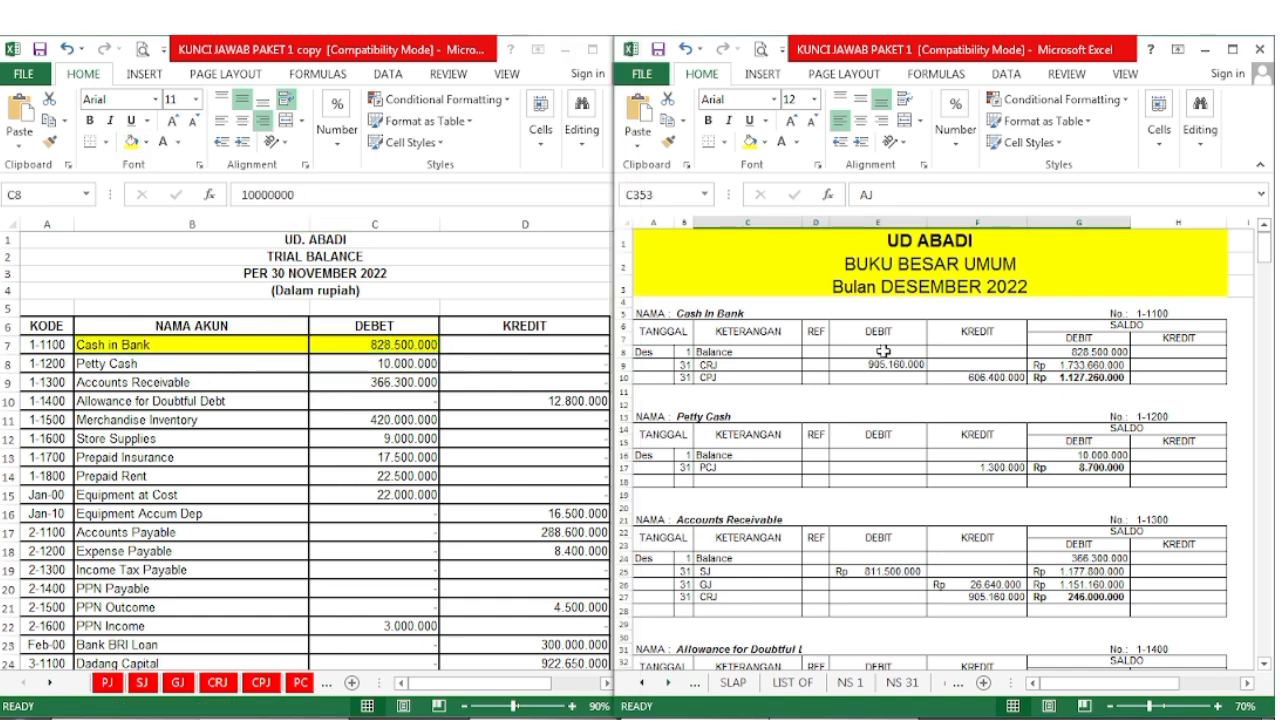
key("ctrl+v")
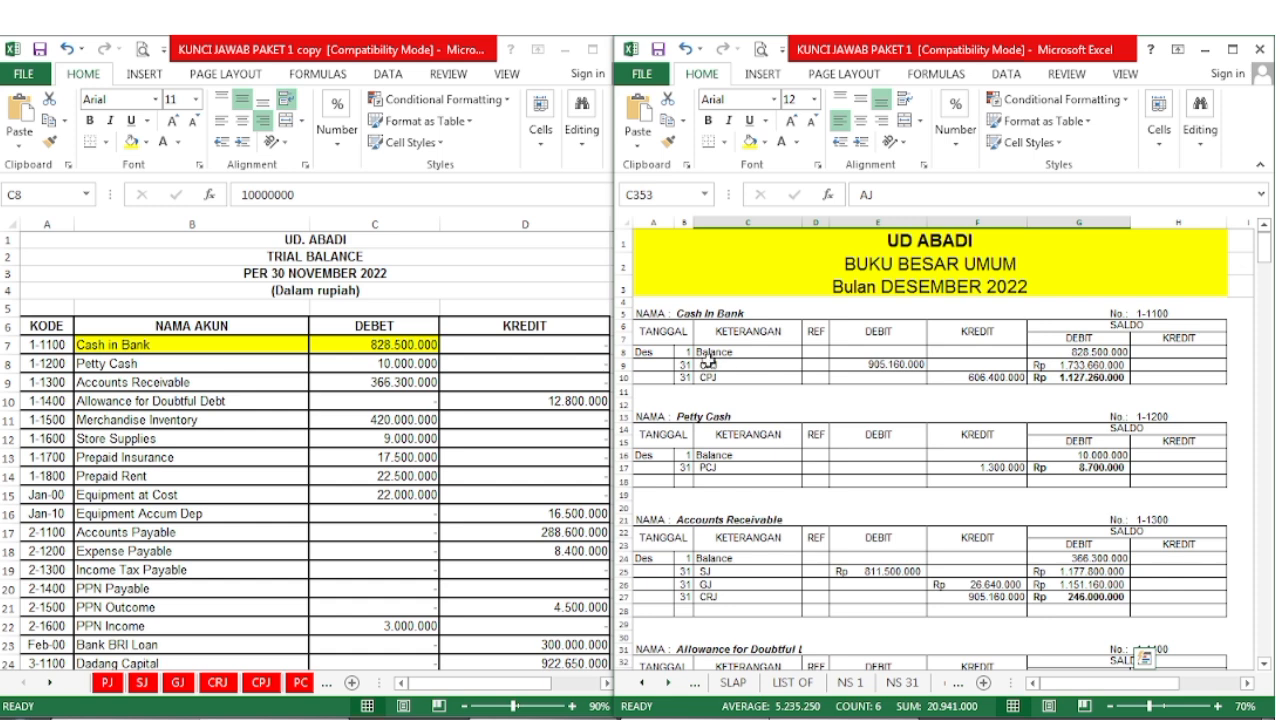
left_click_drag(681, 354, 714, 353)
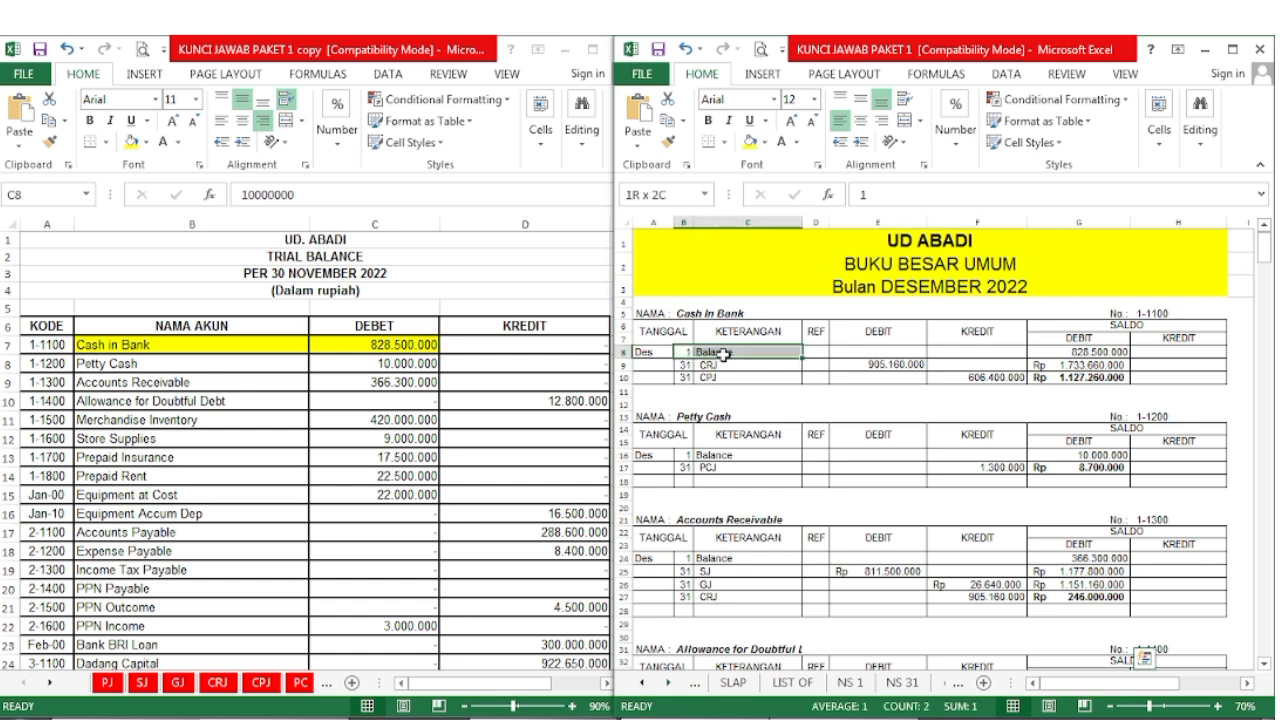
left_click(752, 141)
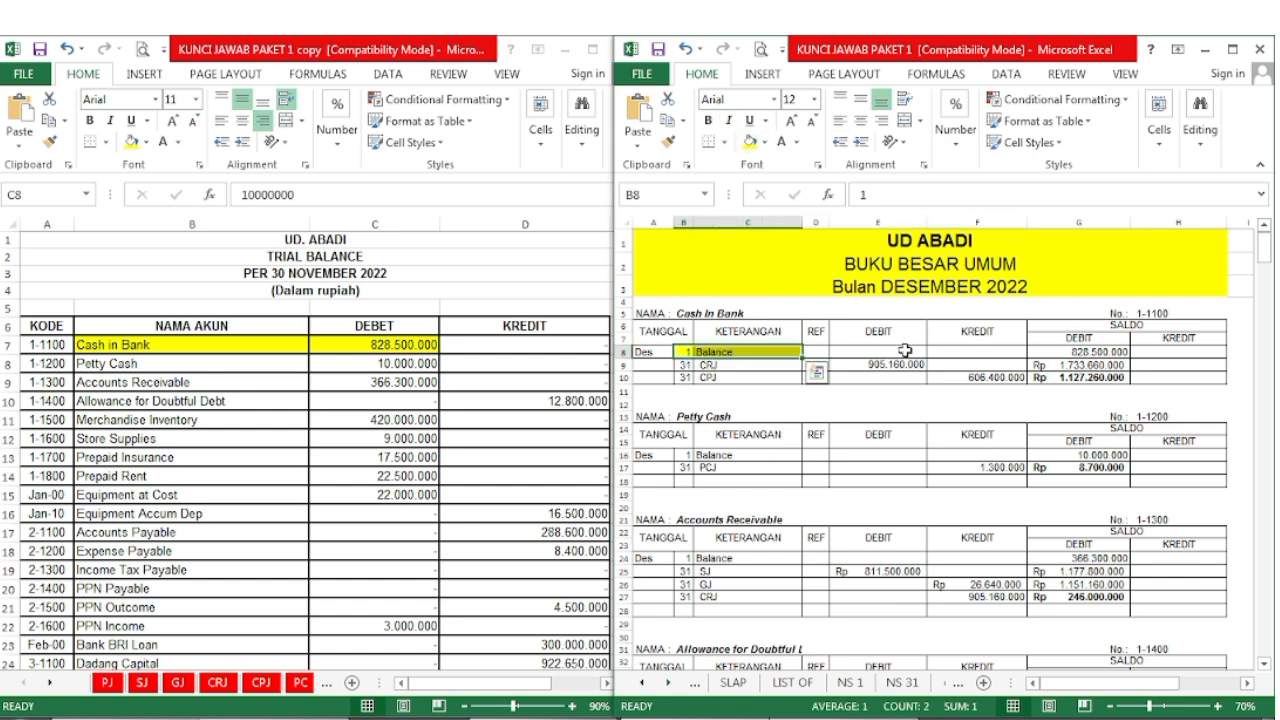
left_click(1041, 356)
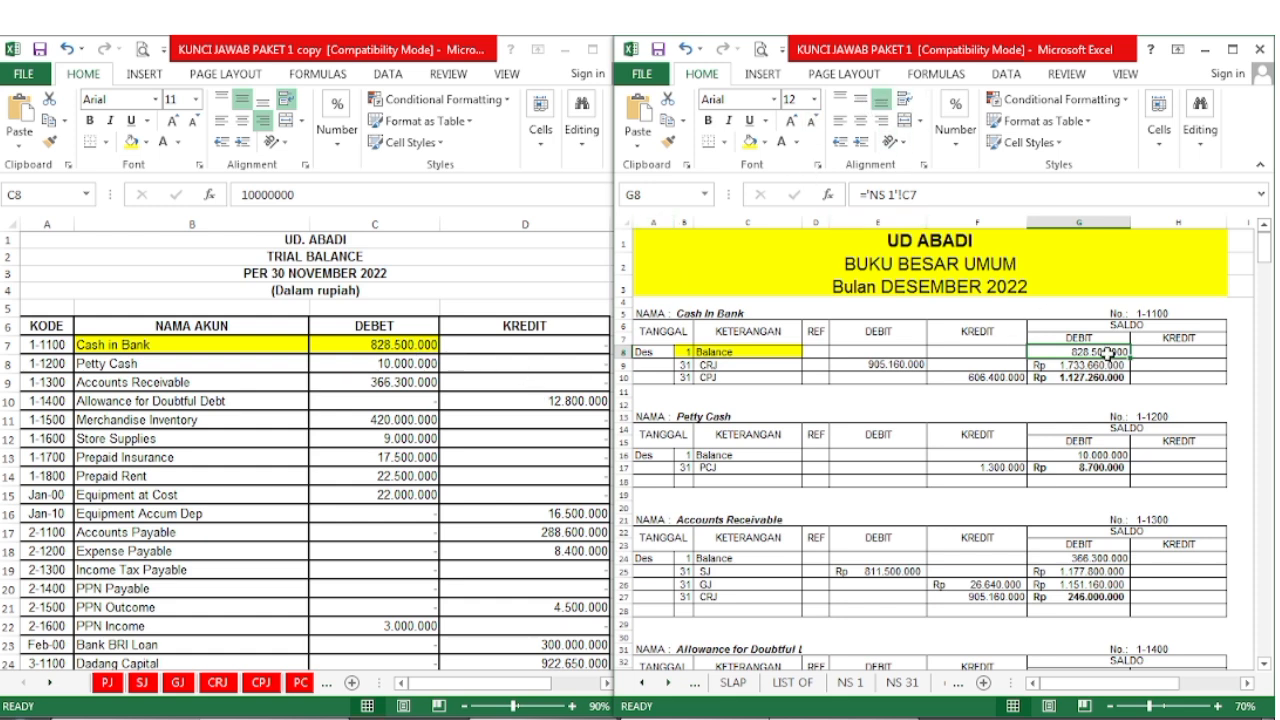
left_click(751, 143)
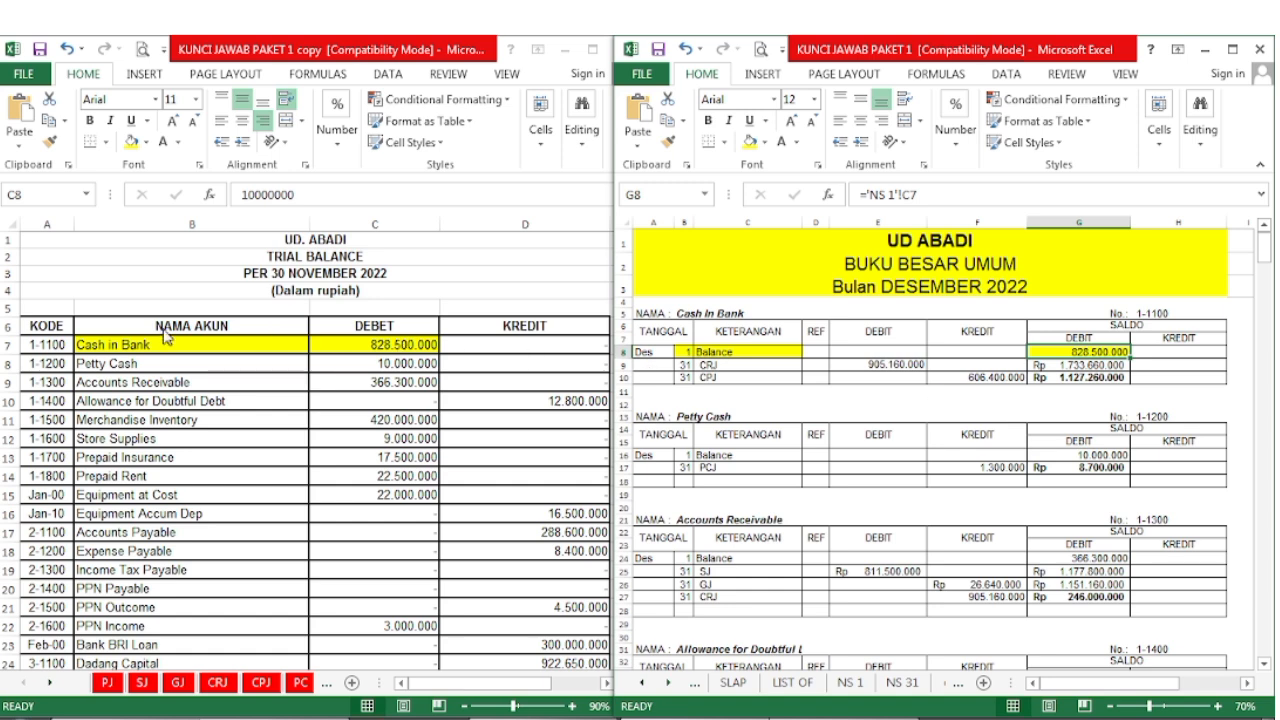
- Fill the Petty Cash debit amount in the trial balance and the day, description and debit balance of its ledger opening entry with yellow
left_click(140, 366)
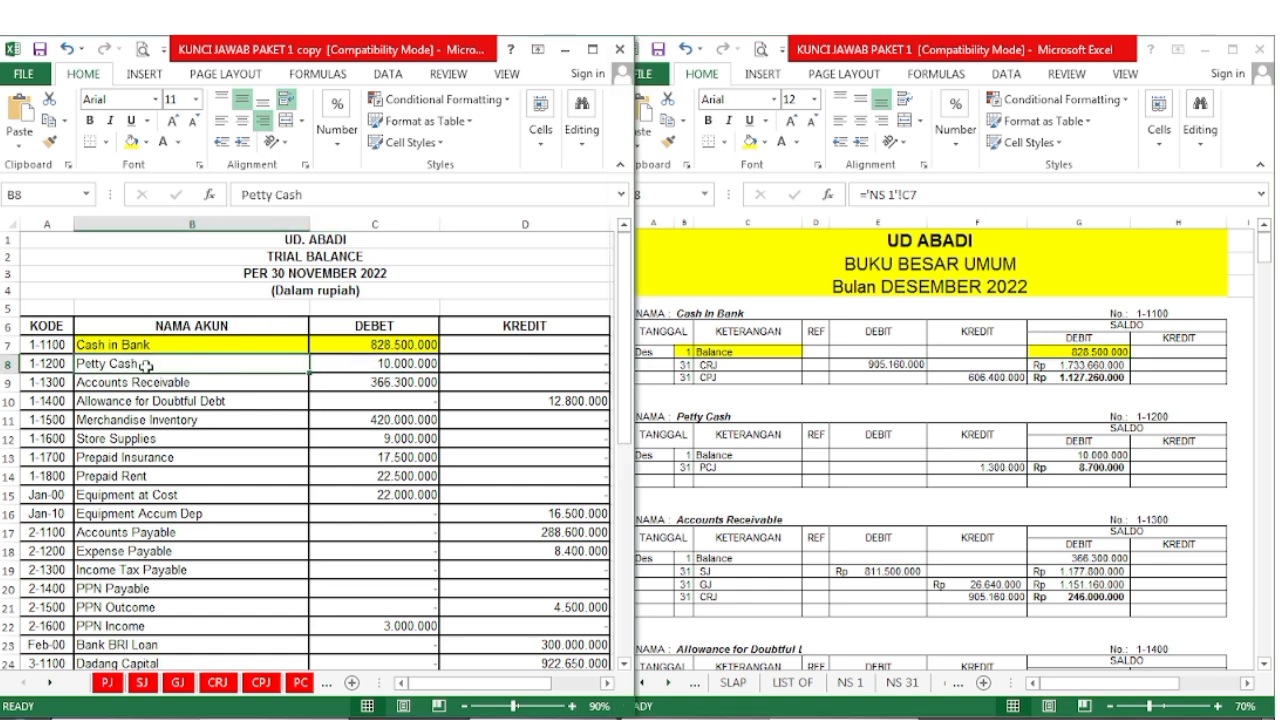
left_click(128, 141)
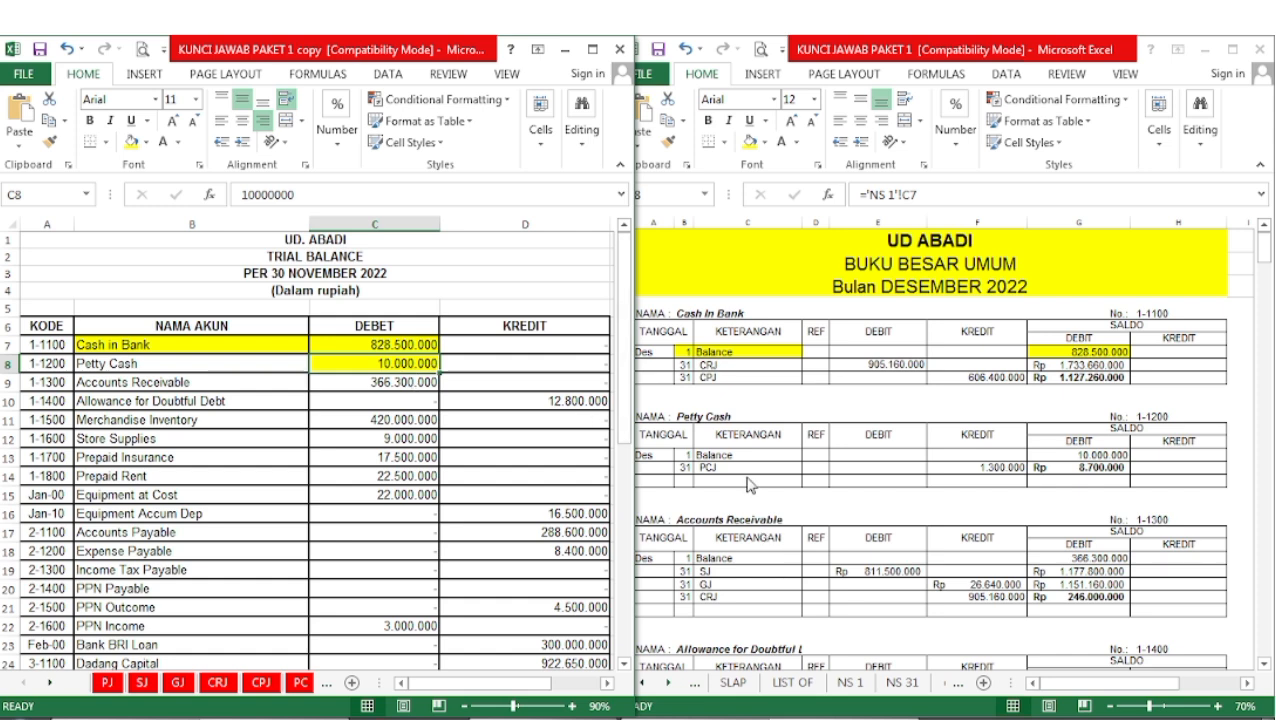
left_click(686, 460)
left_click_drag(686, 456, 760, 456)
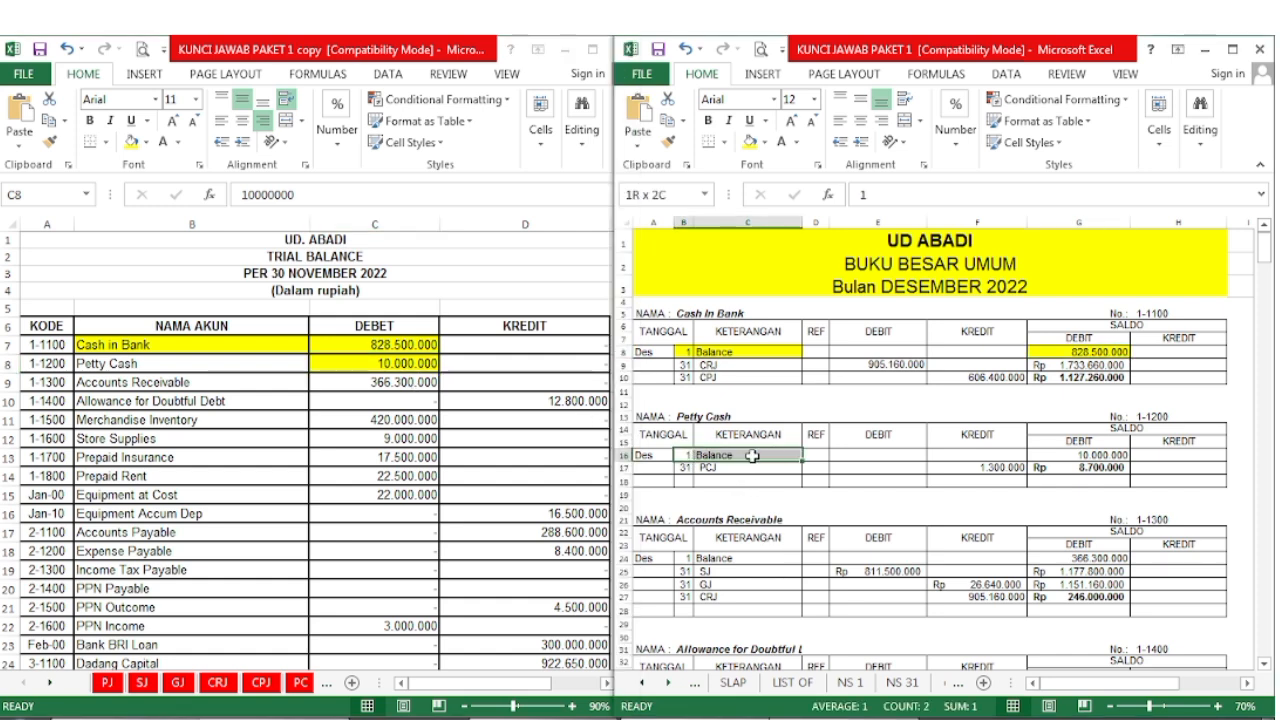
left_click(750, 145)
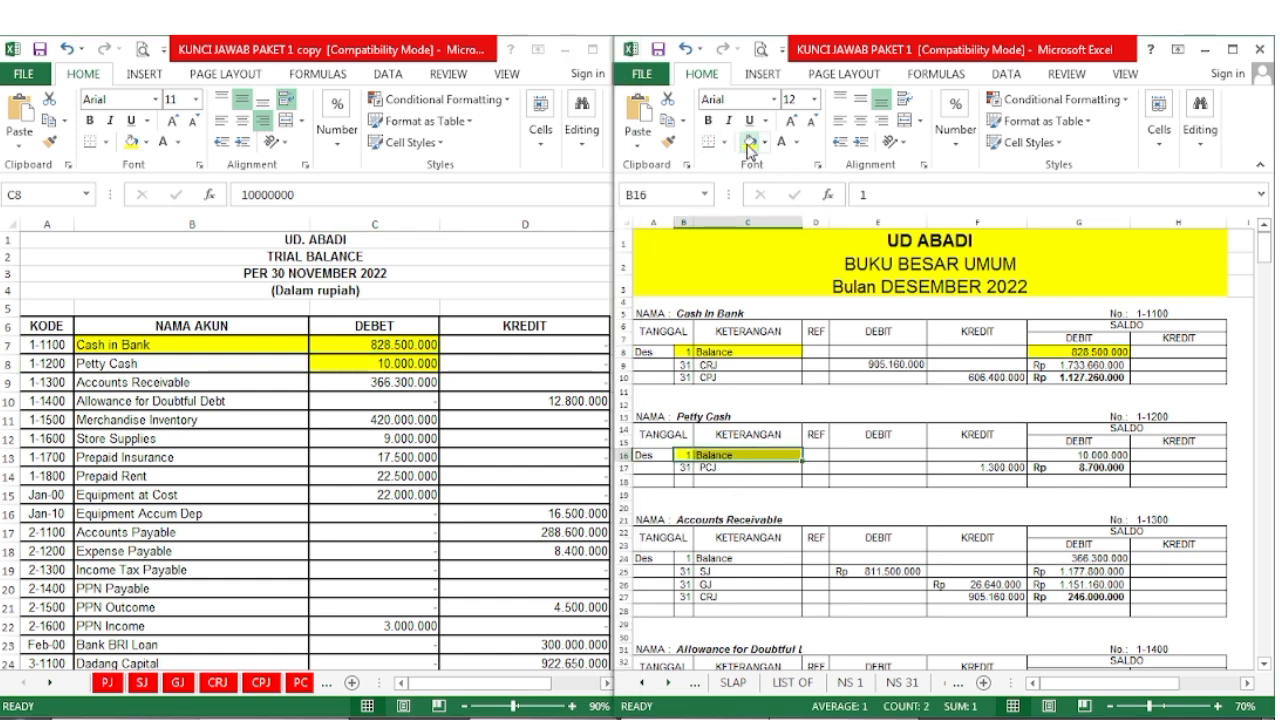
left_click(1032, 458)
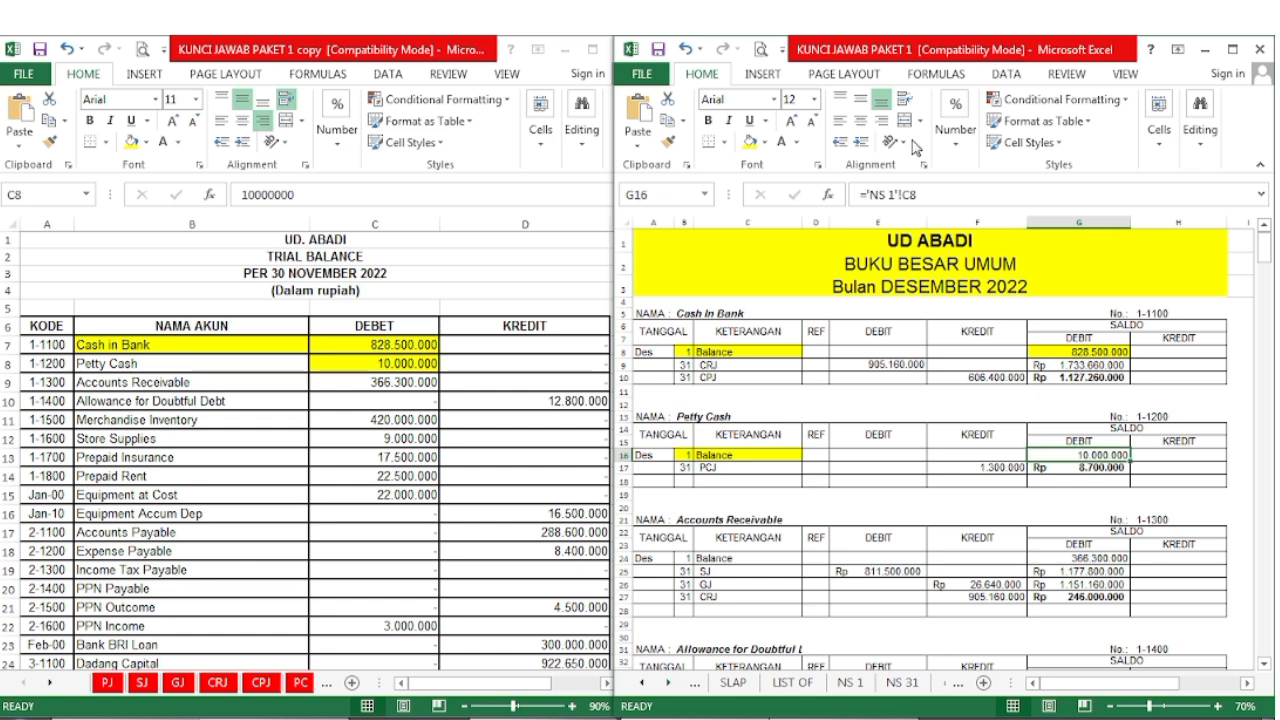
left_click(750, 143)
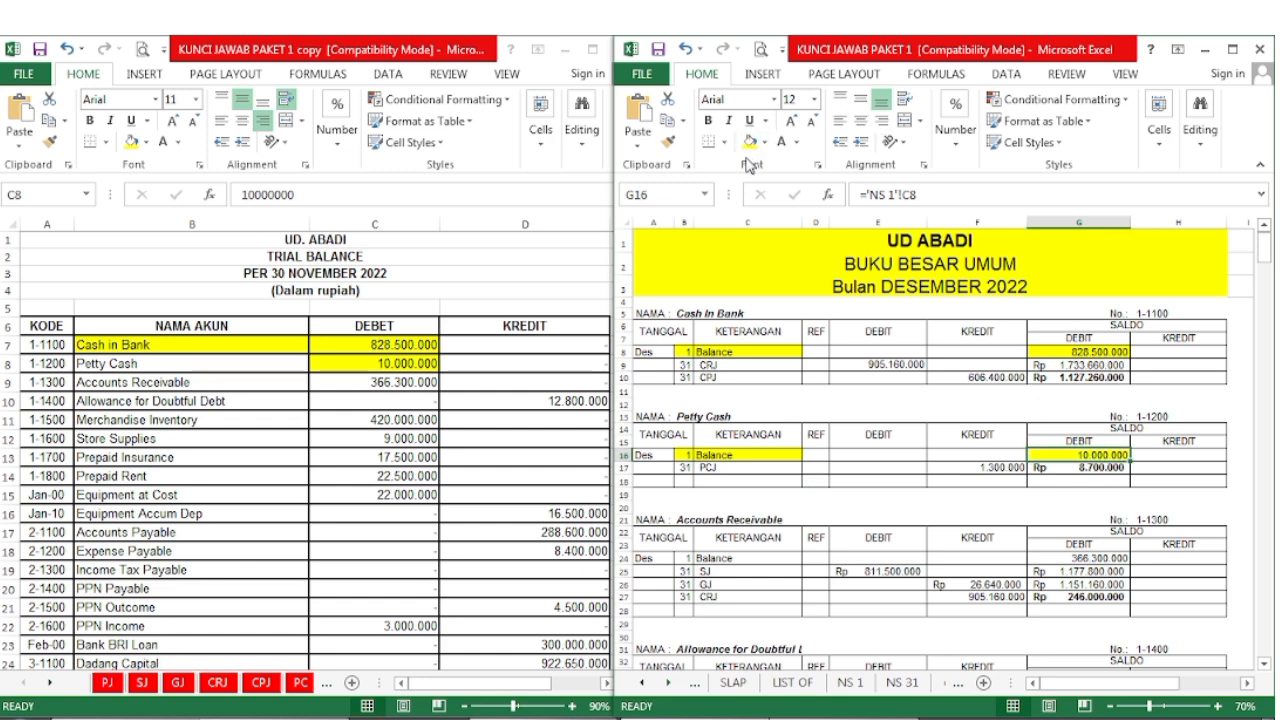
- Fill the Accounts Receivable name and debit in the trial balance, and its ledger opening entry from day through debit balance, with yellow
left_click(382, 429)
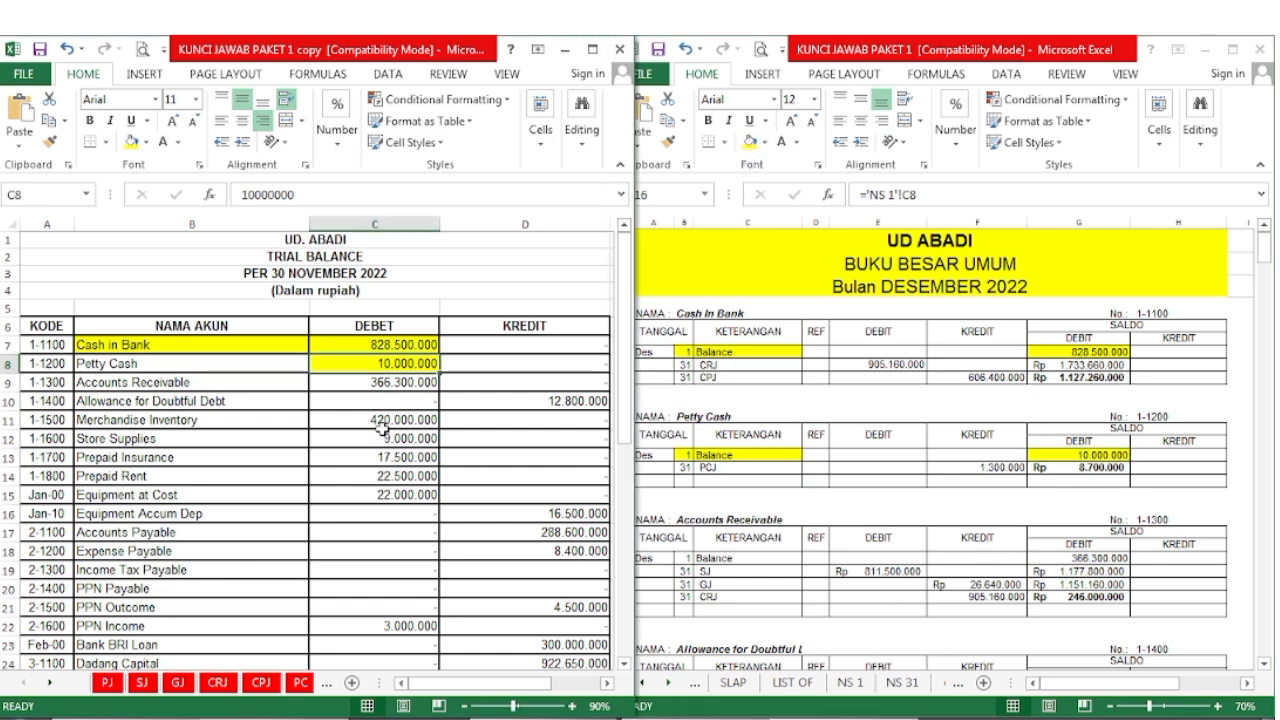
left_click(105, 387)
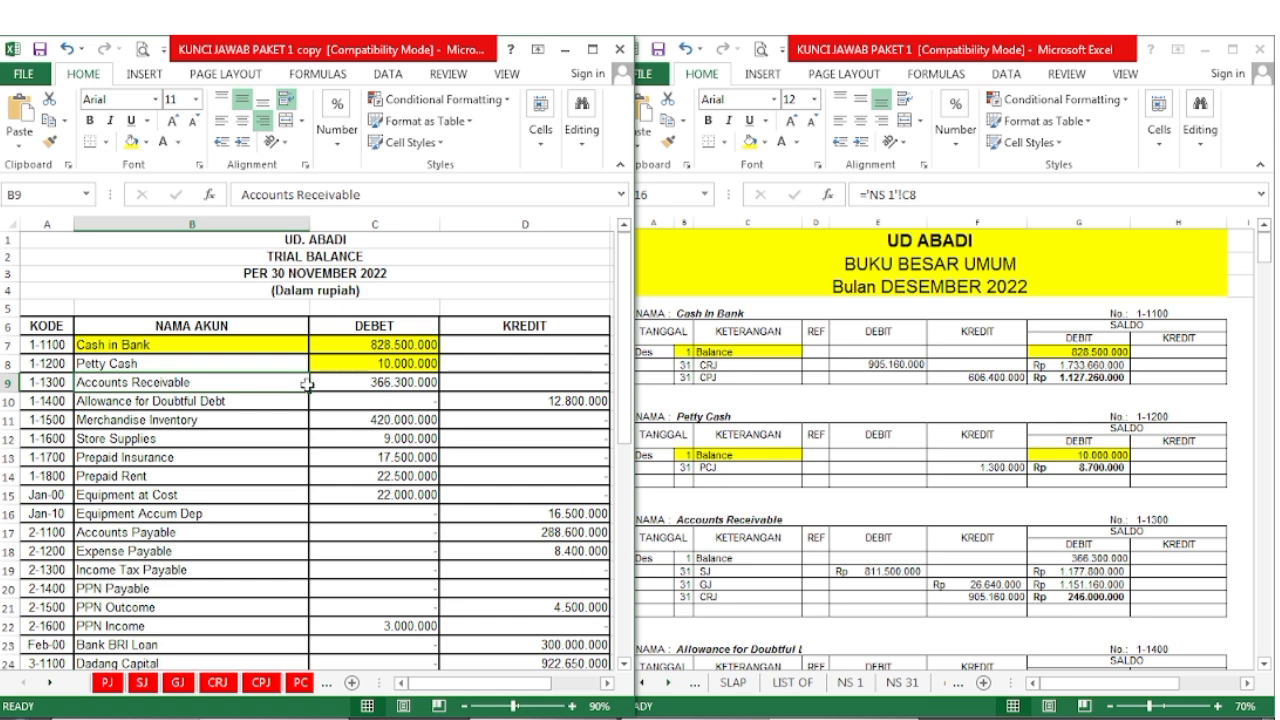
left_click_drag(307, 385, 335, 384)
left_click(131, 141)
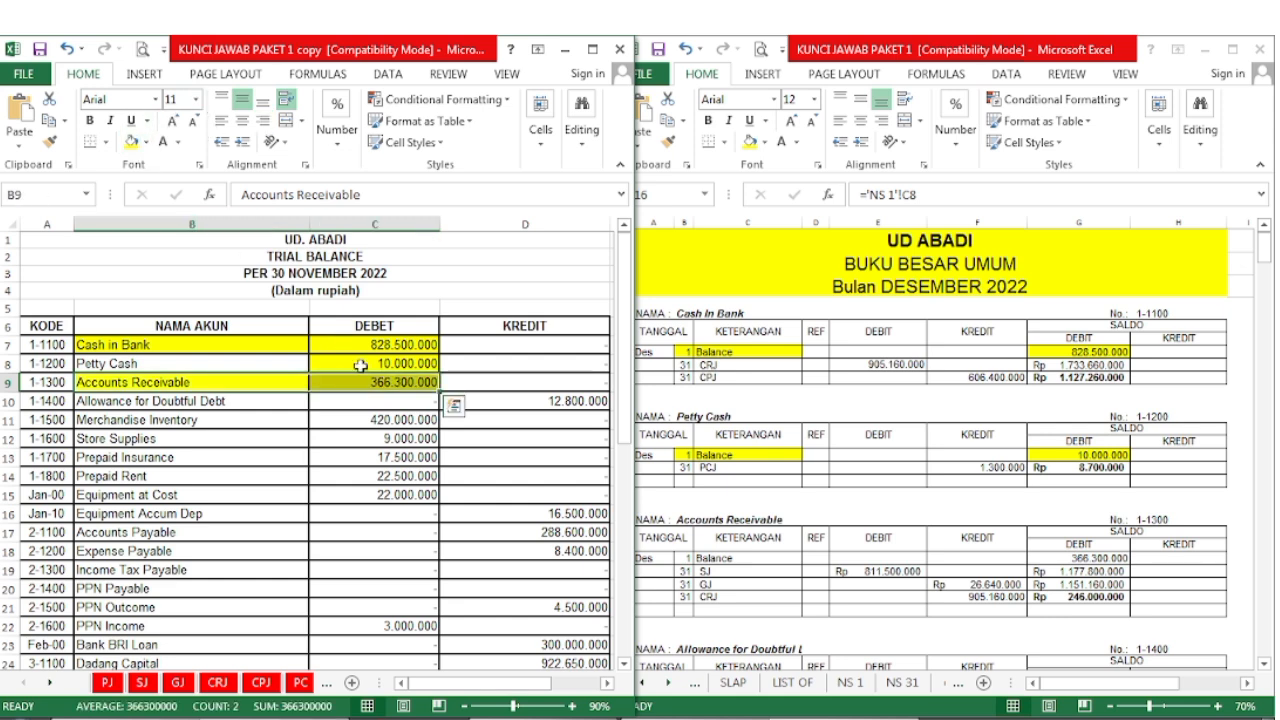
left_click(790, 470)
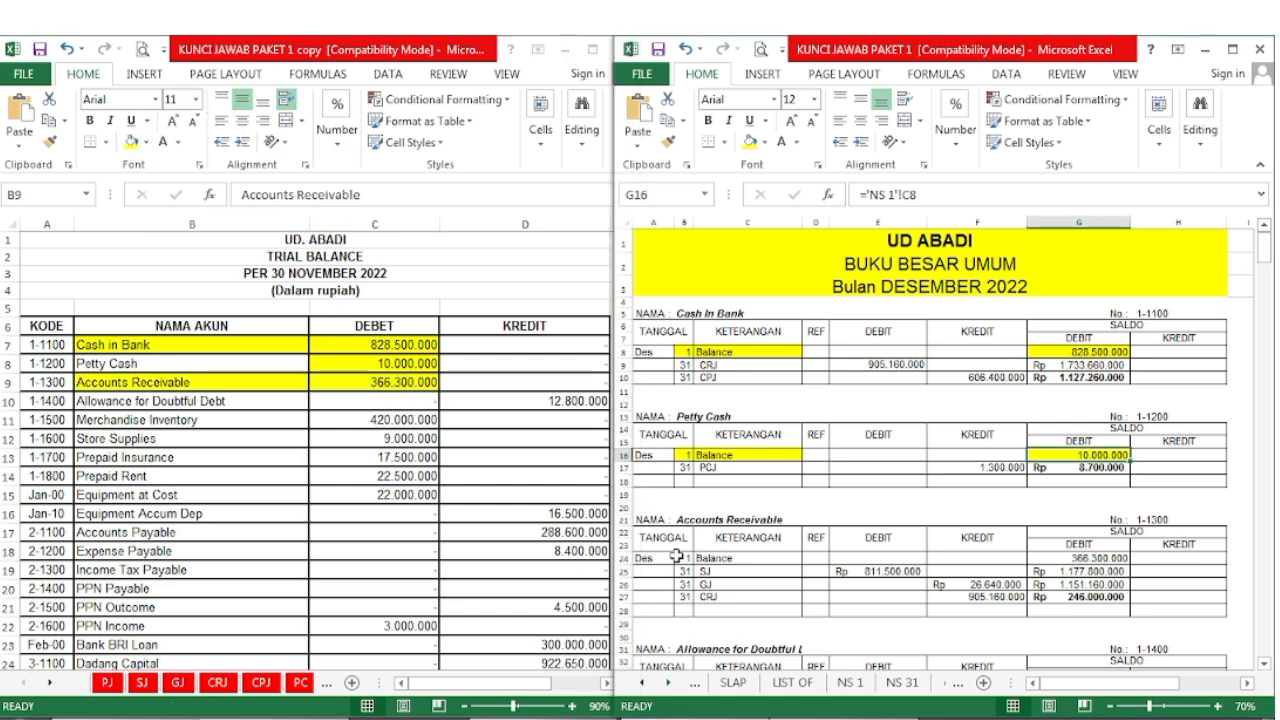
left_click_drag(678, 561, 1036, 561)
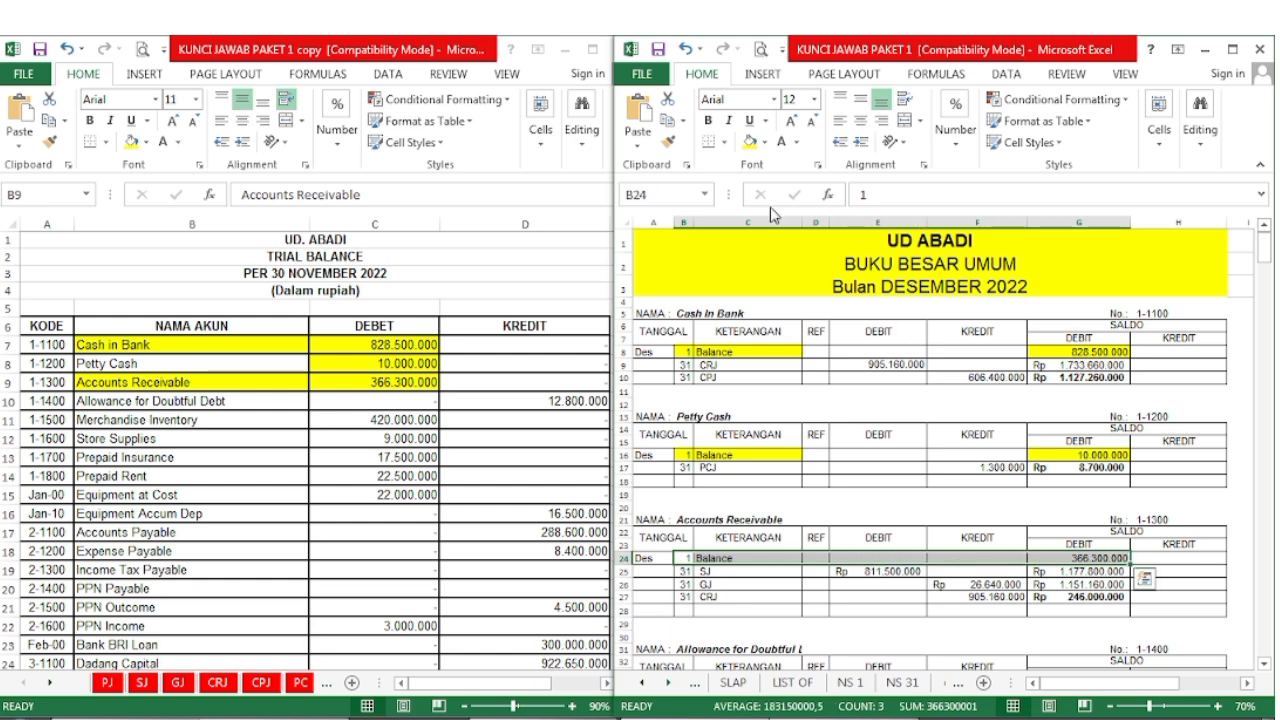
left_click(755, 147)
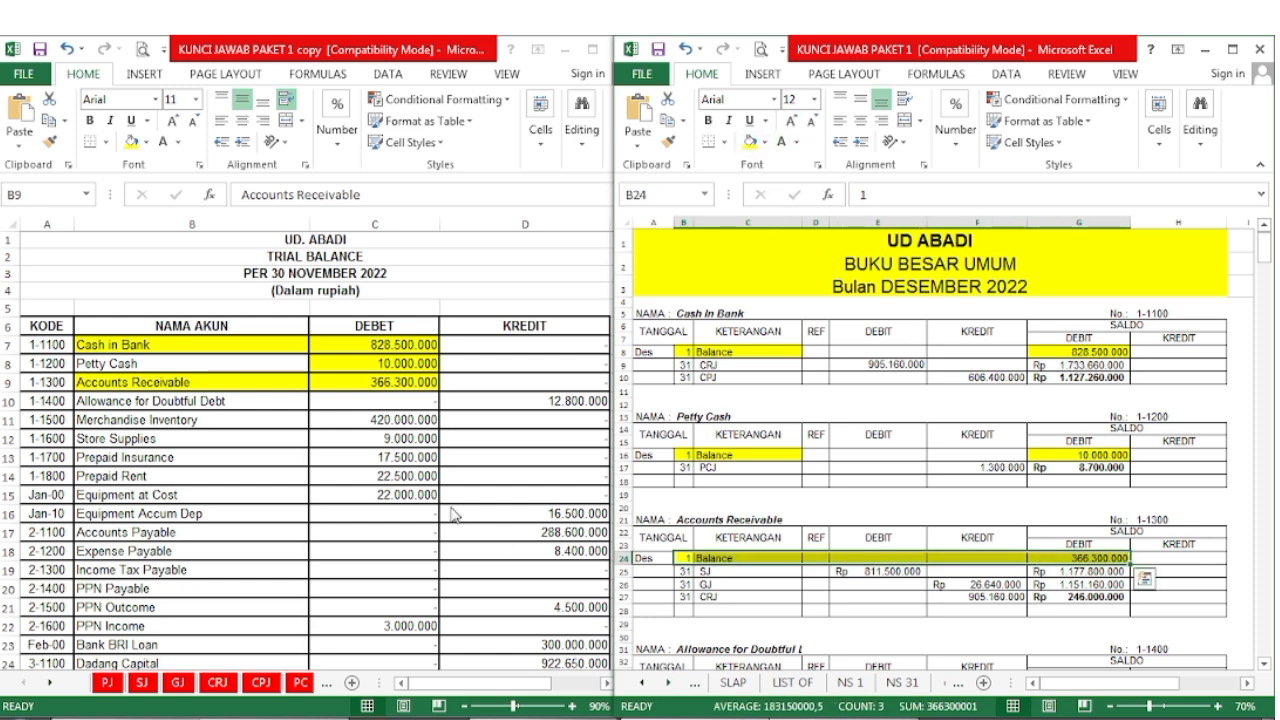
- Fill the Allowance for Doubtful Debt row in the trial balance with yellow, from account name through credit amount
left_click(421, 487)
left_click_drag(100, 401, 527, 405)
left_click(131, 141)
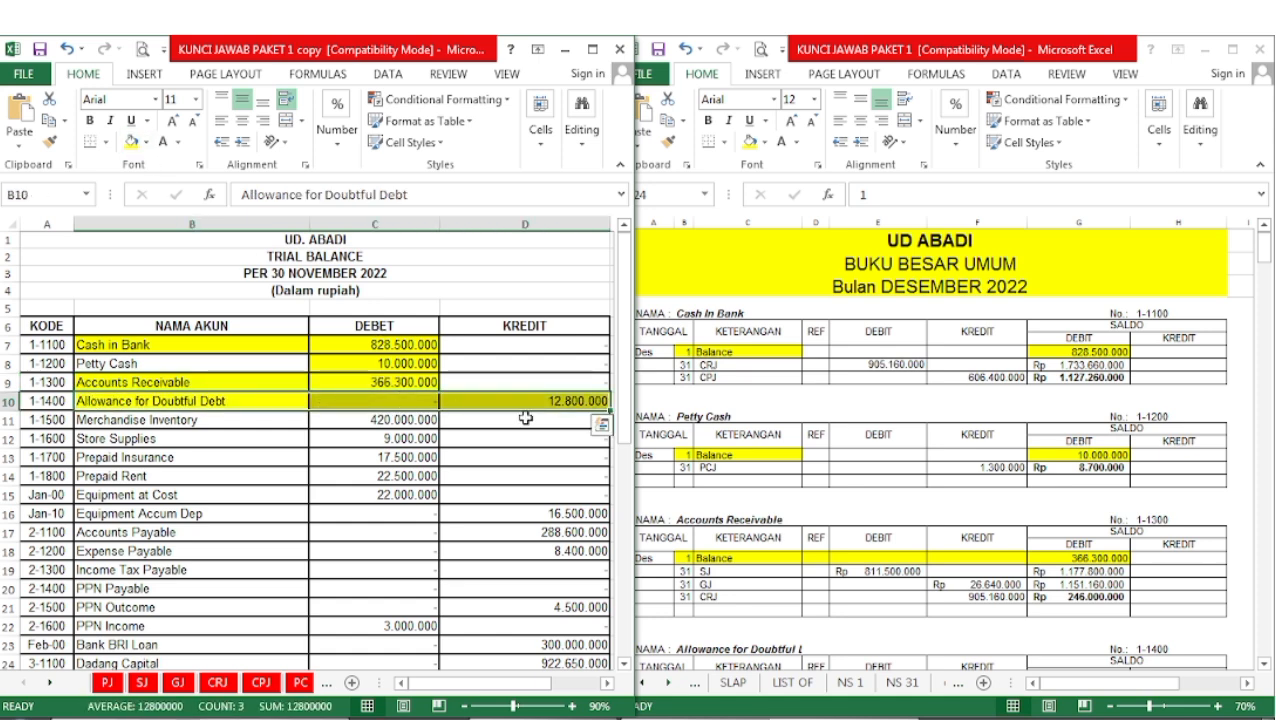
- In the ledger's Allowance for Doubtful Debt account, fill the opening Balance entry's day, description and credit balance with yellow
left_click(853, 587)
scroll(846, 571, "down", 6)
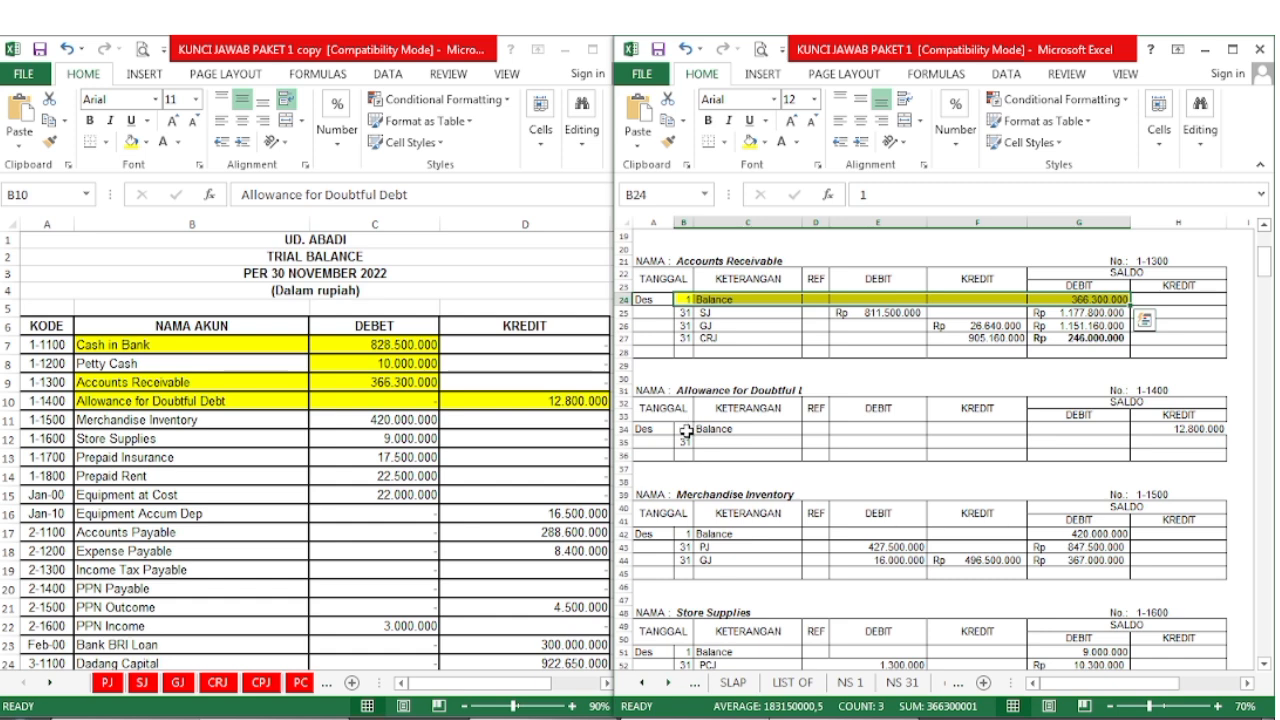
left_click_drag(686, 430, 790, 430)
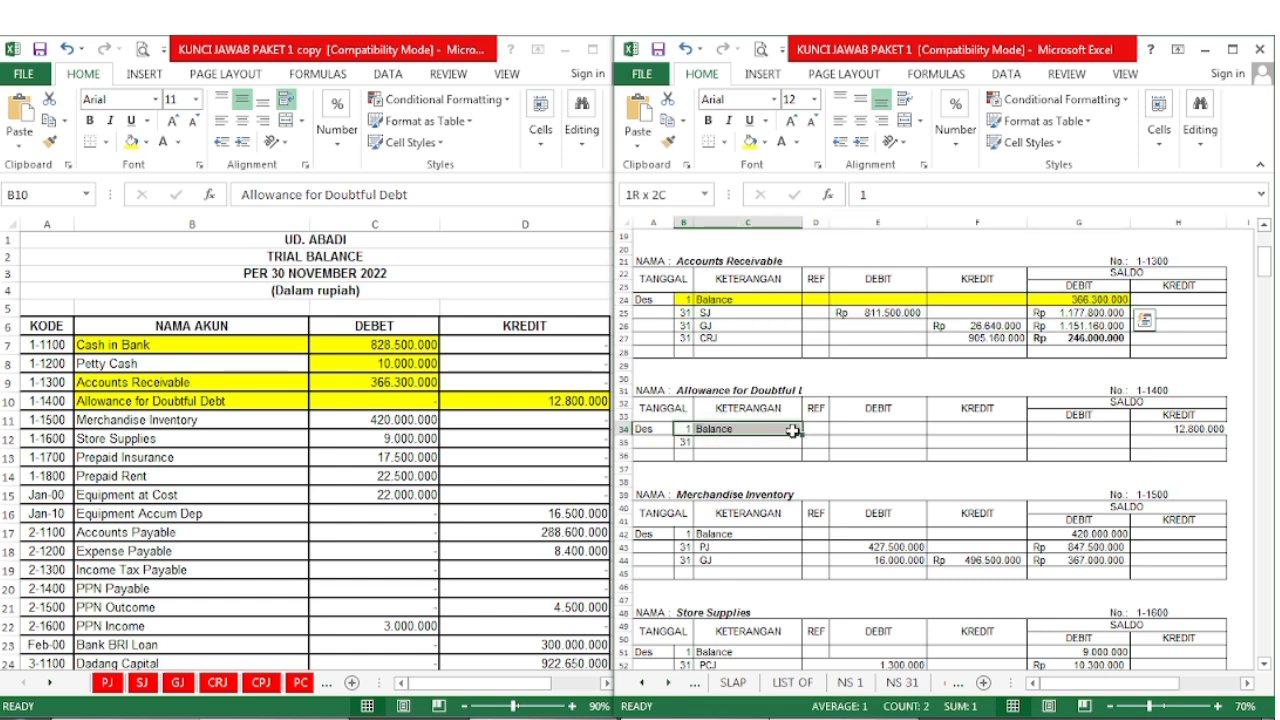
left_click(748, 143)
left_click(1154, 429)
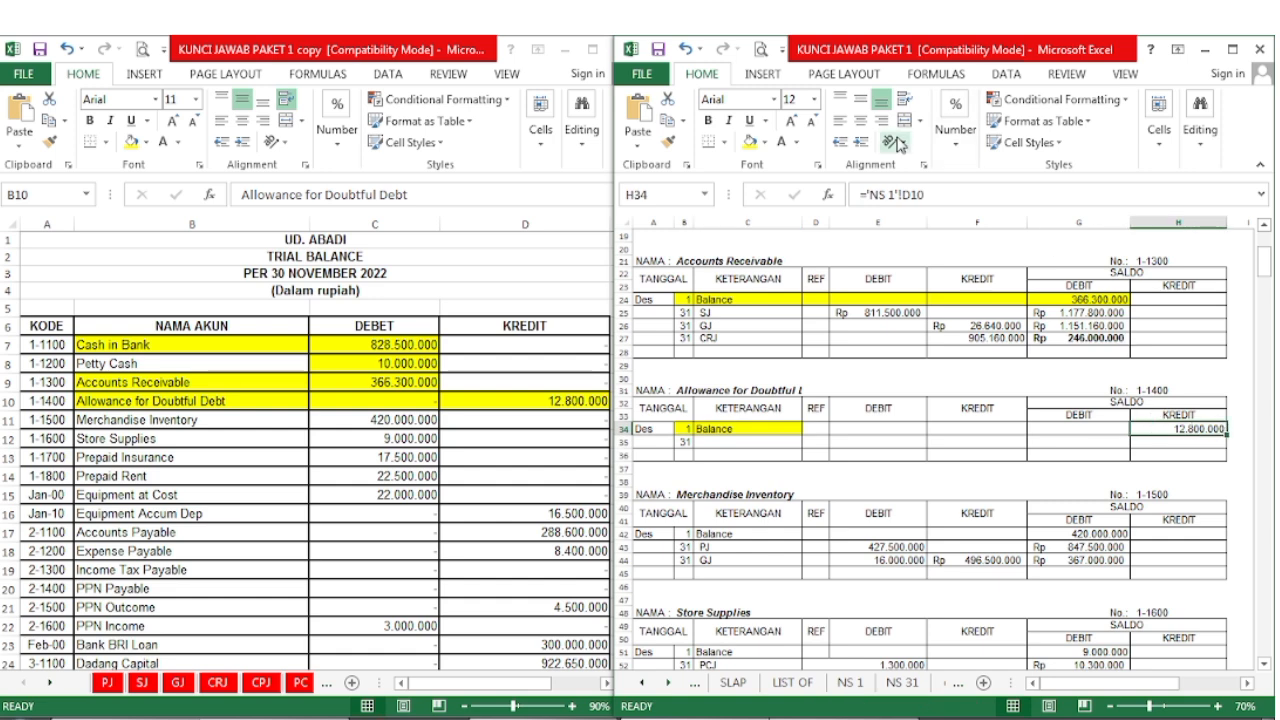
left_click(748, 143)
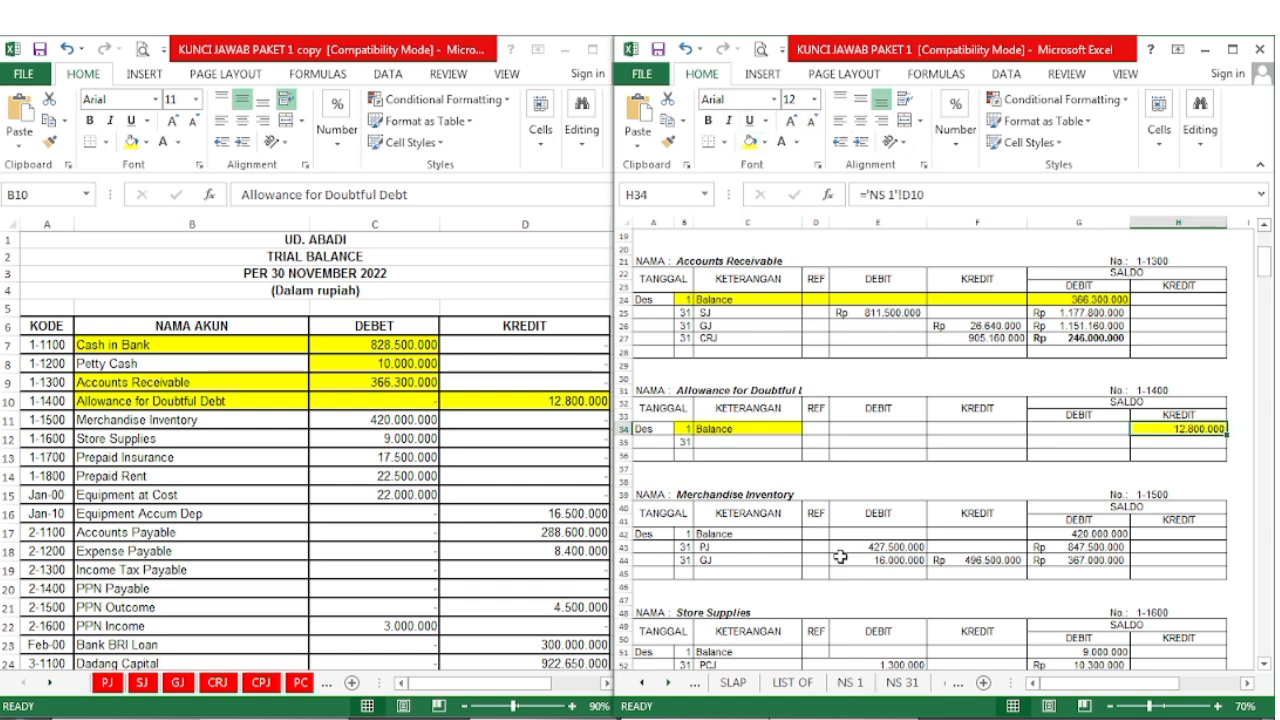
- Fill the Merchandise Inventory account name and its debit amount in the trial balance with yellow
scroll(840, 557, "down", 3)
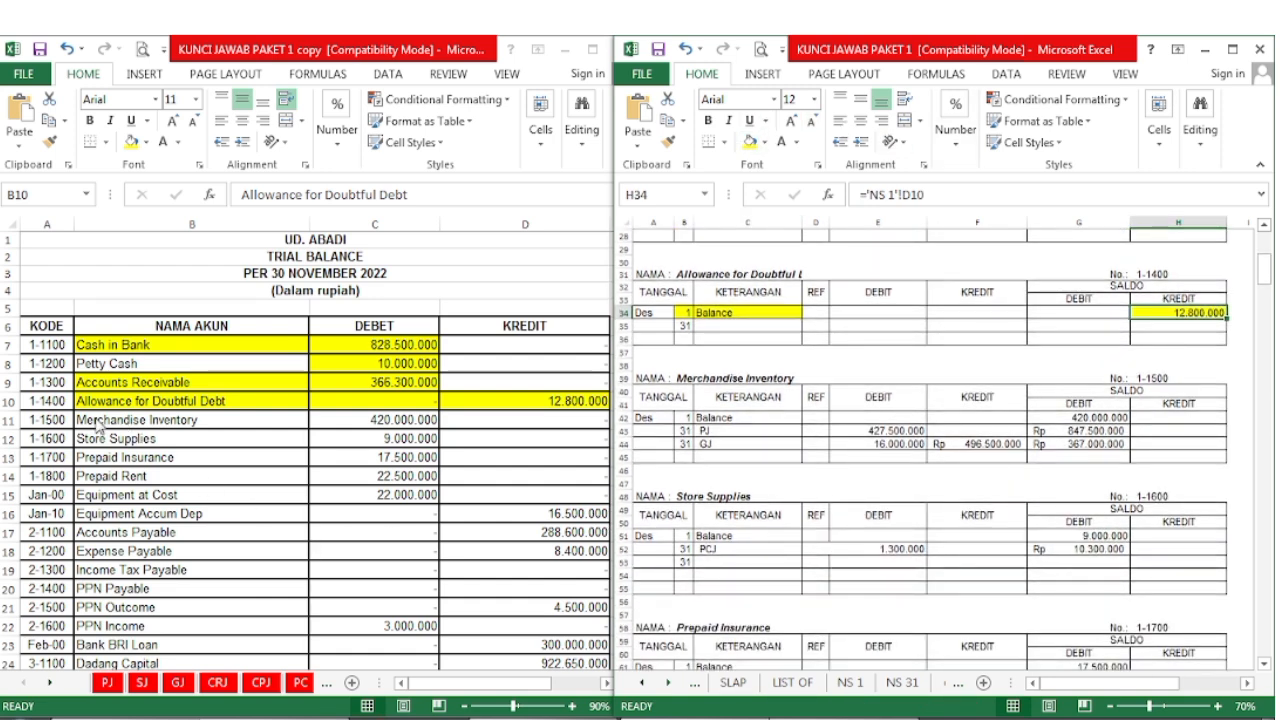
left_click(98, 425)
left_click_drag(98, 425, 349, 420)
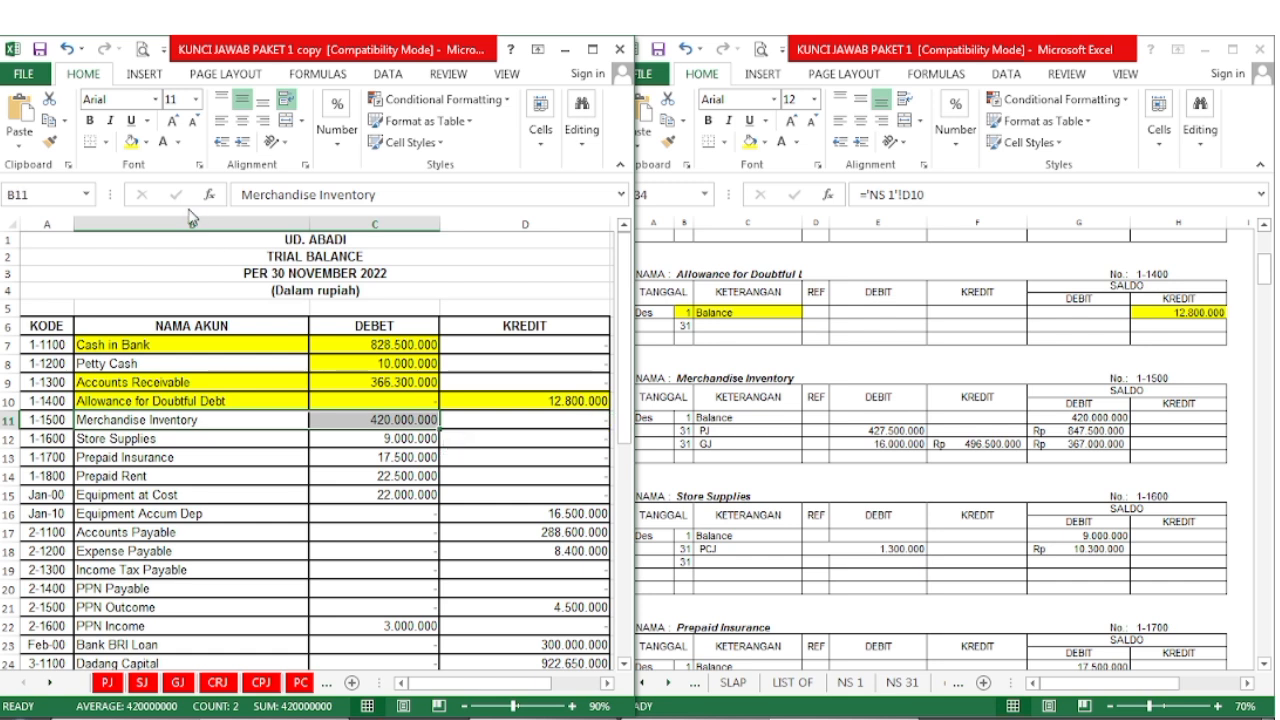
left_click(131, 141)
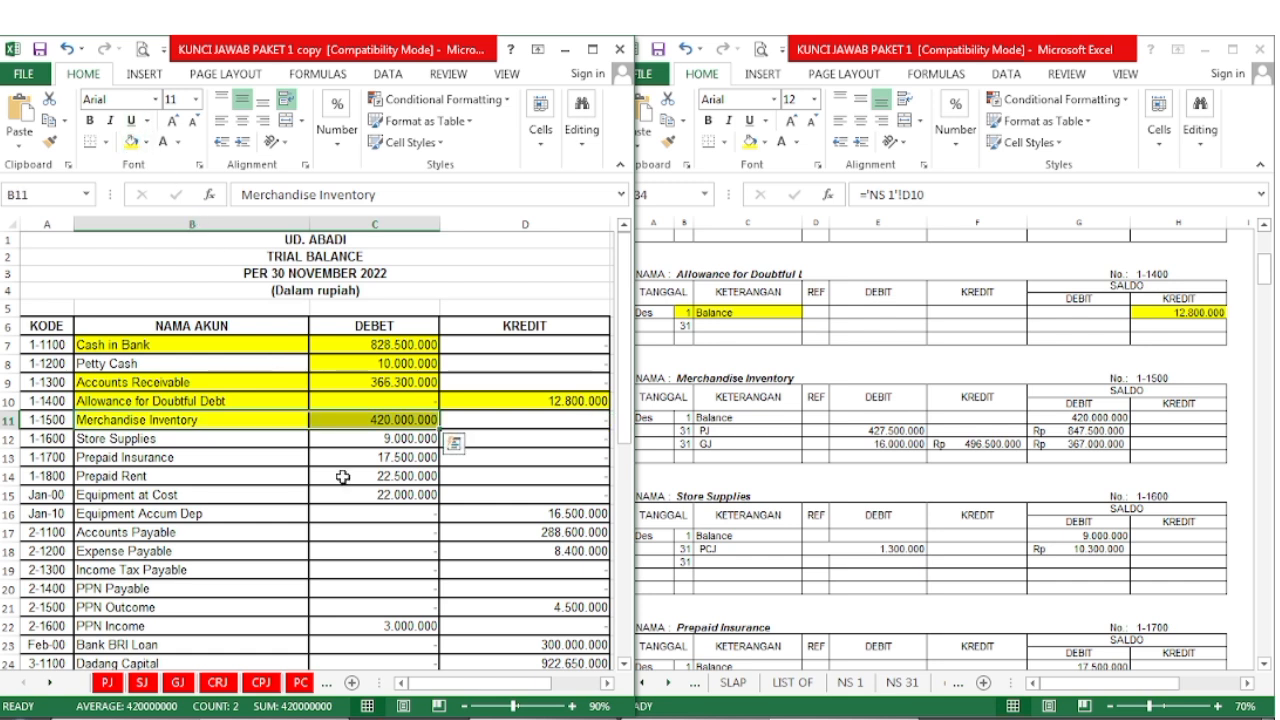
- In the ledger's Merchandise Inventory account, fill the opening Balance entry's day, description and debit balance with yellow
left_click(890, 472)
left_click_drag(684, 417, 762, 418)
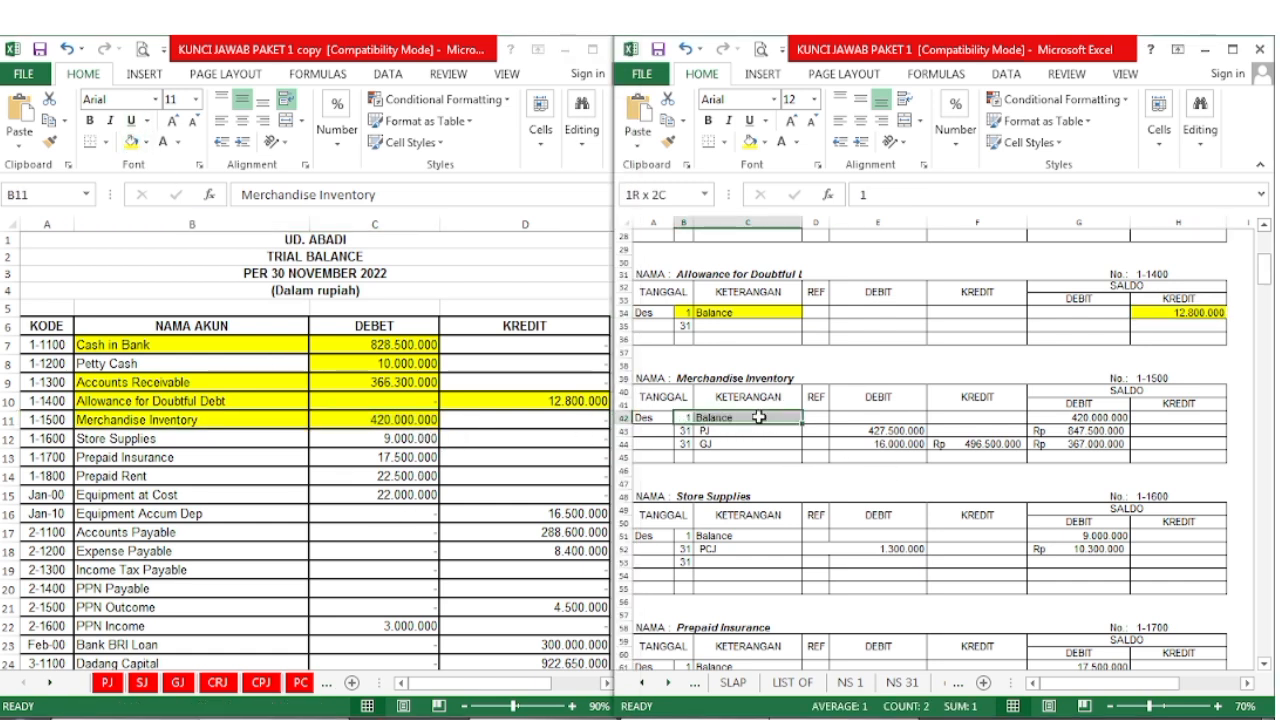
left_click(749, 141)
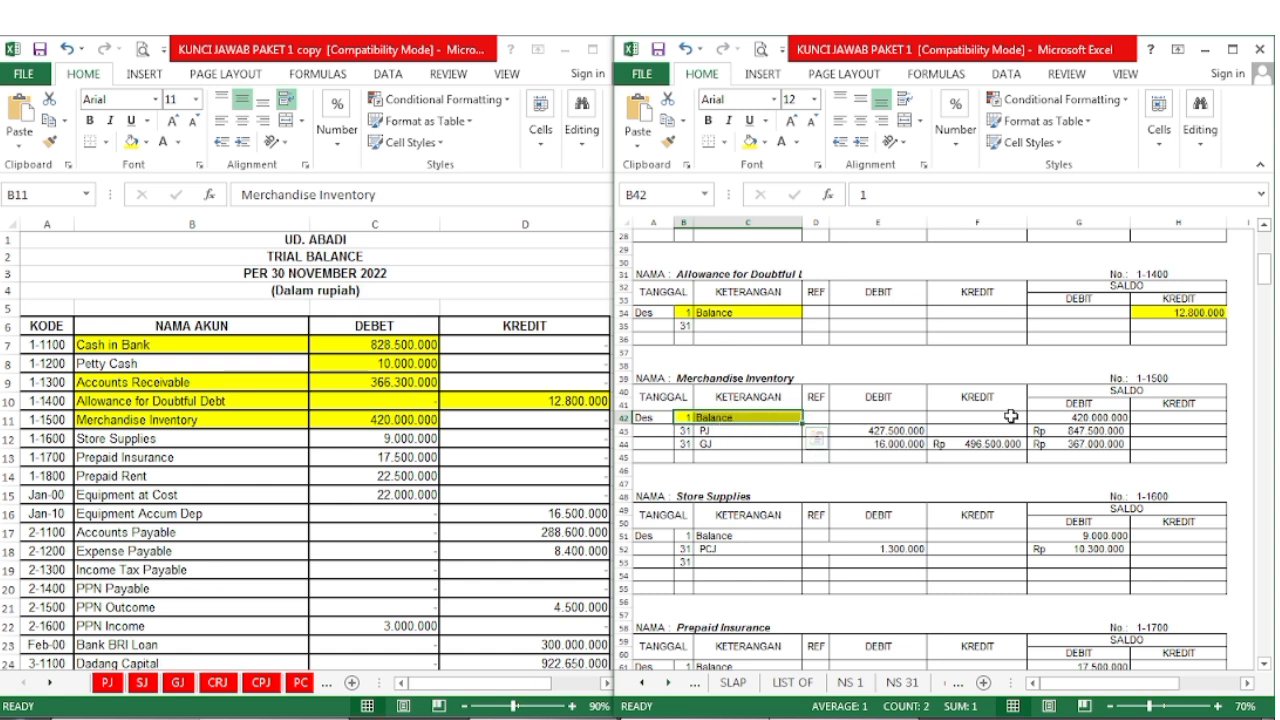
left_click(1057, 418)
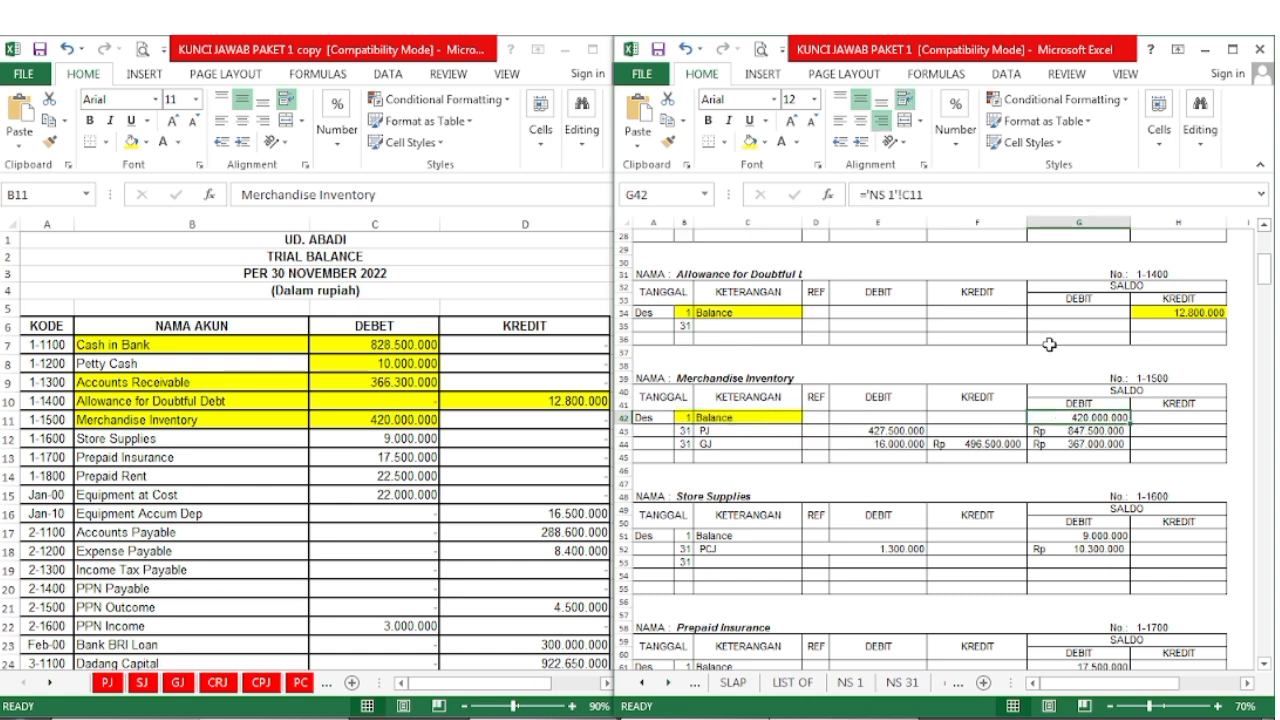
left_click(749, 141)
- Fill the Store Supplies account name and its debit amount in the trial balance with yellow
left_click(357, 507)
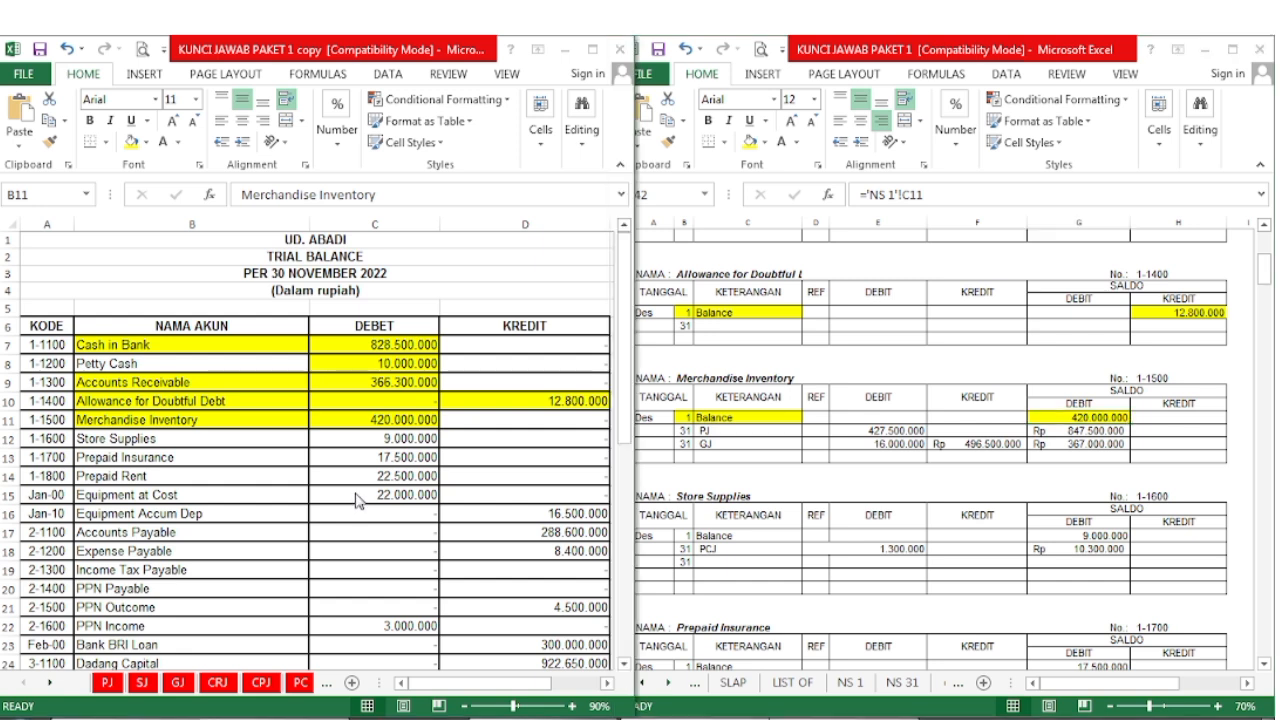
left_click_drag(90, 437, 350, 438)
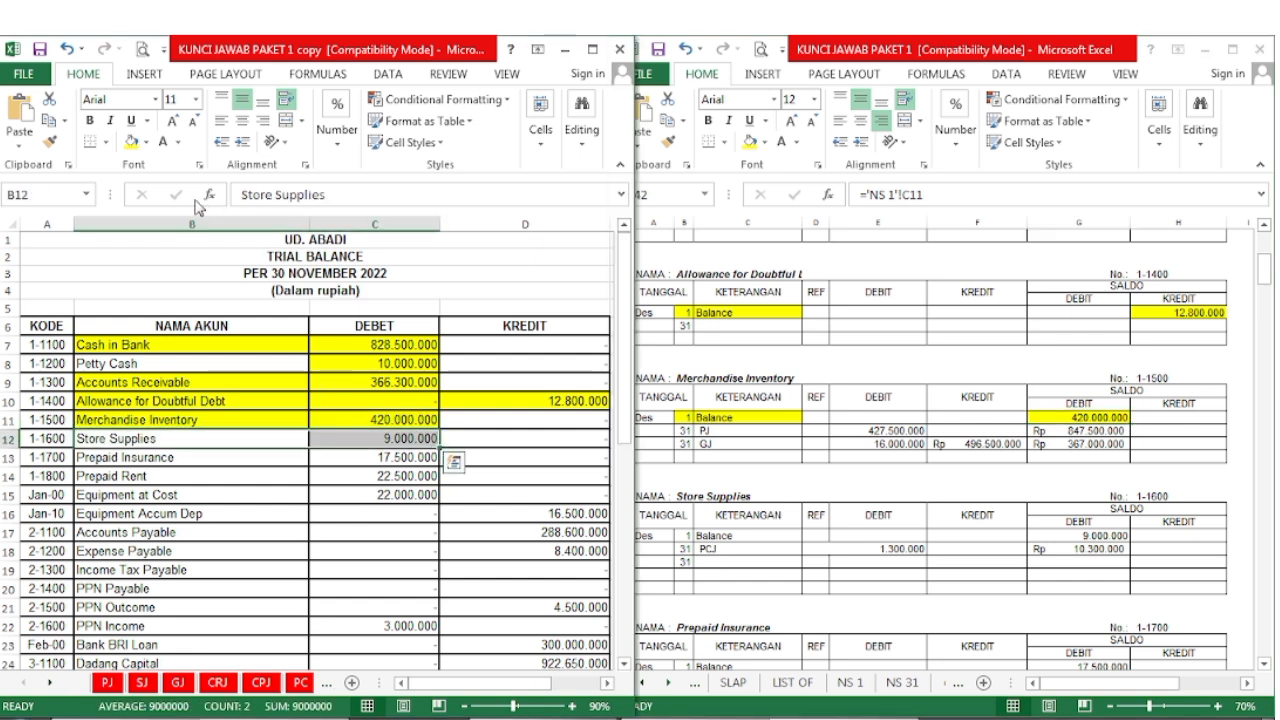
left_click(131, 141)
- In the ledger's Store Supplies account, fill the opening Balance entry's day, description and debit balance with yellow
left_click(737, 535)
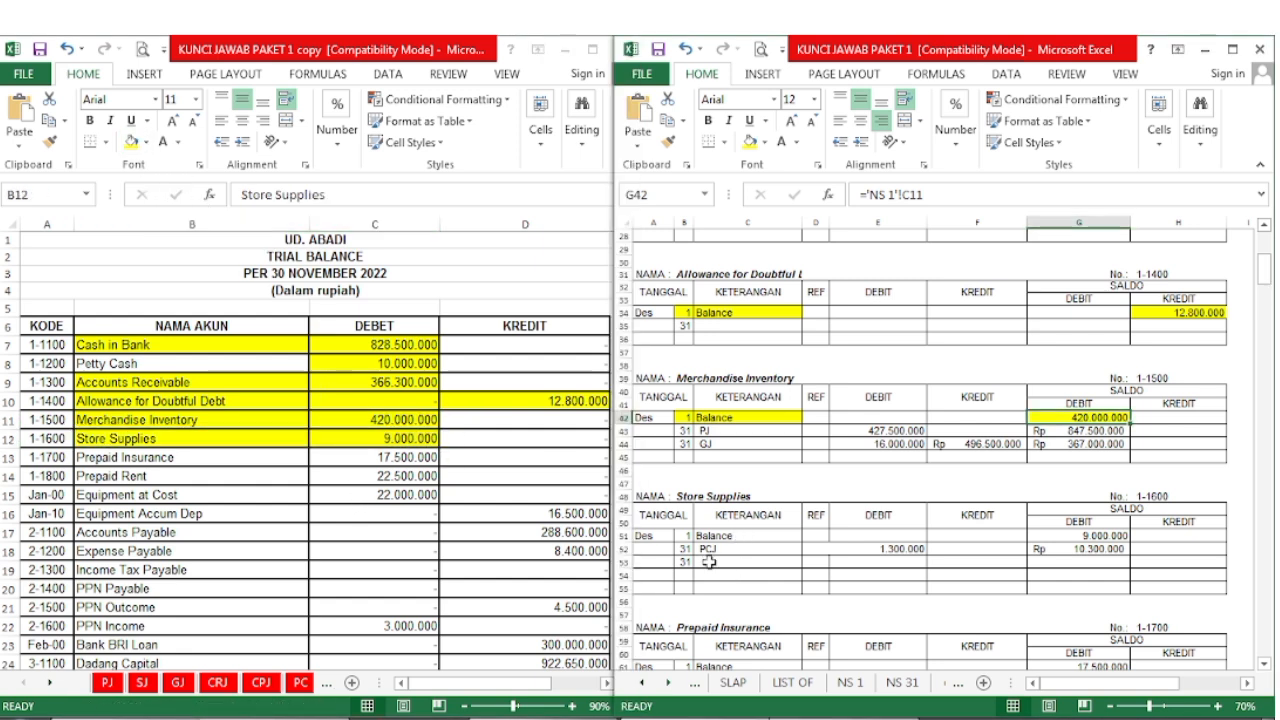
left_click_drag(684, 536, 740, 537)
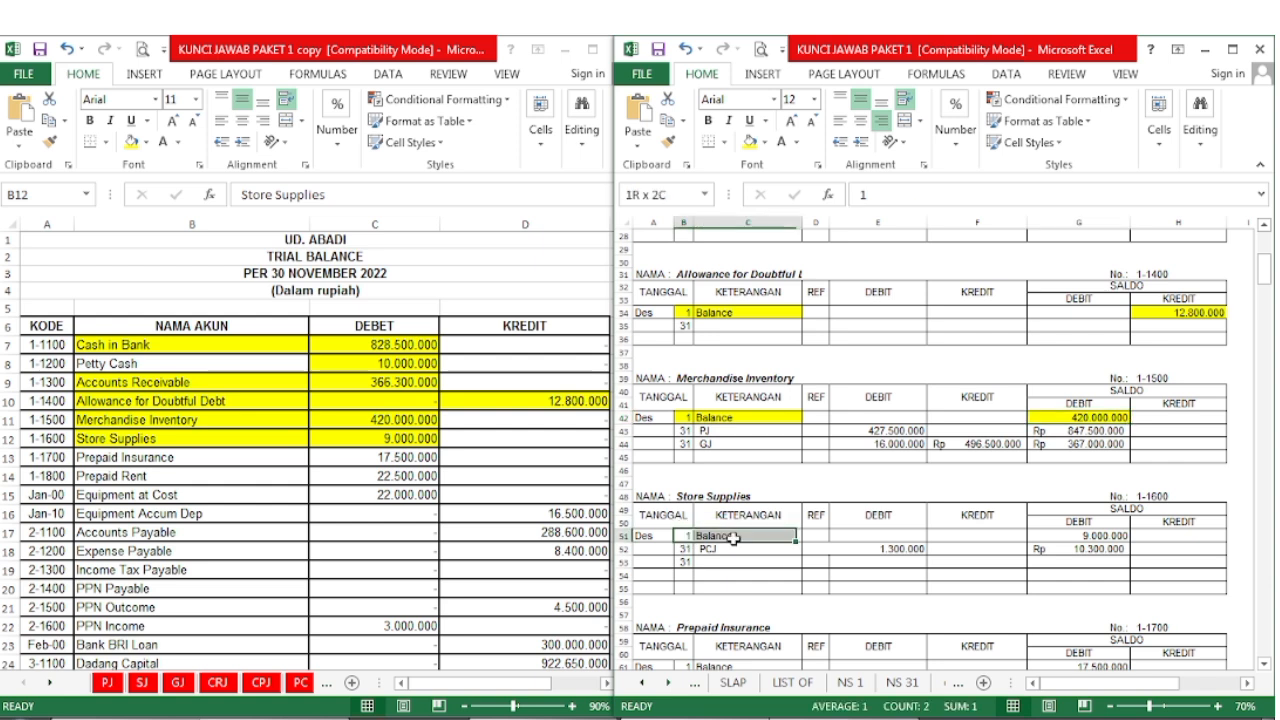
left_click(754, 144)
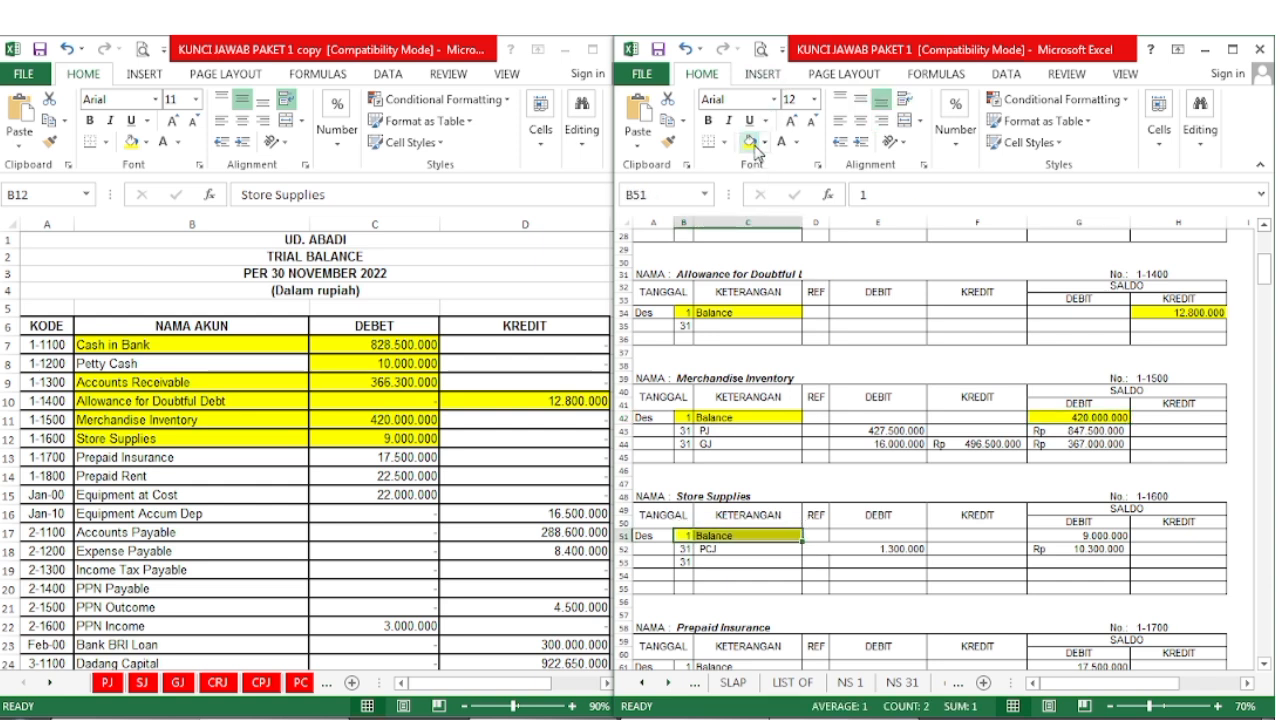
left_click(1062, 535)
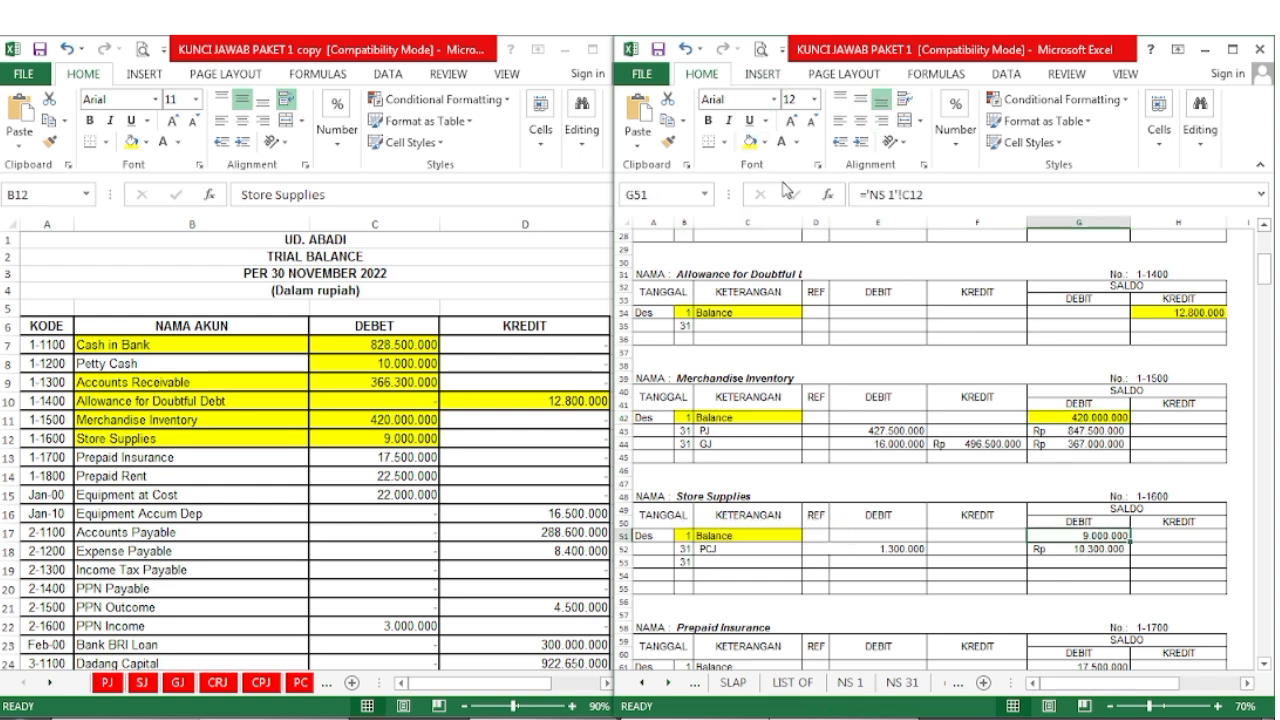
left_click(750, 145)
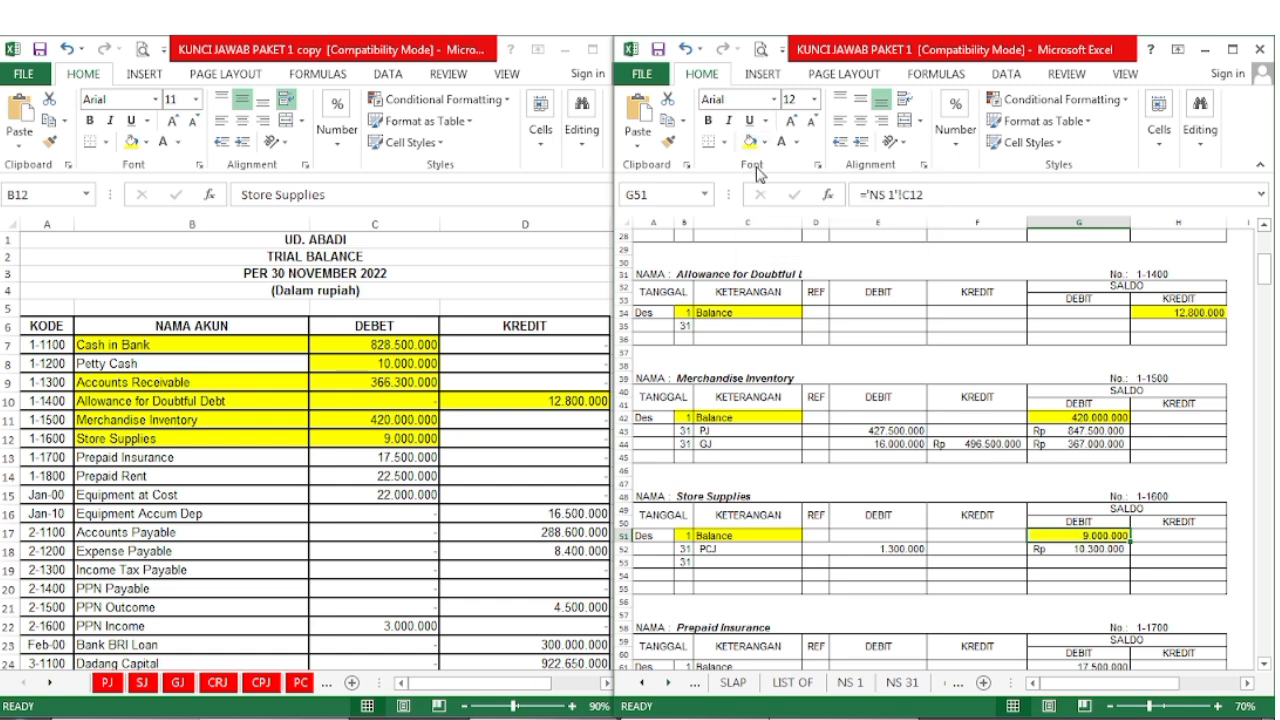
- Fill the Prepaid Insurance debit amount in the trial balance and its opening debit balance in the ledger with yellow
scroll(732, 440, "down", 8)
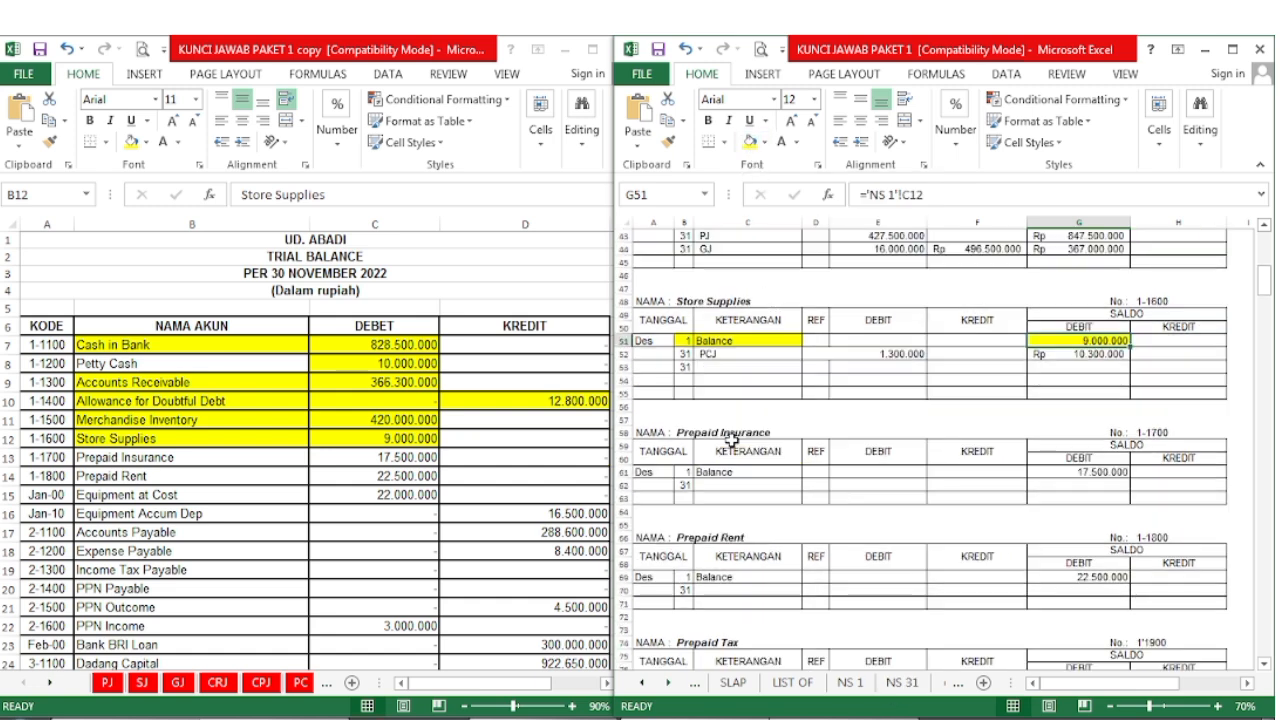
left_click(219, 479)
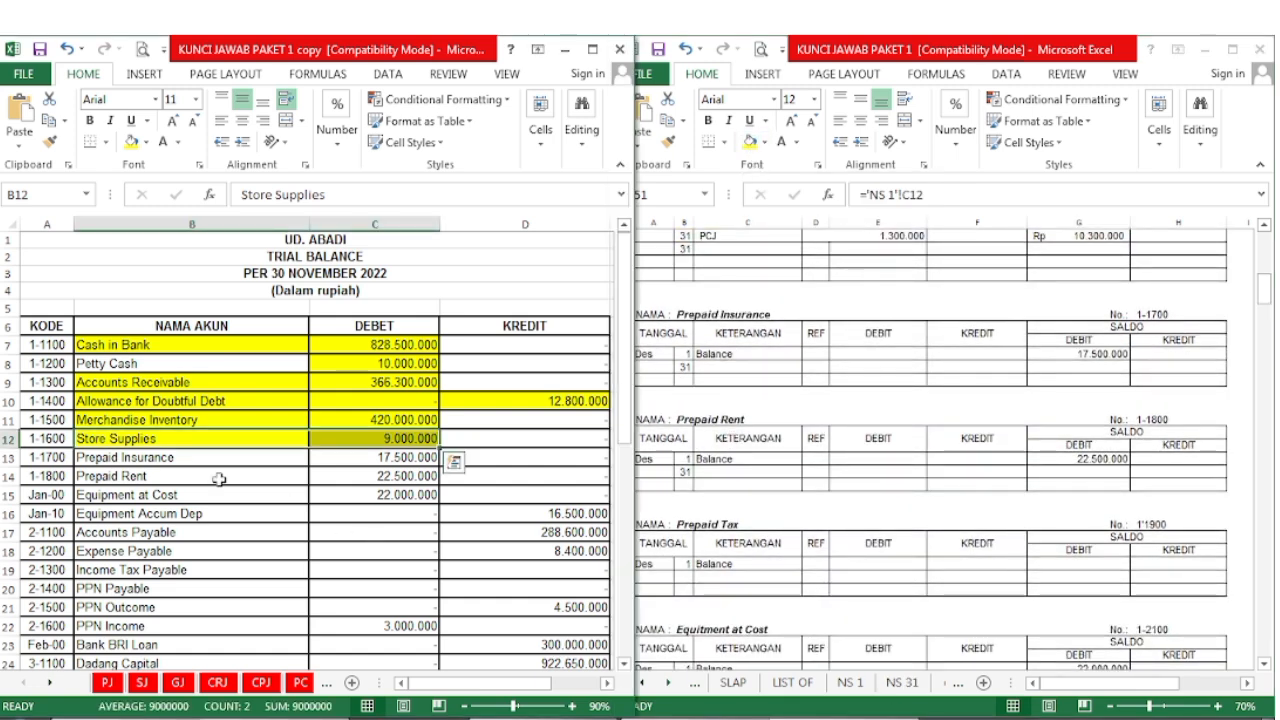
left_click(345, 459)
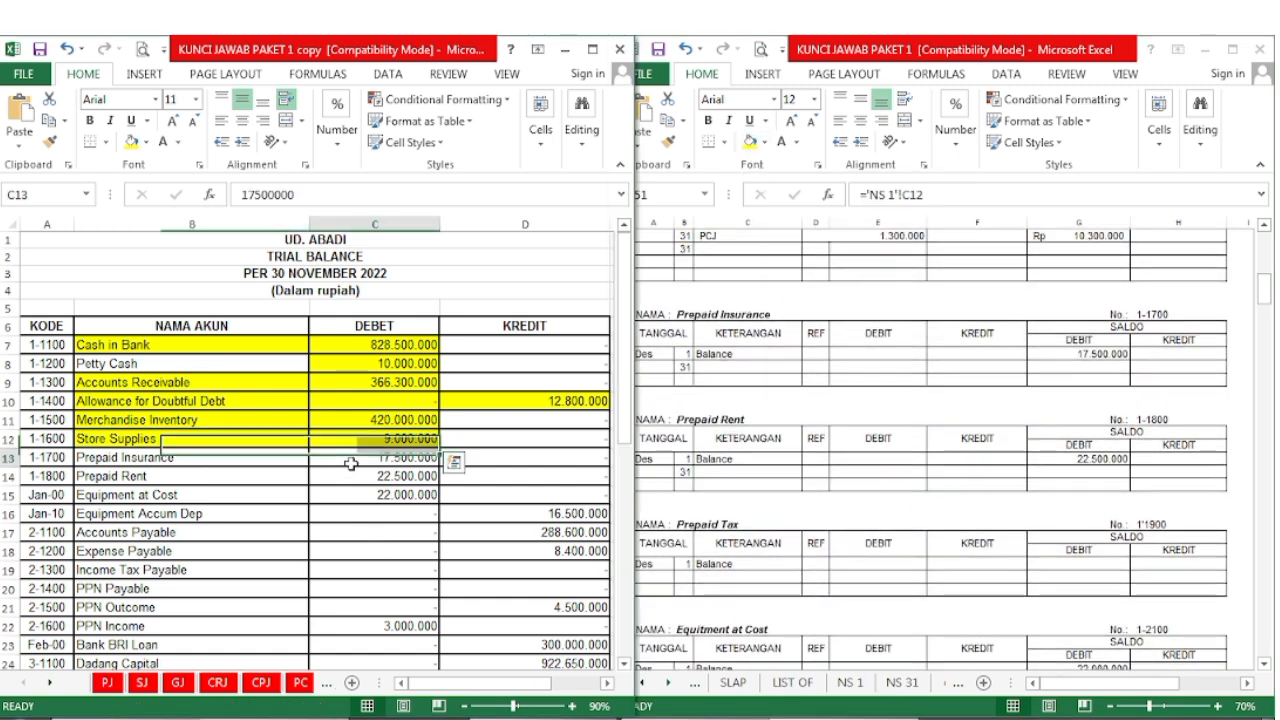
left_click(133, 144)
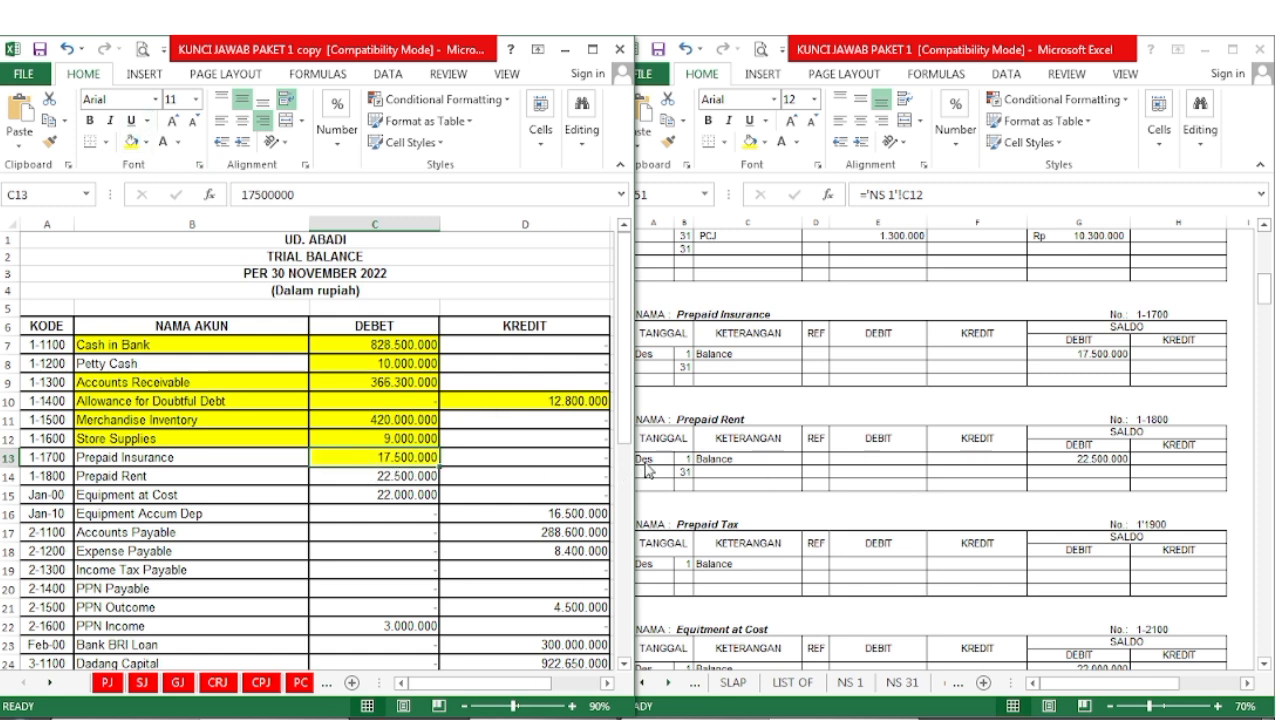
left_click(758, 440)
left_click(1083, 356)
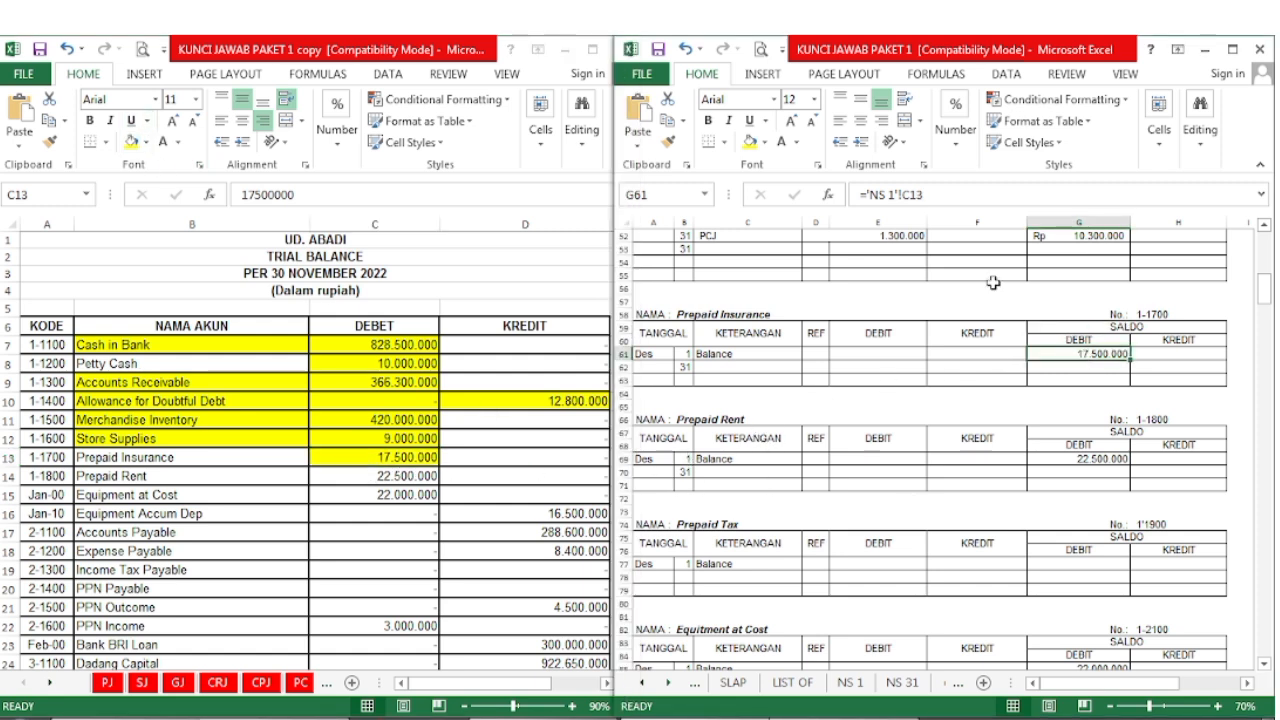
left_click(750, 141)
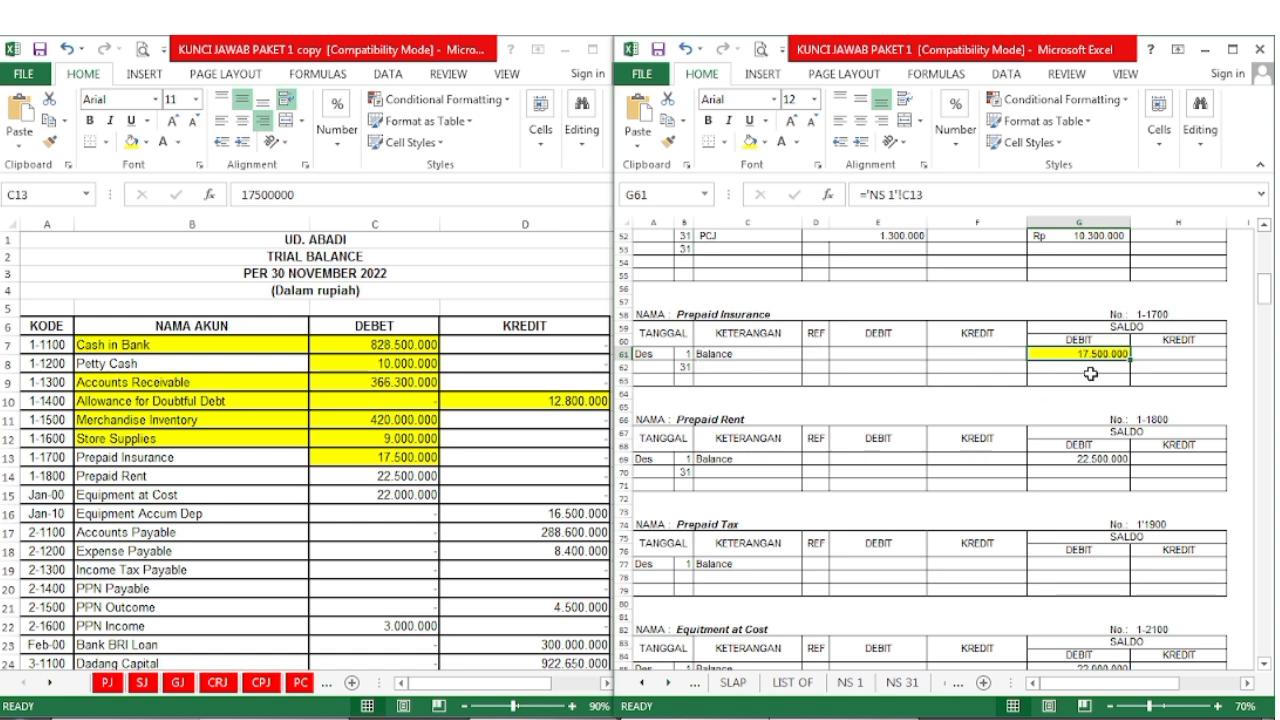
- Fill the Prepaid Rent debit amount in the trial balance and its opening debit balance in the ledger with yellow
left_click(368, 480)
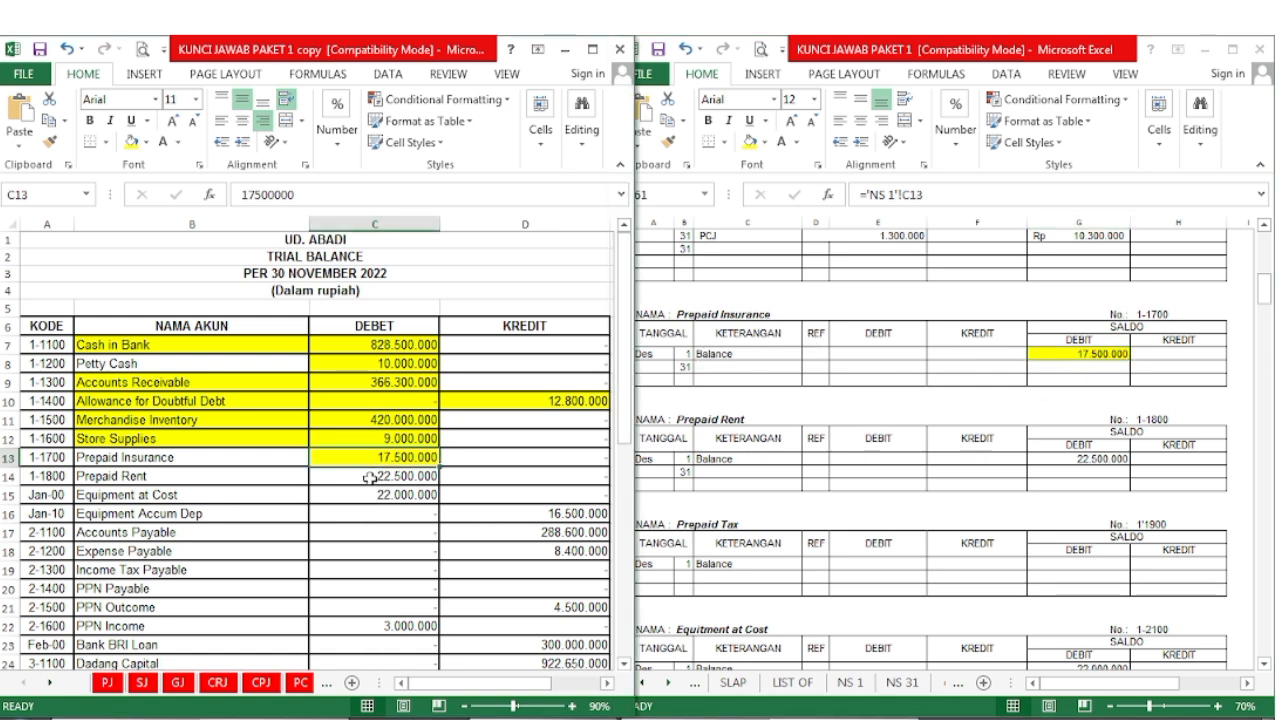
left_click(131, 146)
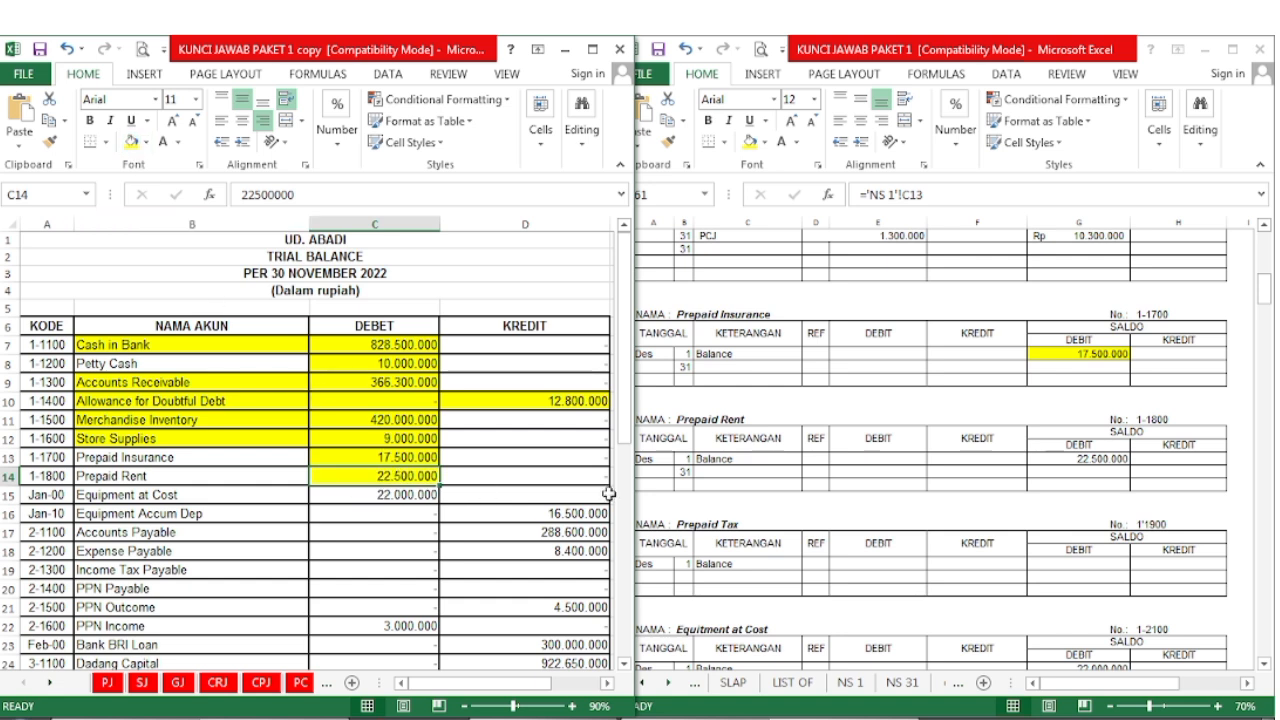
left_click(1064, 470)
left_click(1063, 460)
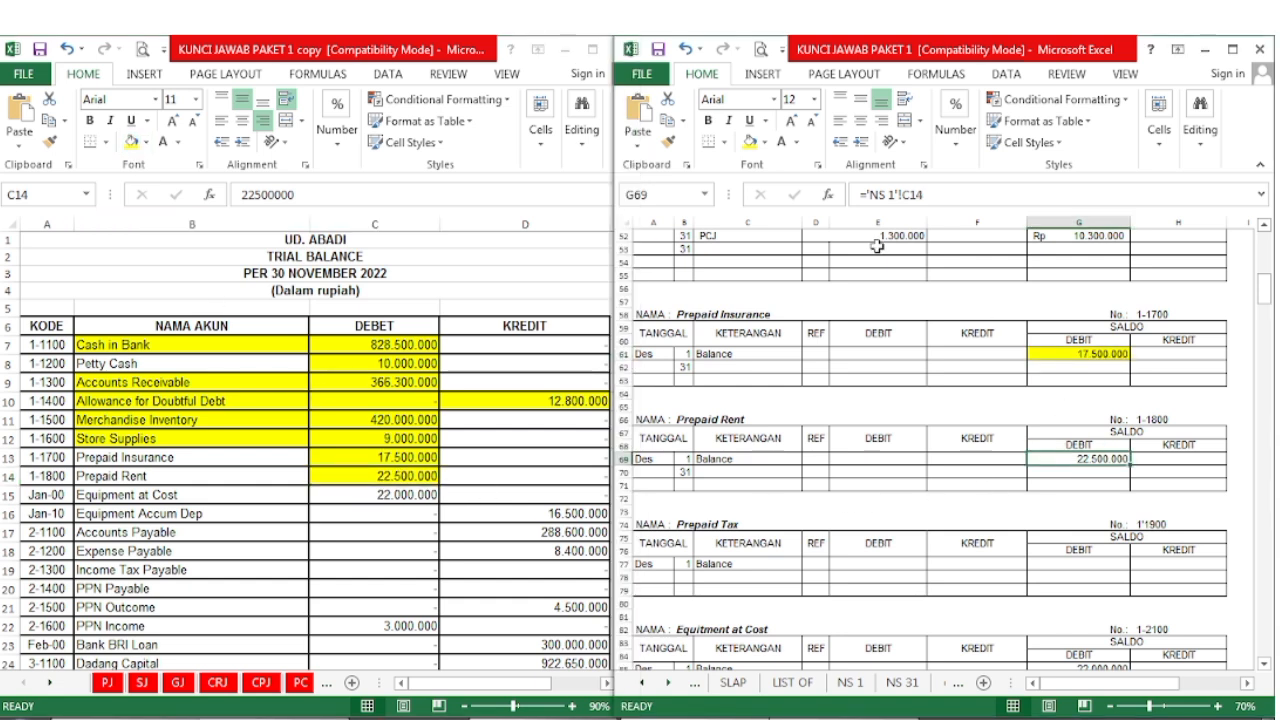
left_click(750, 142)
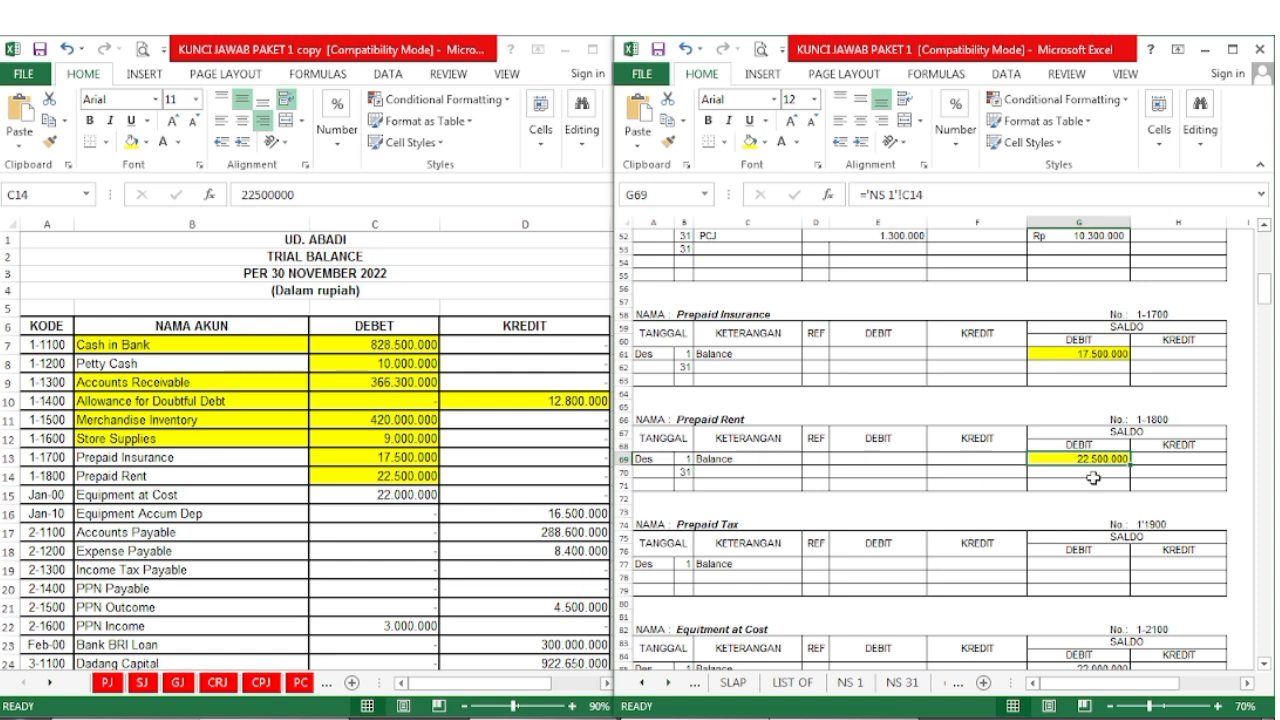
- Fill the Equipment at Cost debit amount in the trial balance and its opening debit balance in the ledger with yellow
left_click(412, 502)
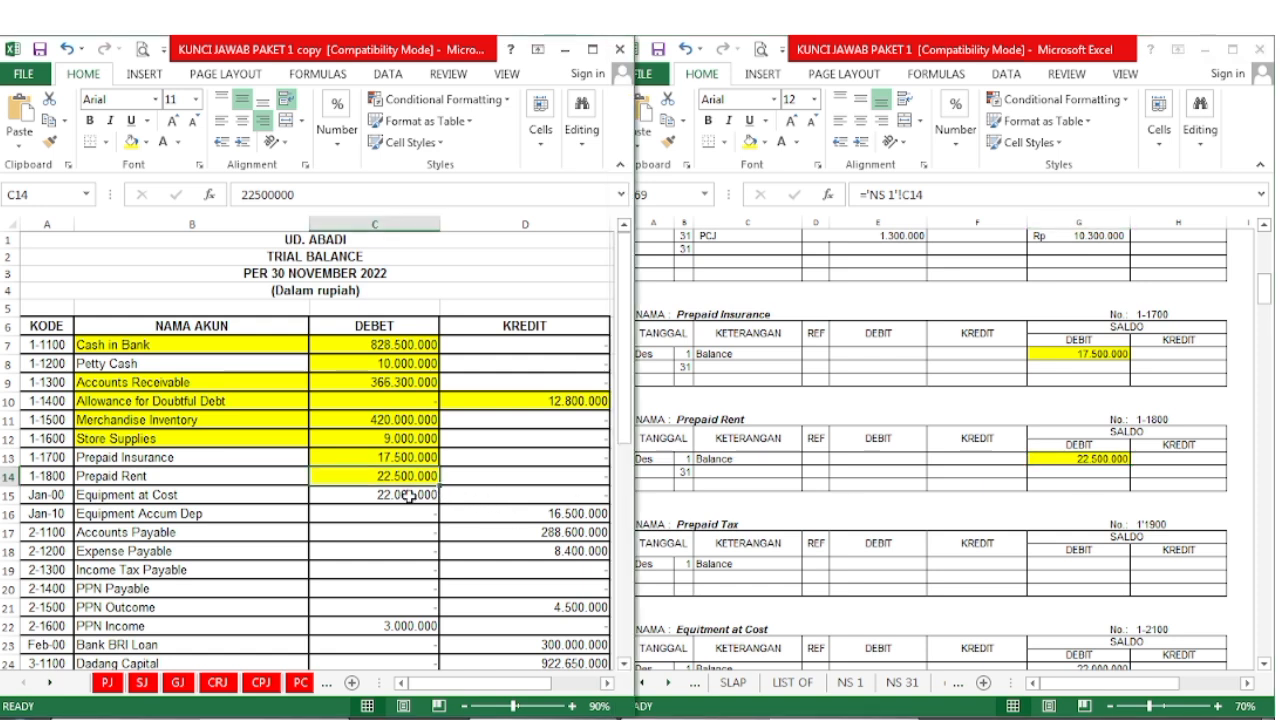
left_click(131, 141)
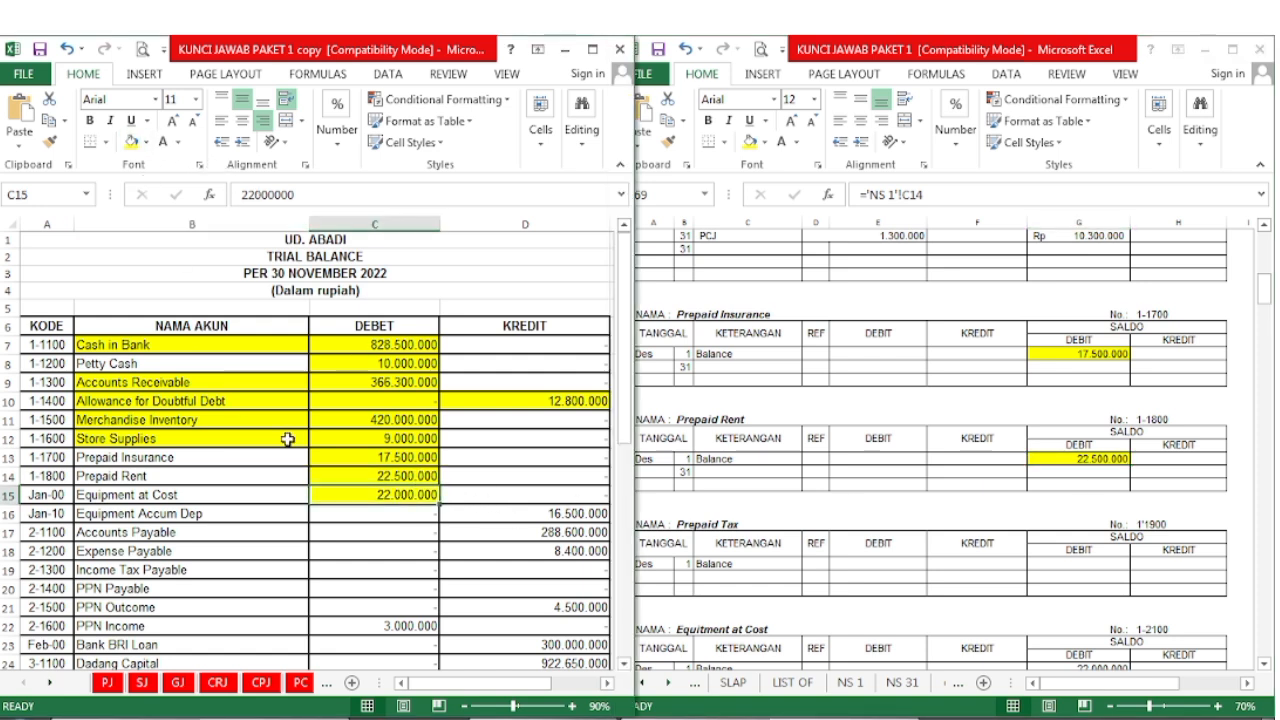
left_click(886, 556)
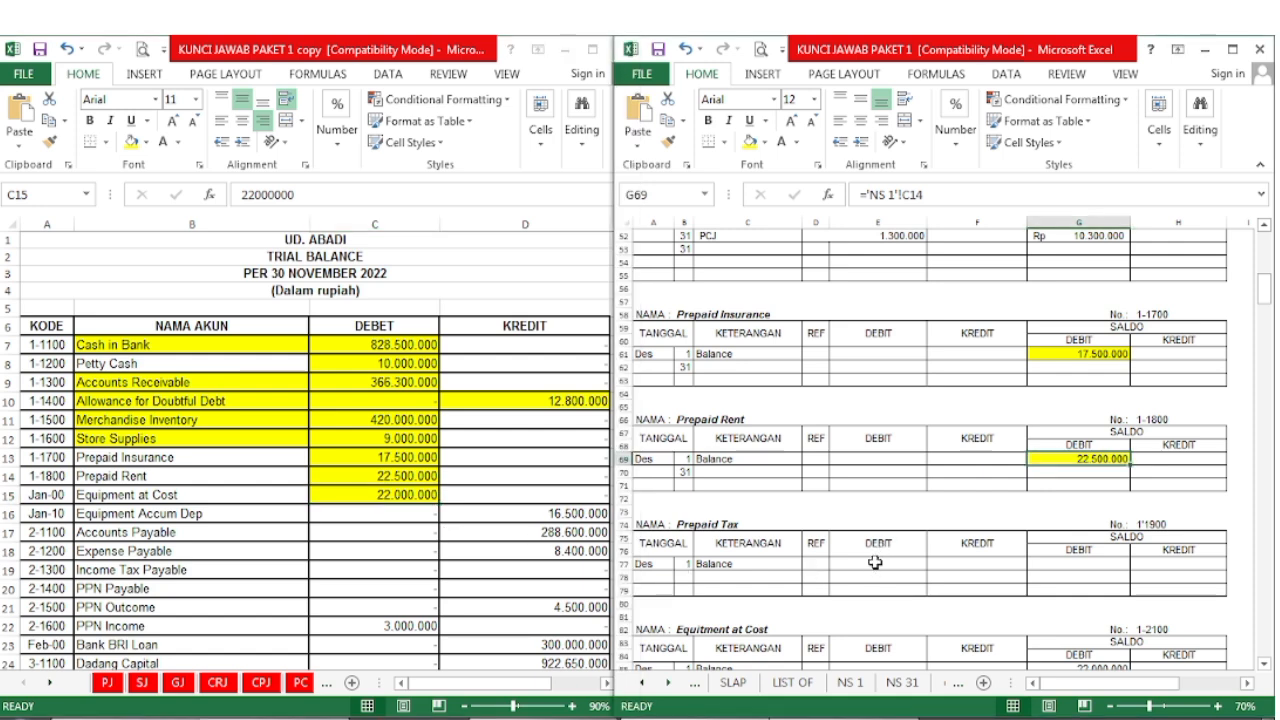
scroll(874, 563, "down", 5)
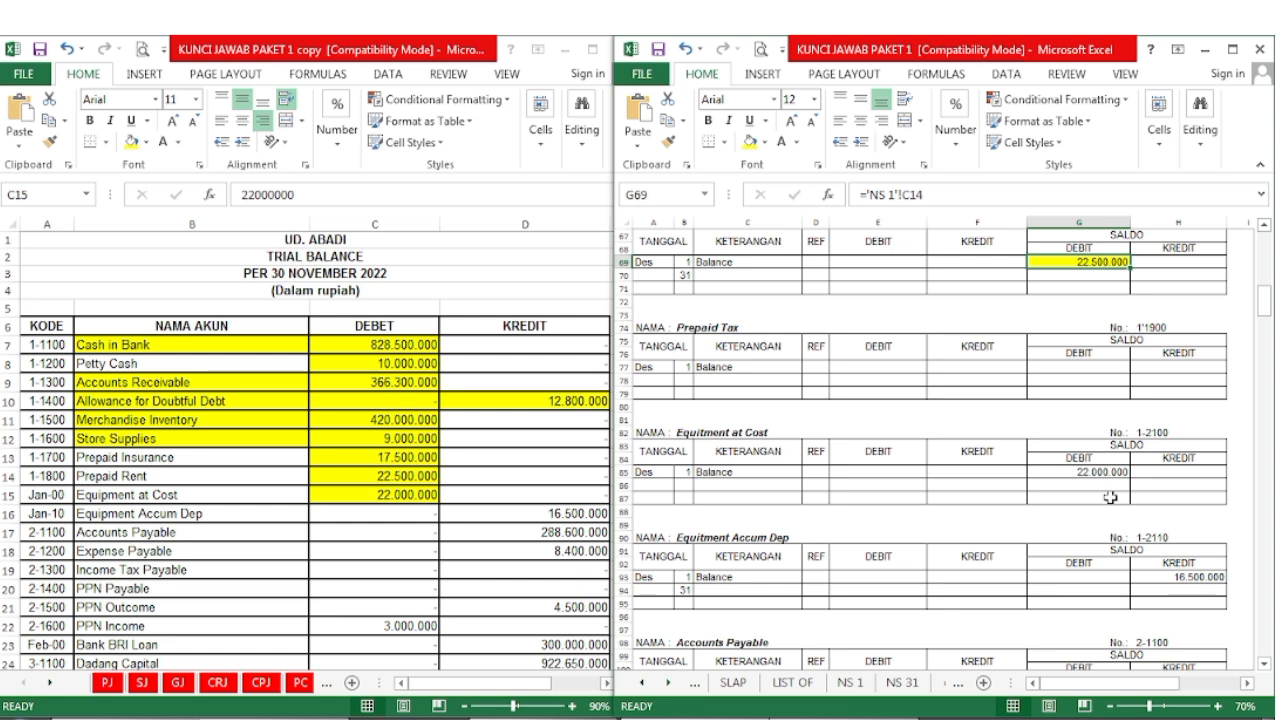
left_click(1081, 473)
left_click(749, 141)
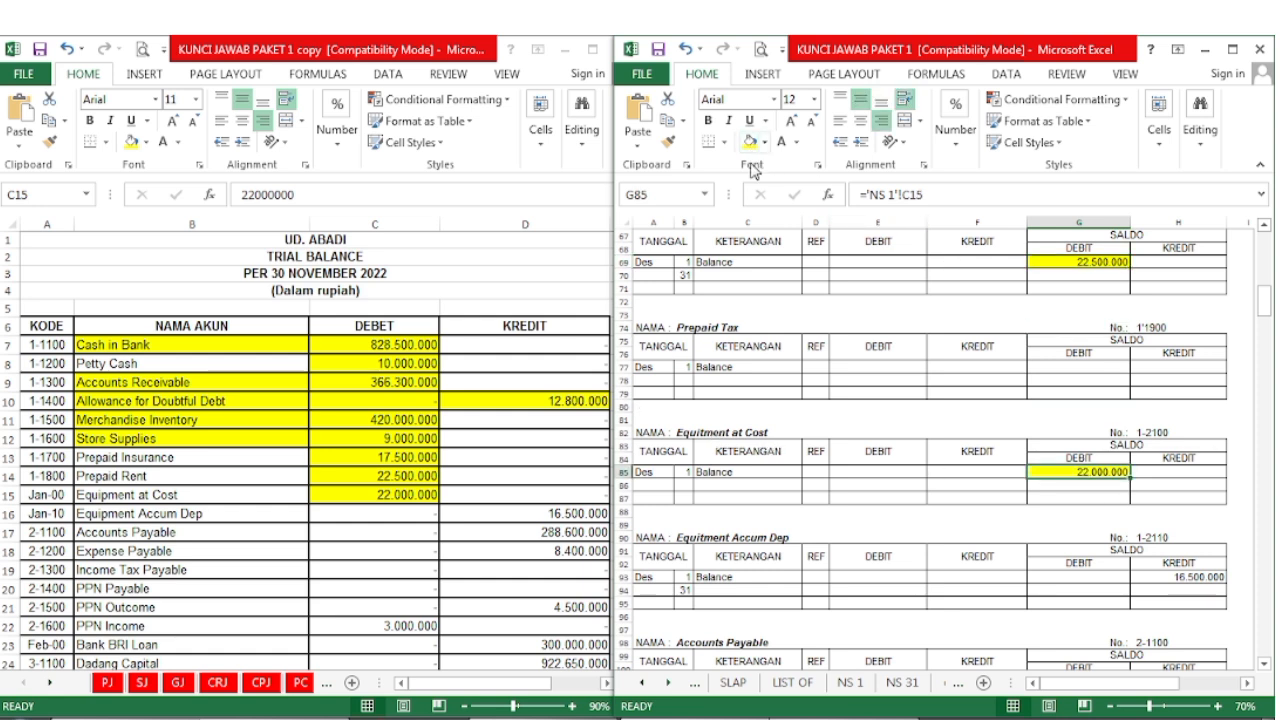
- Fill the Equipment Accum Dep credit amount in the trial balance and its opening credit balance in the ledger with yellow
left_click(328, 520)
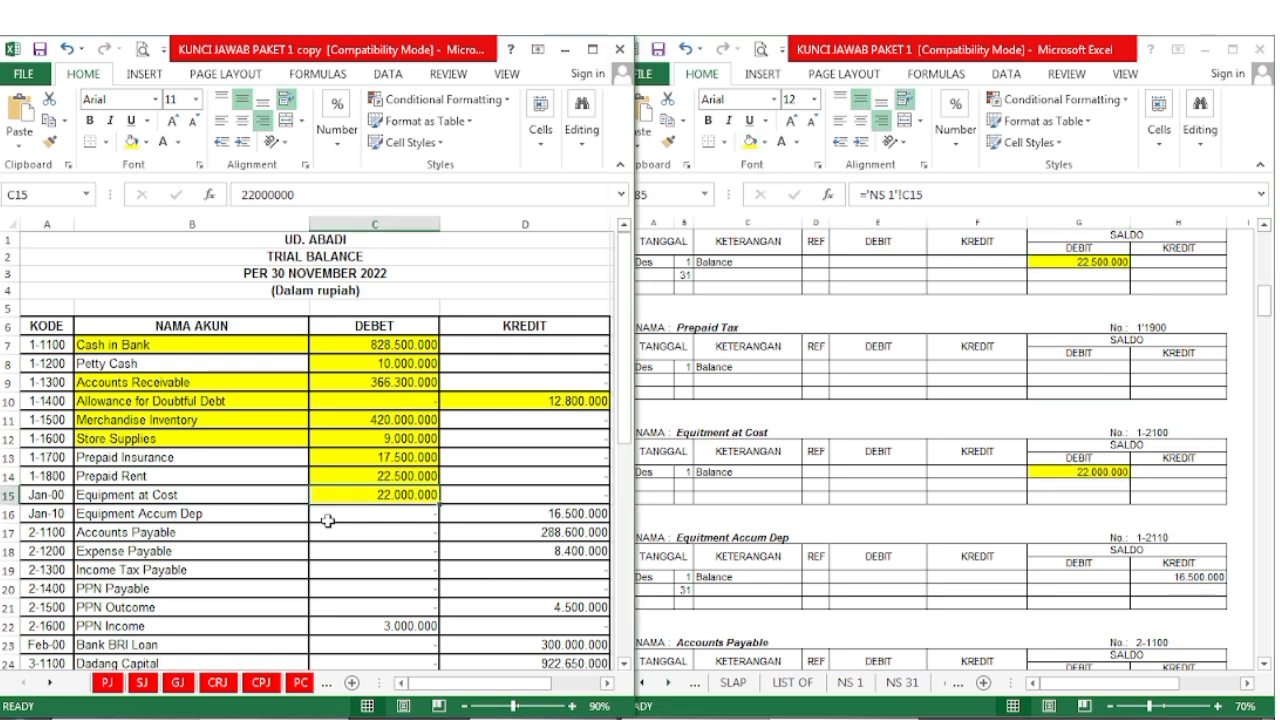
left_click(522, 514)
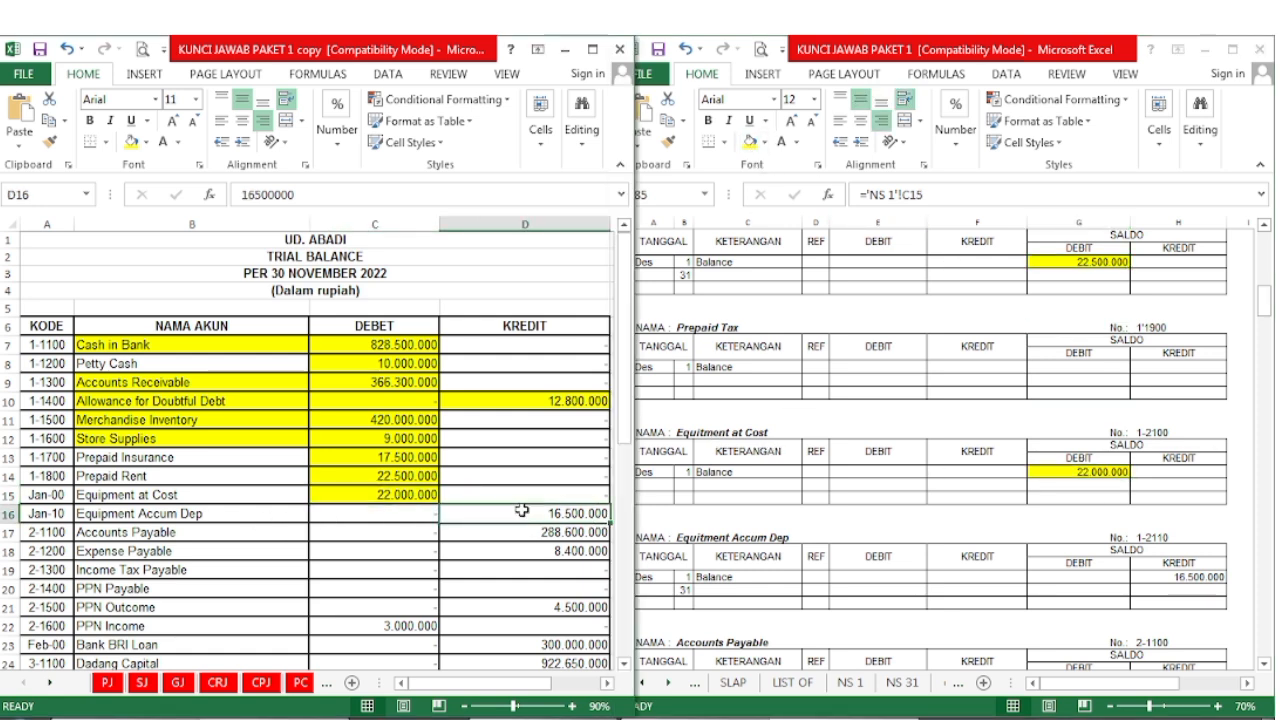
left_click(131, 141)
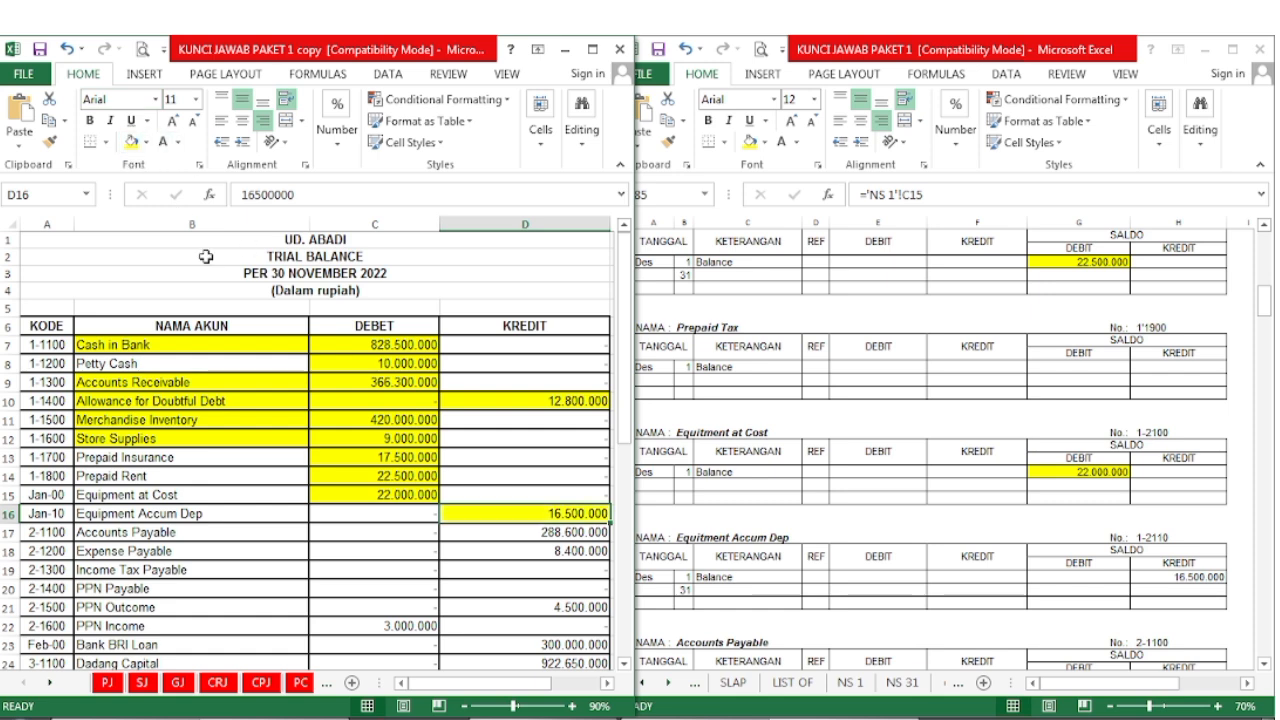
left_click(837, 553)
scroll(737, 556, "down", 2)
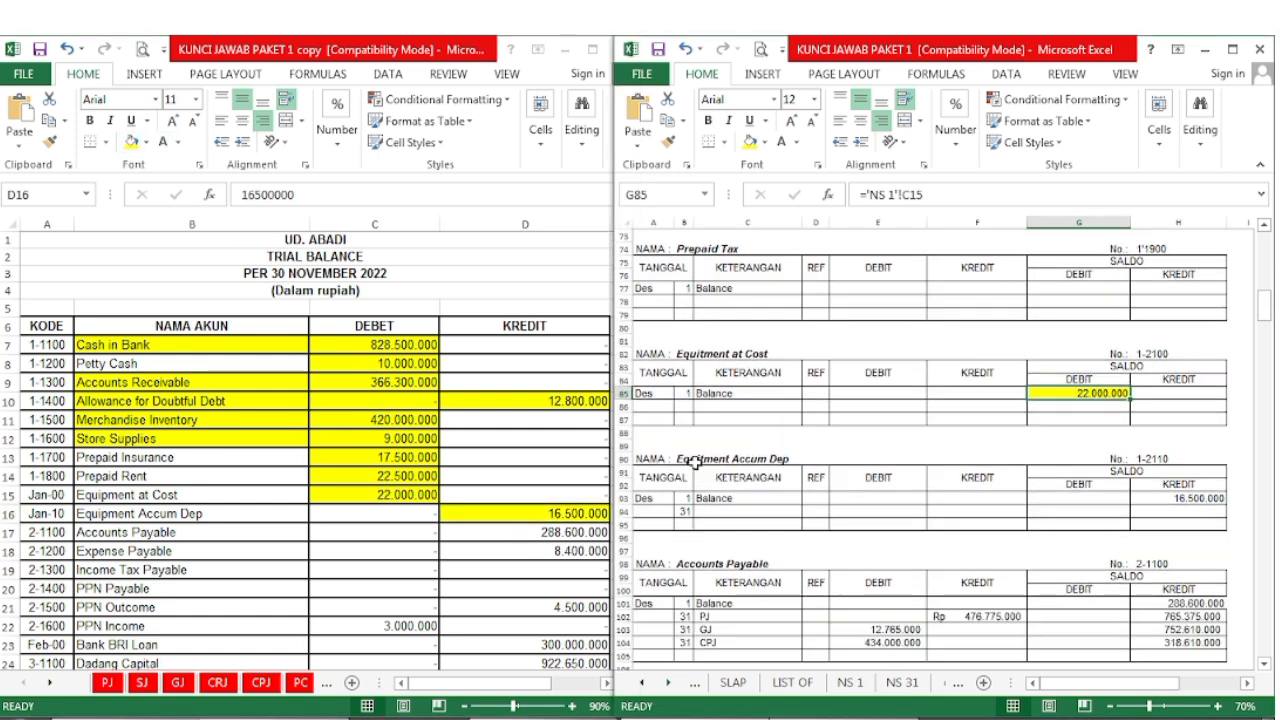
left_click(1165, 500)
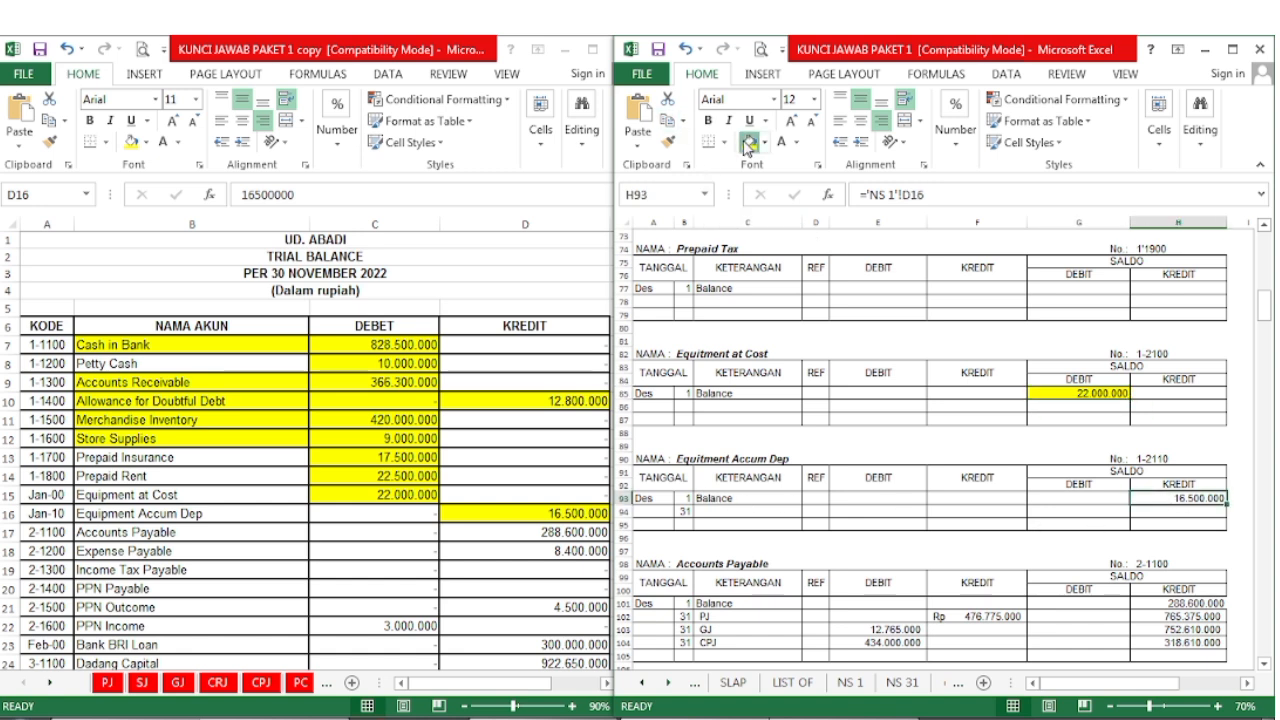
left_click(750, 141)
- Fill the Accounts Payable credit amount in the trial balance with yellow
left_click(592, 541)
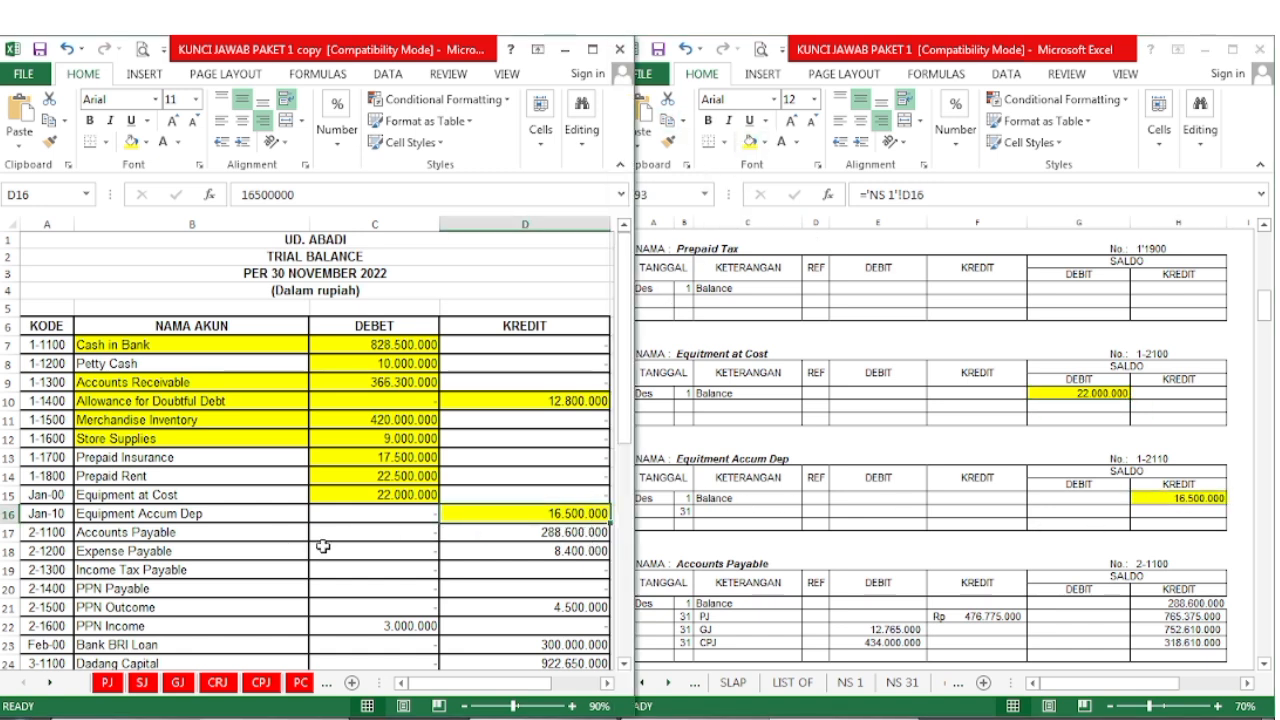
left_click(485, 534)
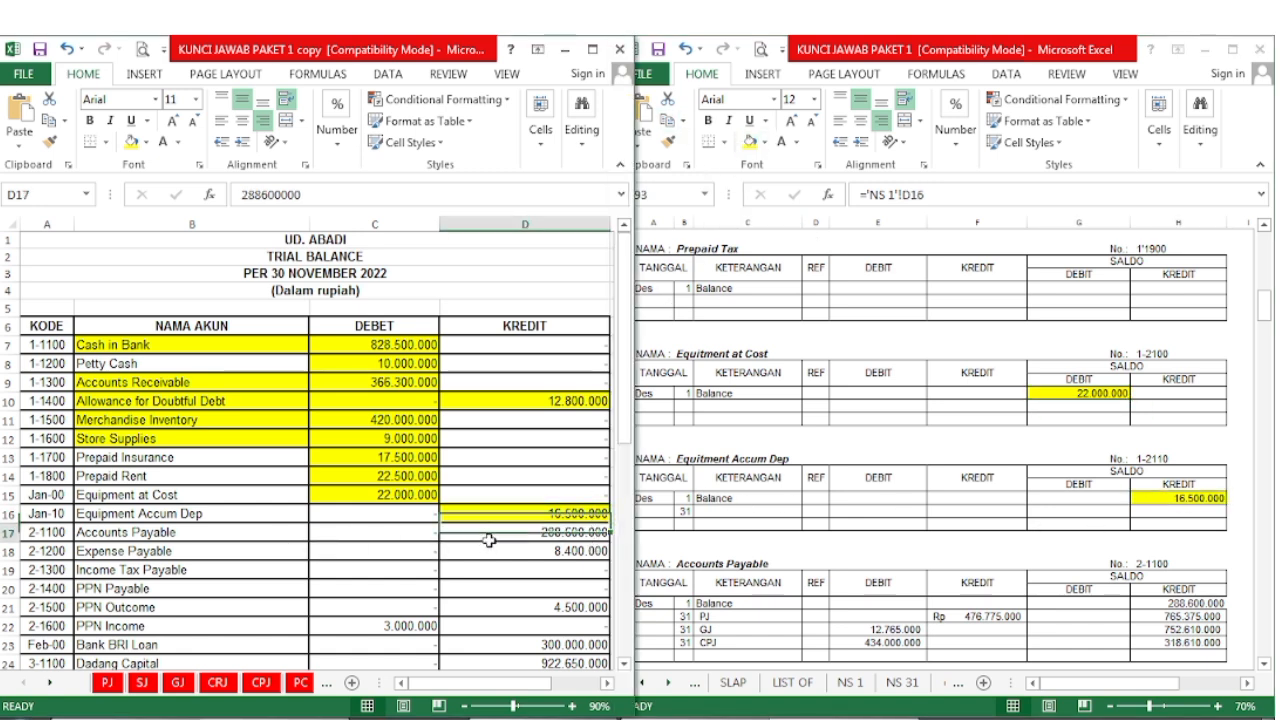
left_click(131, 141)
- In the ledger's Accounts Payable account, fill the opening Balance entry's credit balance, day and description with yellow
left_click(862, 572)
scroll(862, 572, "down", 3)
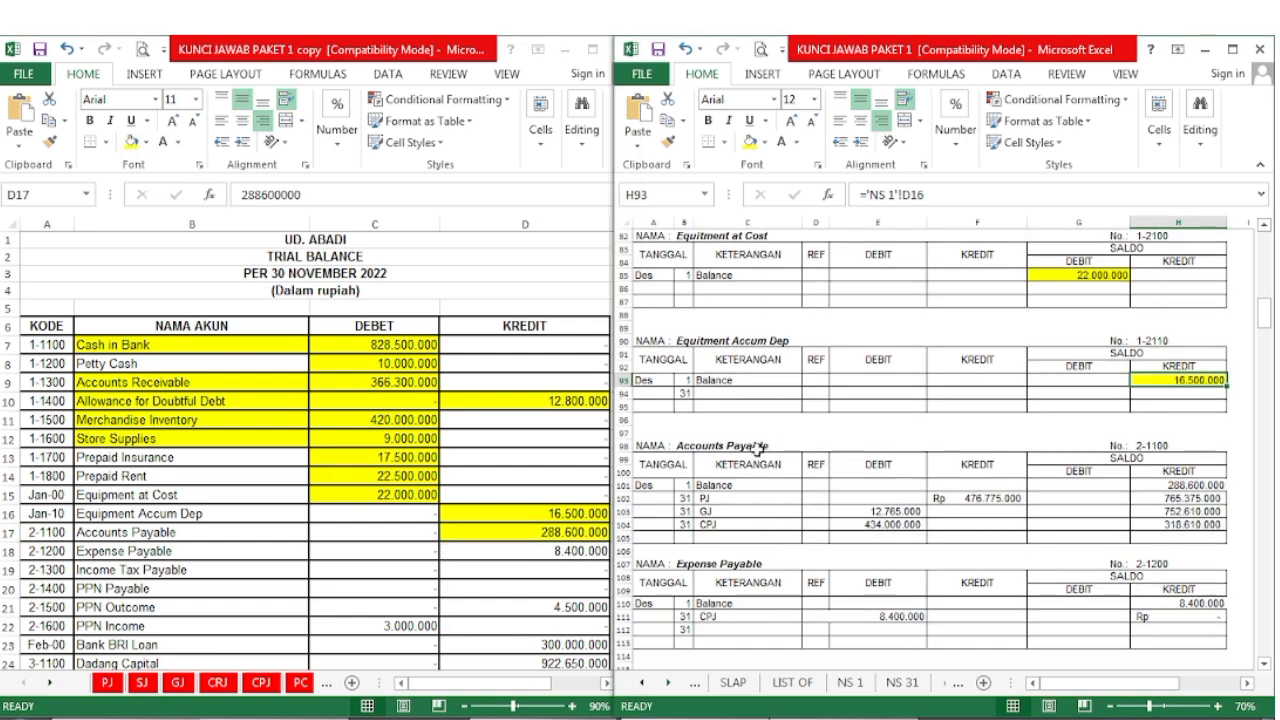
left_click(1180, 486)
left_click(750, 141)
left_click(934, 598)
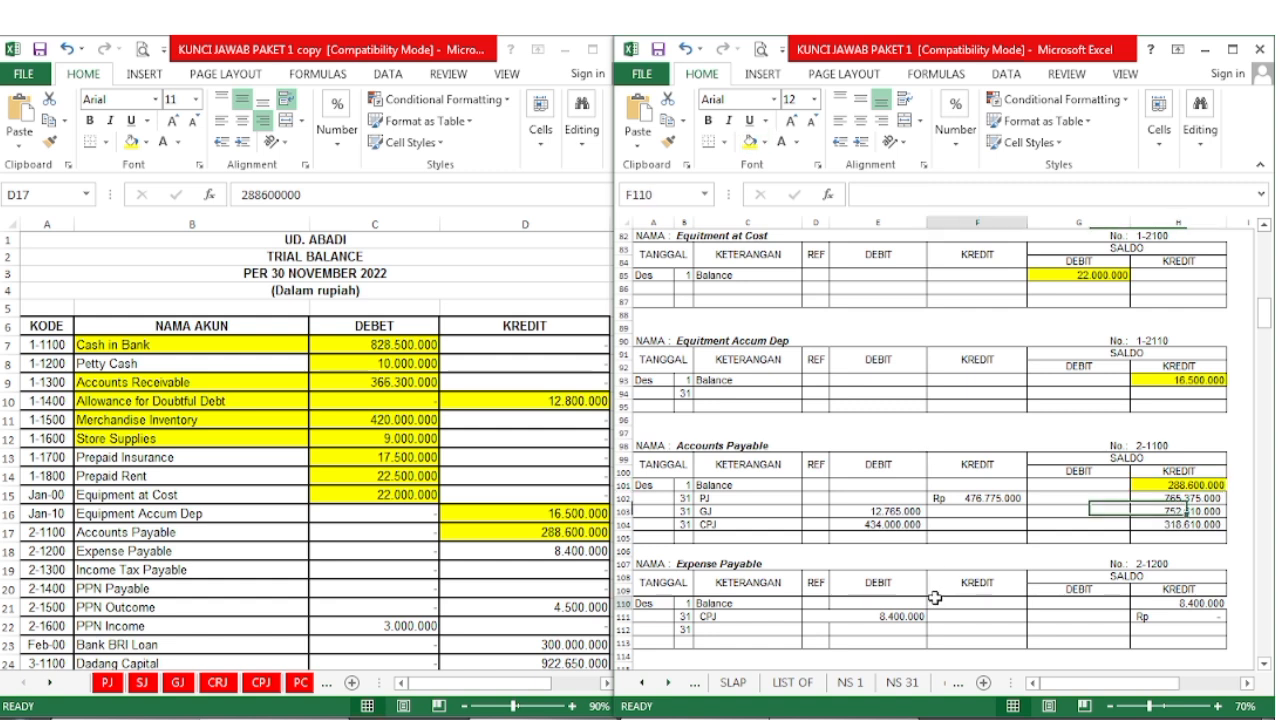
left_click_drag(680, 486, 735, 486)
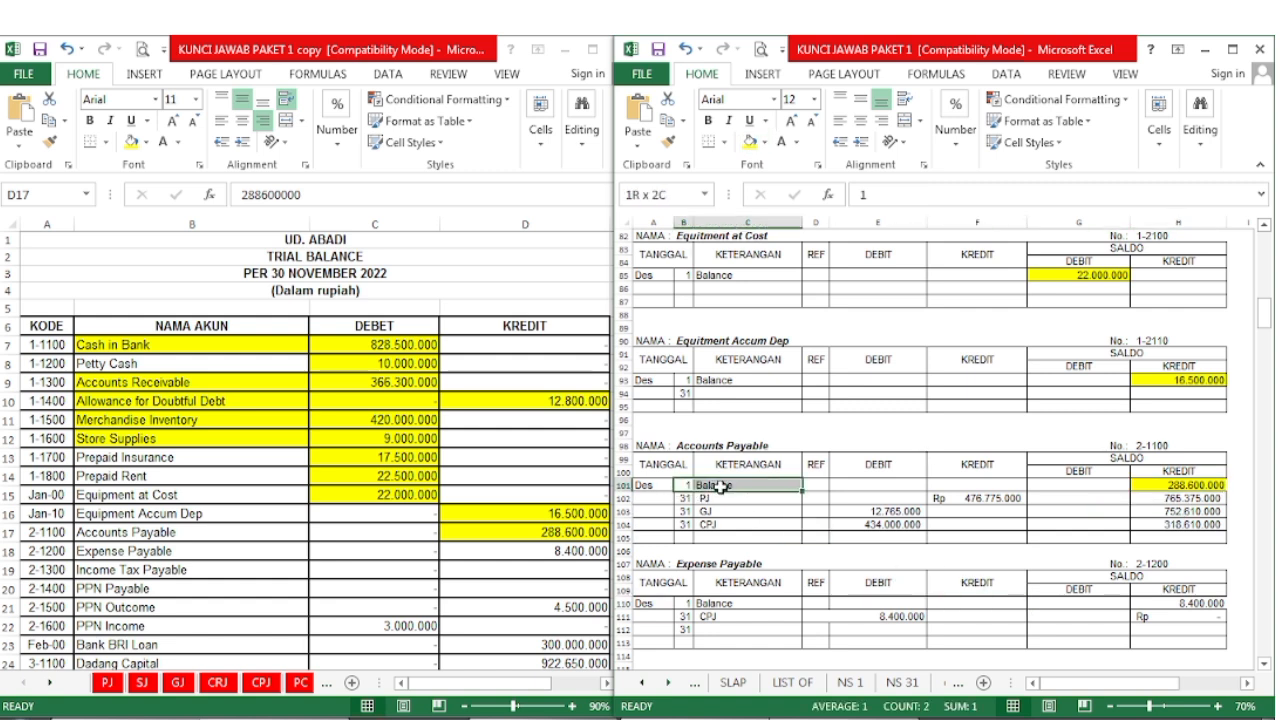
left_click(745, 143)
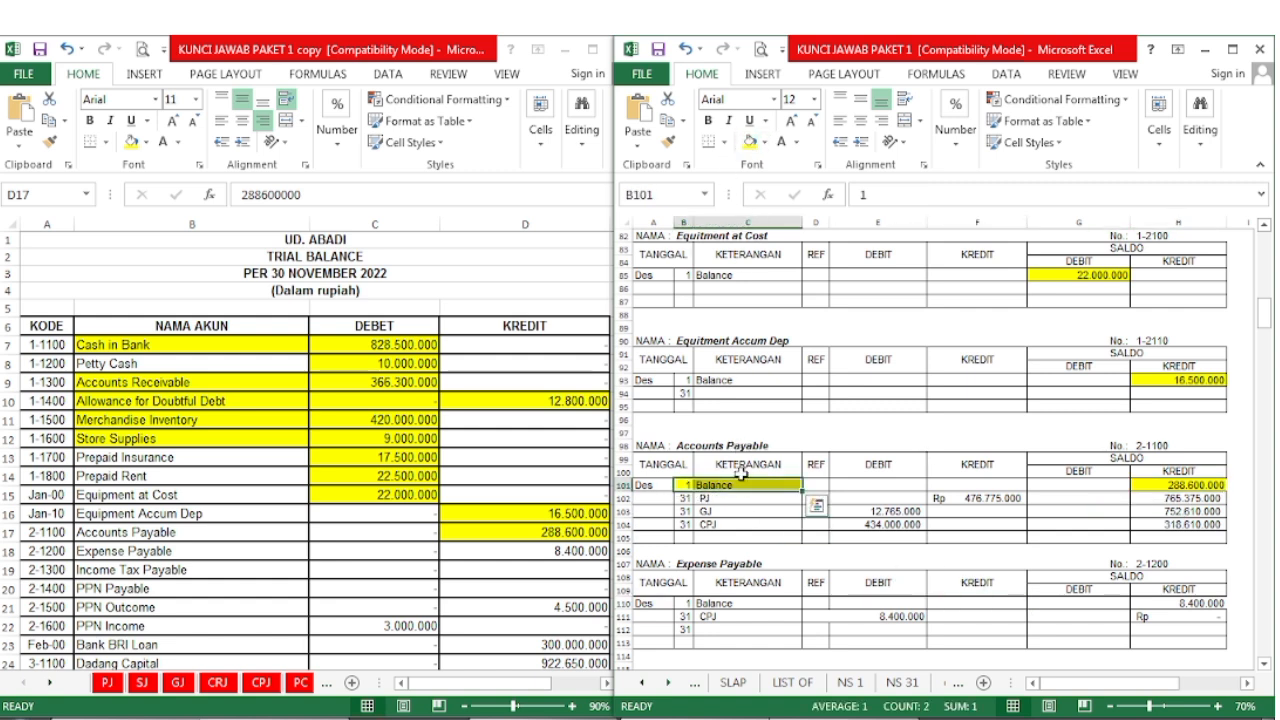
- Fill the Expense Payable credit amount in the trial balance and its opening credit balance in the ledger with yellow
left_click(280, 598)
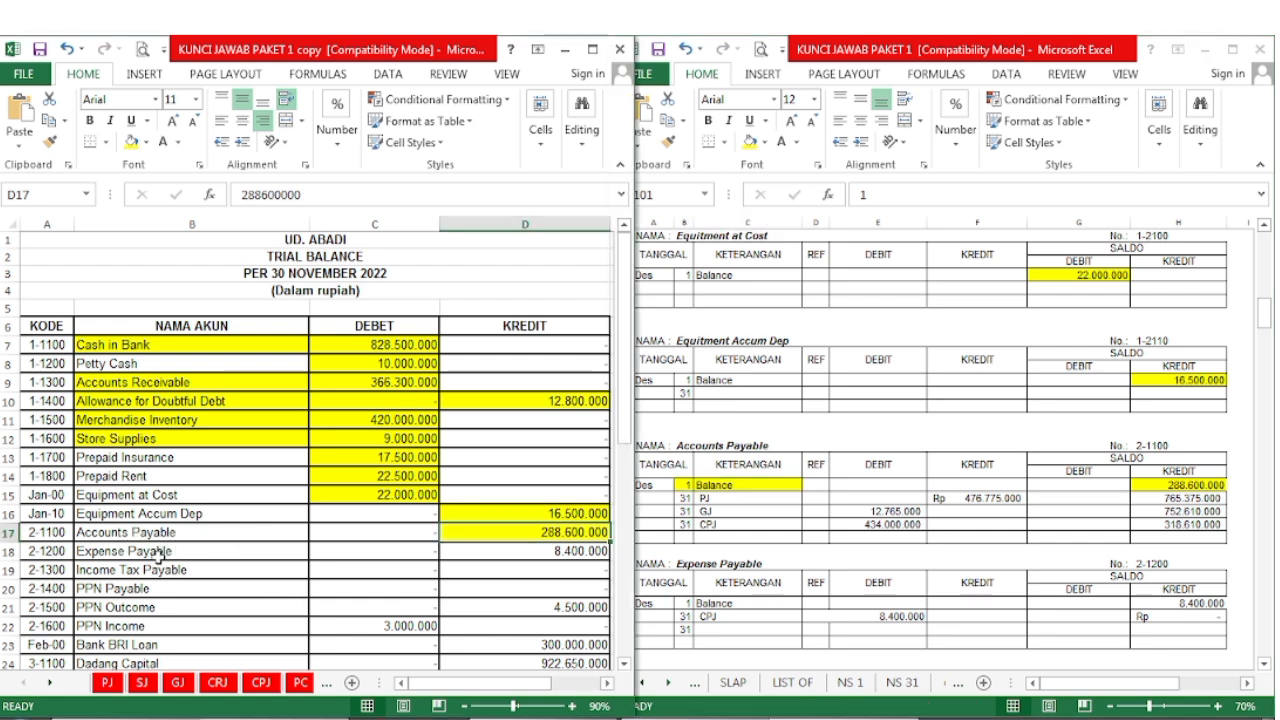
left_click(510, 550)
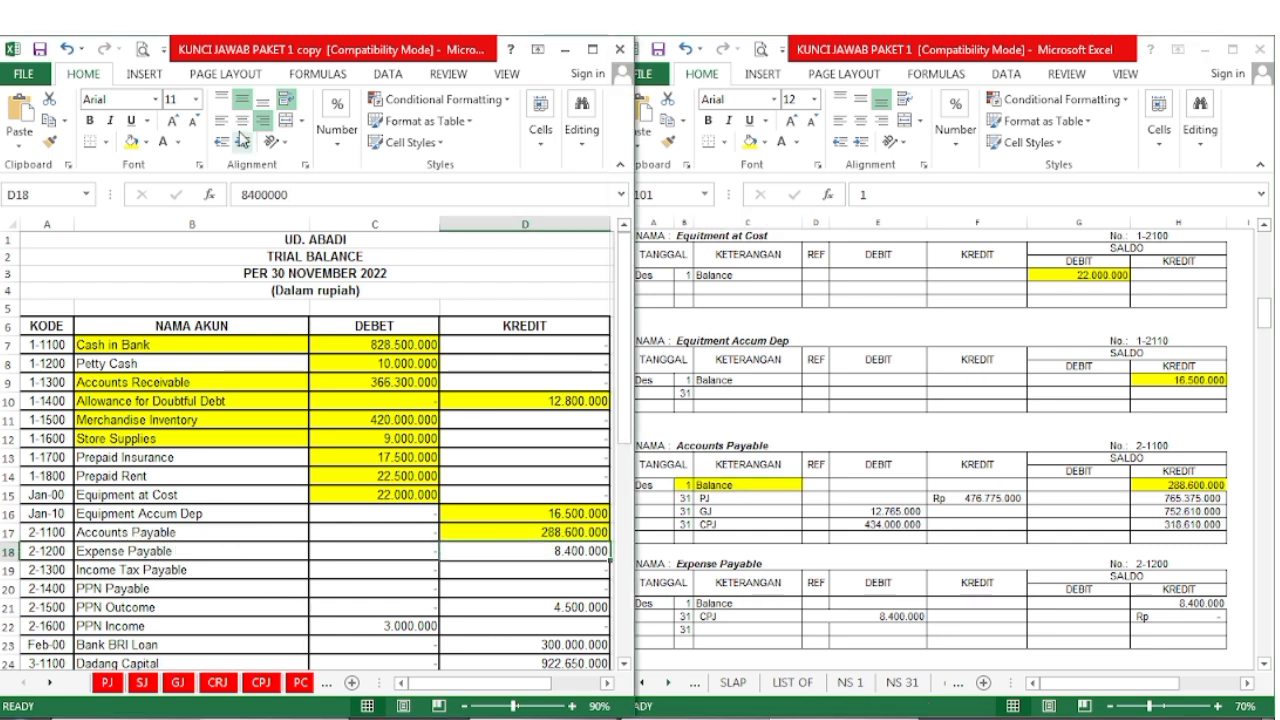
left_click(133, 143)
left_click(929, 620)
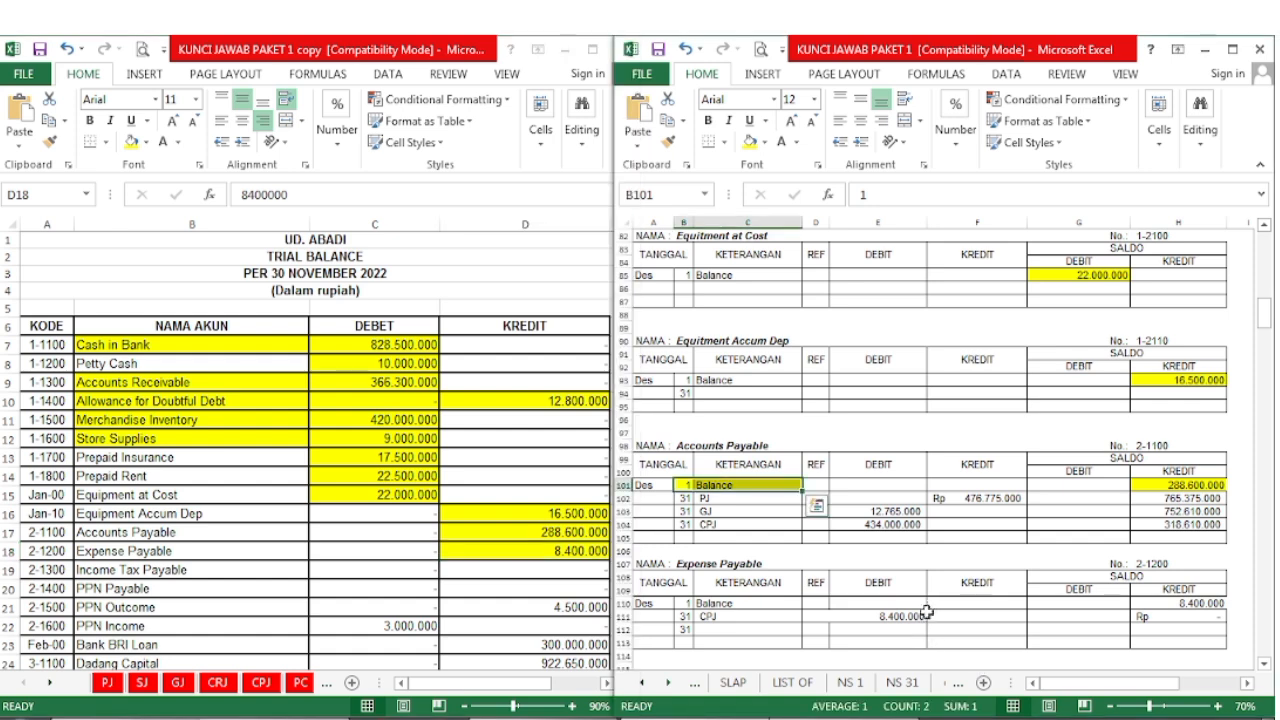
scroll(928, 608, "down", 2)
left_click(1178, 525)
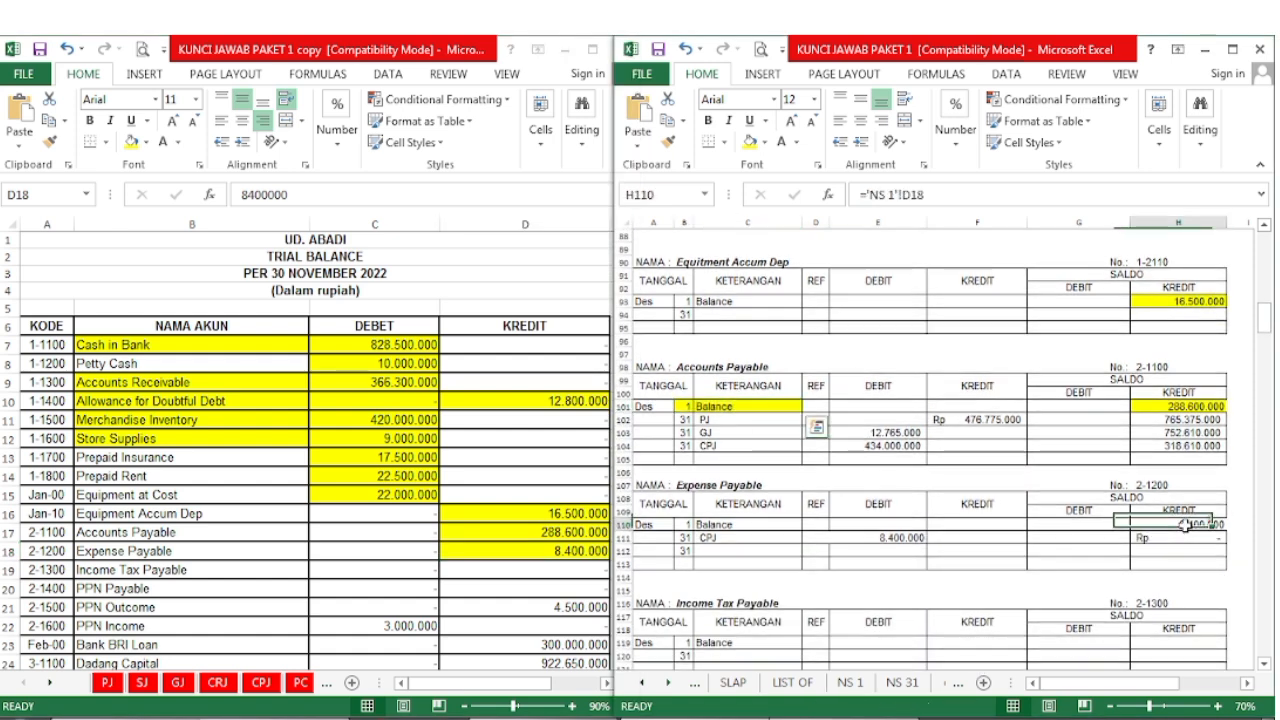
left_click(750, 143)
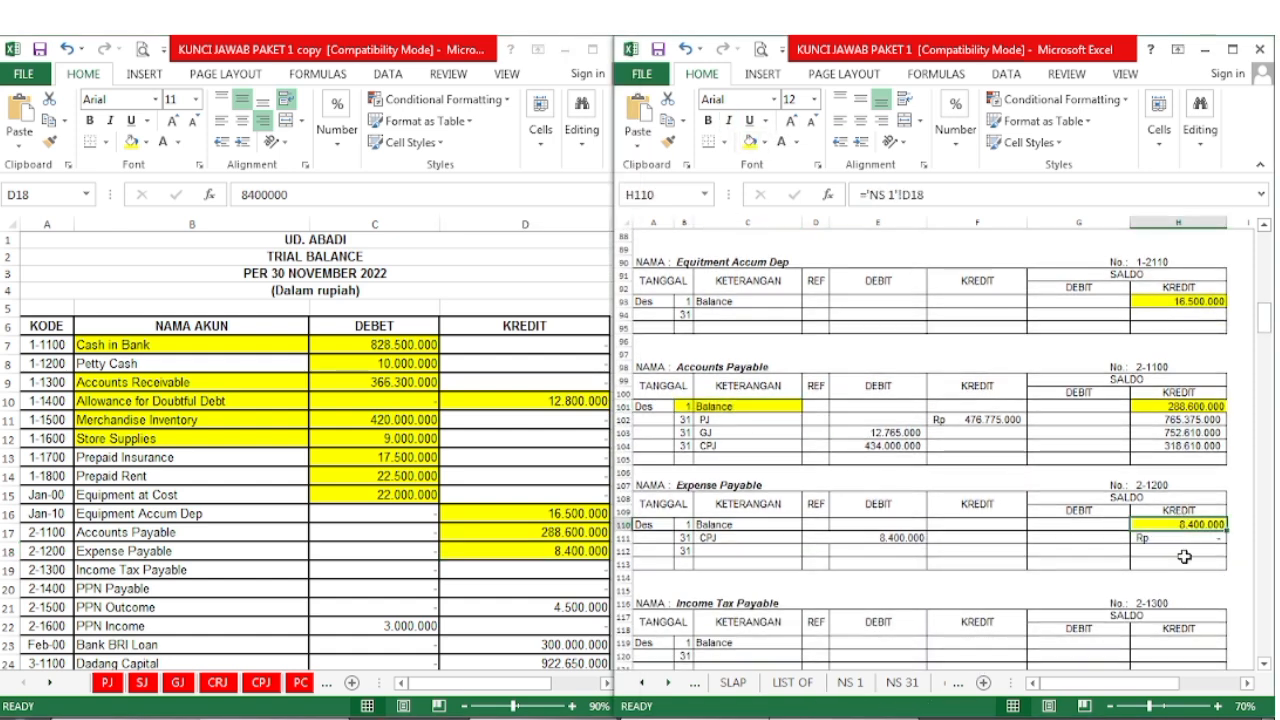
- Fill the PPN Outcome credit amount in the trial balance and its opening credit balance in the ledger with yellow
left_click(425, 626)
scroll(430, 604, "down", 2)
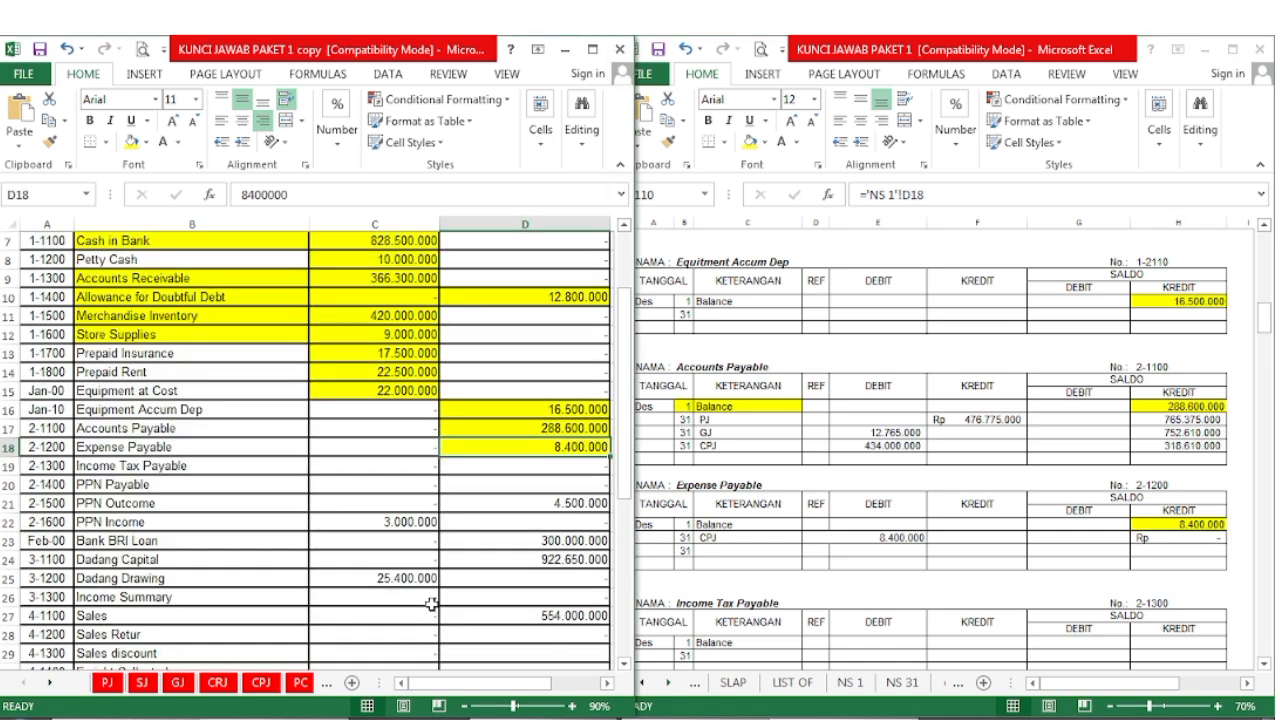
left_click(519, 507)
left_click(131, 141)
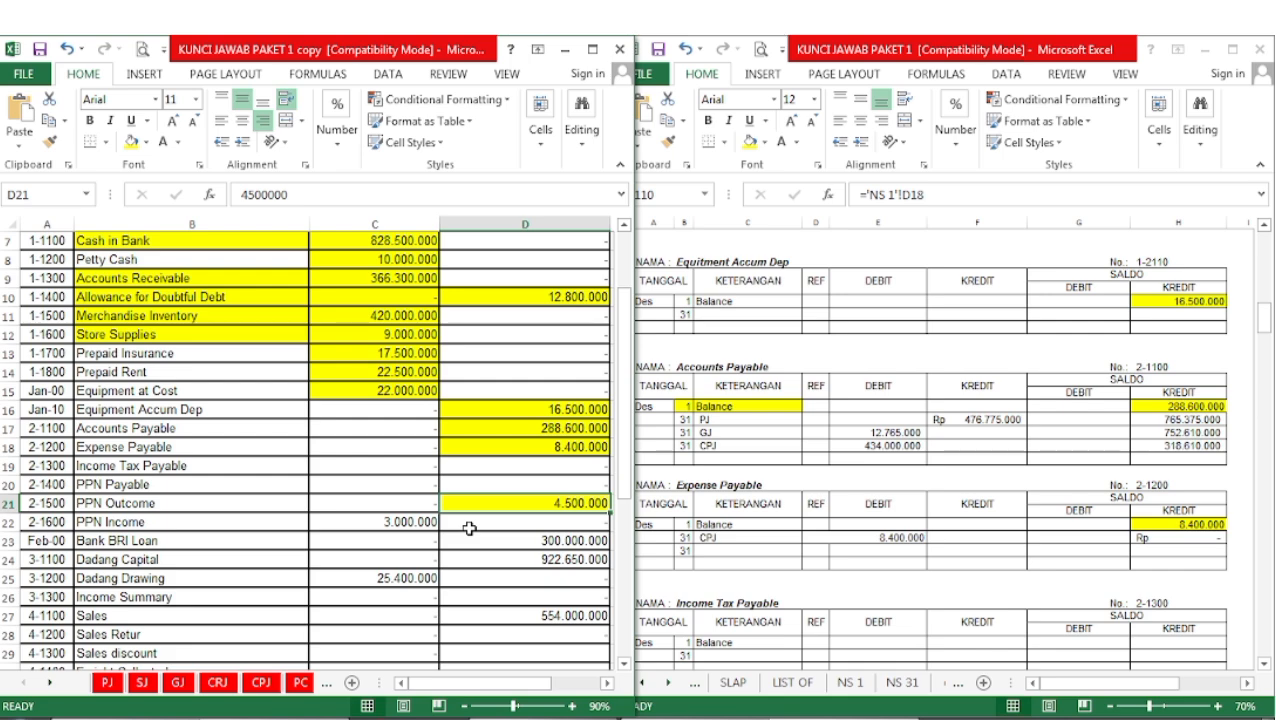
left_click(908, 592)
scroll(908, 588, "down", 2)
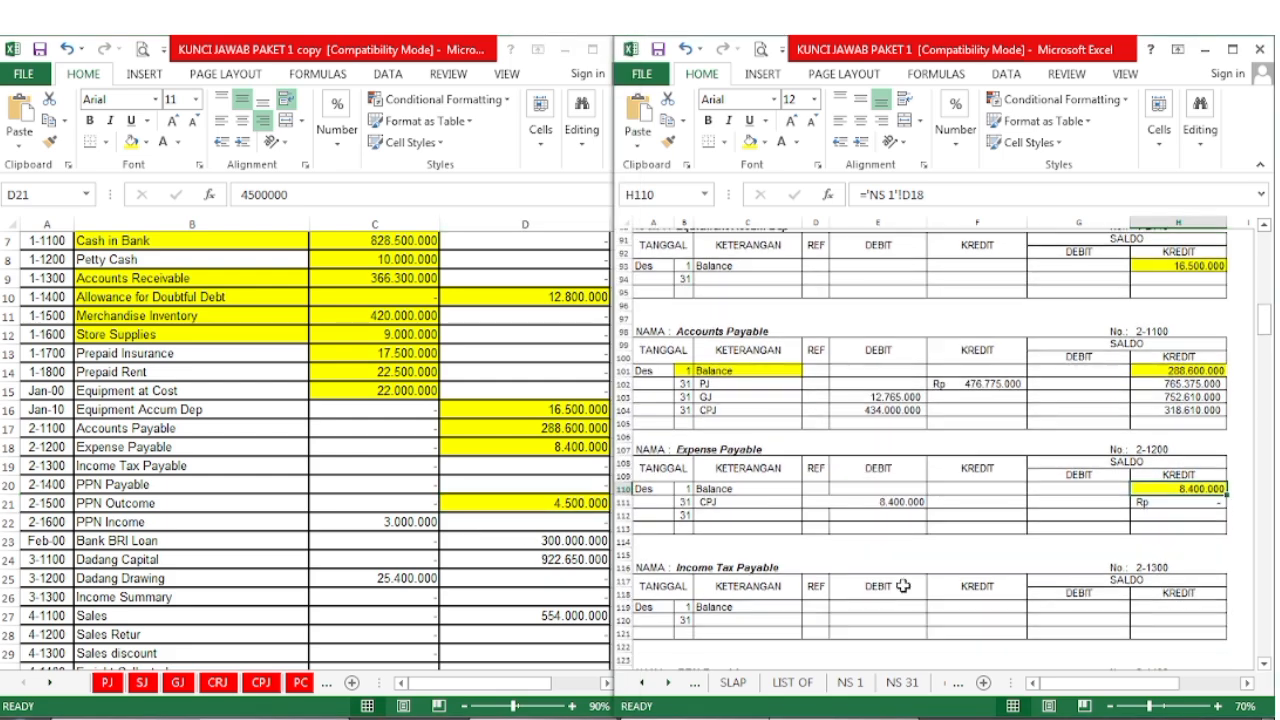
scroll(960, 485, "down", 6)
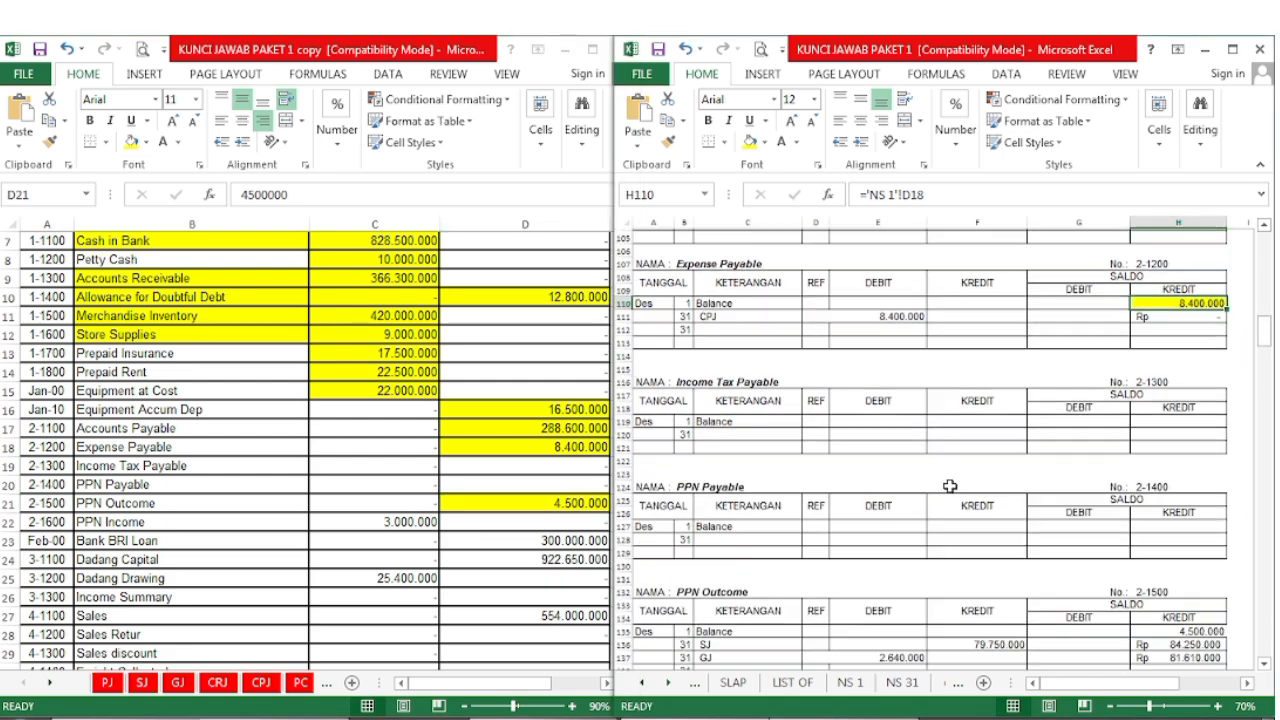
scroll(950, 486, "down", 1)
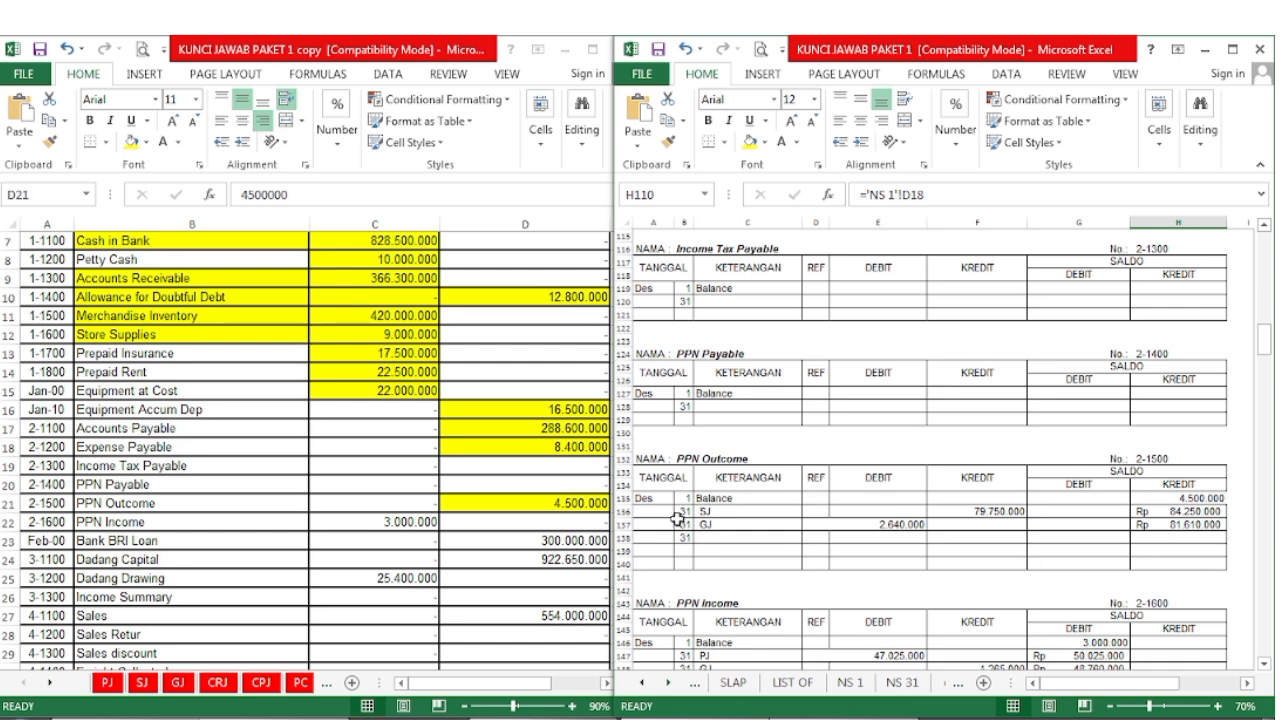
left_click(1140, 497)
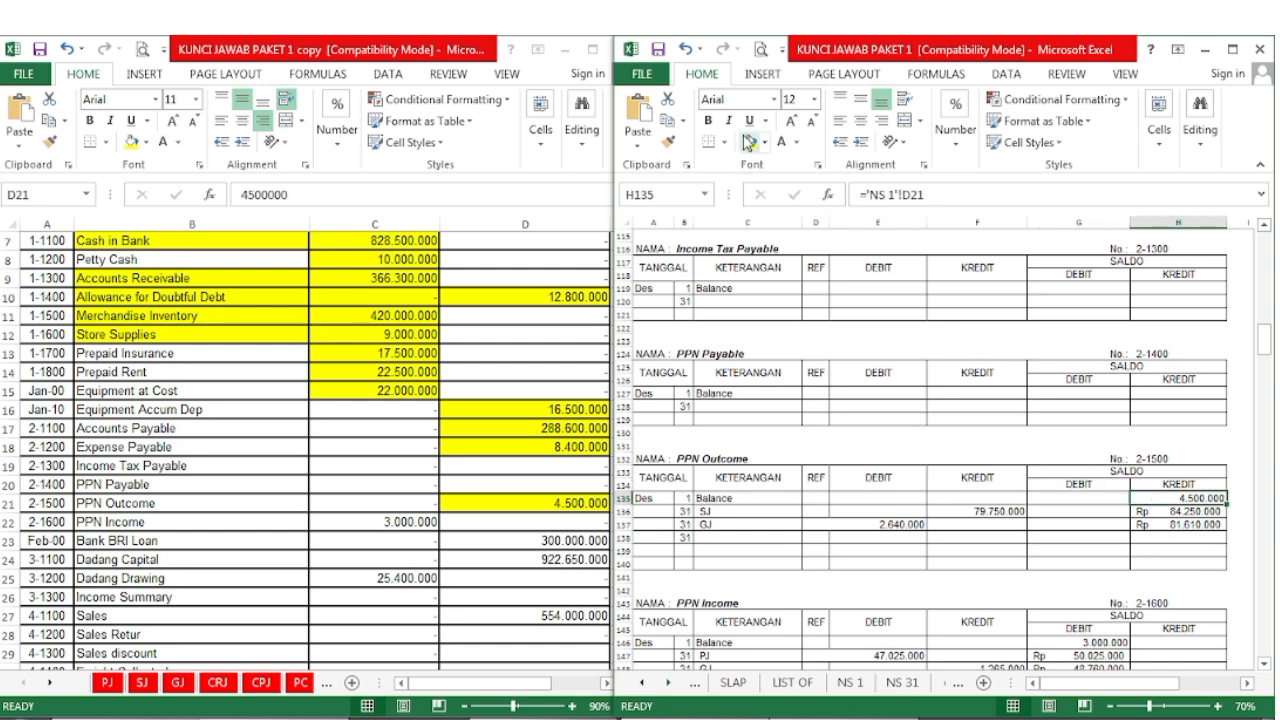
left_click(749, 142)
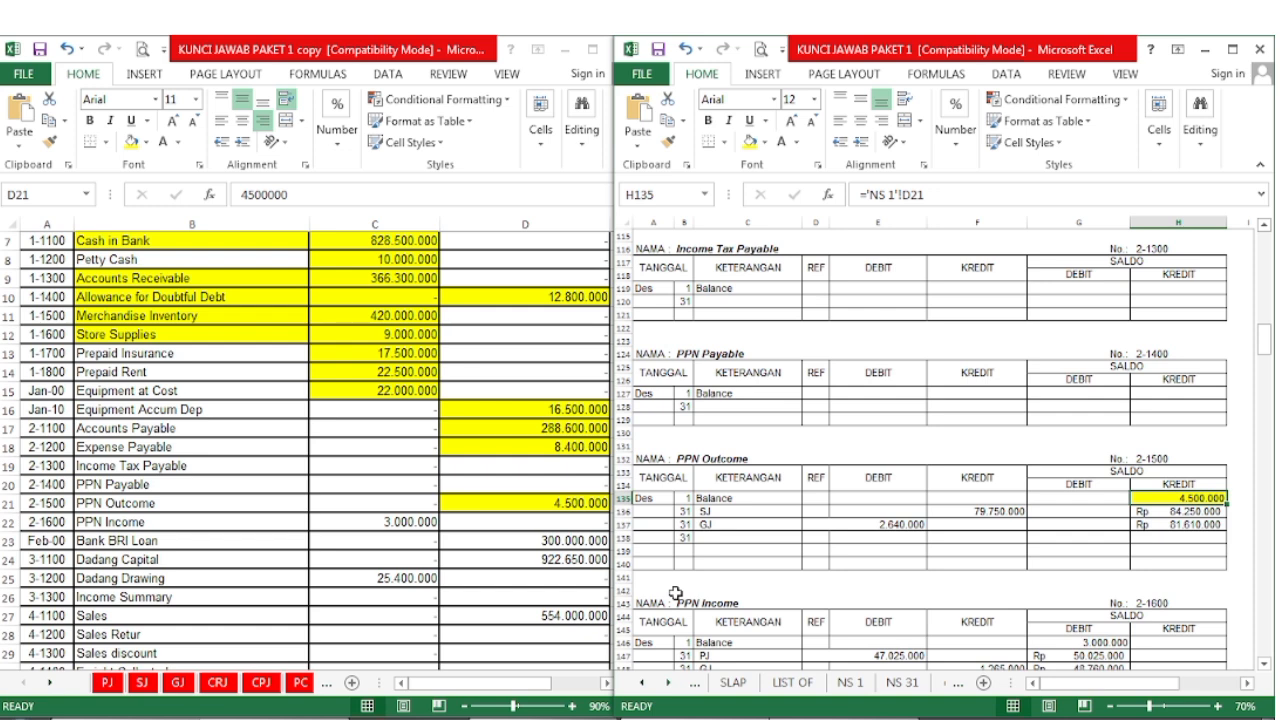
- Fill the PPN Income debit amount in the trial balance and its opening debit balance in the ledger with yellow
left_click(512, 550)
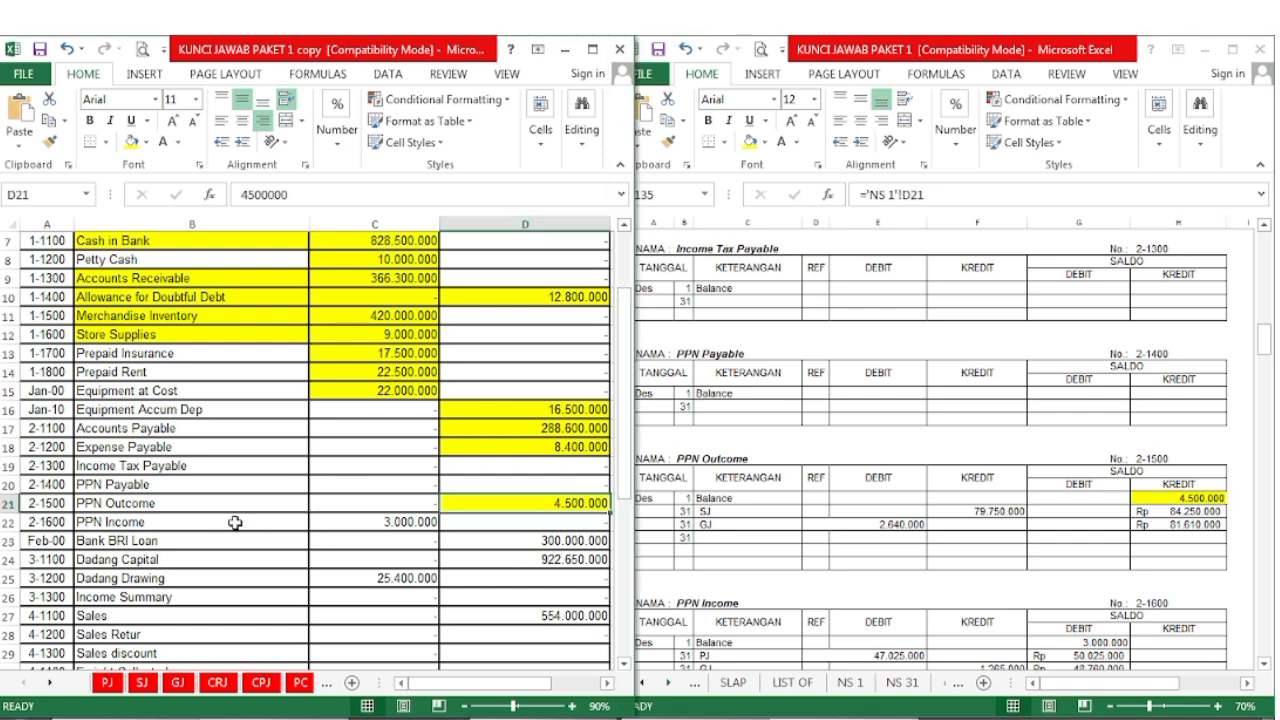
left_click(316, 521)
left_click(131, 141)
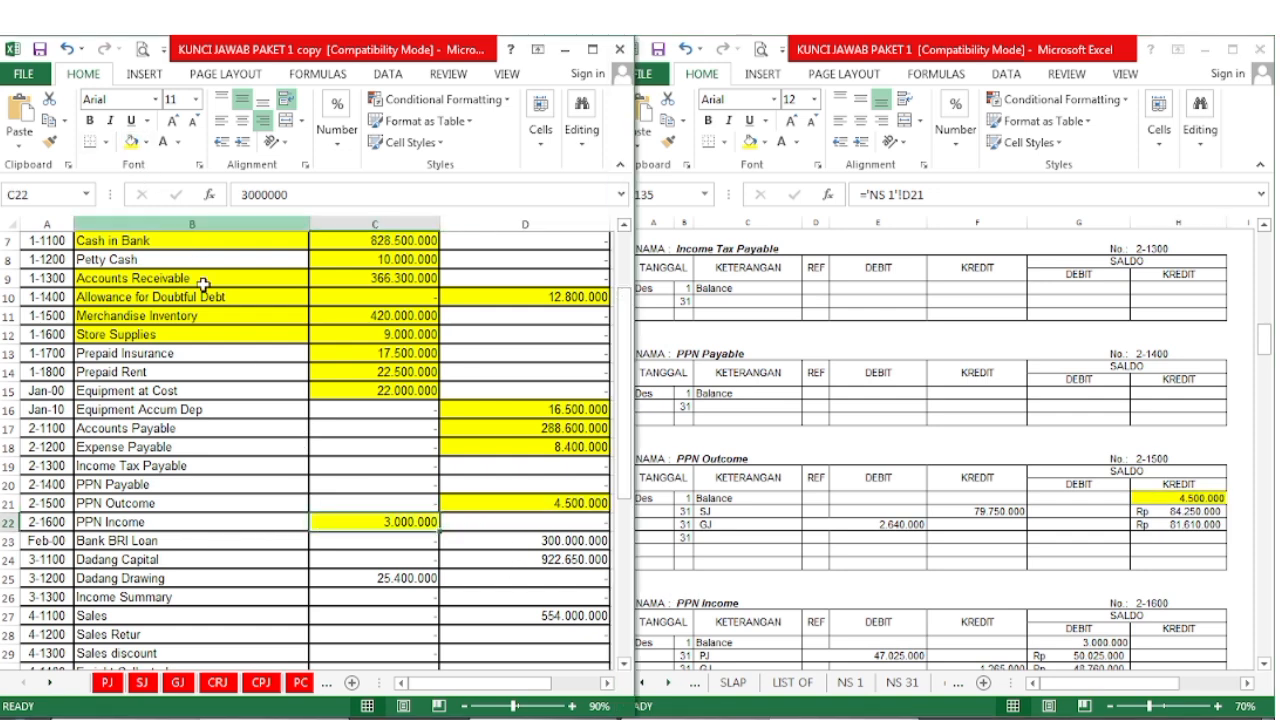
left_click(1043, 578)
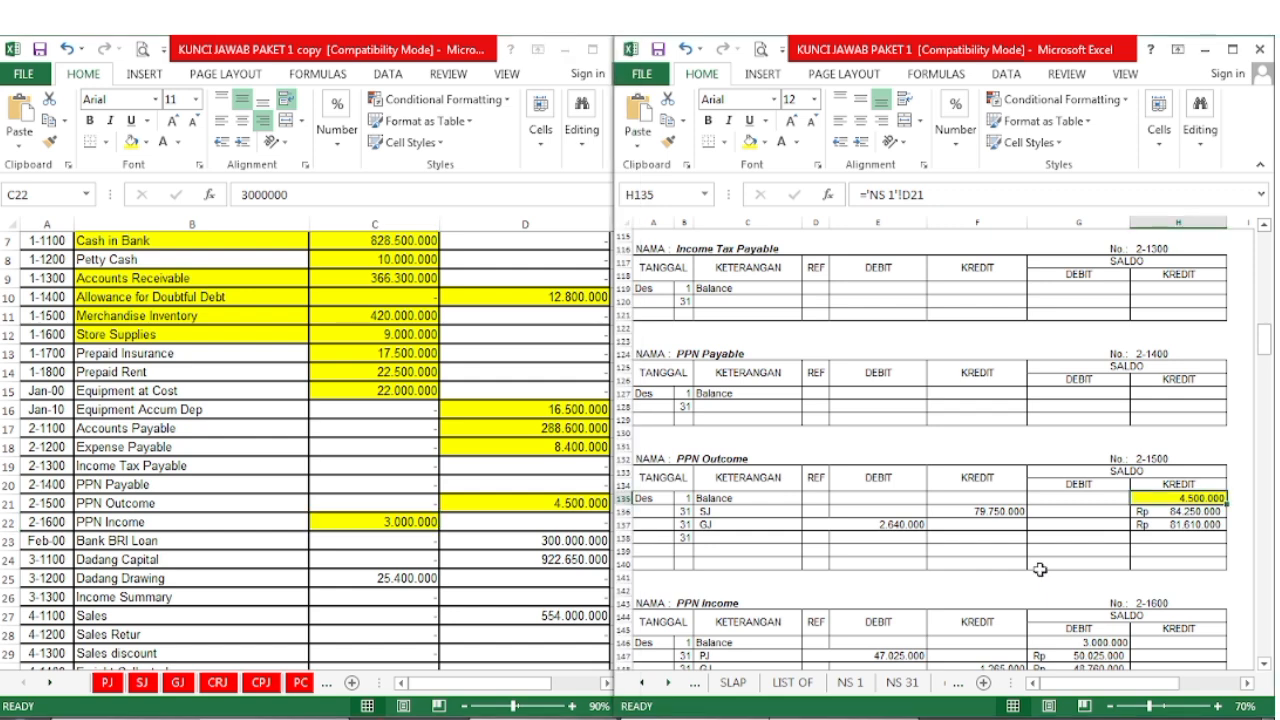
scroll(1040, 570, "down", 4)
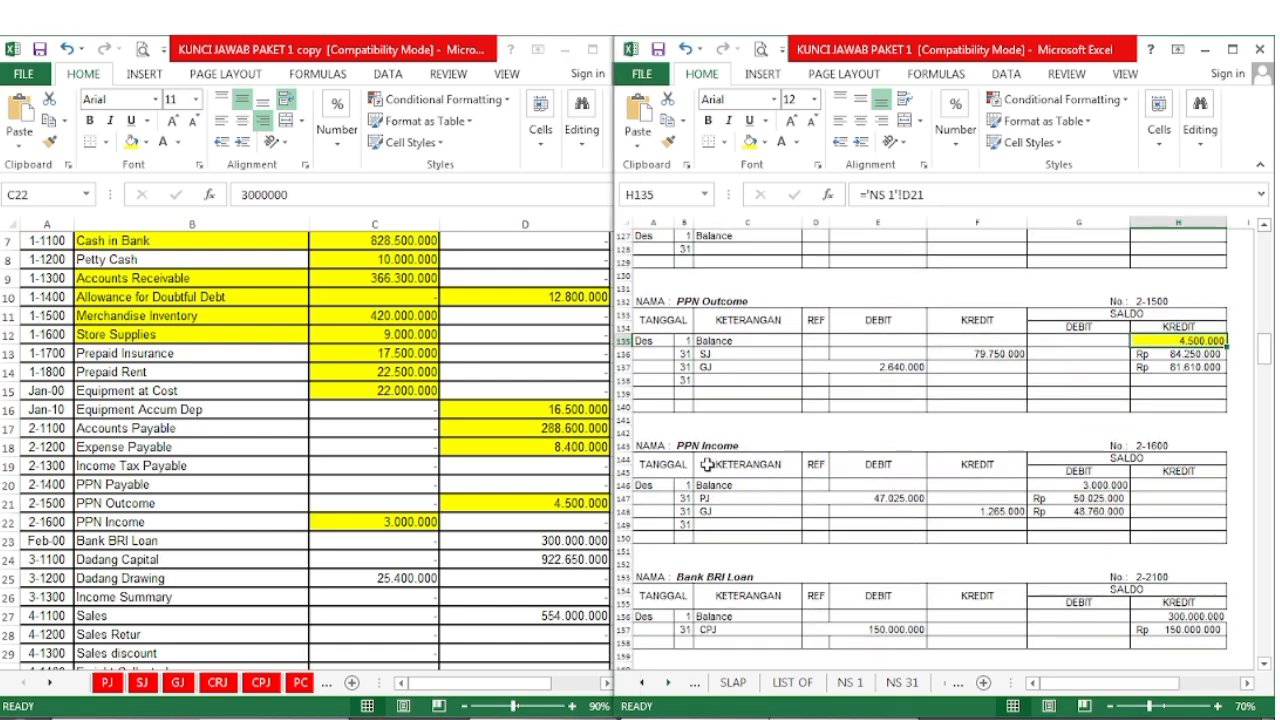
left_click(1082, 487)
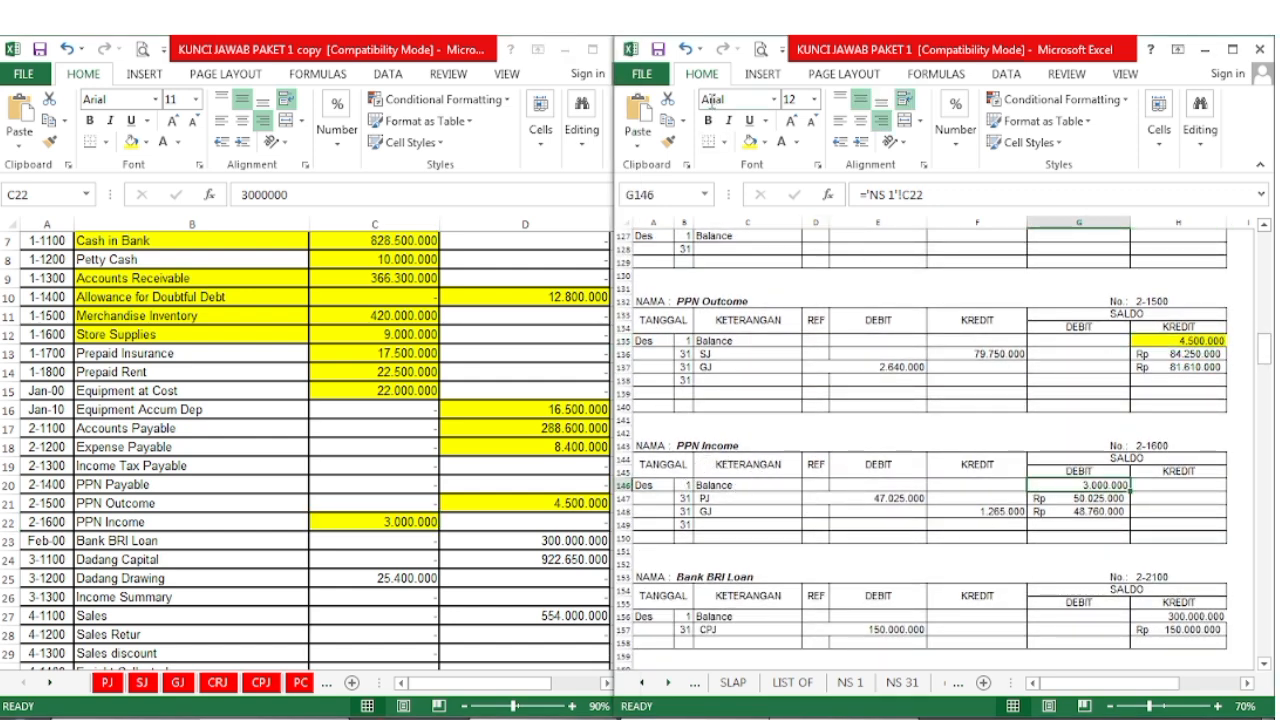
left_click(750, 141)
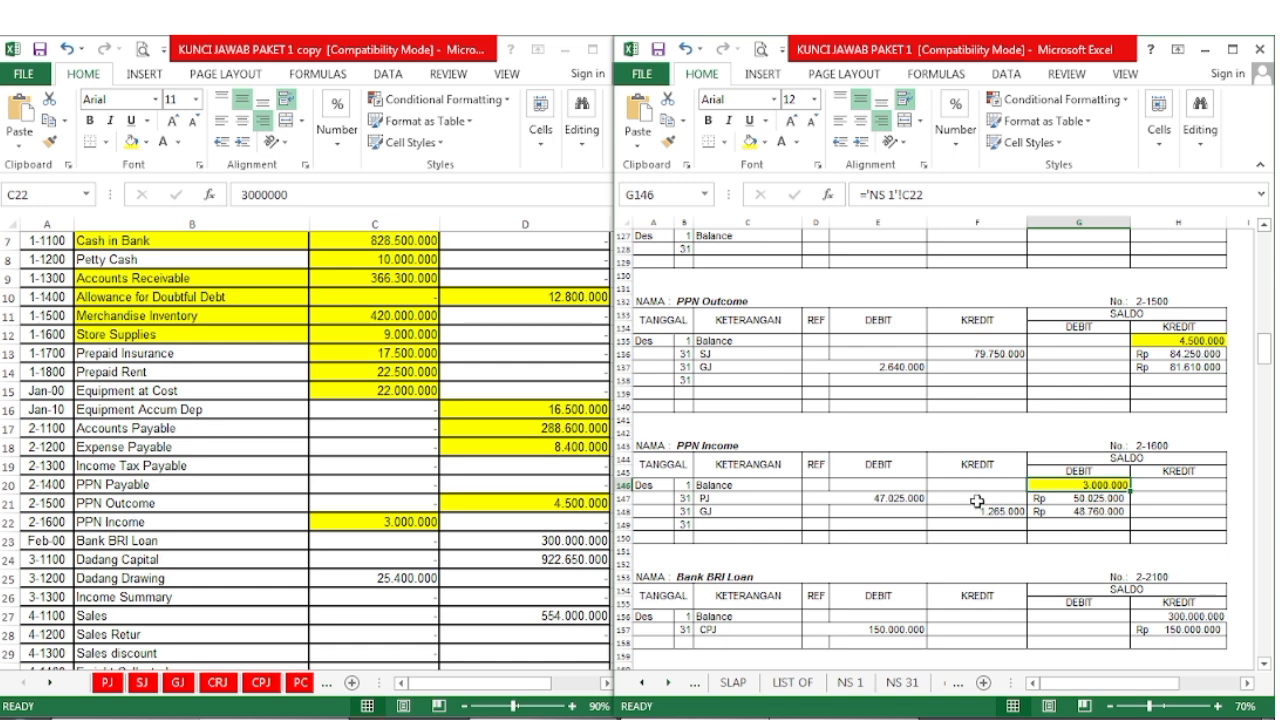
- Fill the Bank BRI Loan credit amount in the trial balance and its opening credit balance in the ledger with yellow
left_click(402, 543)
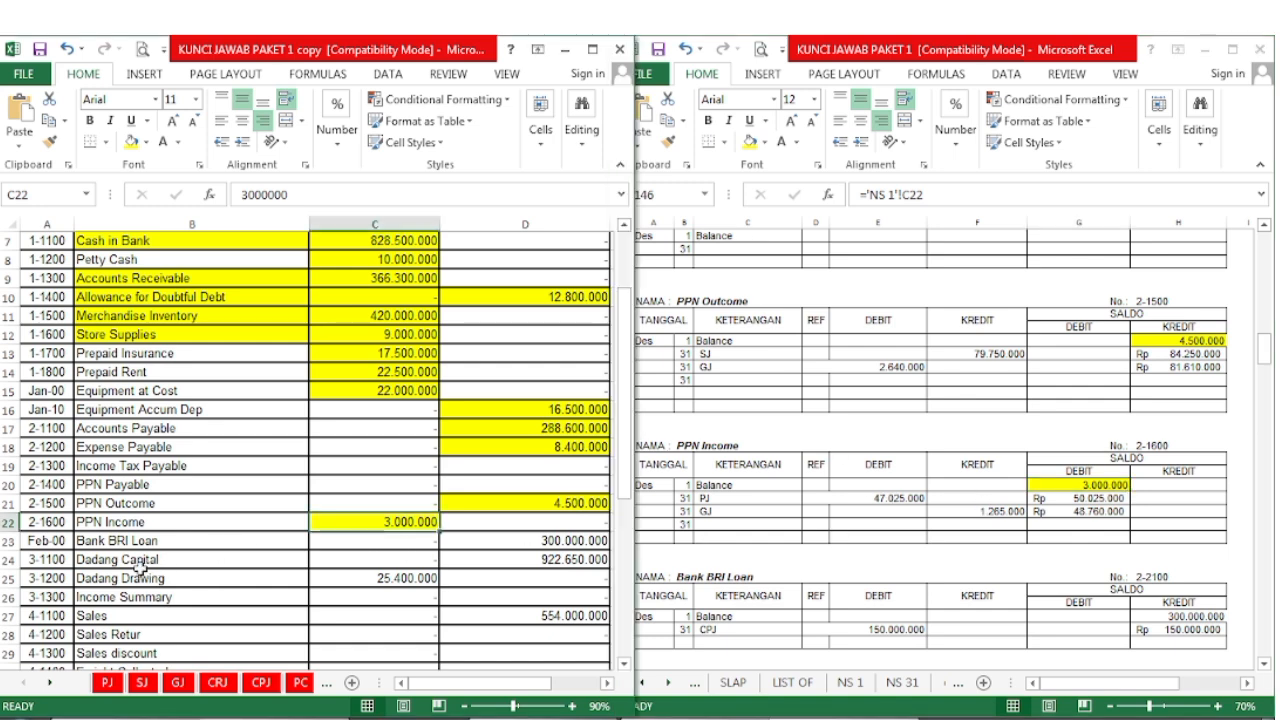
left_click(456, 547)
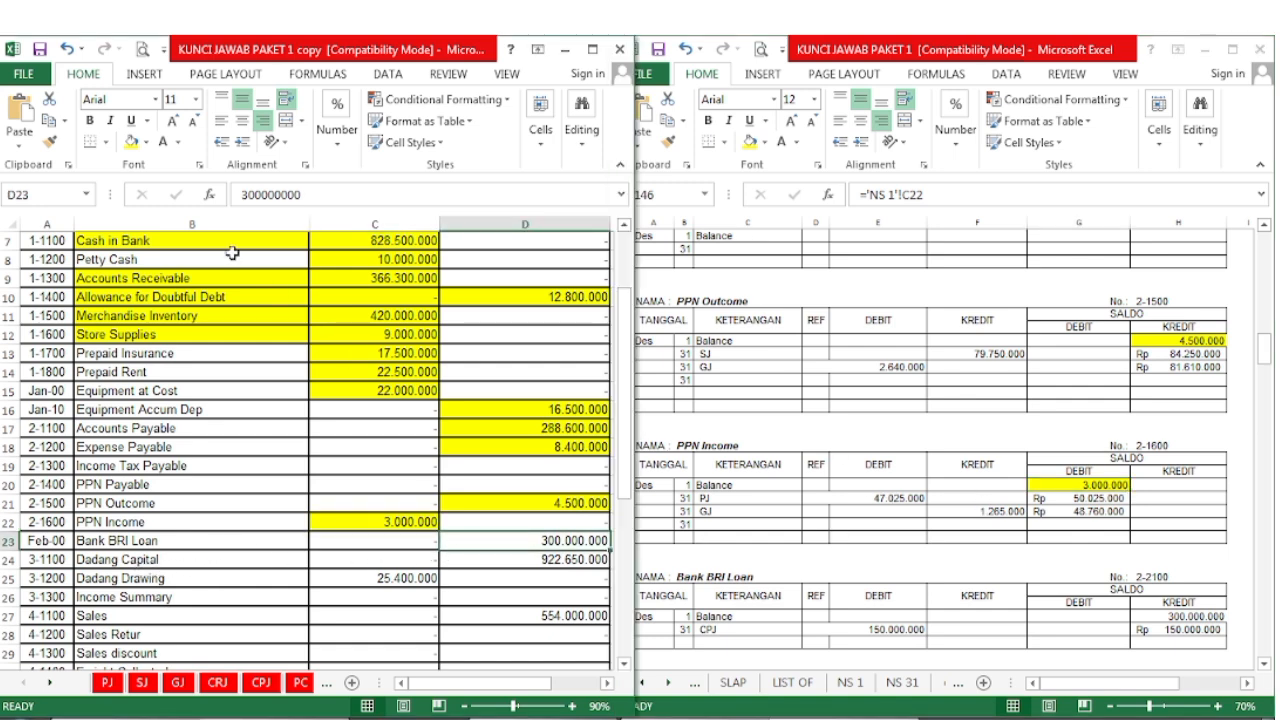
left_click(131, 141)
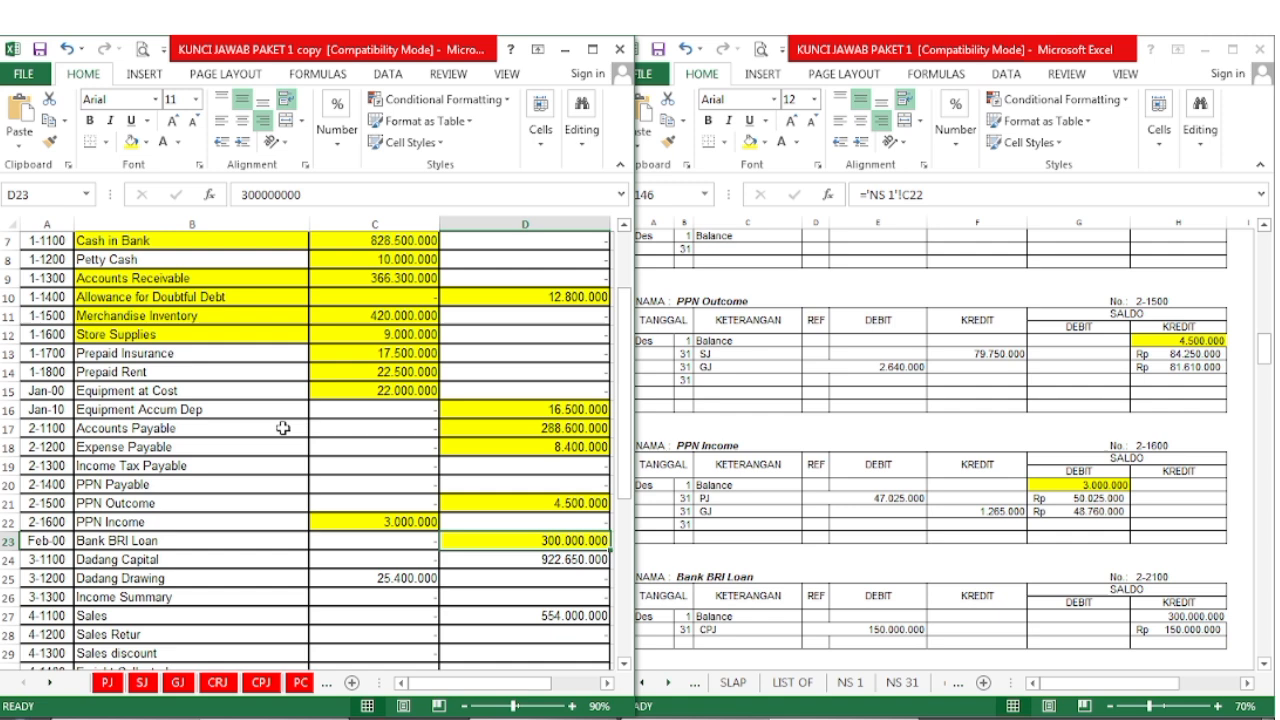
left_click(871, 582)
scroll(802, 503, "down", 2)
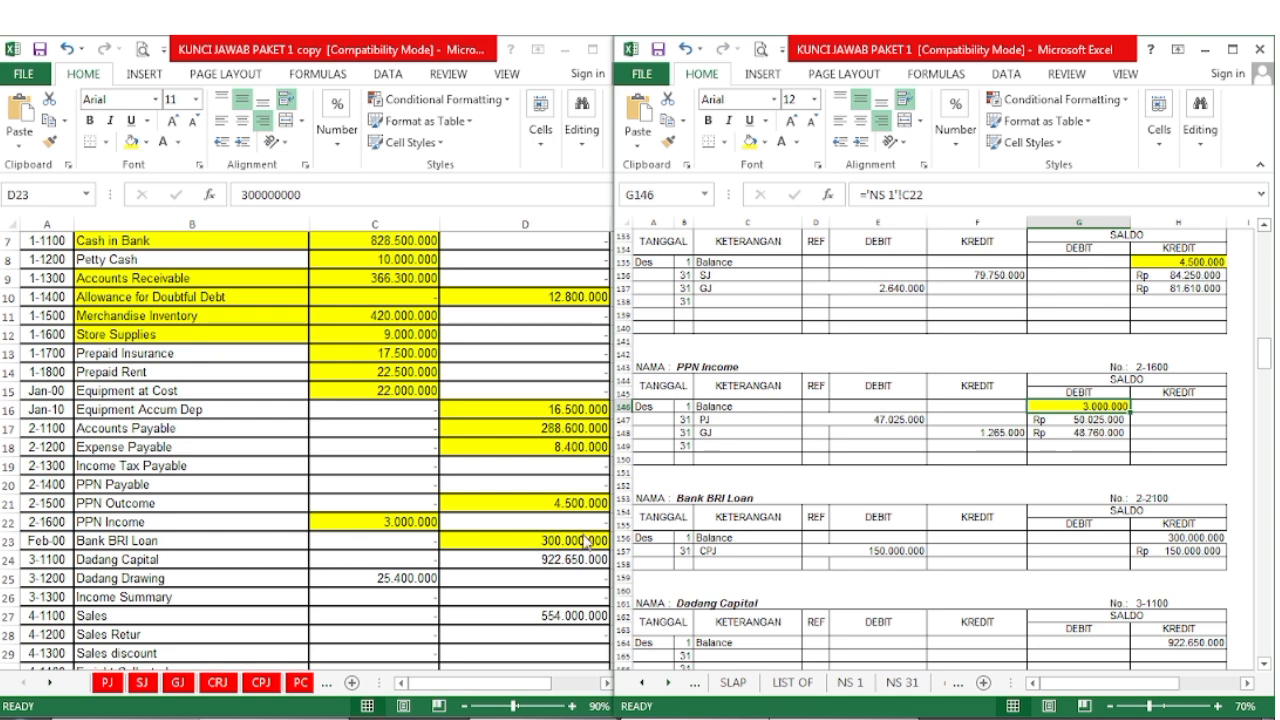
left_click(1142, 543)
left_click(749, 142)
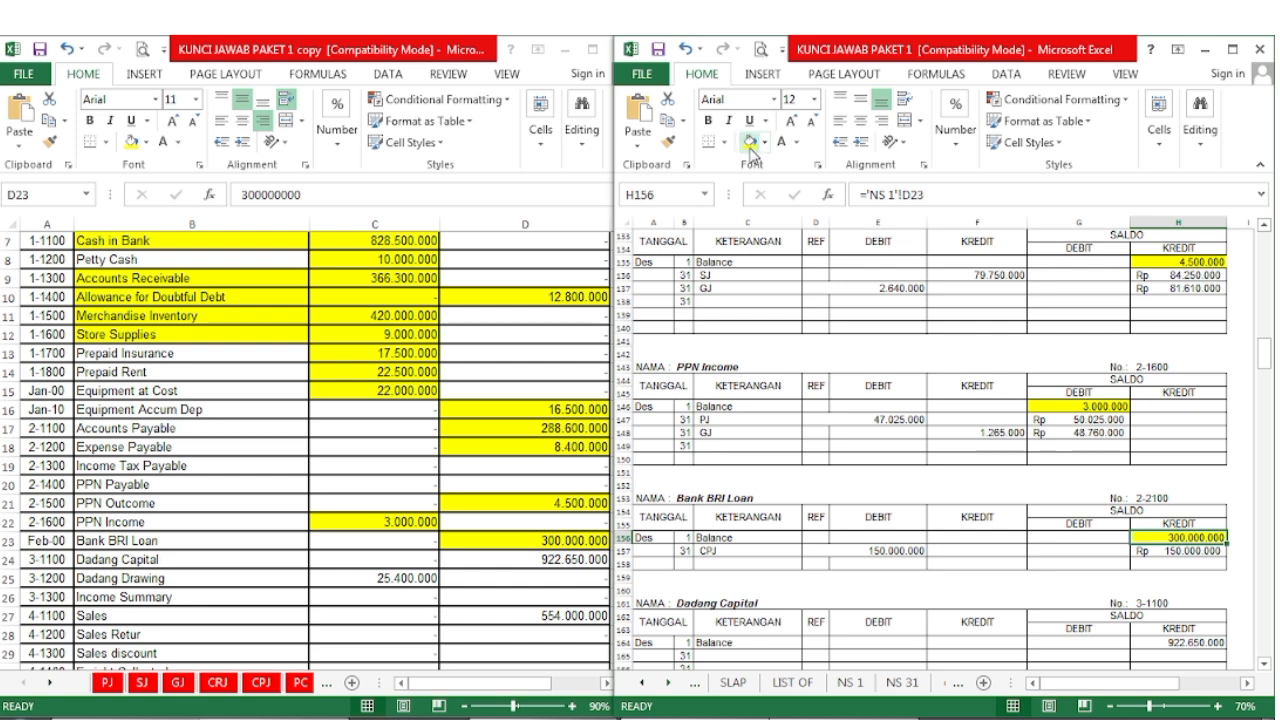
- Fill the owner's Capital credit amount in the trial balance and its opening credit balance in the ledger with yellow
left_click(474, 645)
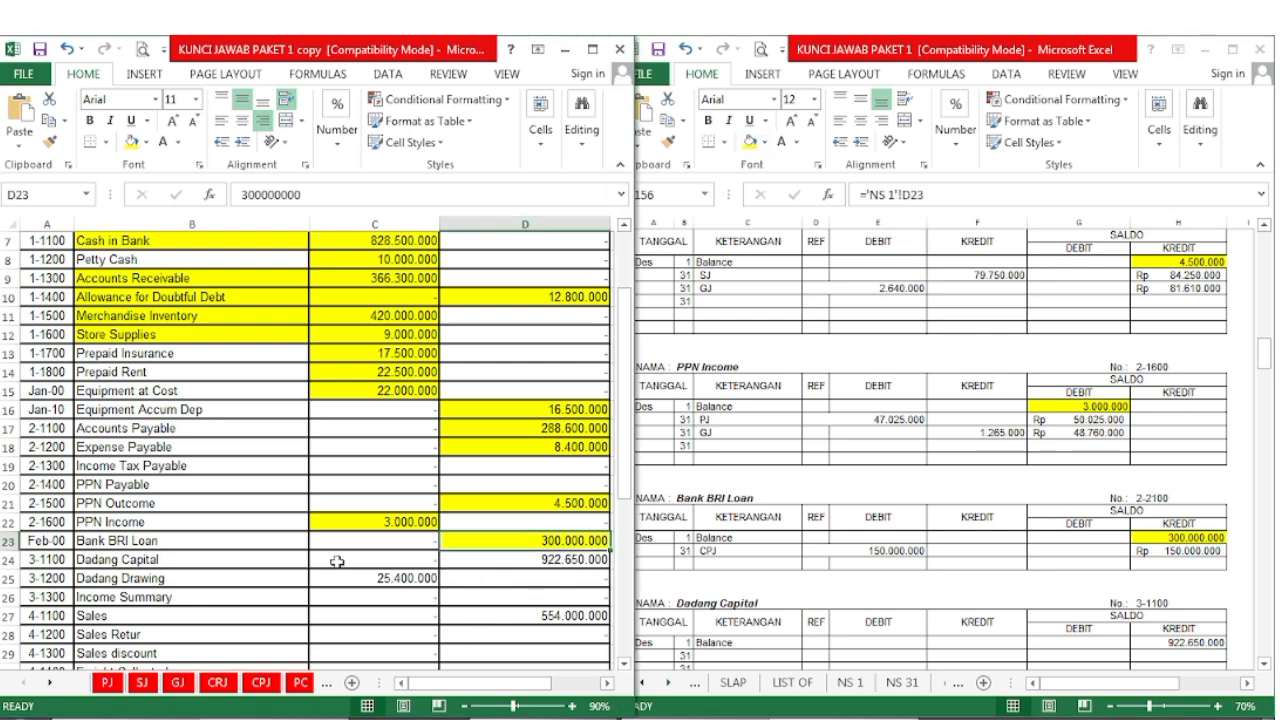
left_click(452, 559)
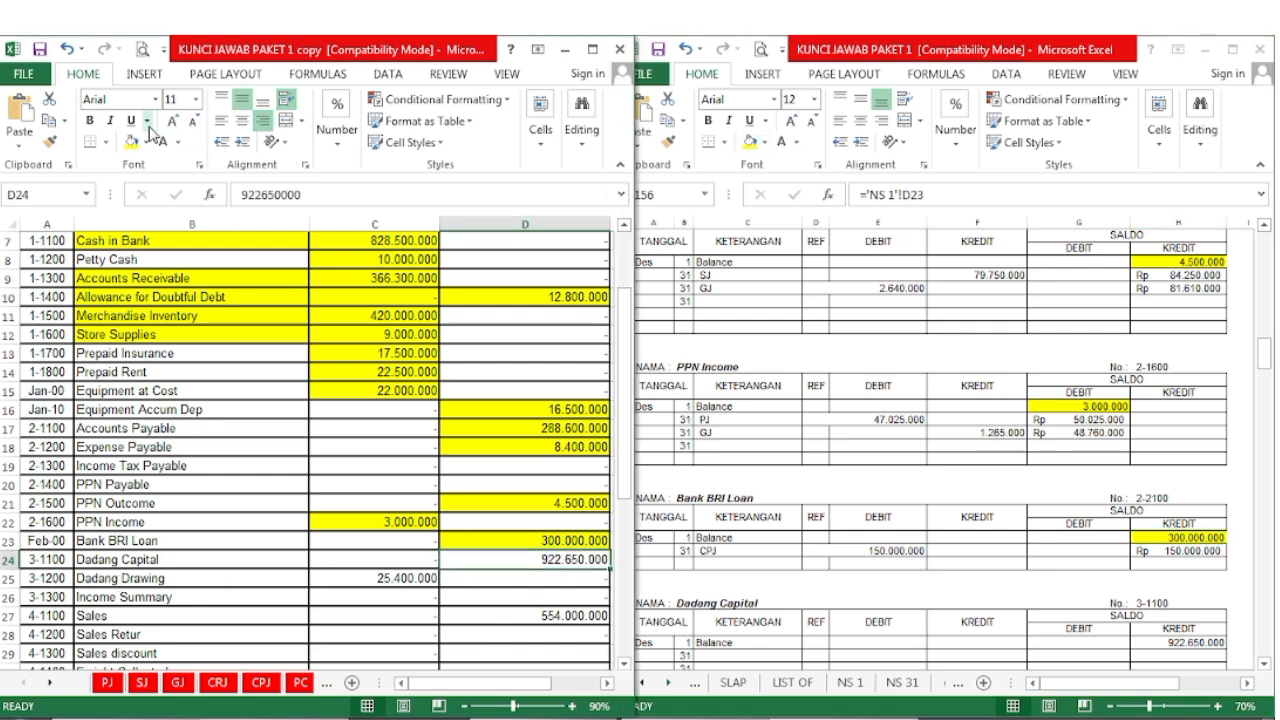
left_click(131, 142)
left_click(850, 600)
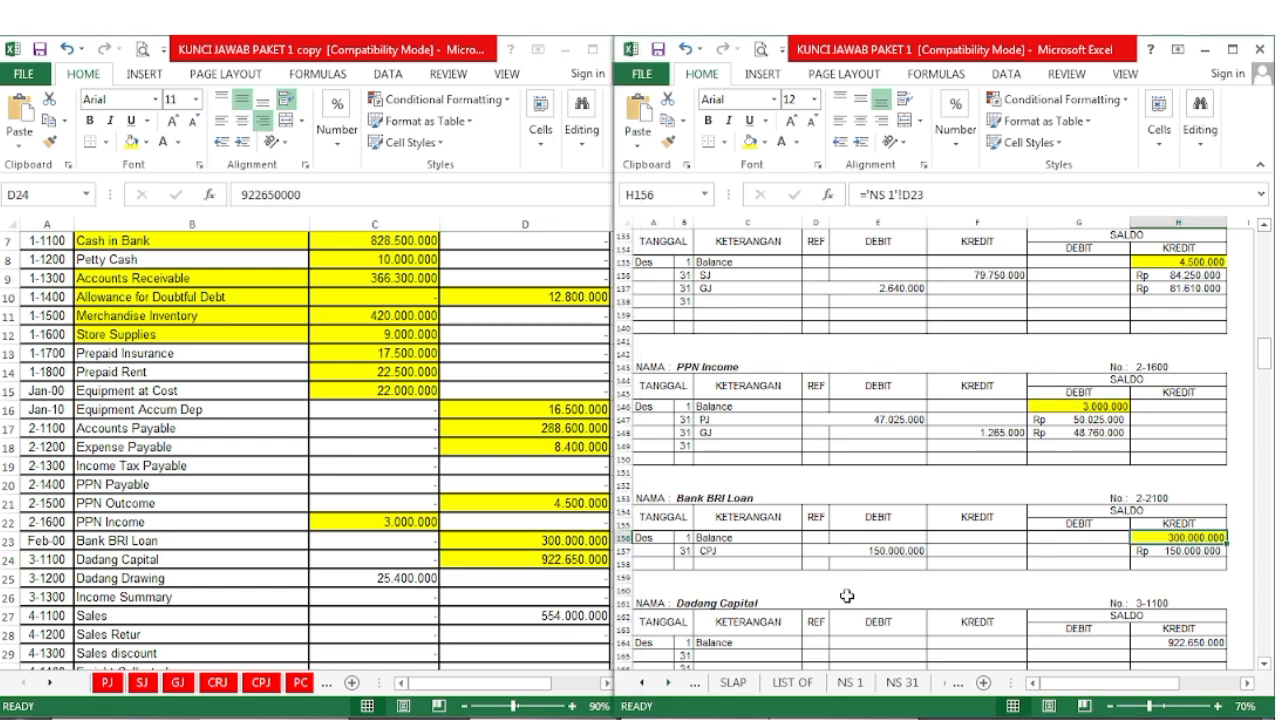
scroll(846, 594, "down", 4)
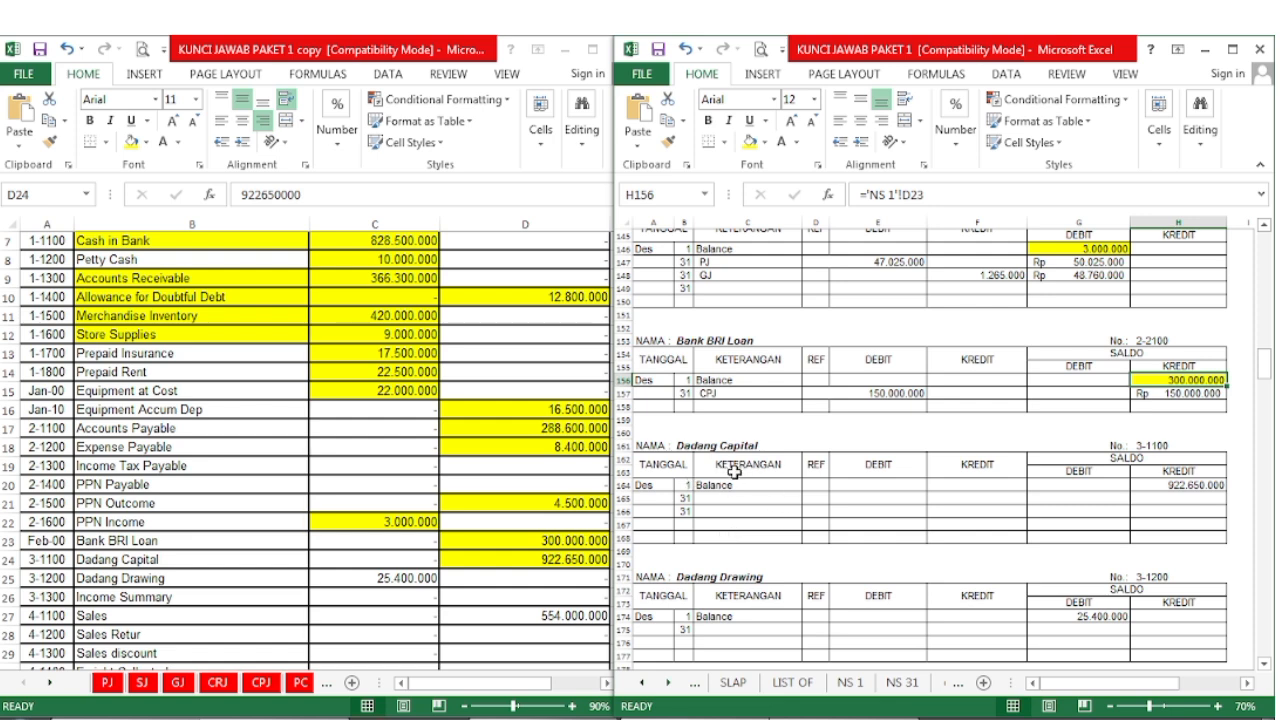
left_click(1161, 485)
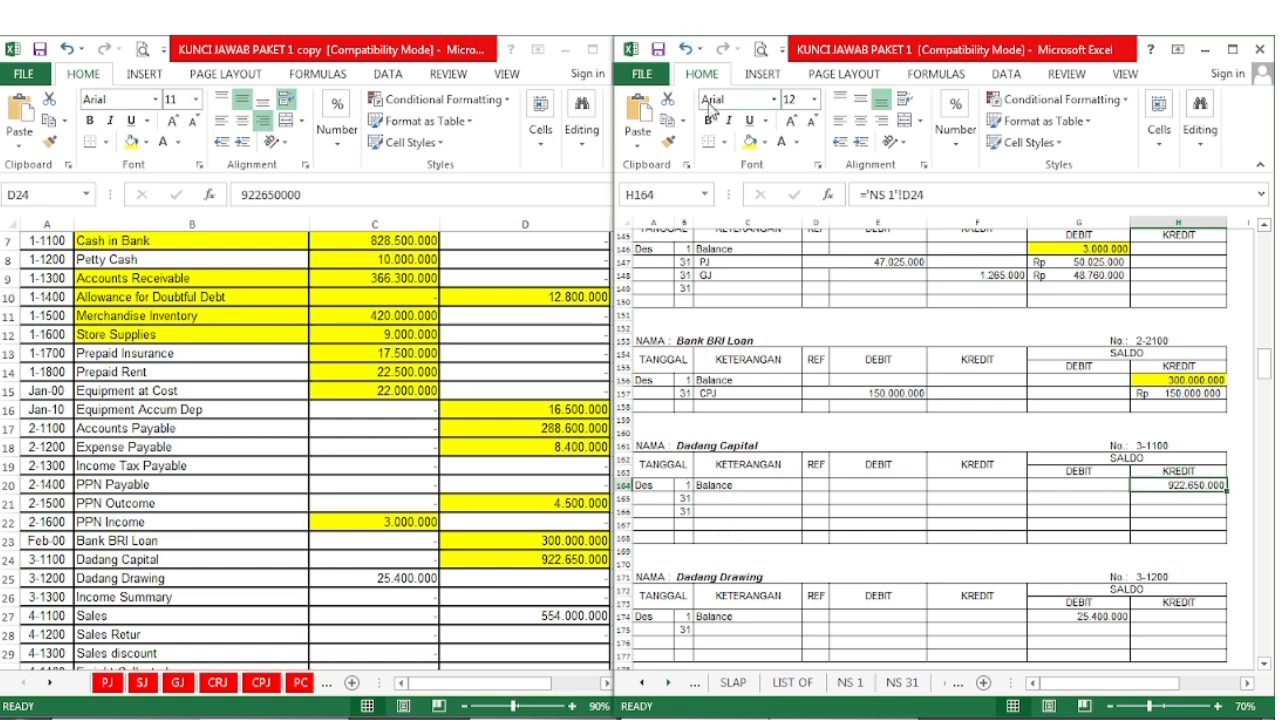
left_click(751, 143)
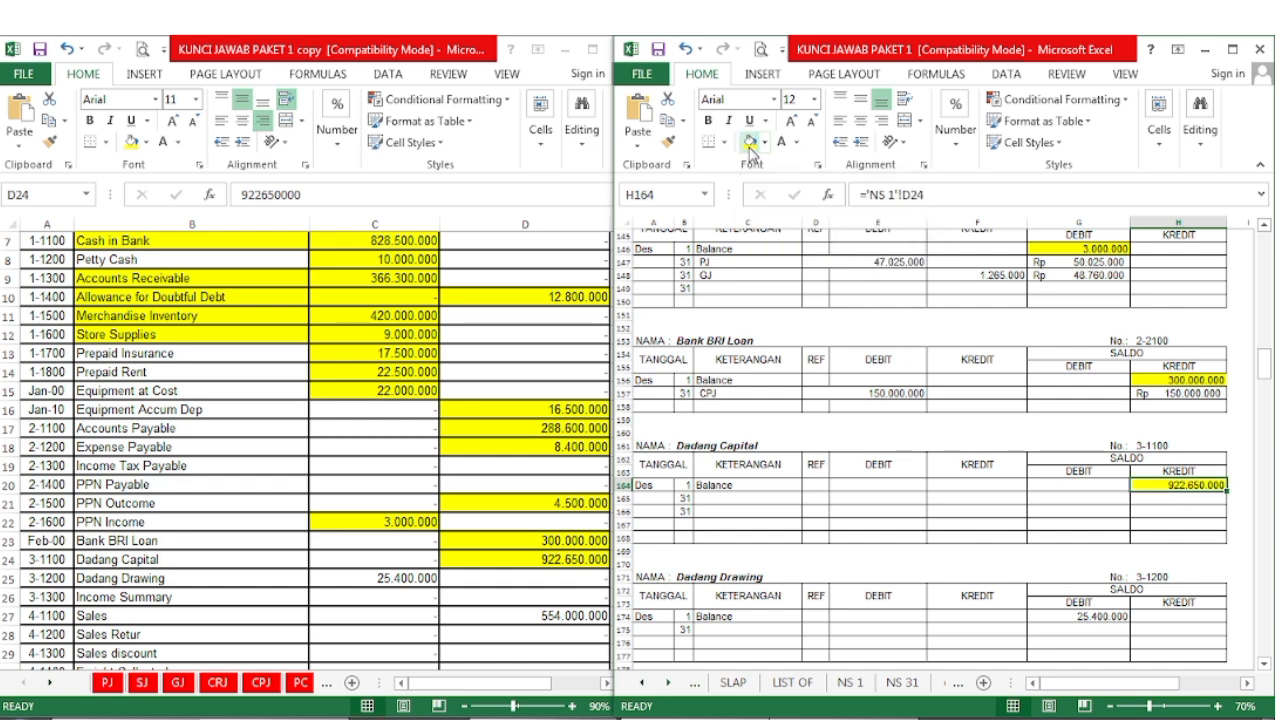
- Fill the owner's Drawing debit amount in the trial balance and its opening debit balance in the ledger with yellow
left_click(433, 562)
left_click(342, 580)
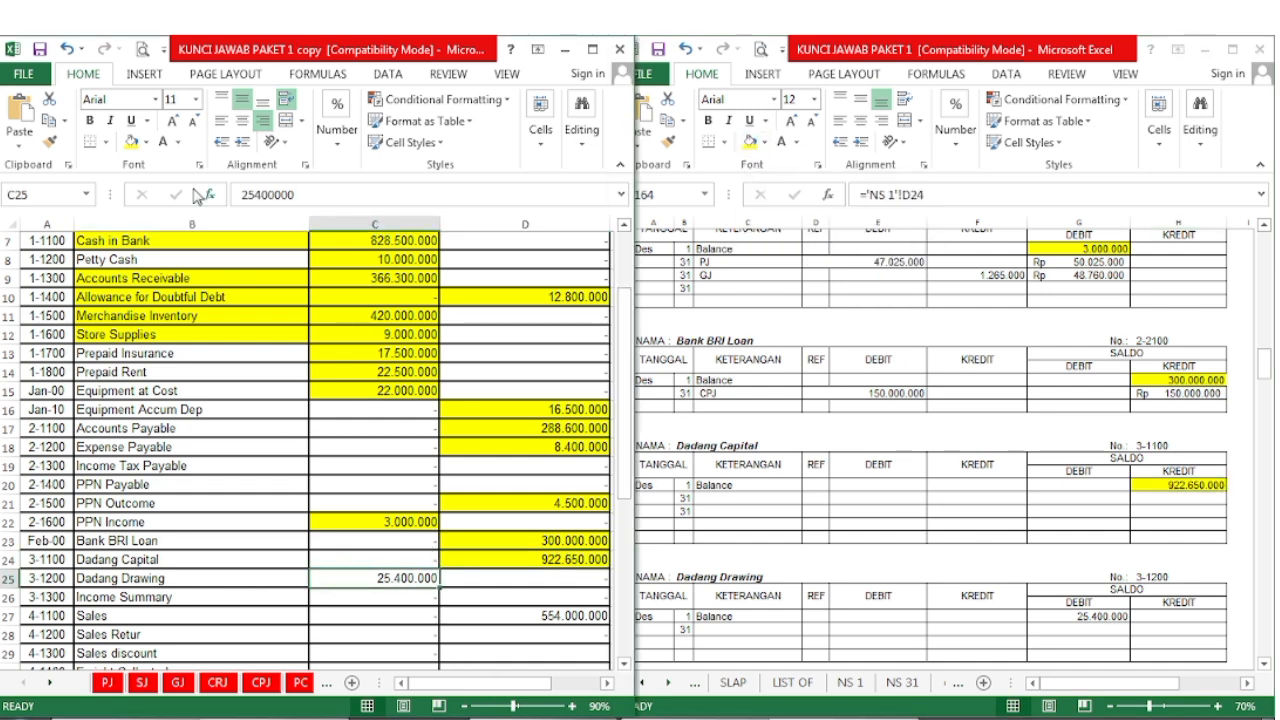
left_click(131, 141)
left_click(812, 563)
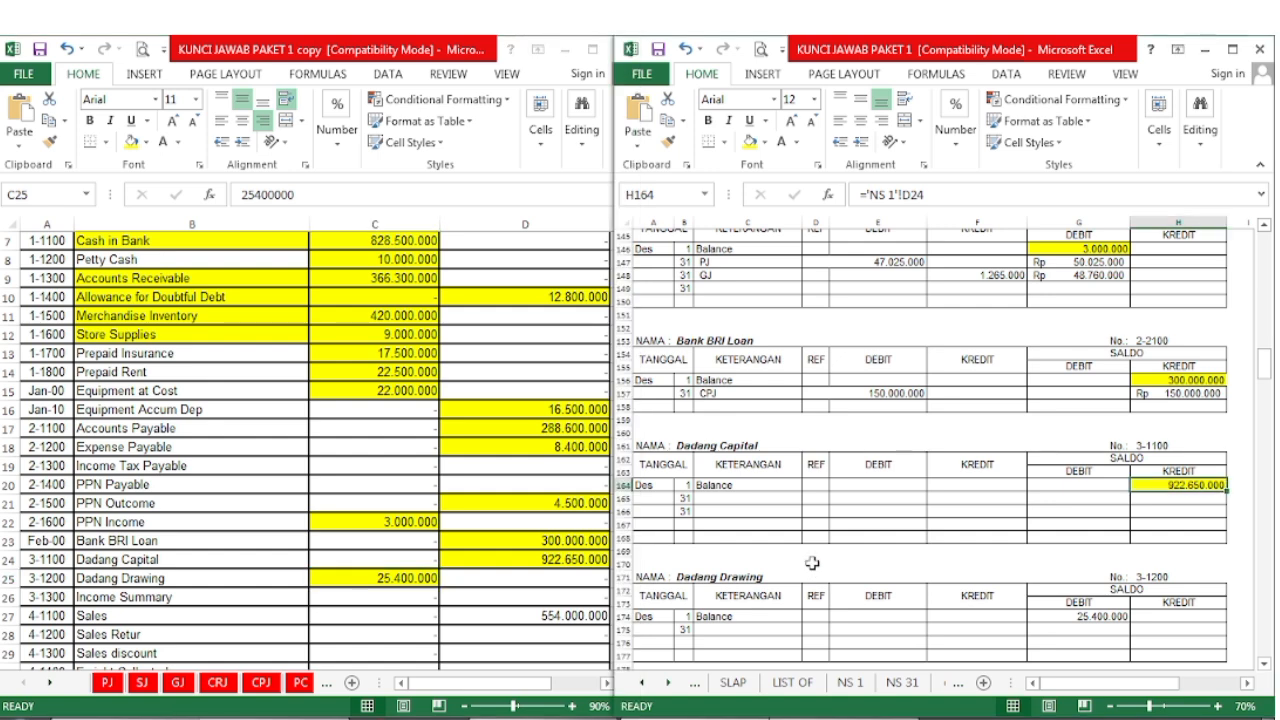
scroll(1081, 572, "down", 3)
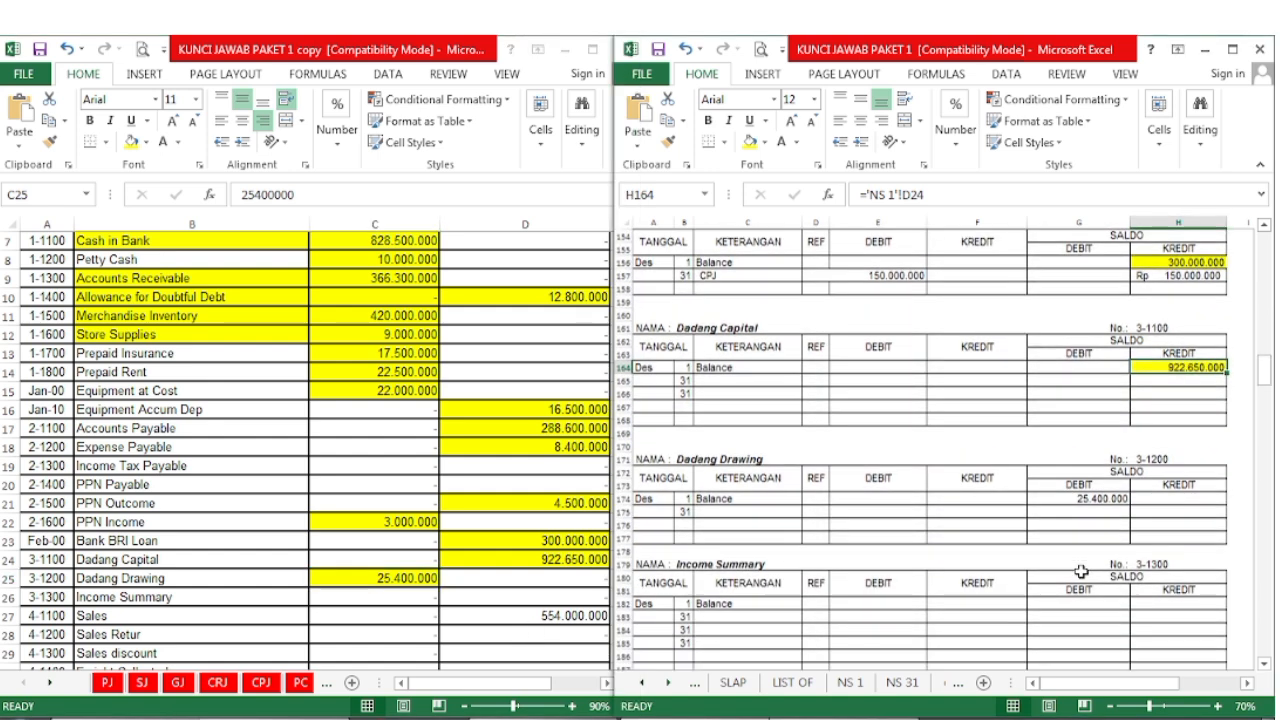
left_click(1090, 510)
left_click(1093, 499)
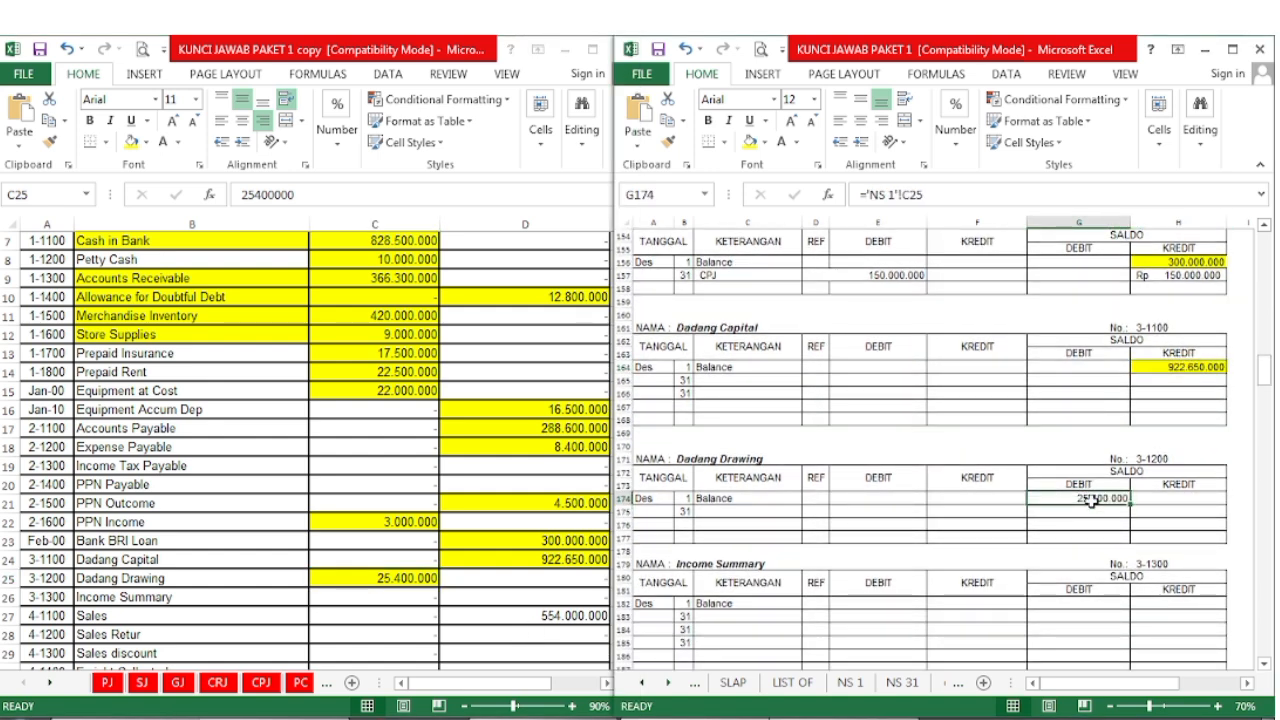
left_click(751, 143)
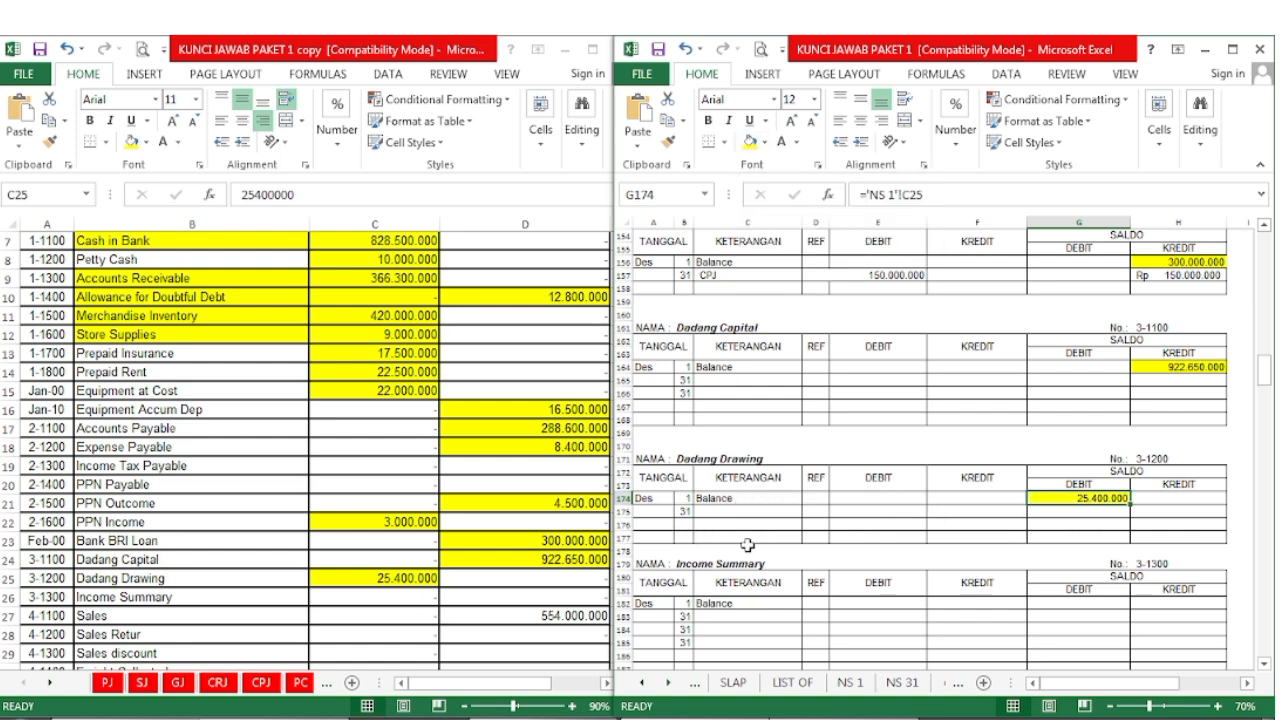
- Fill the Sales credit amount in the trial balance and its opening credit balance in the ledger with yellow
left_click(470, 615)
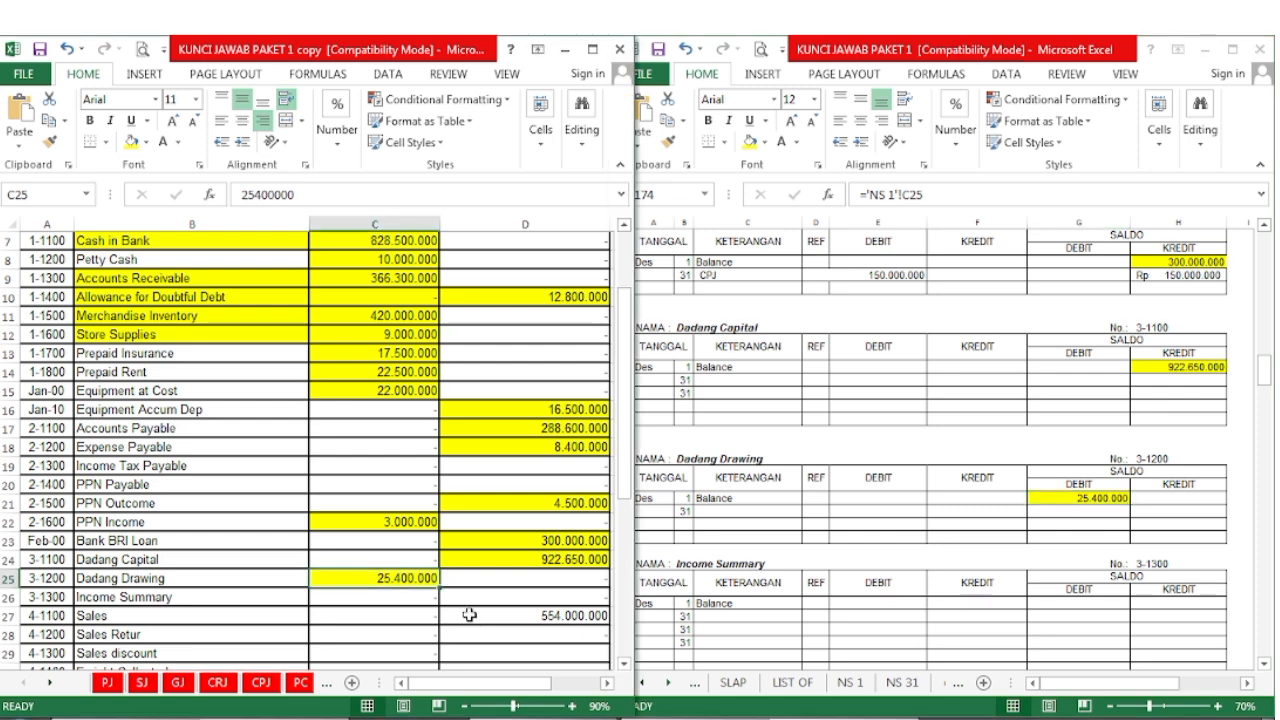
left_click(523, 615)
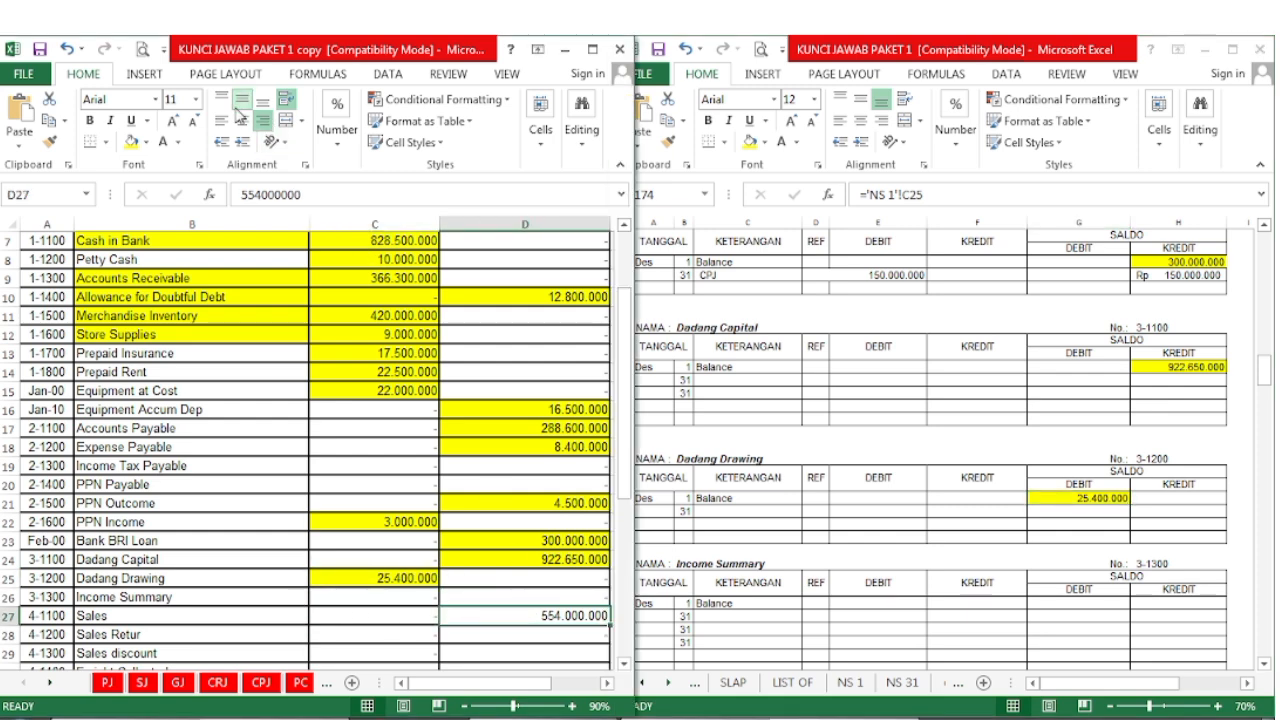
left_click(131, 142)
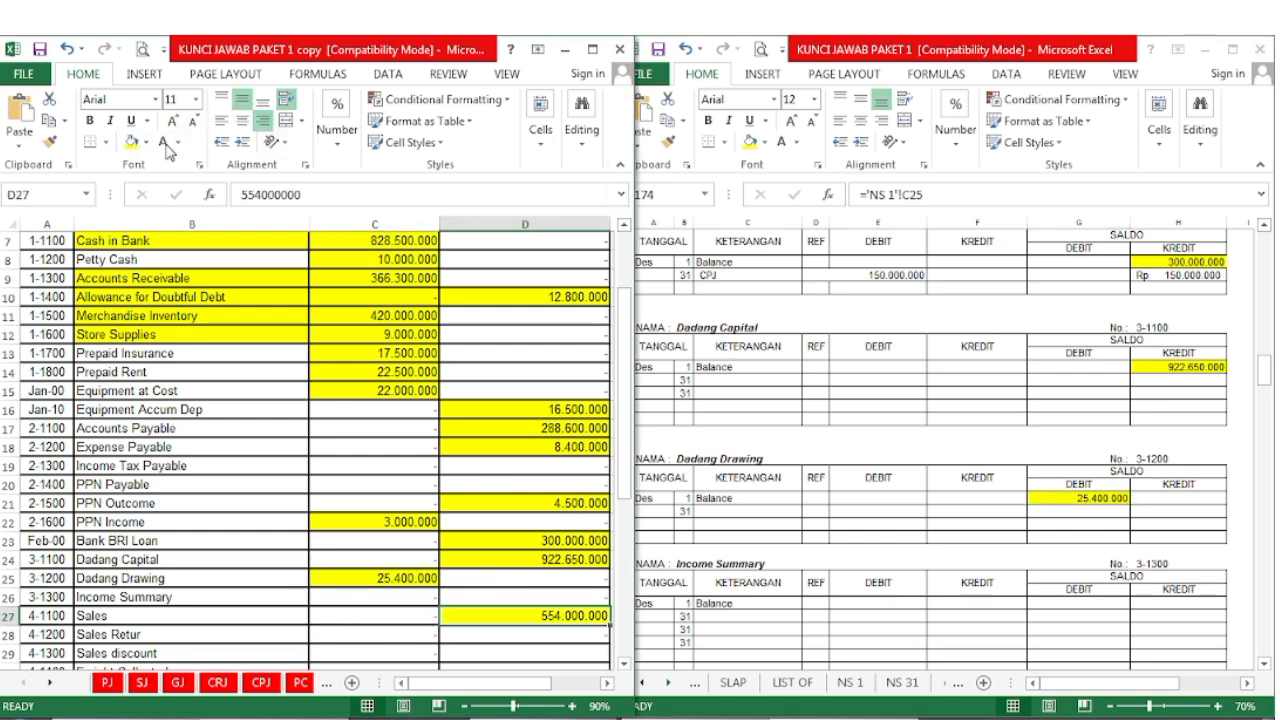
left_click(856, 630)
scroll(856, 630, "down", 7)
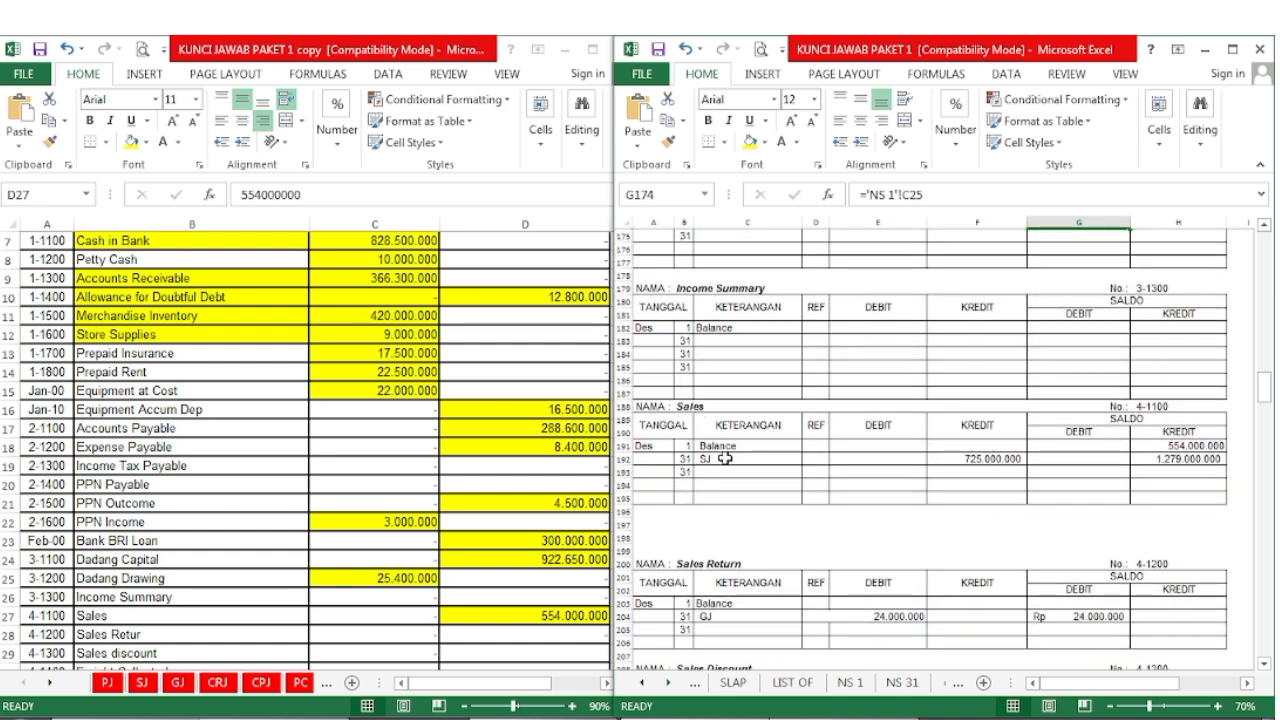
left_click(1142, 446)
left_click(748, 142)
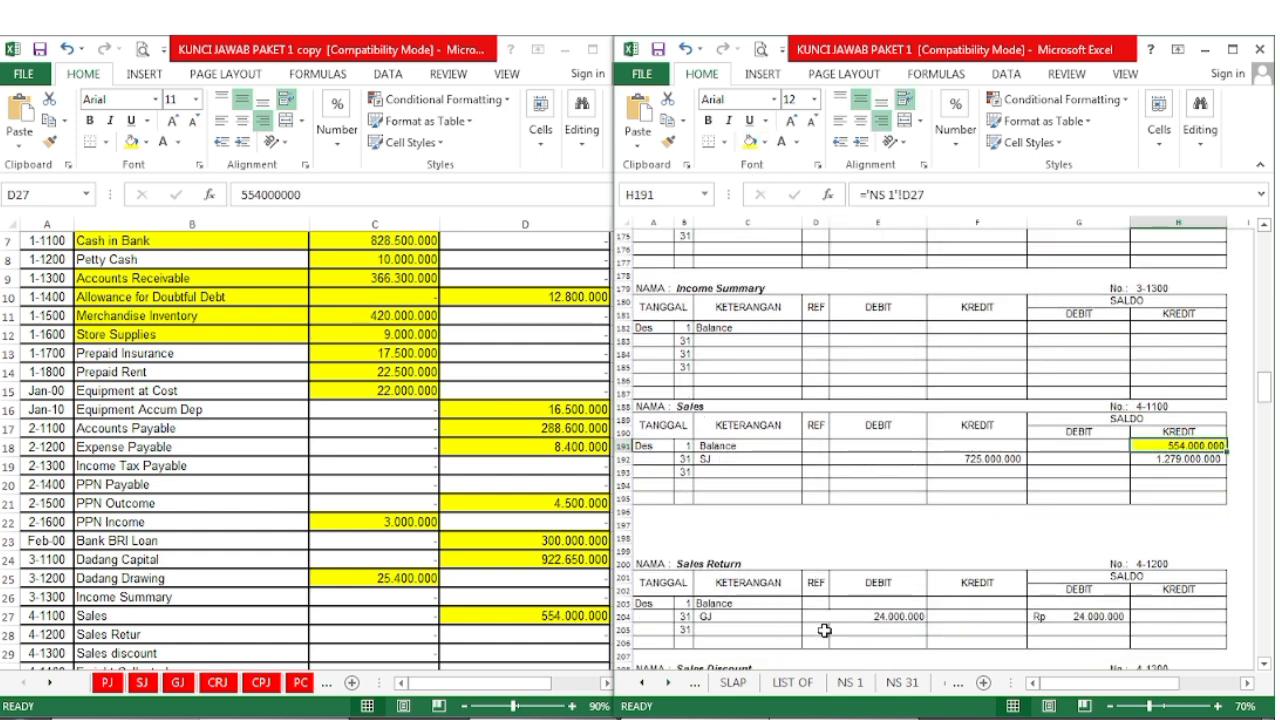
- Fill the Cost of Goods Sold debit amount in the trial balance and its opening debit balance in the ledger with yellow
left_click(491, 620)
scroll(488, 620, "down", 4)
scroll(487, 616, "down", 3)
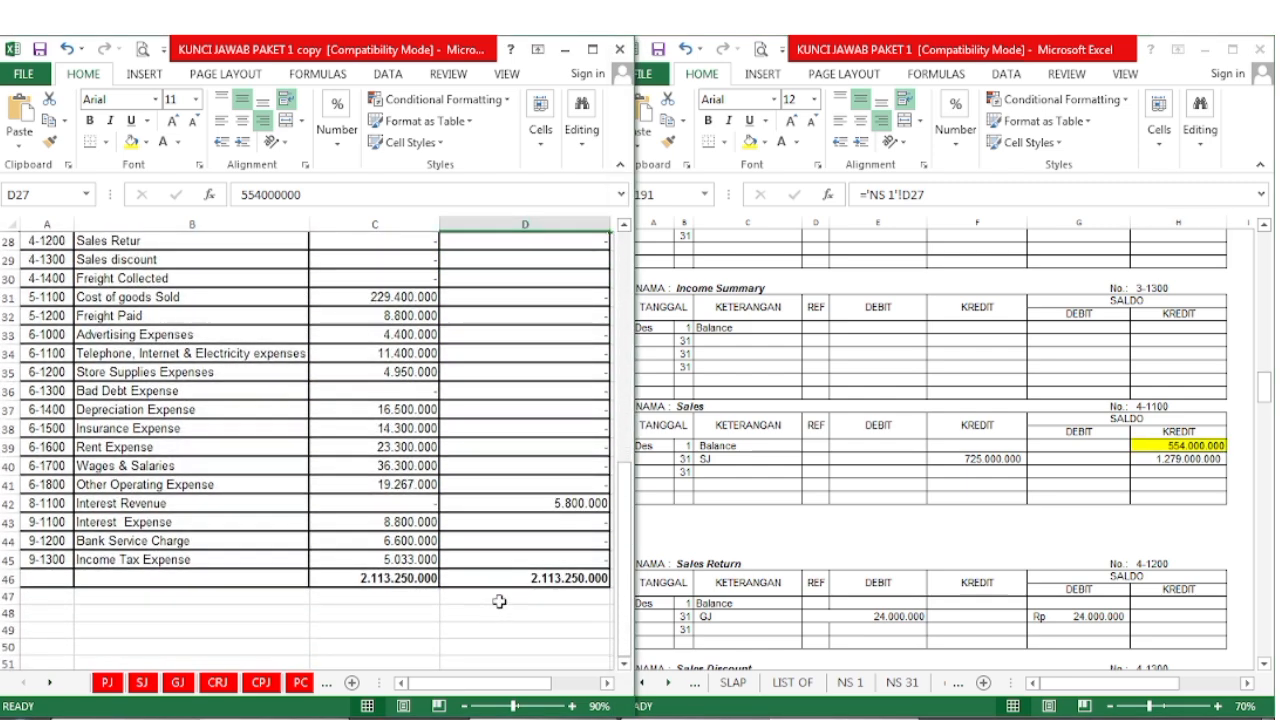
scroll(505, 300, "up", 1)
left_click(400, 355)
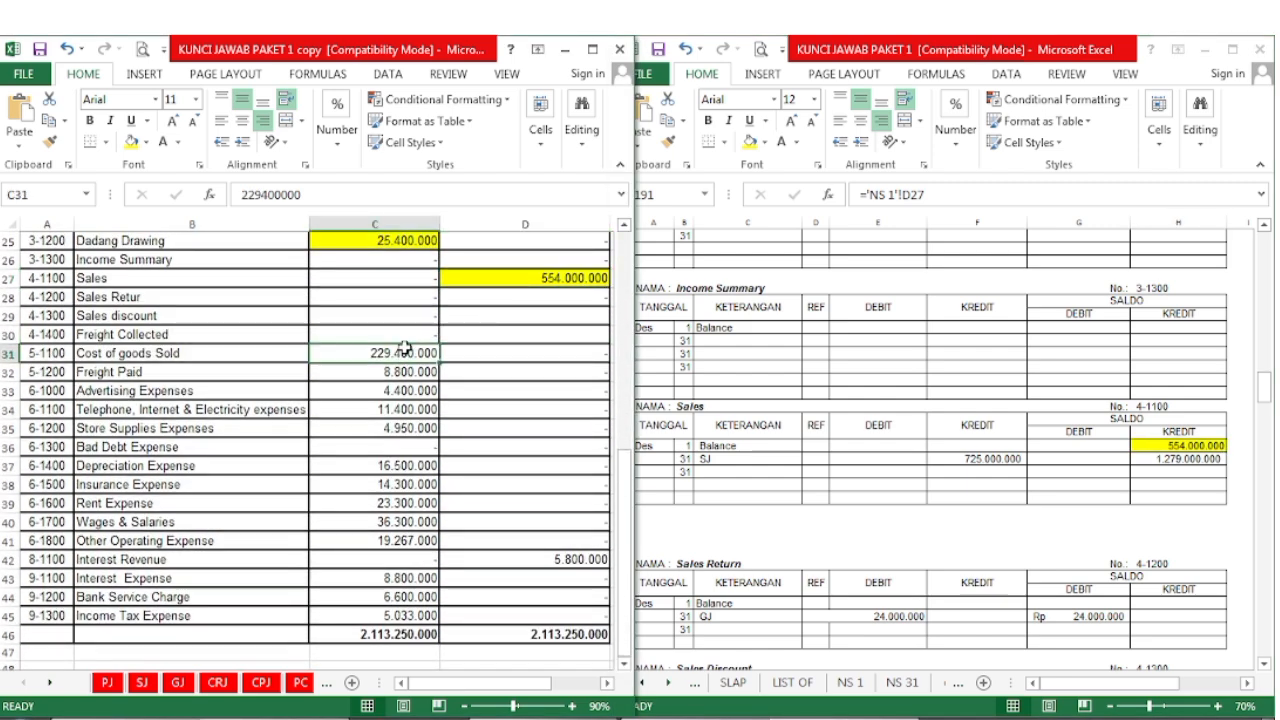
left_click(128, 143)
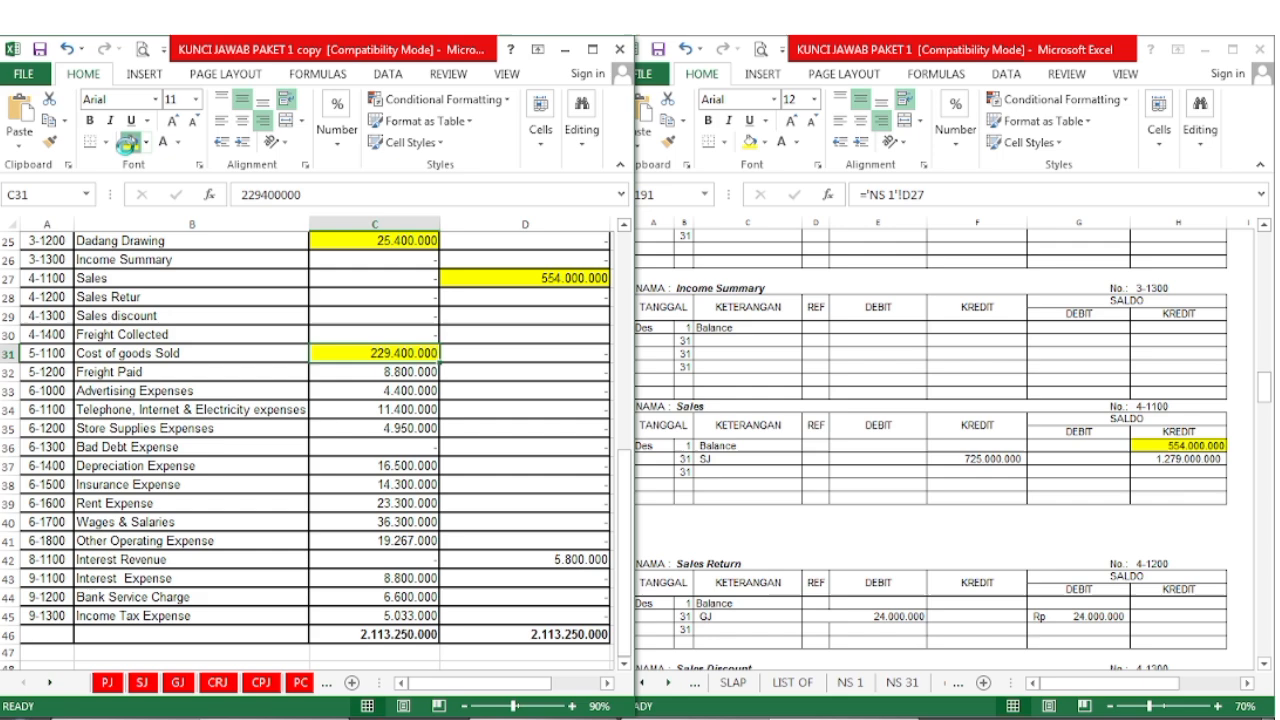
left_click(888, 590)
scroll(888, 587, "down", 5)
scroll(888, 587, "down", 6)
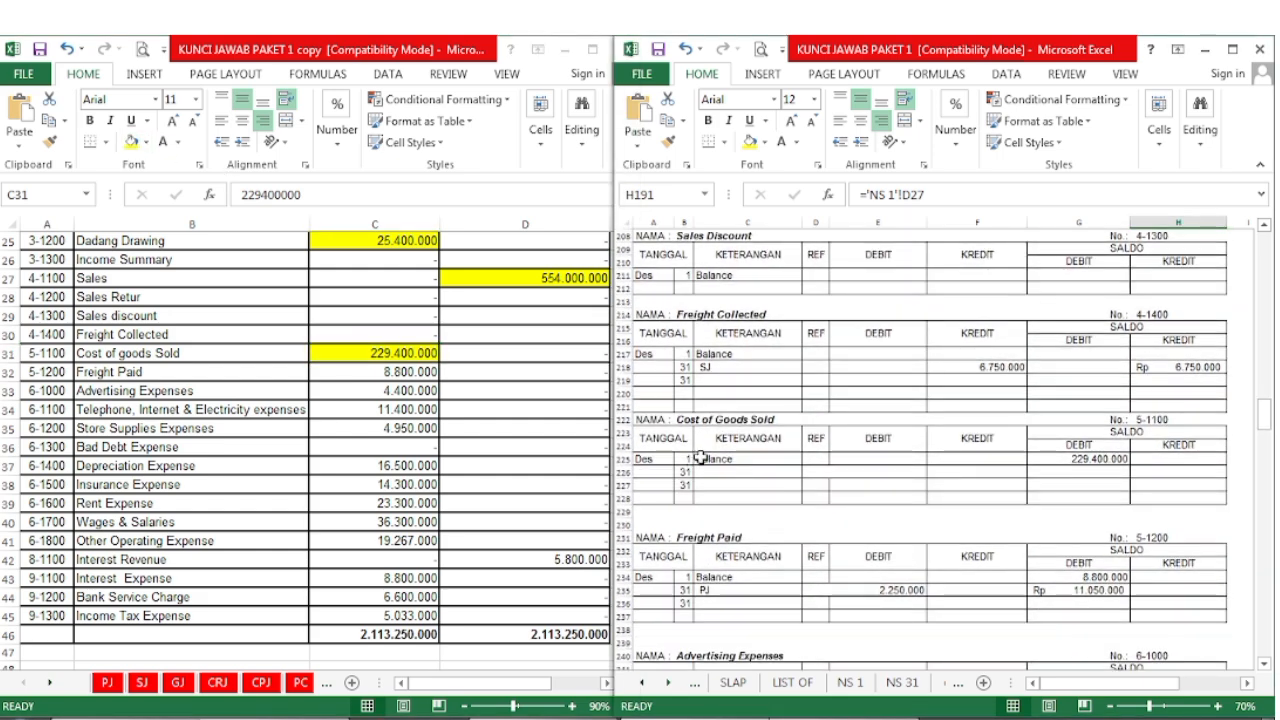
left_click(1098, 458)
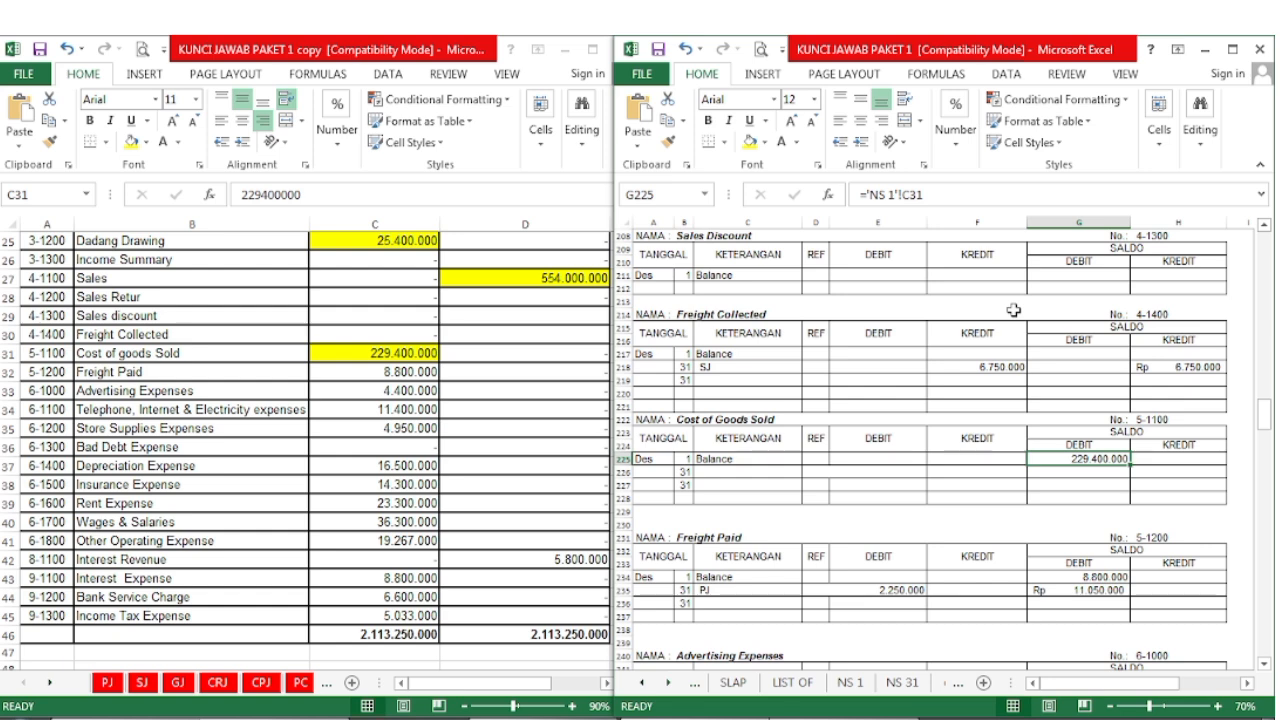
left_click(750, 142)
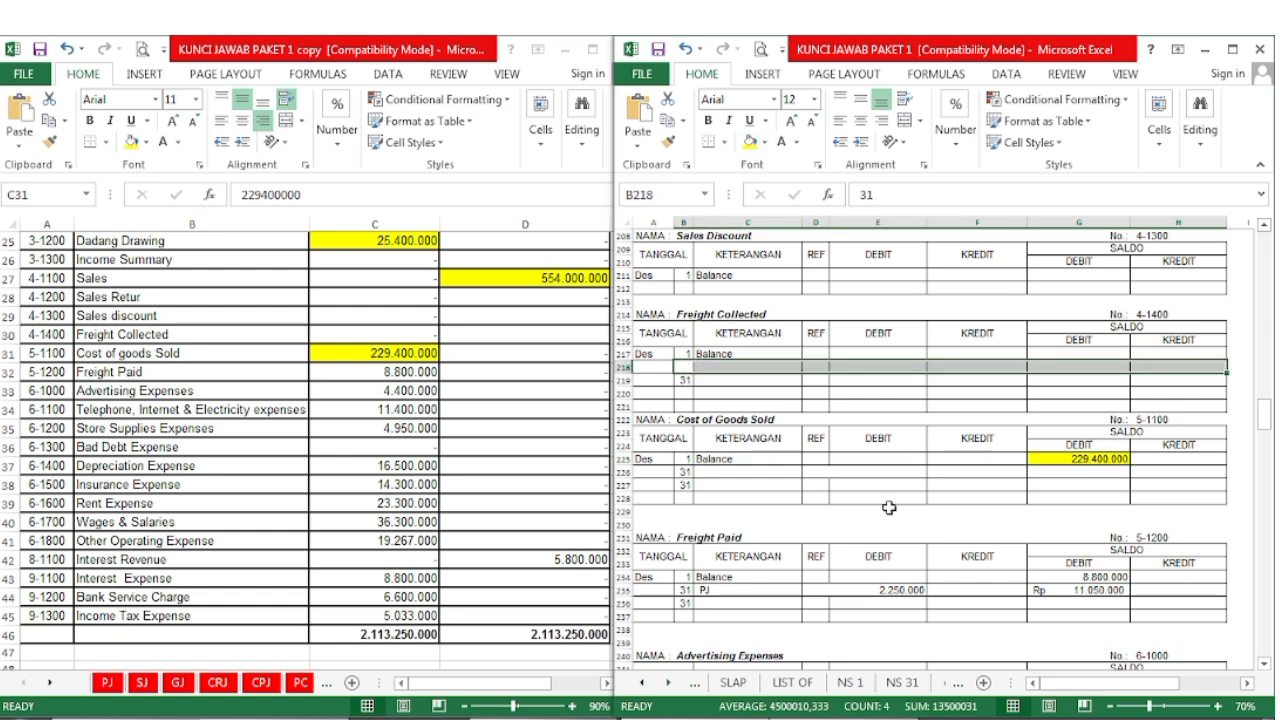
- Fill the Freight Paid debit amount in the trial balance and its opening debit balance in the ledger with yellow
scroll(790, 489, "down", 3)
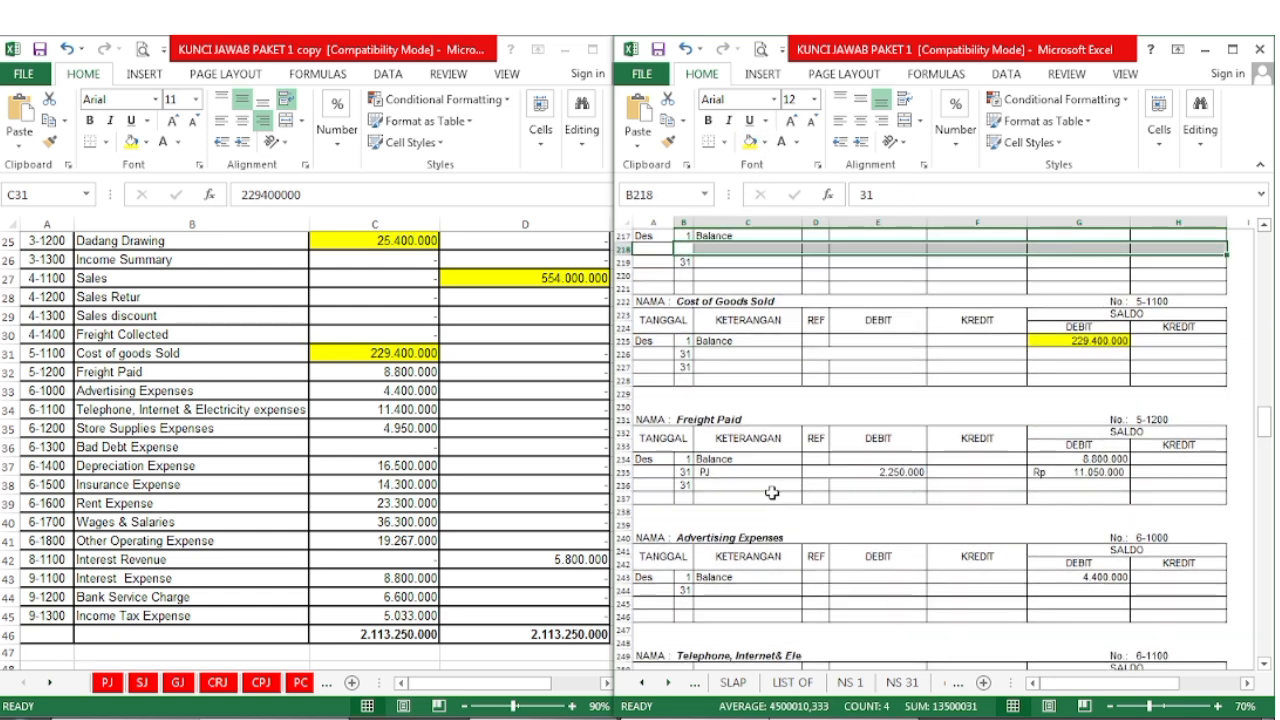
left_click(413, 375)
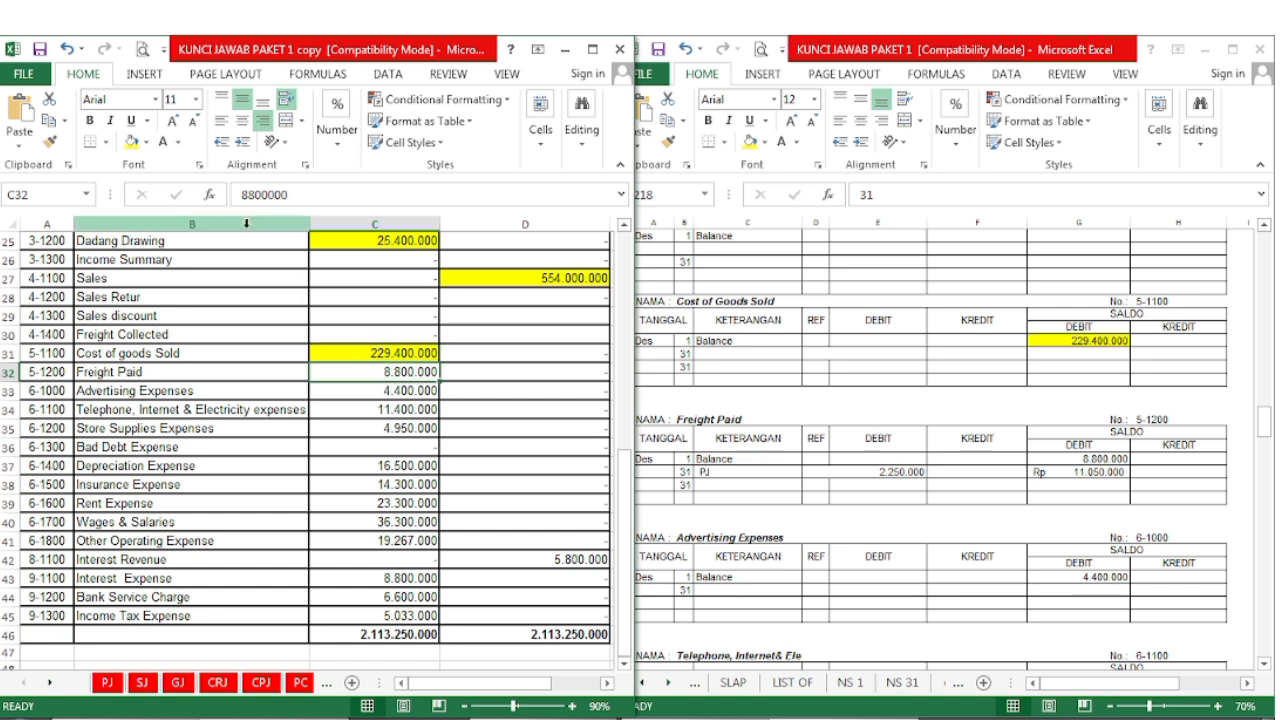
left_click(133, 148)
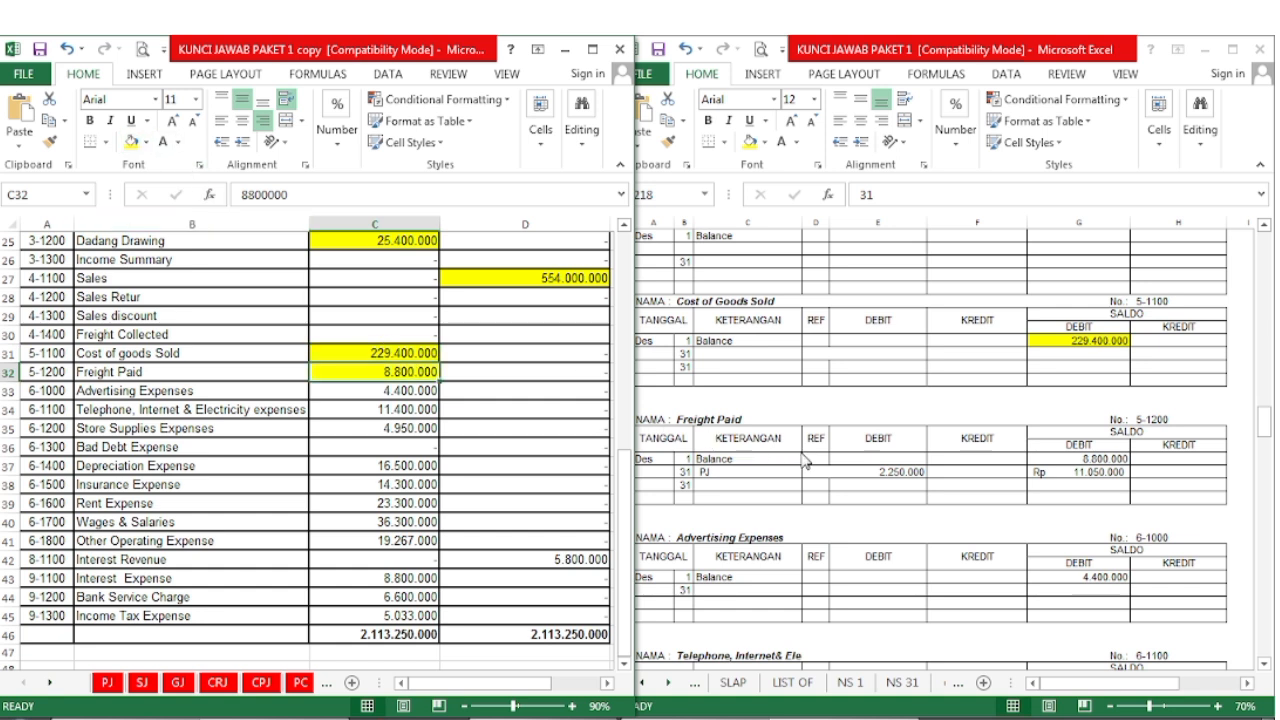
left_click(893, 470)
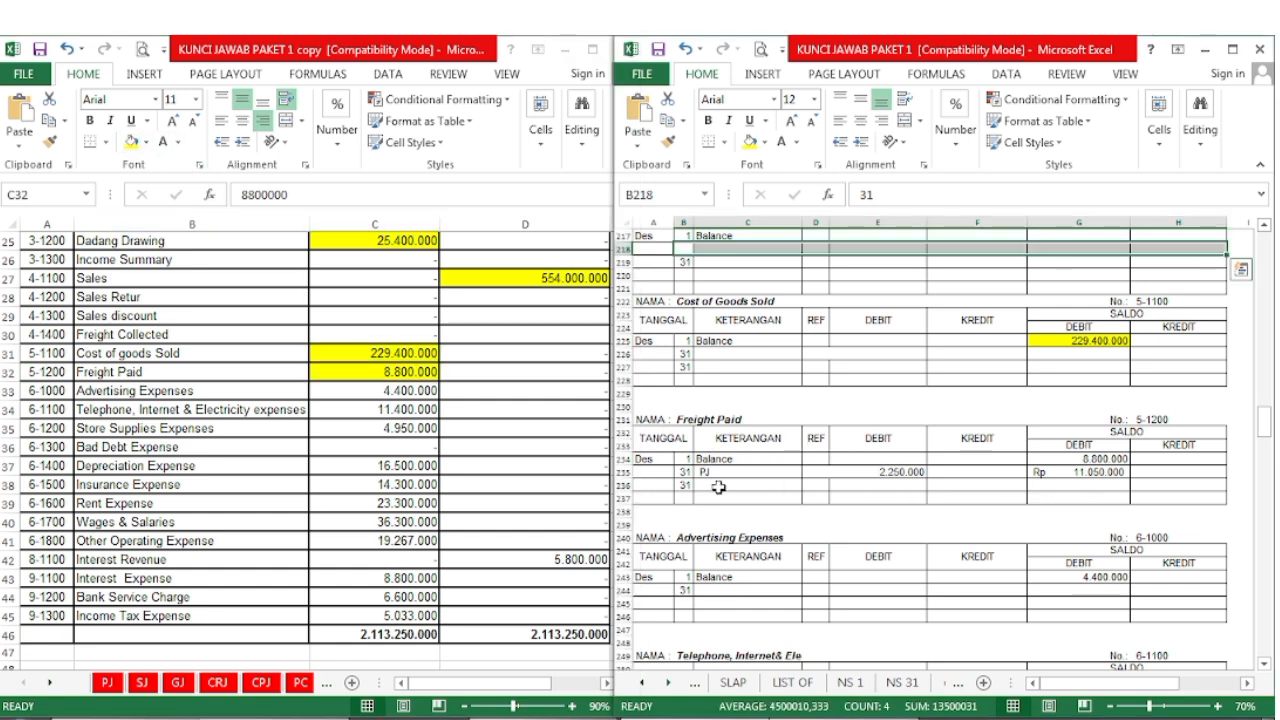
left_click(1079, 459)
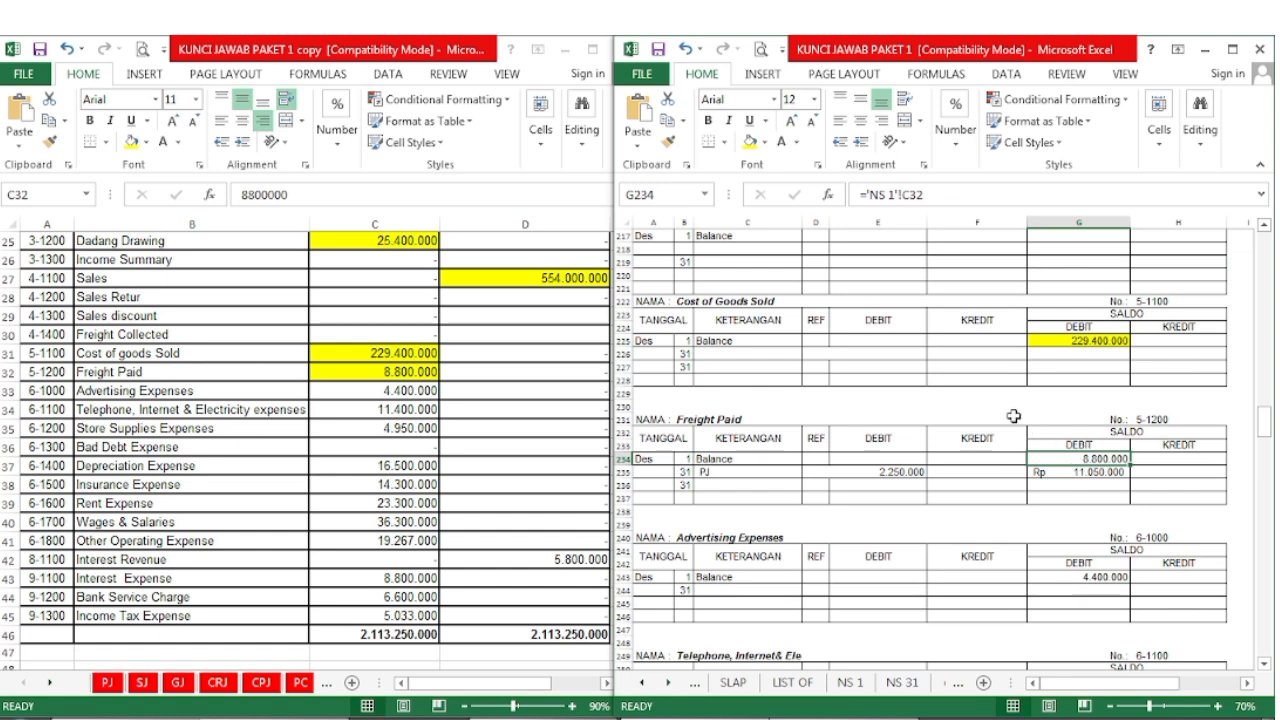
left_click(749, 145)
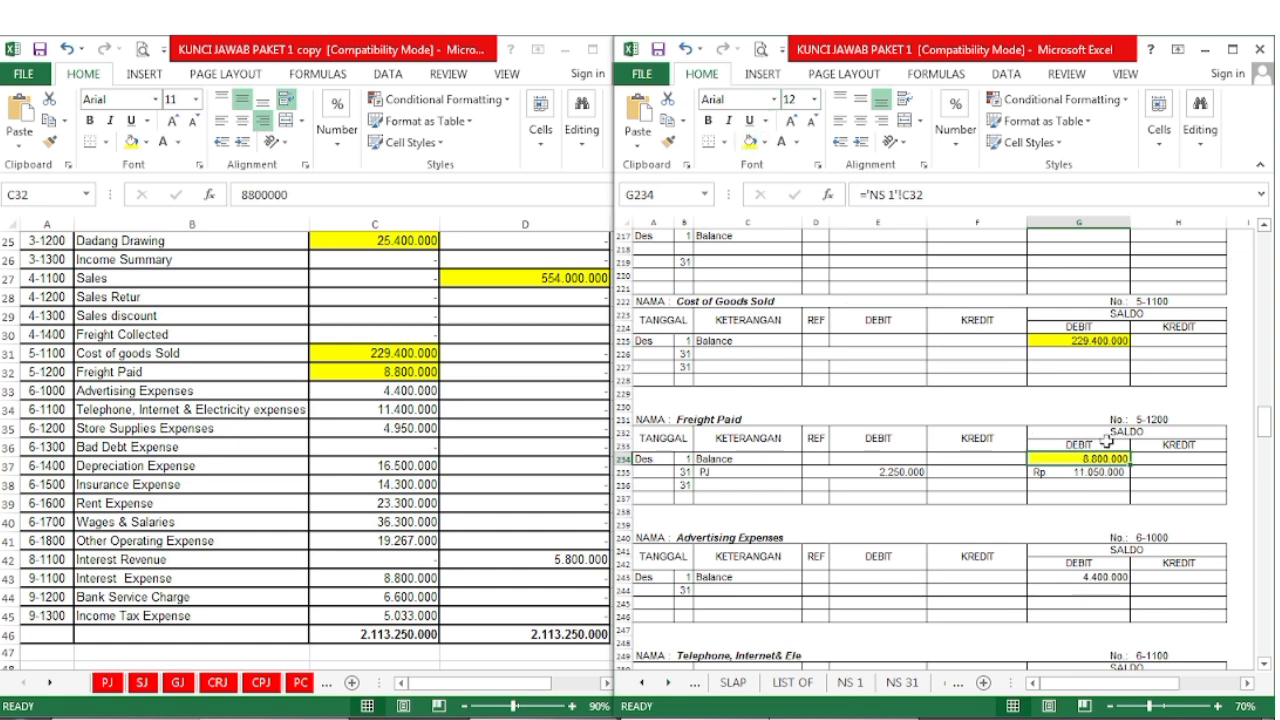
- Fill the Advertising Expenses debit amount in the trial balance and its opening debit balance in the ledger with yellow
left_click(262, 373)
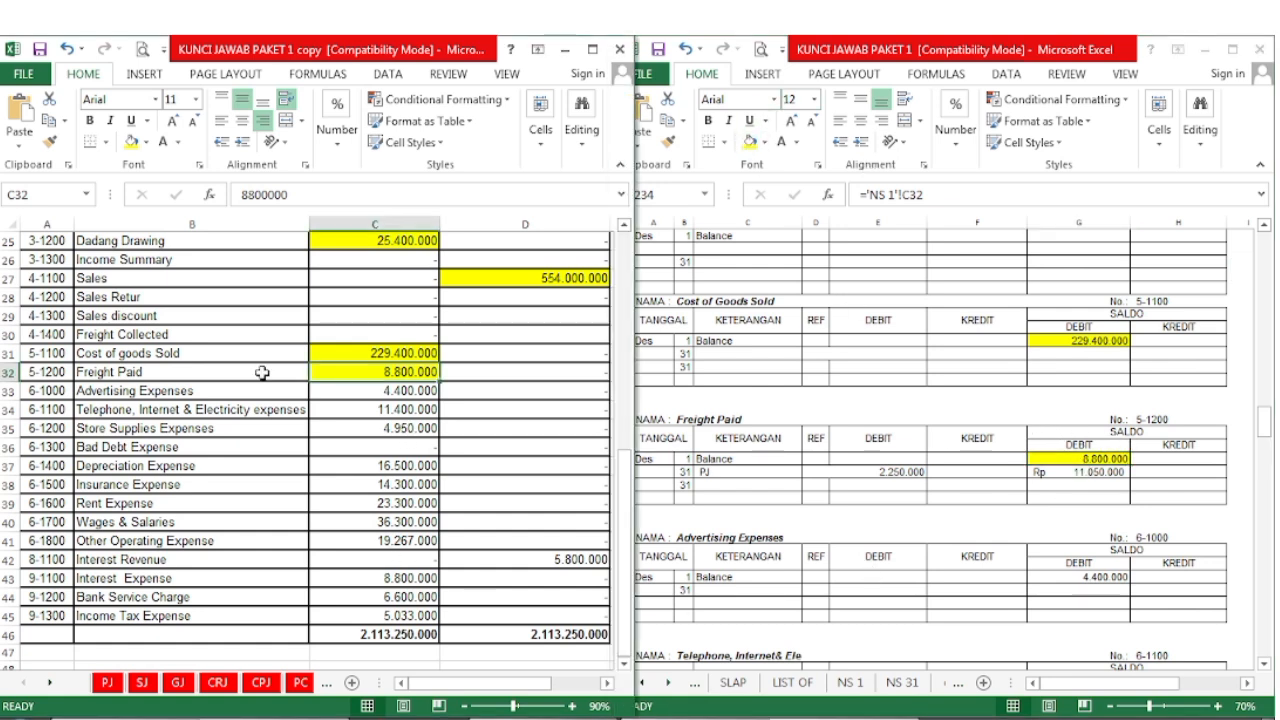
left_click(372, 393)
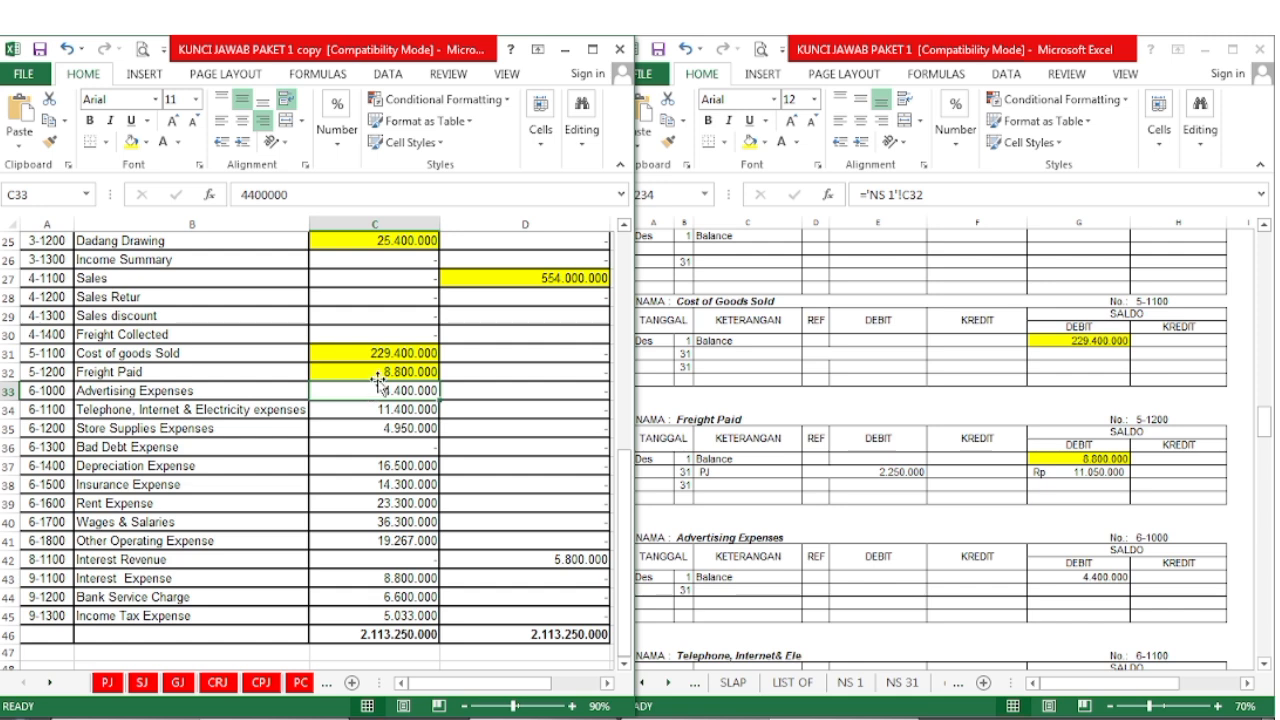
left_click(131, 142)
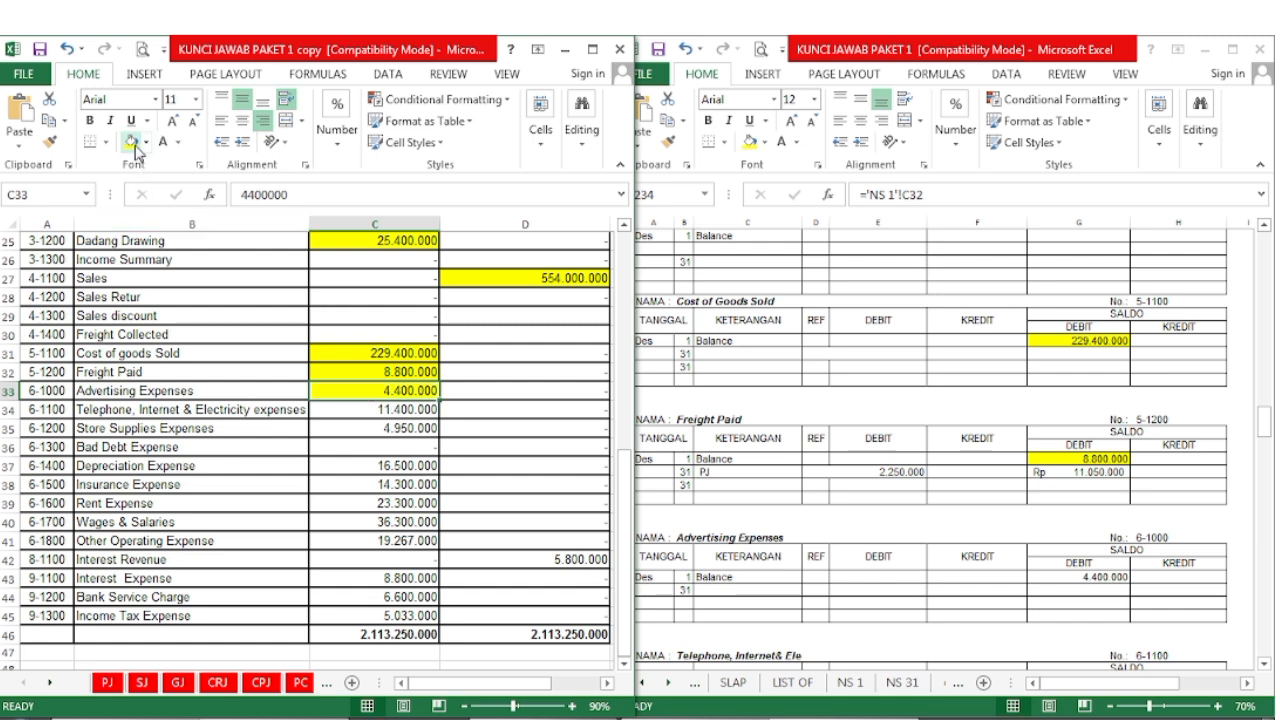
left_click(895, 533)
scroll(766, 480, "down", 3)
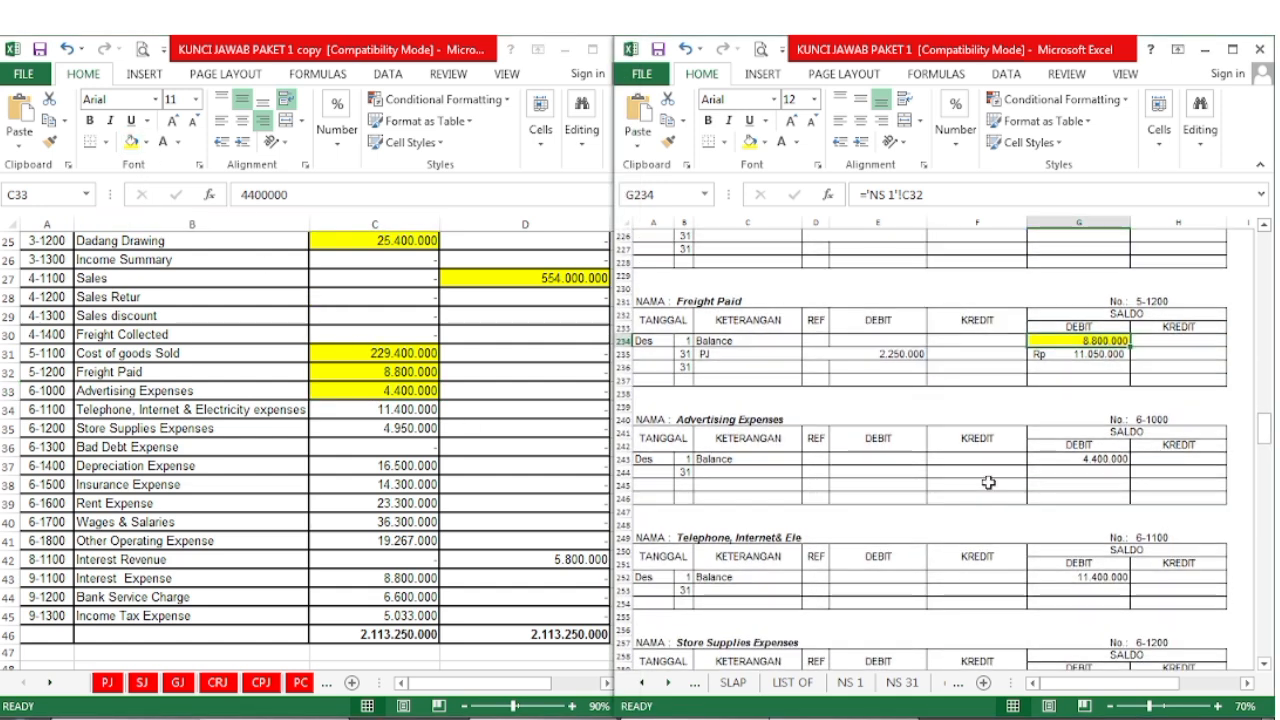
left_click(1102, 462)
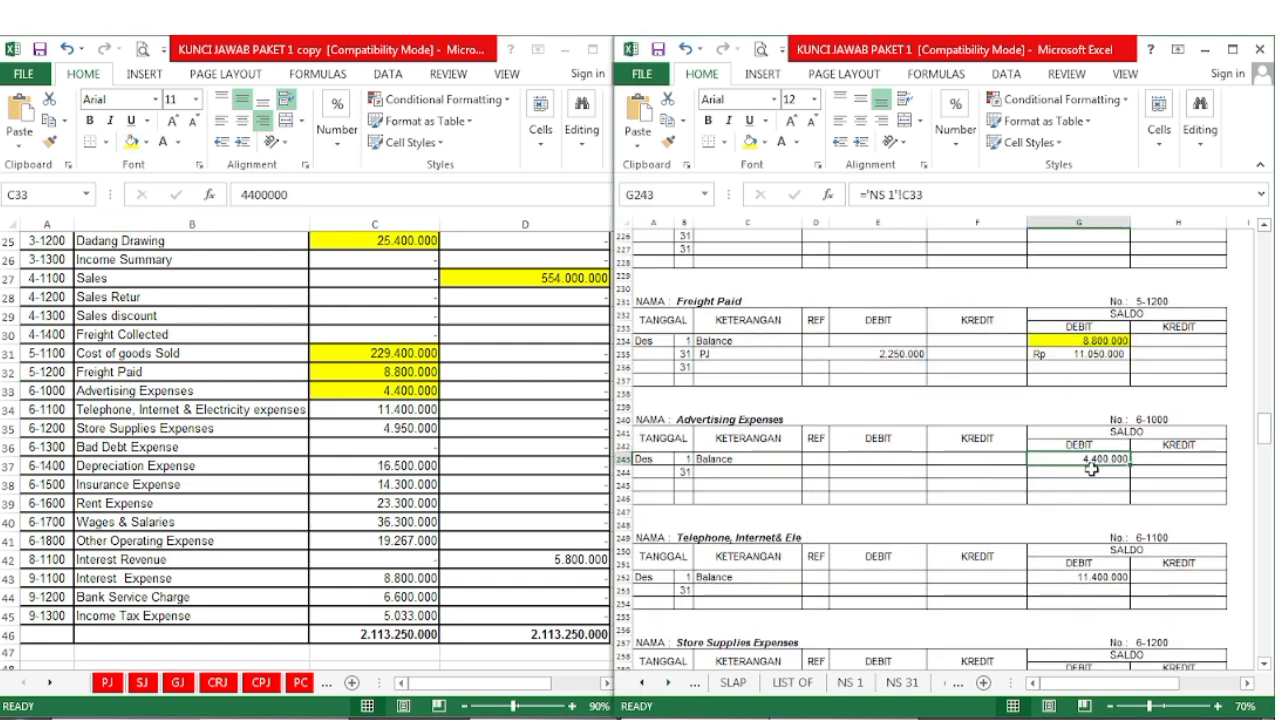
left_click(750, 143)
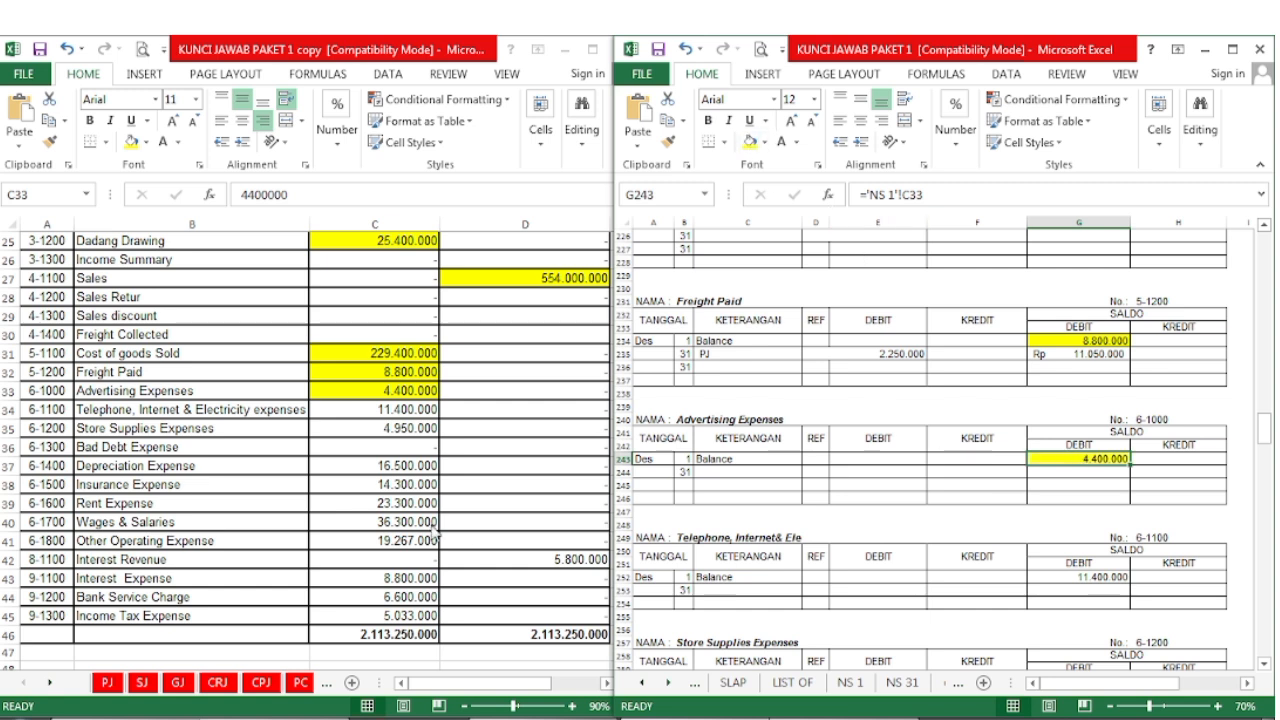
- Fill the Telephone, Internet & Electricity expenses debit amount in the trial balance and its opening debit balance in the ledger with yellow
left_click(381, 410)
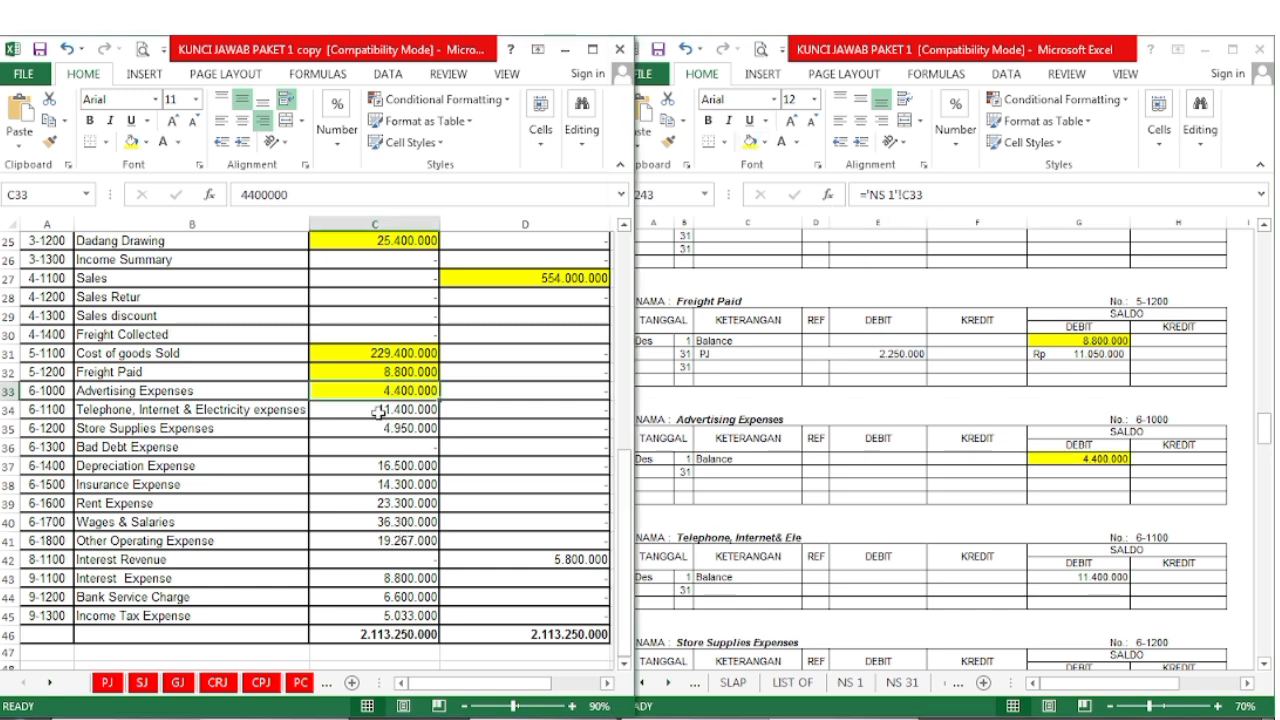
left_click(381, 410)
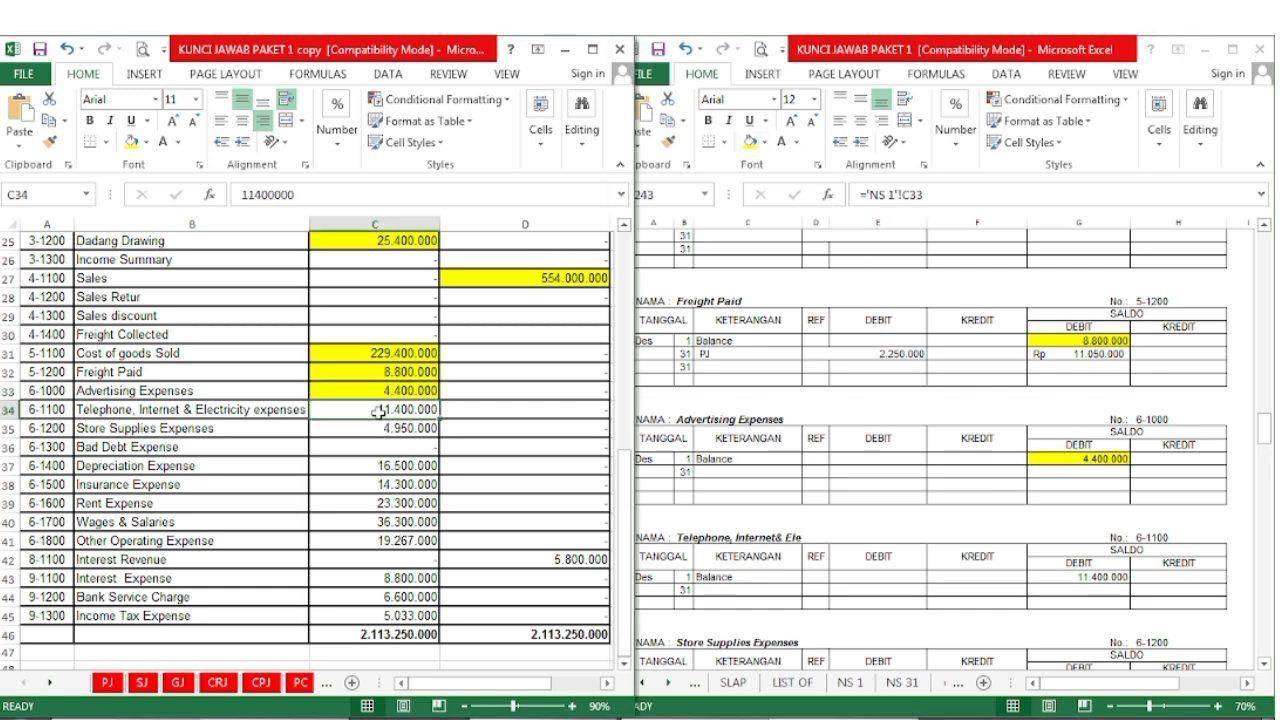
left_click(130, 141)
left_click(806, 675)
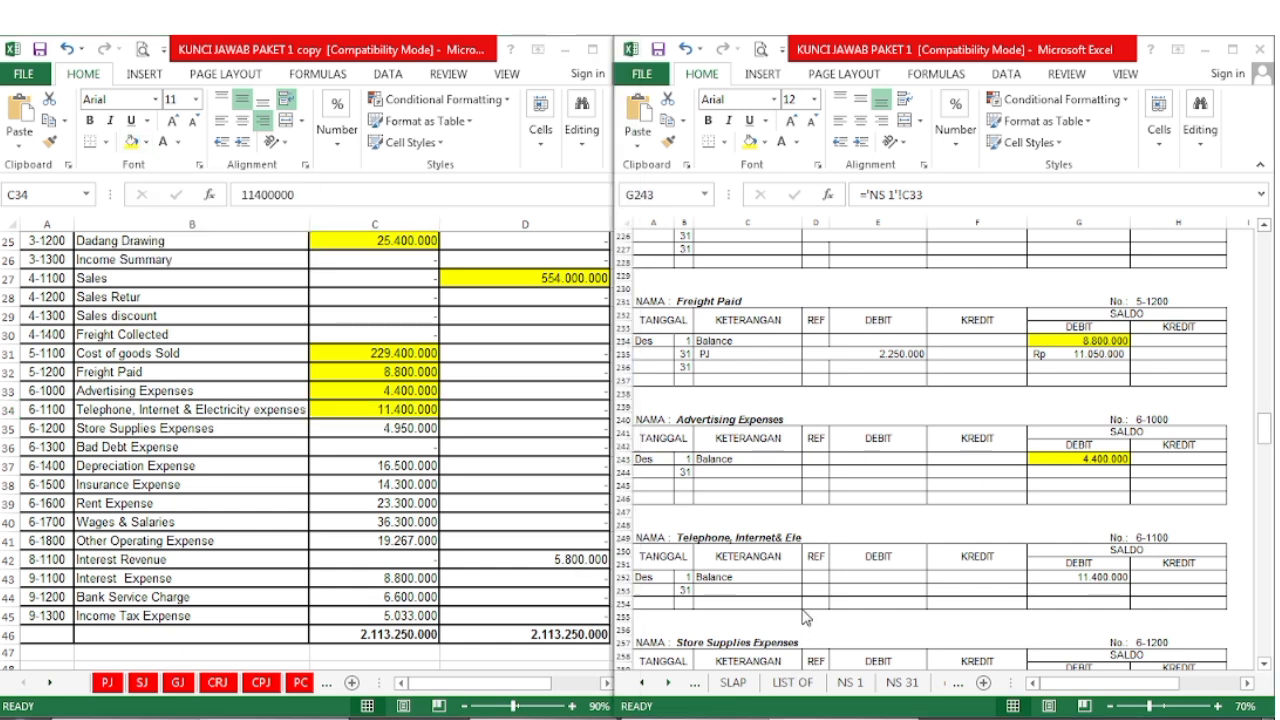
left_click(1105, 578)
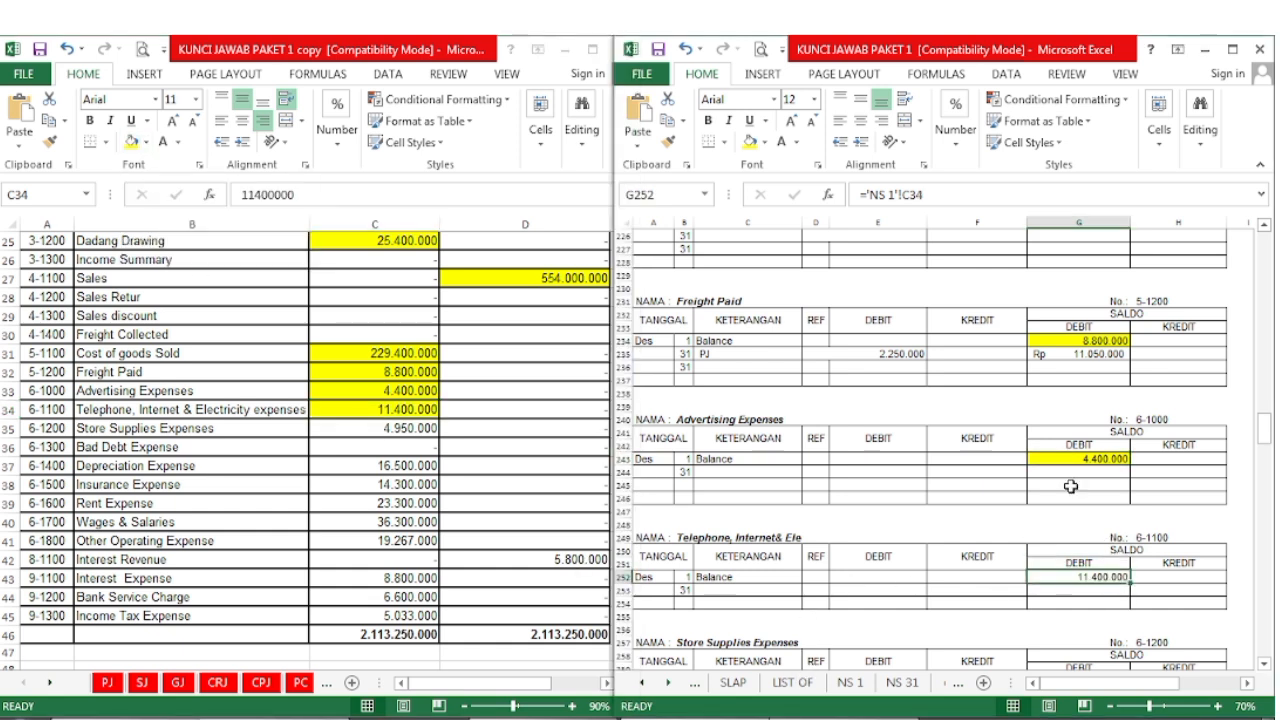
left_click(750, 141)
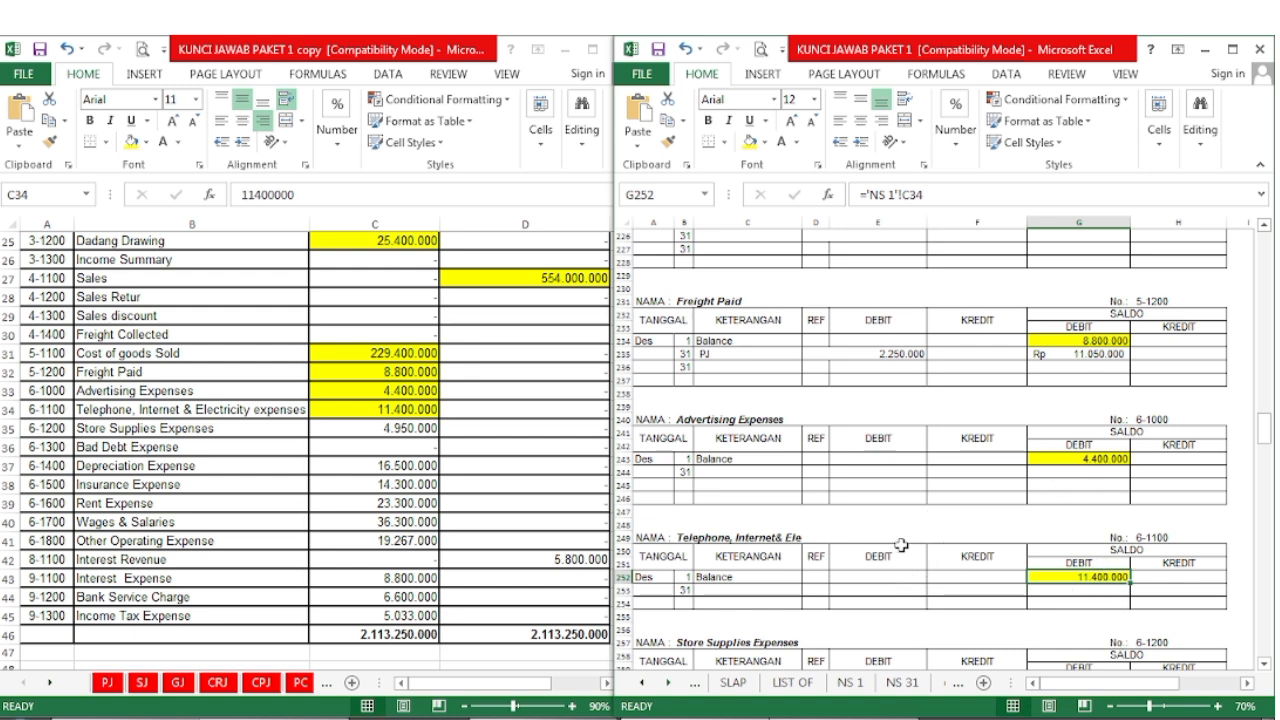
- Fill the Store Supplies Expenses debit amount in the trial balance and its opening debit balance in the ledger with yellow
scroll(901, 545, "down", 10)
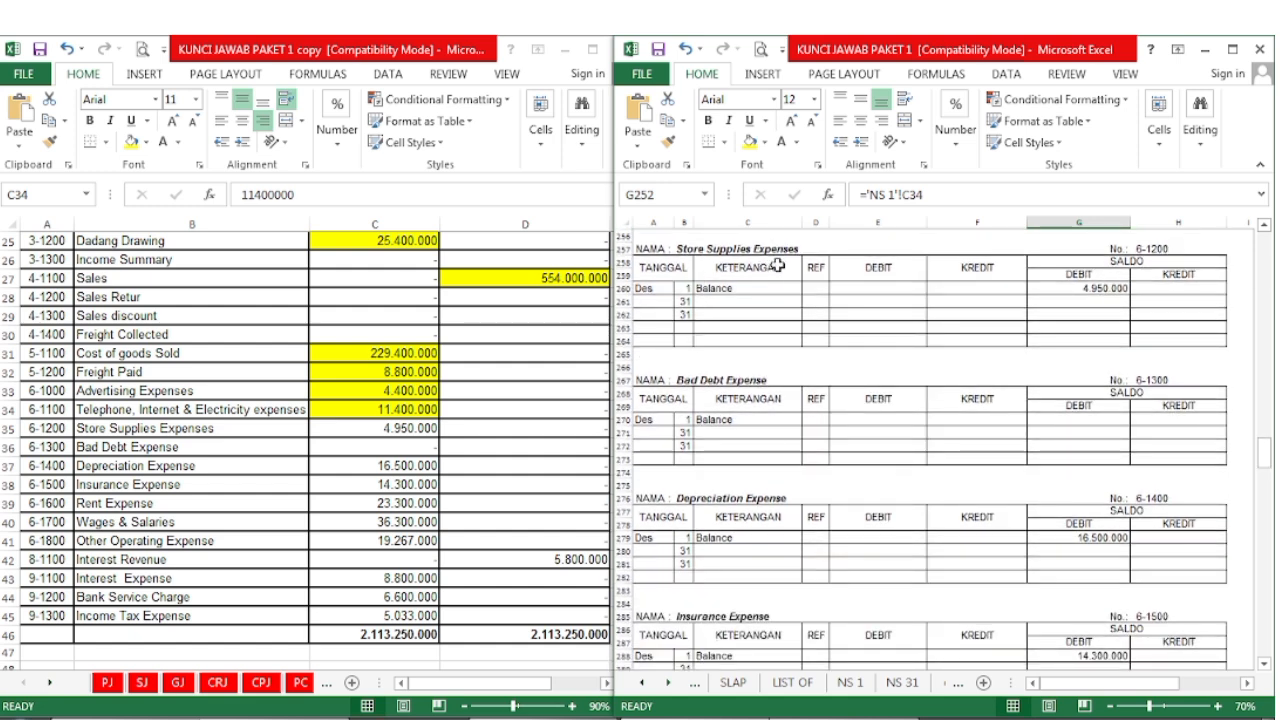
left_click(388, 430)
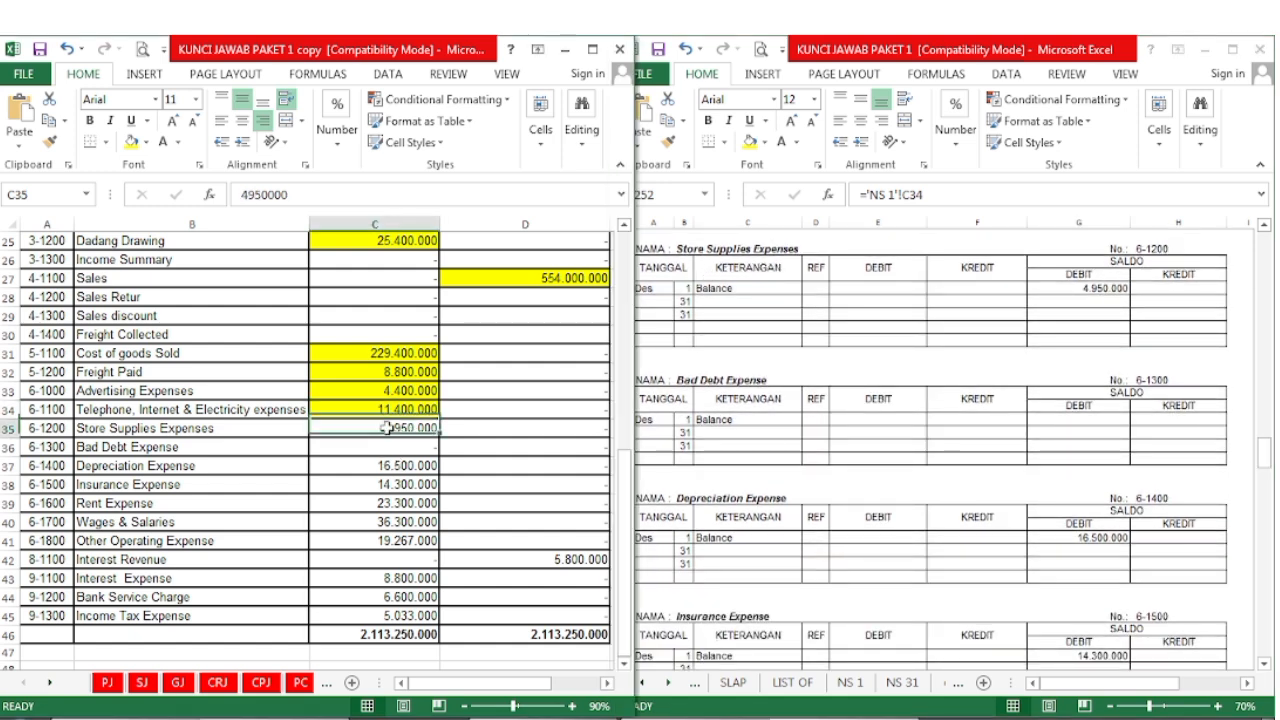
left_click(130, 142)
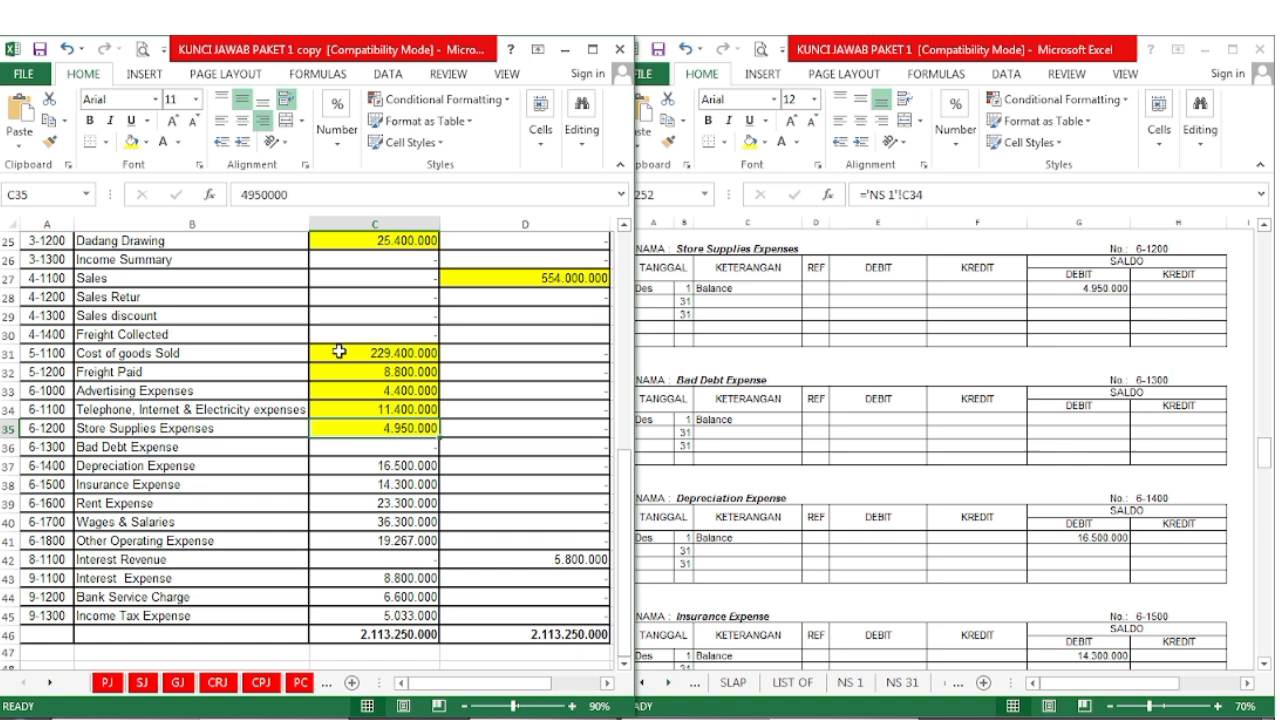
left_click(886, 461)
left_click(1069, 288)
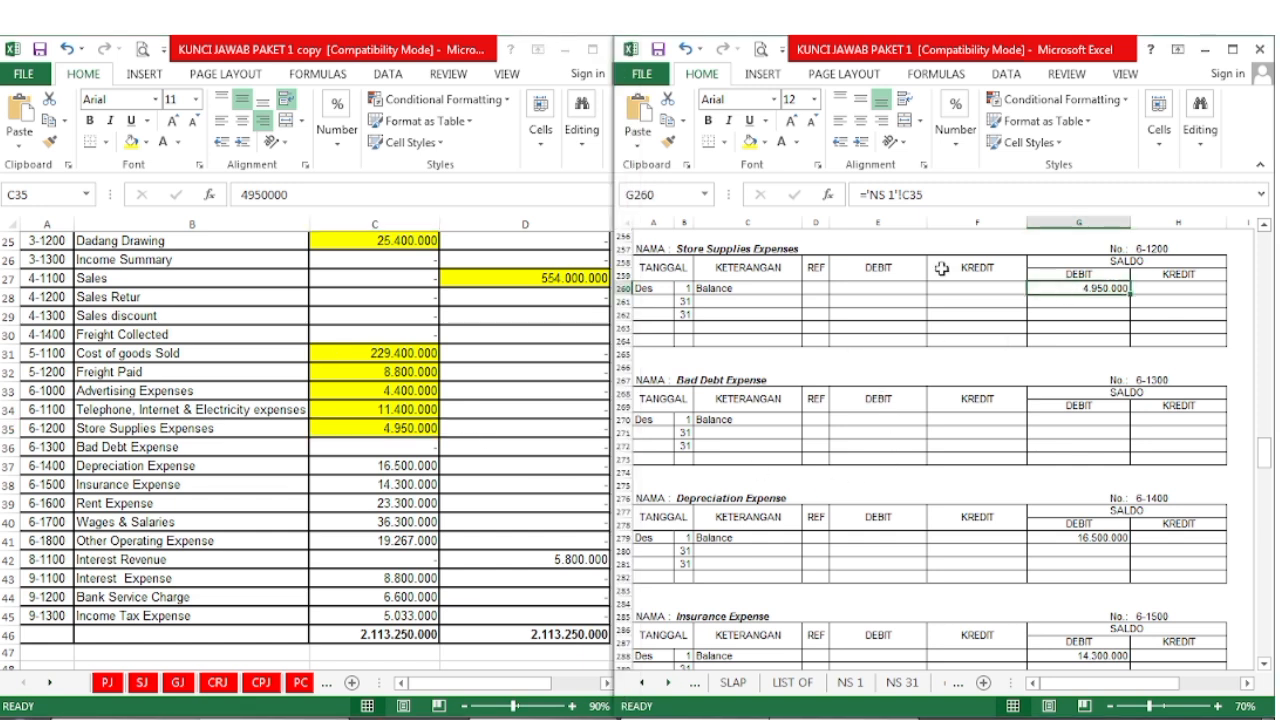
left_click(749, 142)
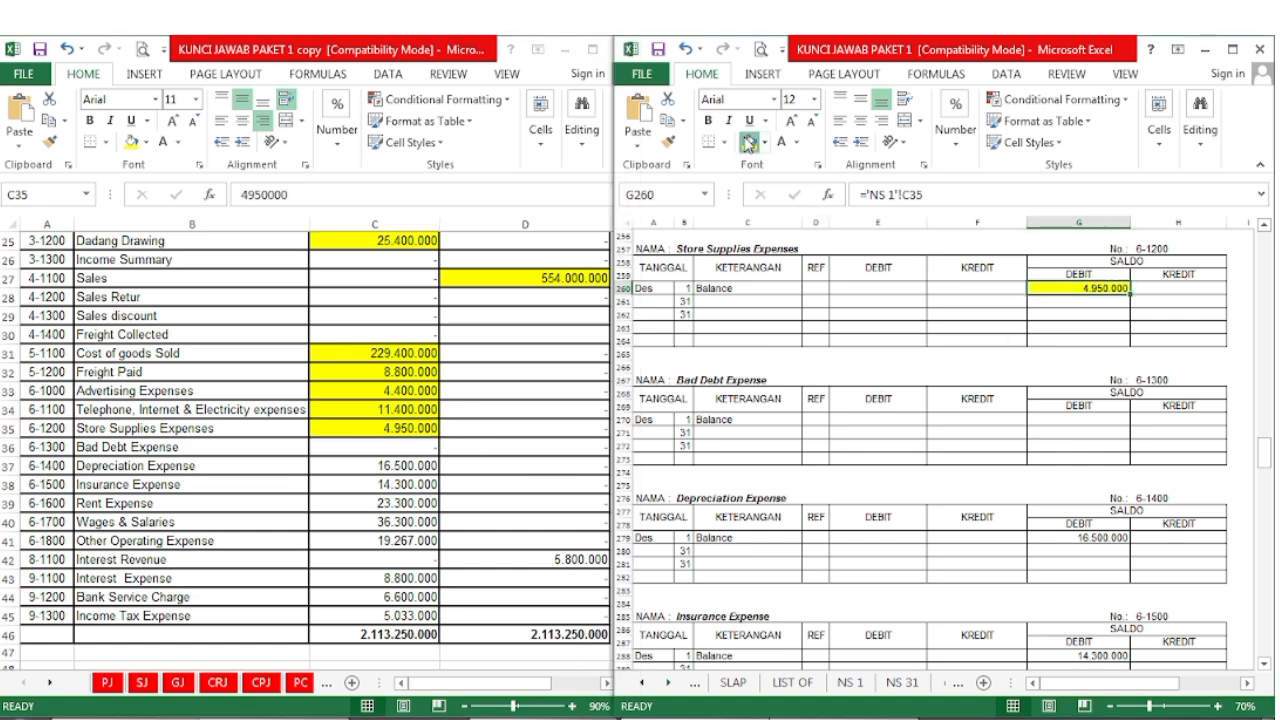
- Fill the Depreciation Expense debit amount in the trial balance and its opening debit balance in the ledger with yellow
left_click(360, 466)
left_click(130, 142)
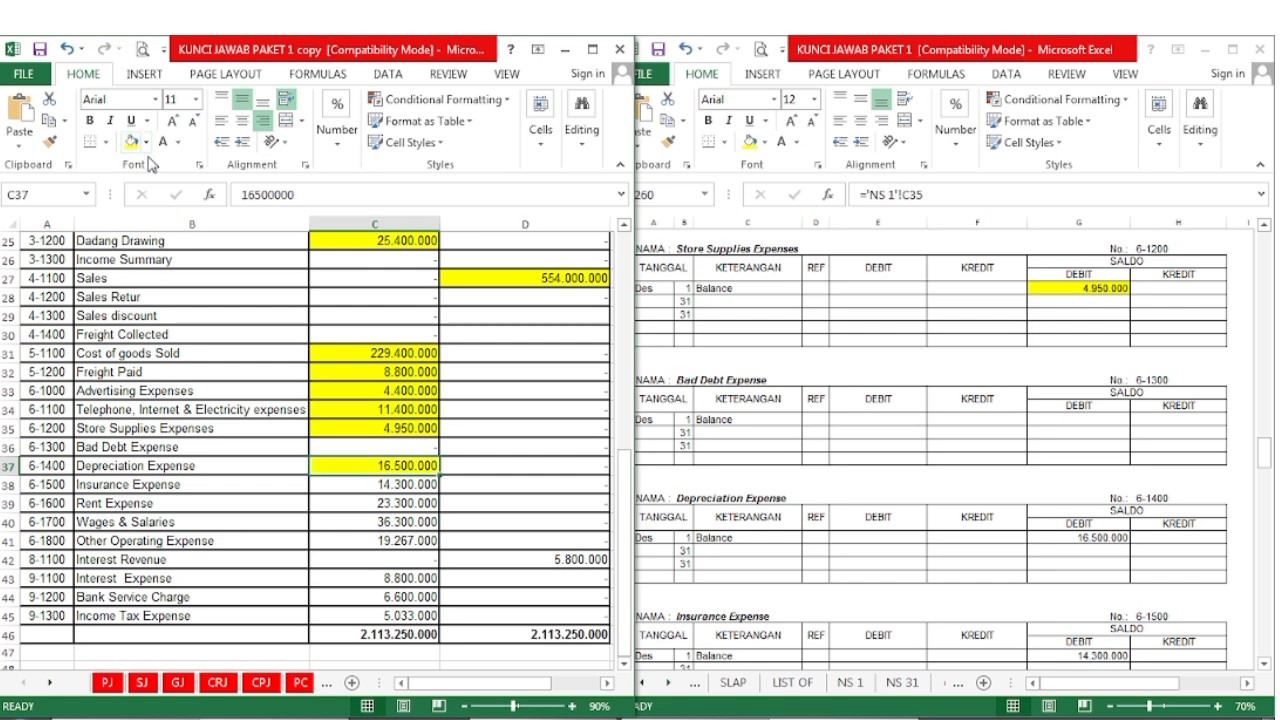
left_click(1030, 537)
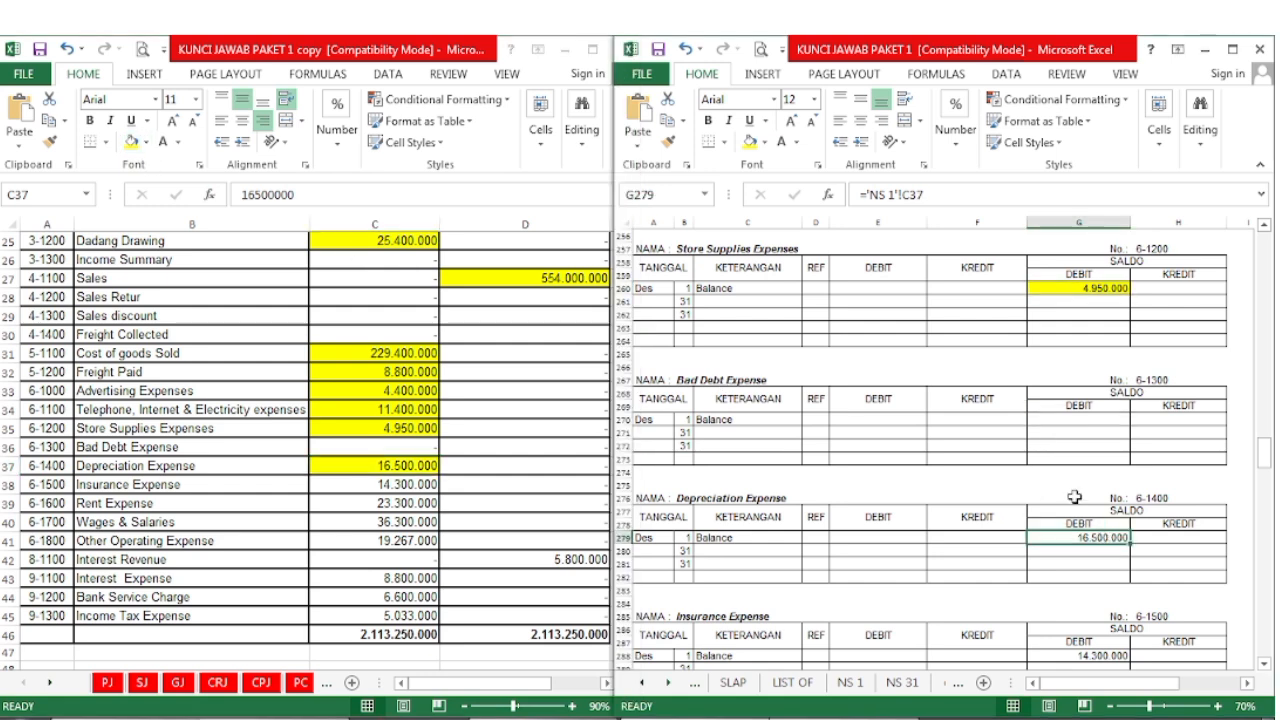
left_click(750, 144)
- Fill the Insurance Expense debit amount in the trial balance and its opening debit balance in the ledger with yellow
left_click(305, 521)
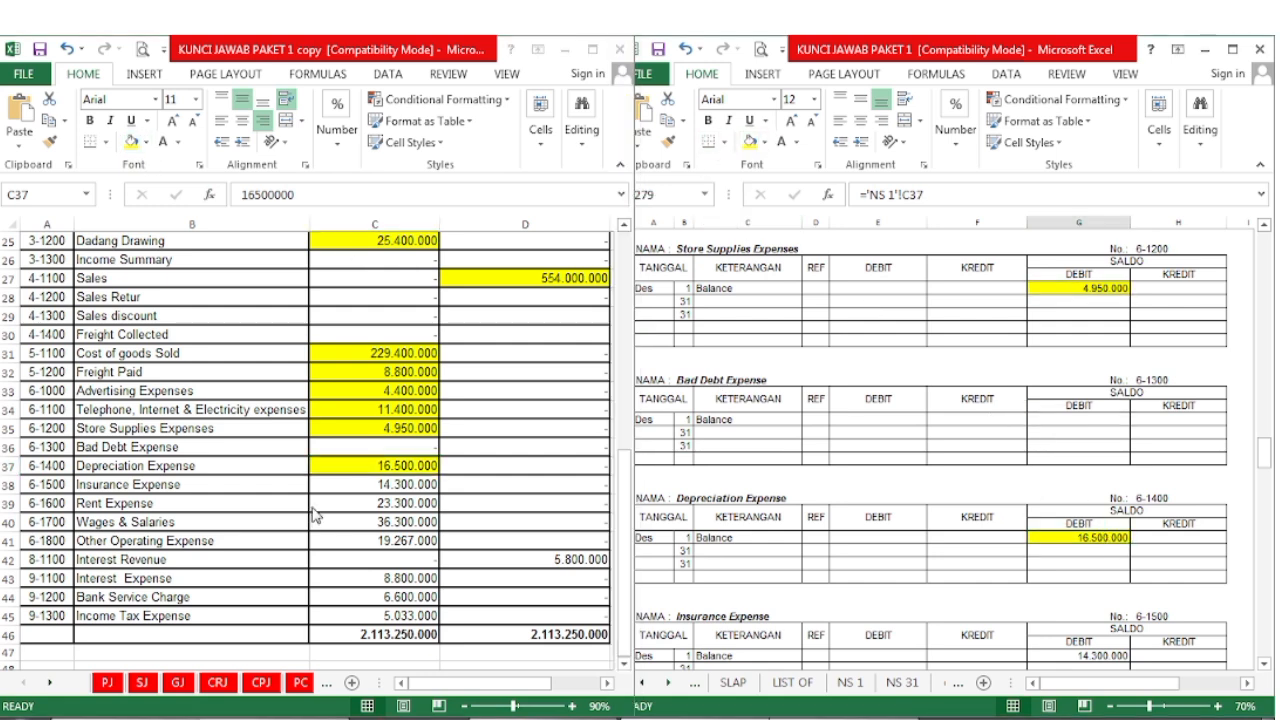
scroll(408, 493, "down", 9)
left_click(410, 488)
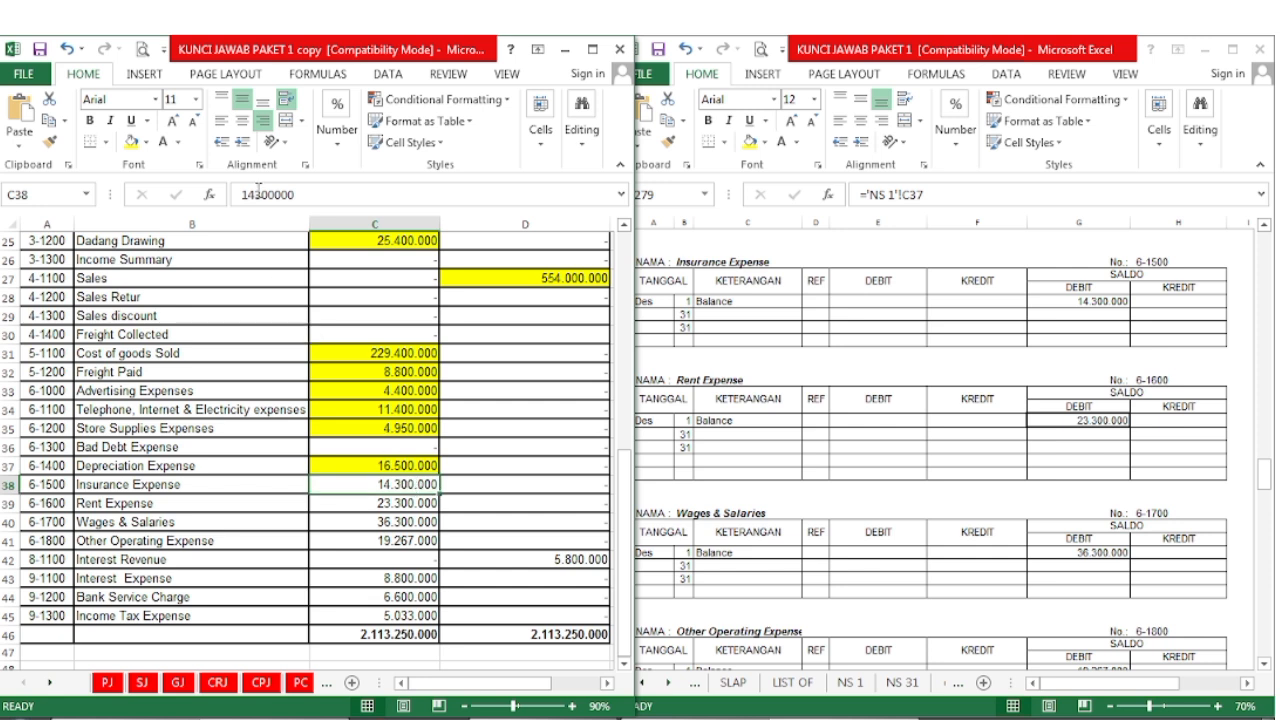
left_click(131, 142)
left_click(1055, 303)
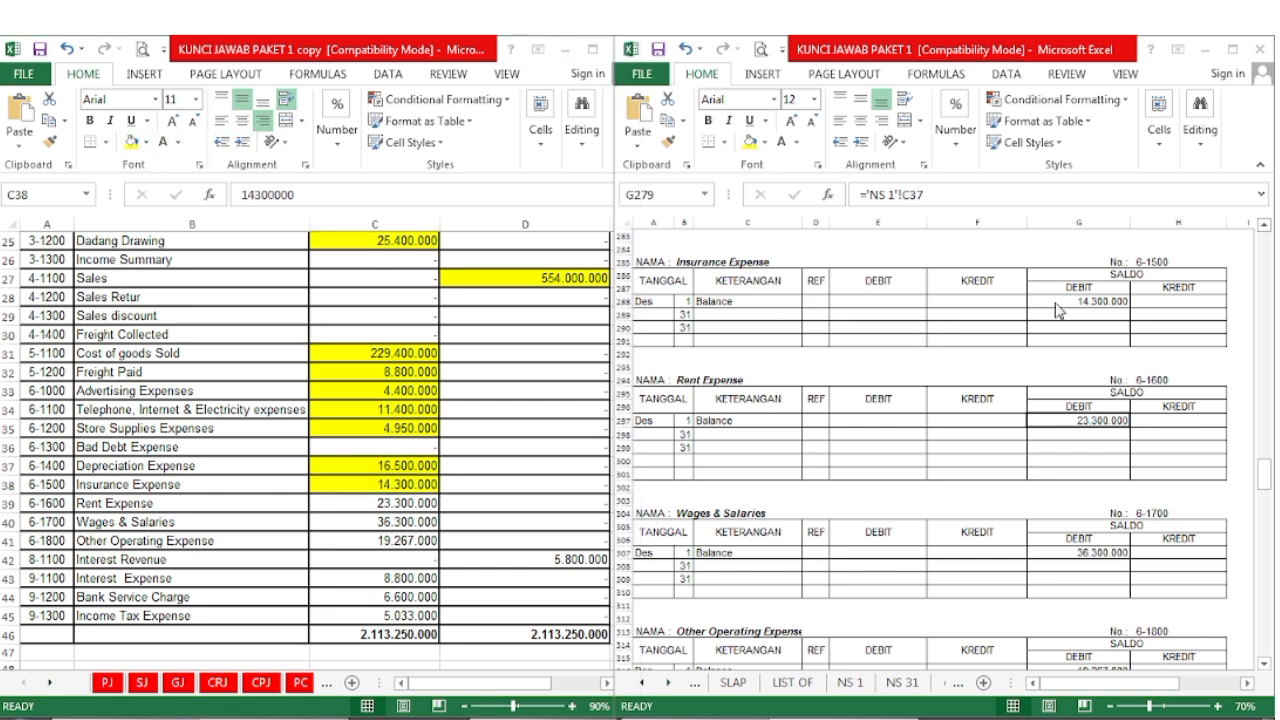
left_click(752, 145)
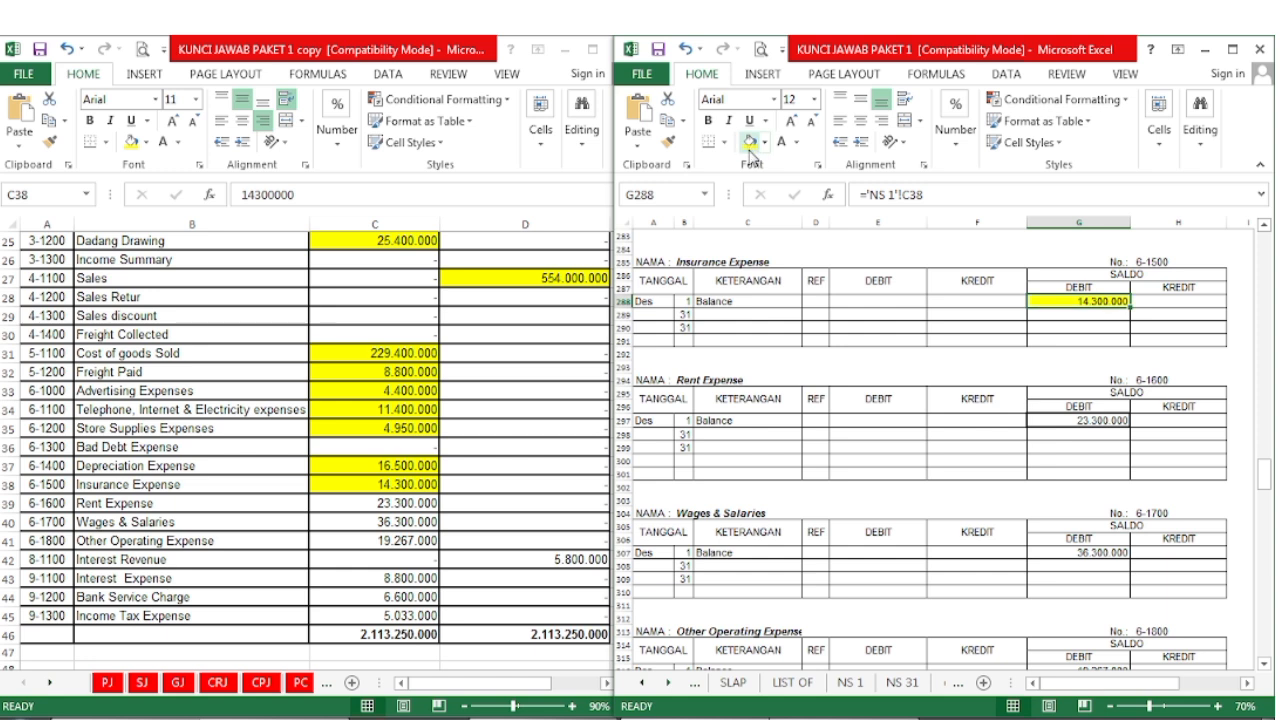
- Fill the Rent Expense debit amount in the trial balance and its opening debit balance in the ledger with yellow
left_click(390, 510)
left_click(390, 503)
left_click(131, 142)
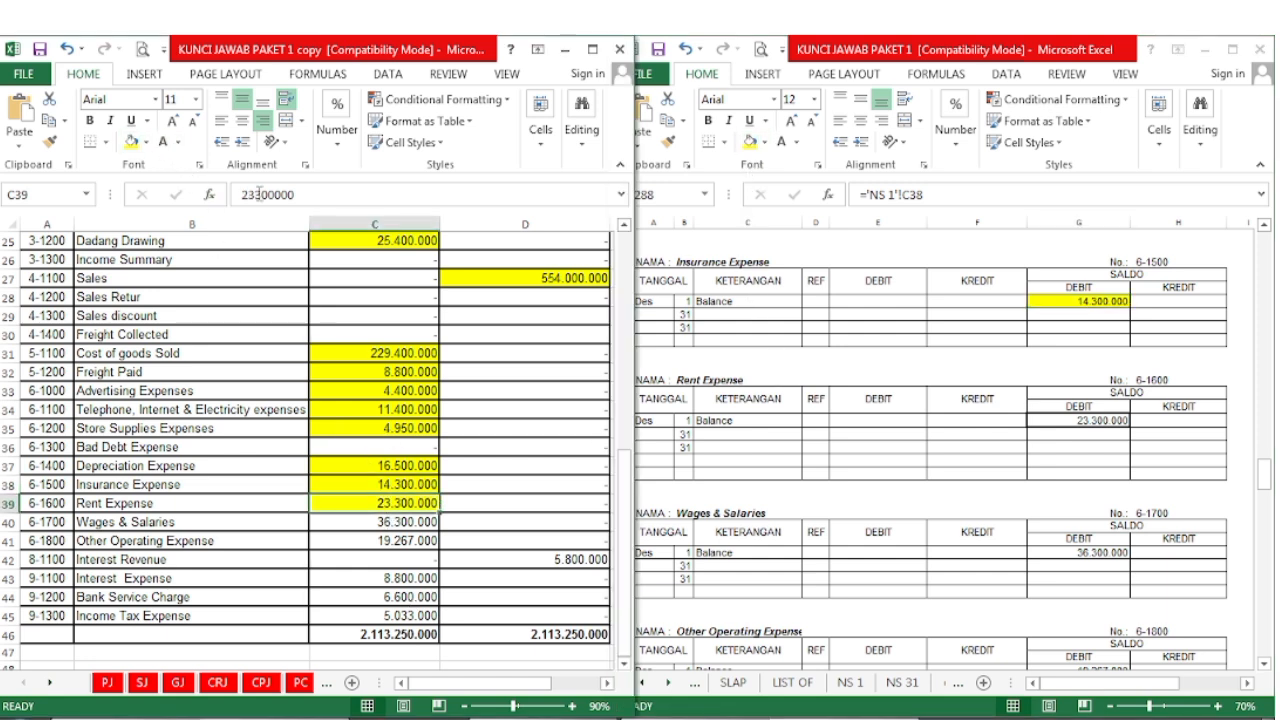
left_click(1078, 428)
left_click(1078, 422)
left_click(750, 141)
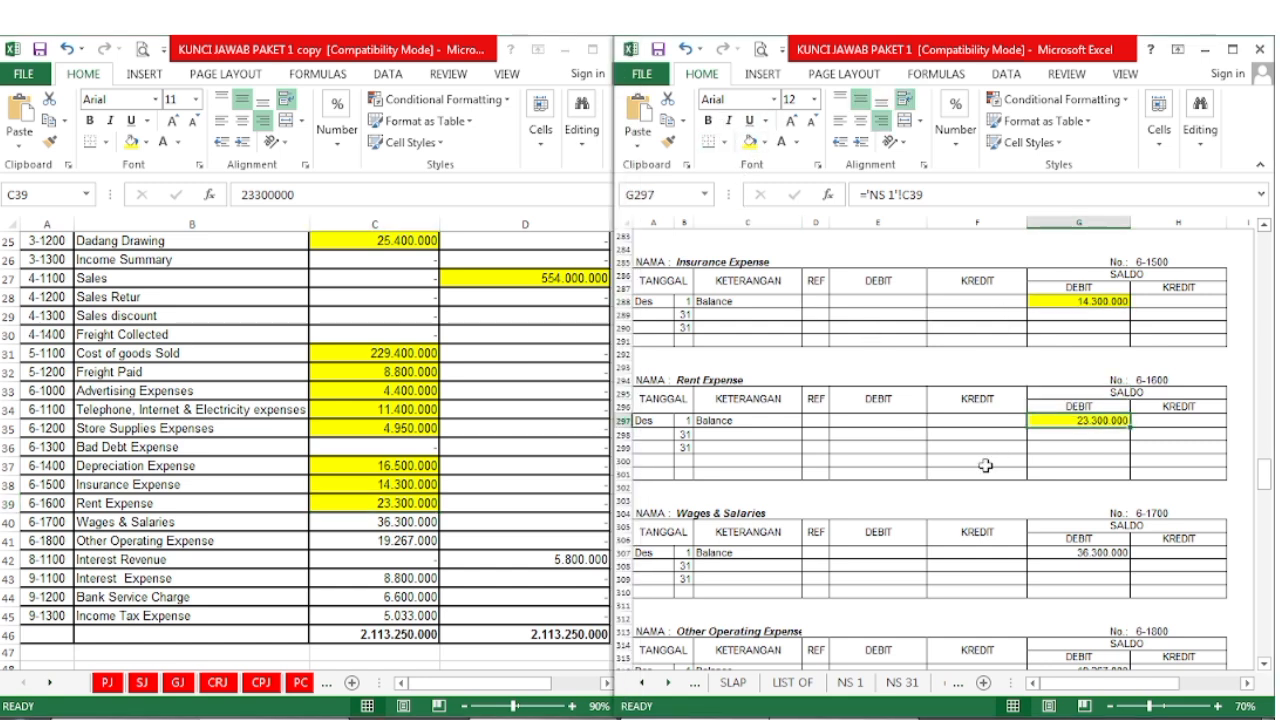
- Fill the Wages & Salaries debit amount in the trial balance and its opening debit balance in the ledger with yellow
left_click(350, 537)
left_click(366, 522)
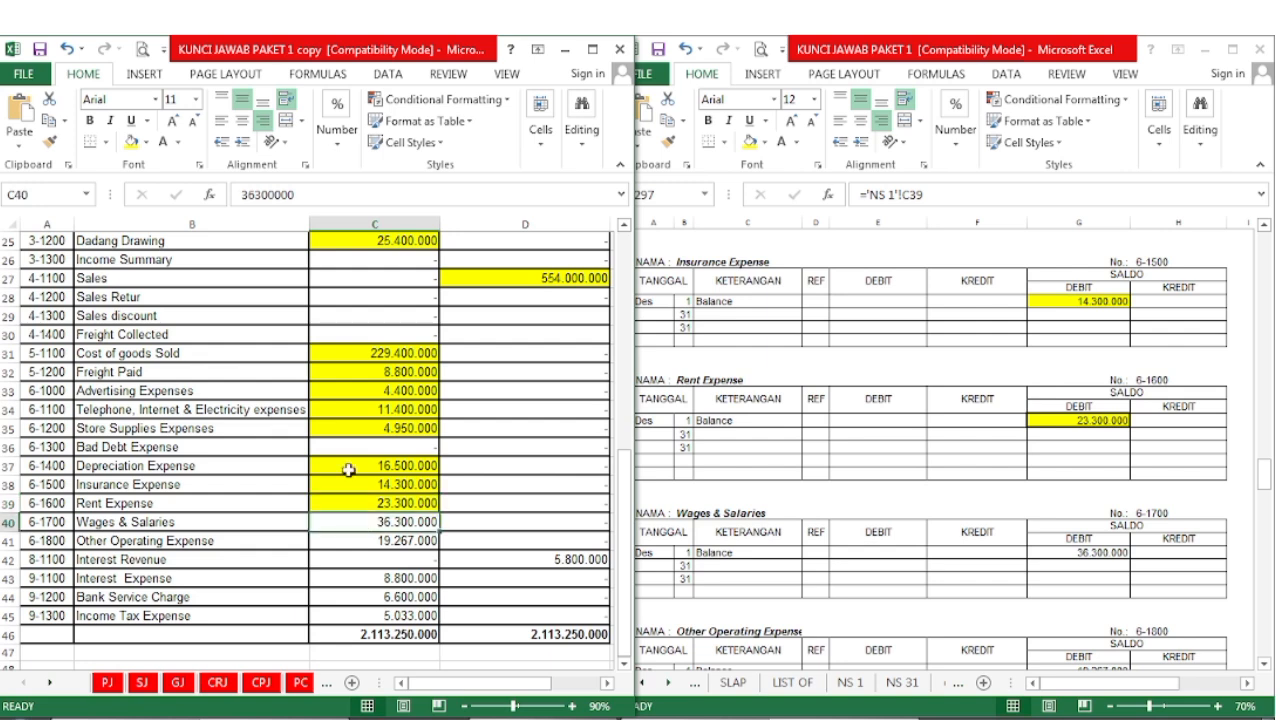
left_click(130, 142)
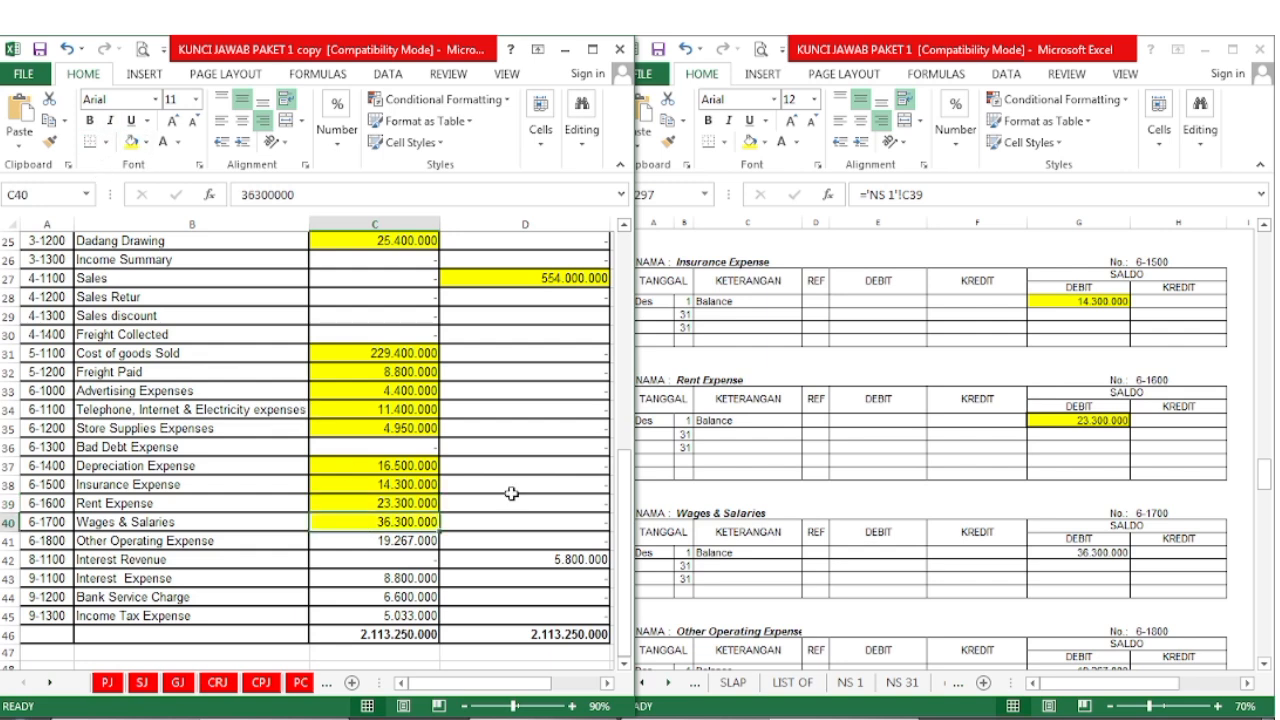
left_click(983, 587)
scroll(980, 580, "down", 3)
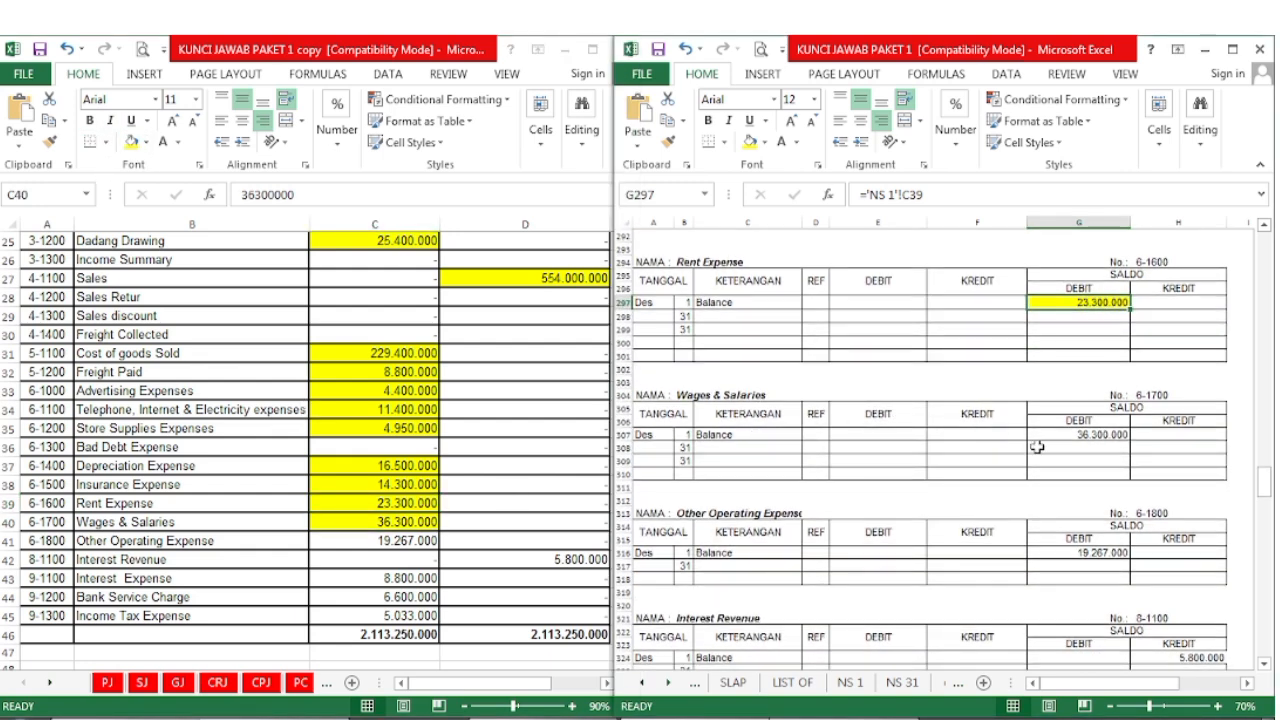
left_click(1040, 447)
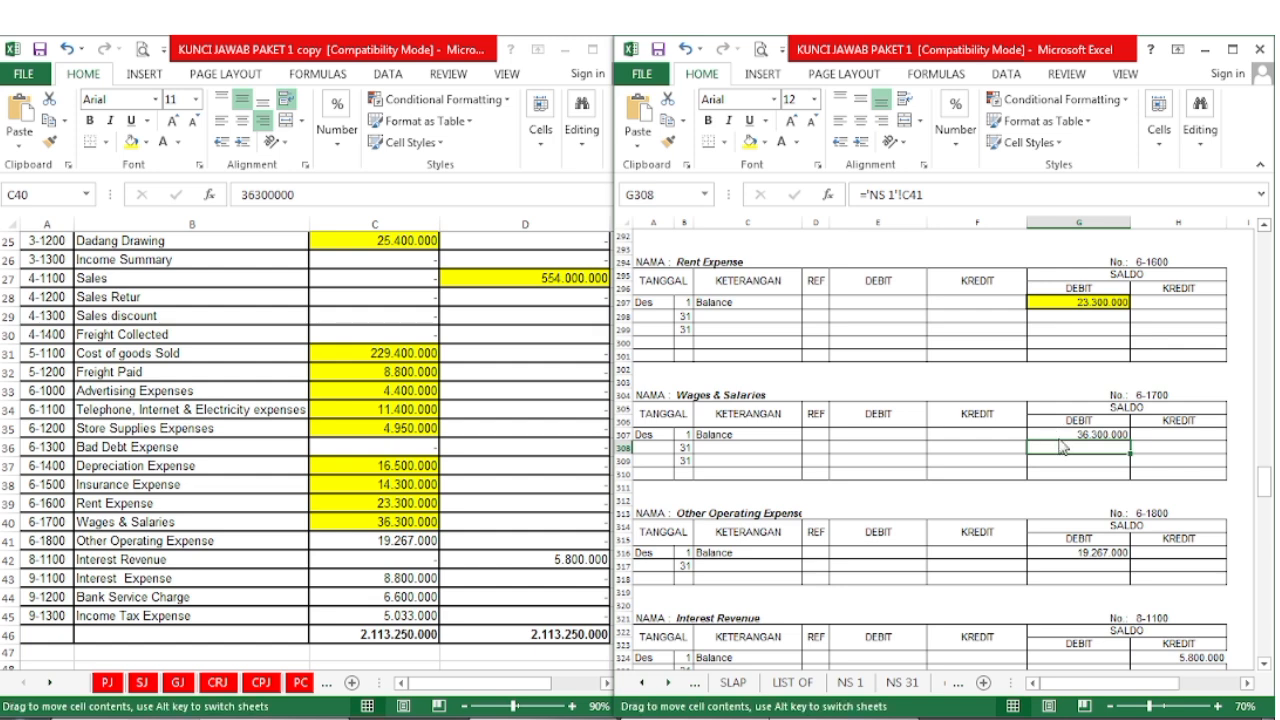
left_click(1062, 434)
left_click(749, 141)
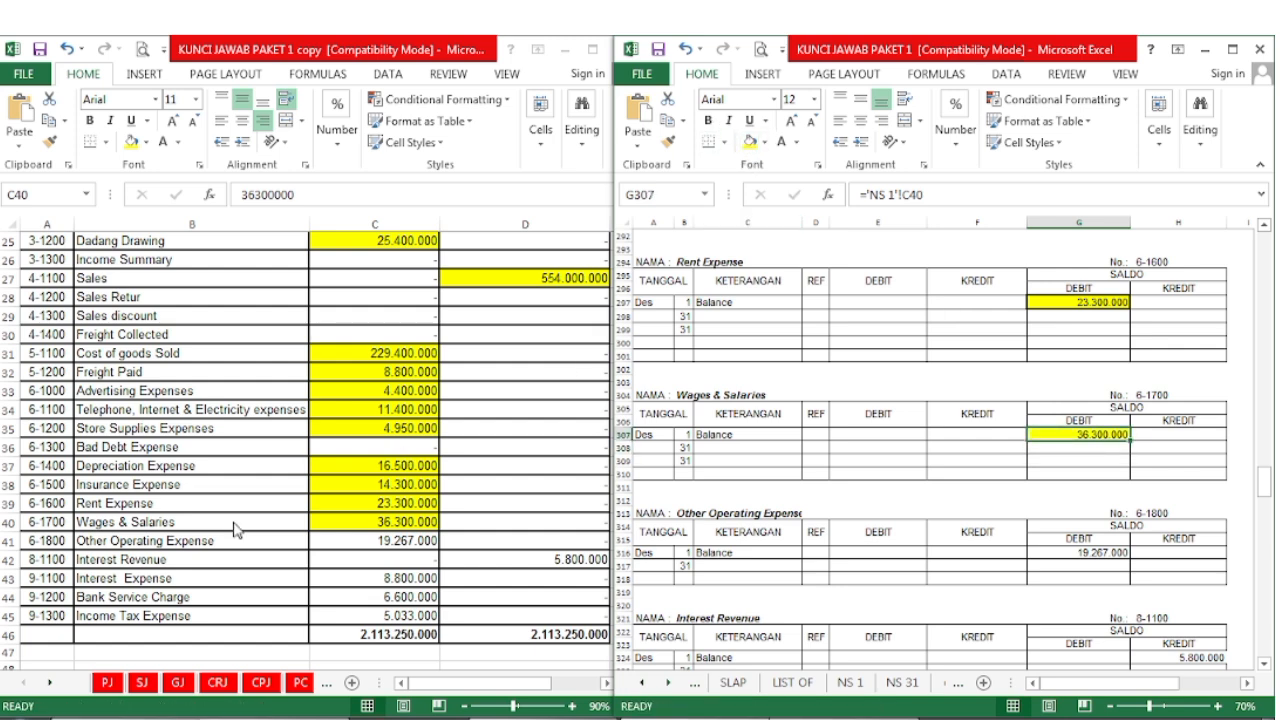
- Fill the Other Operating Expense debit amount in the trial balance and its opening debit balance in the ledger with yellow
left_click(205, 536)
scroll(205, 536, "down", 1)
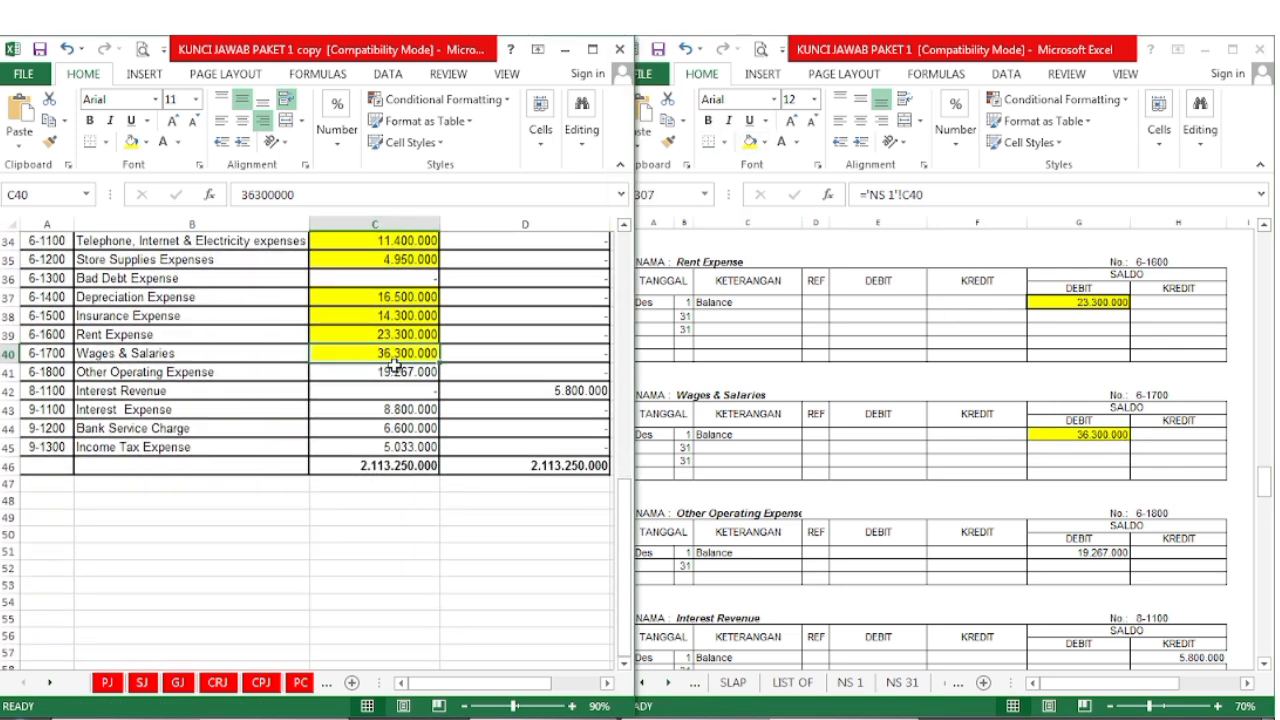
left_click(395, 371)
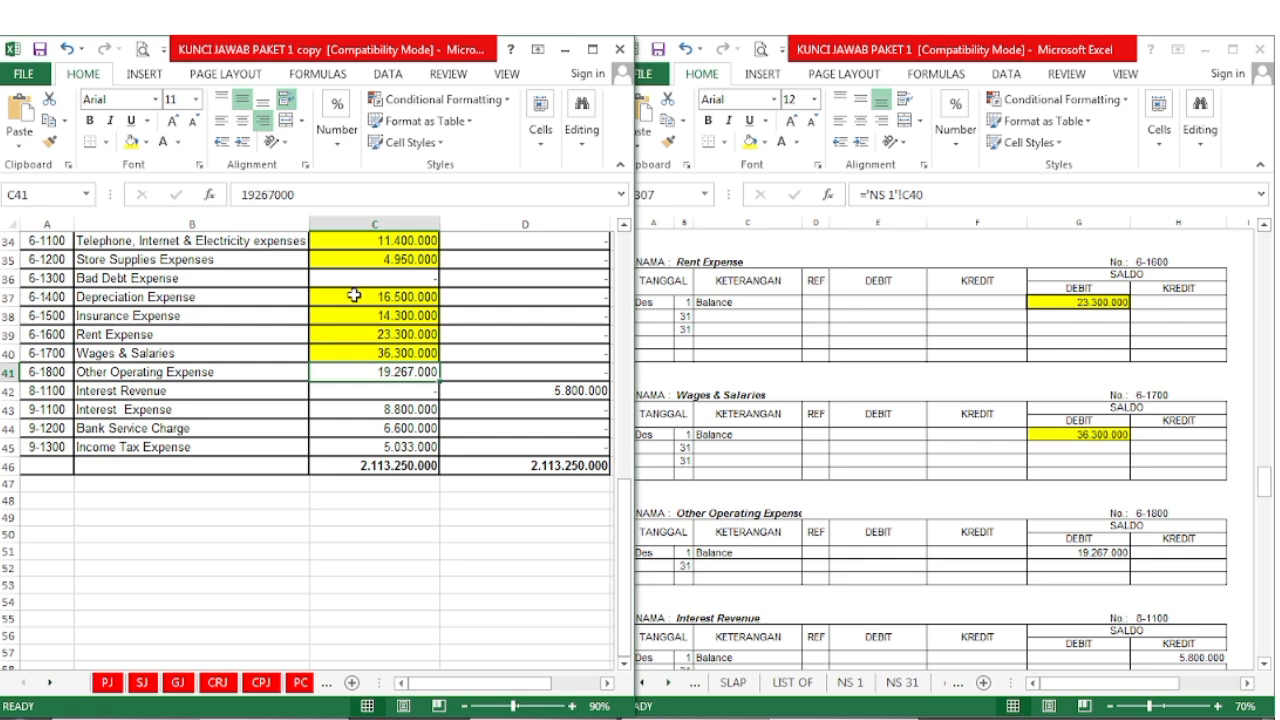
left_click(131, 144)
left_click(920, 520)
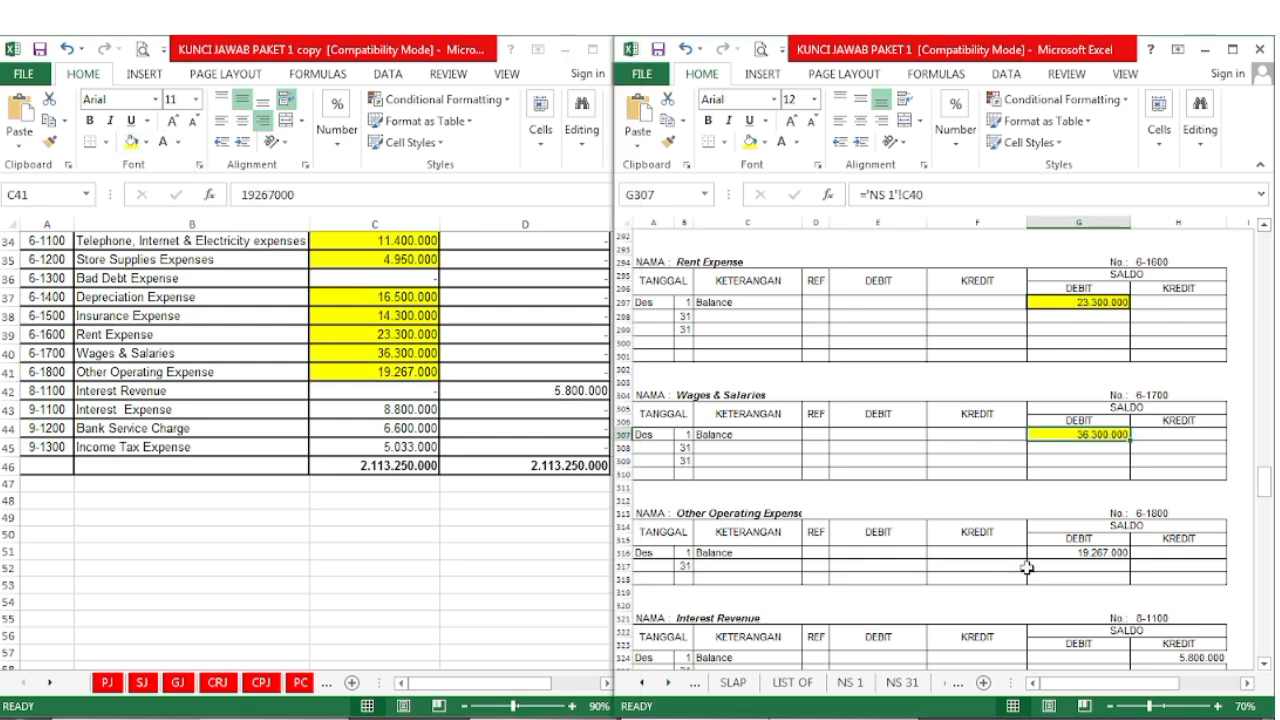
scroll(1030, 560, "down", 1)
scroll(1067, 517, "down", 1)
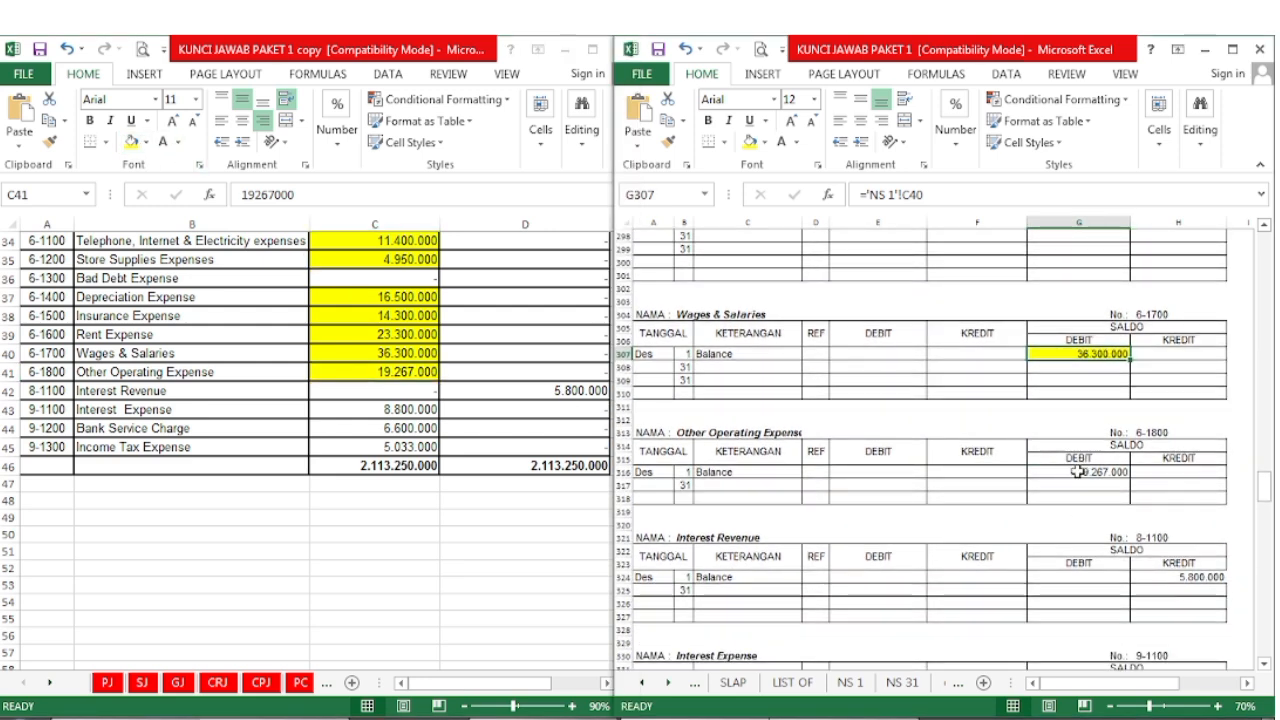
left_click(1077, 472)
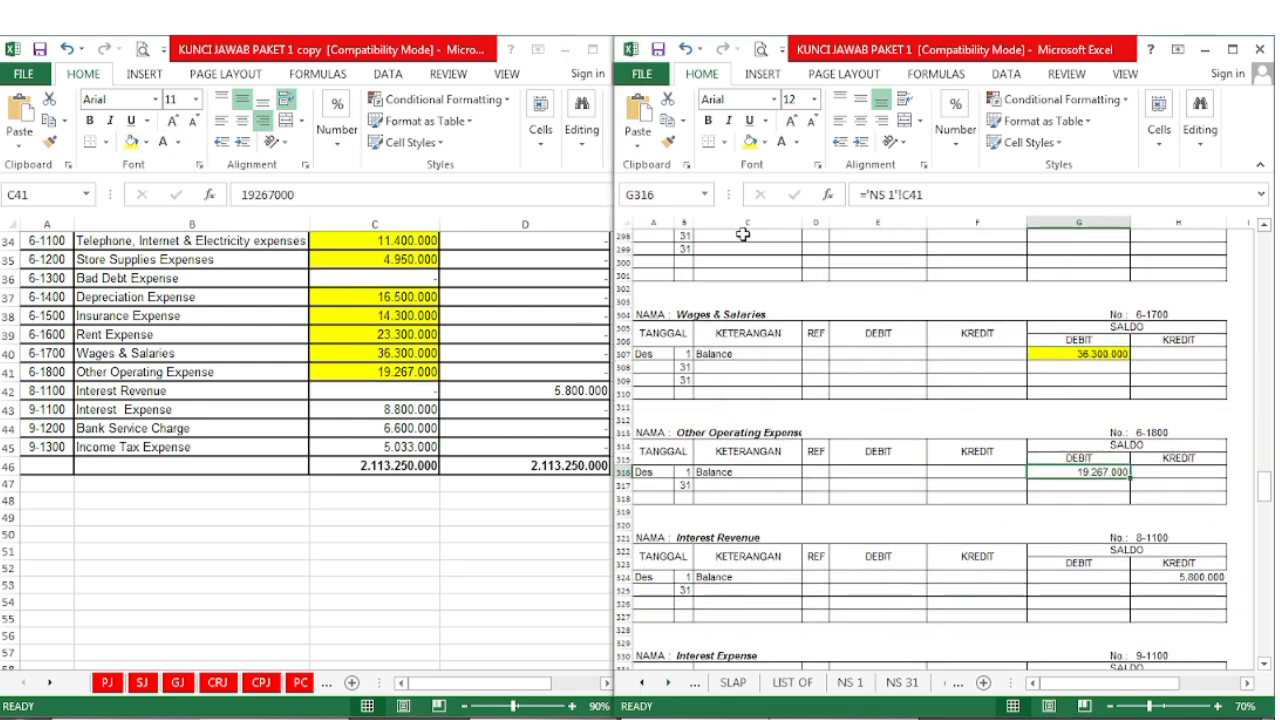
left_click(748, 142)
- Fill the Interest Revenue credit amount in the trial balance and its opening credit balance in the ledger with yellow
left_click(478, 398)
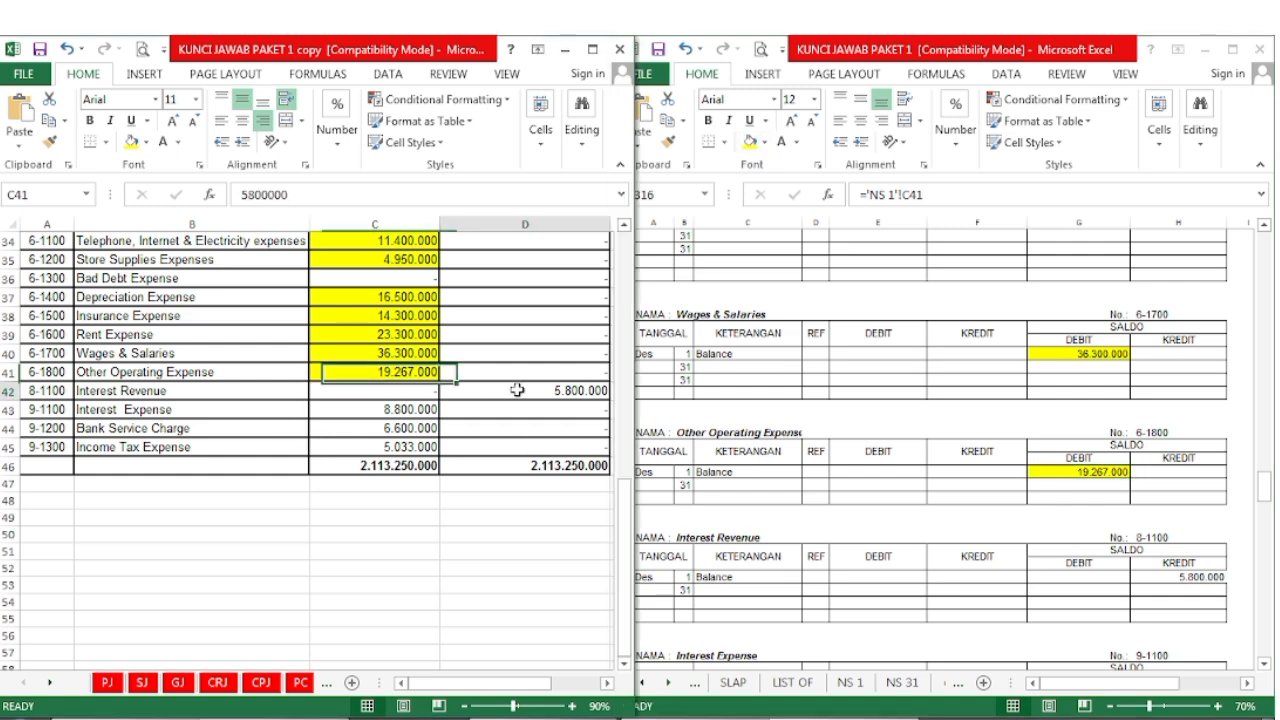
scroll(511, 537, "up", 2)
scroll(511, 543, "up", 1)
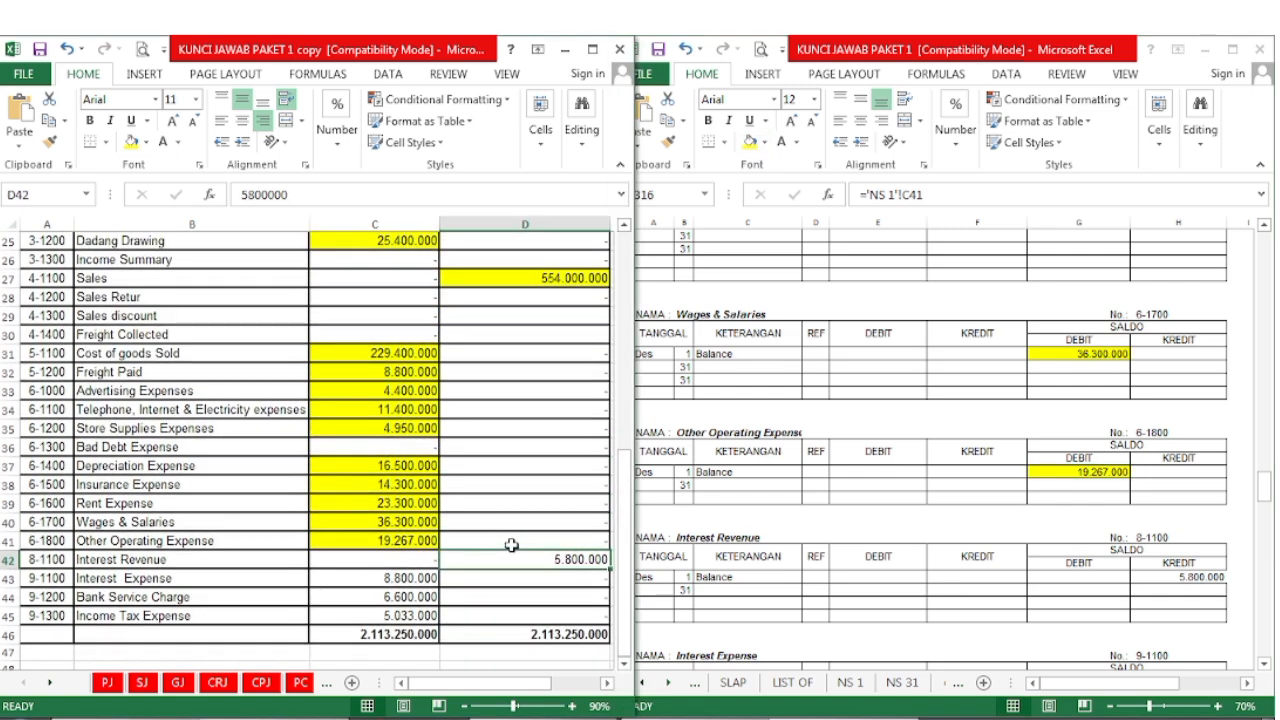
left_click(131, 142)
left_click(880, 588)
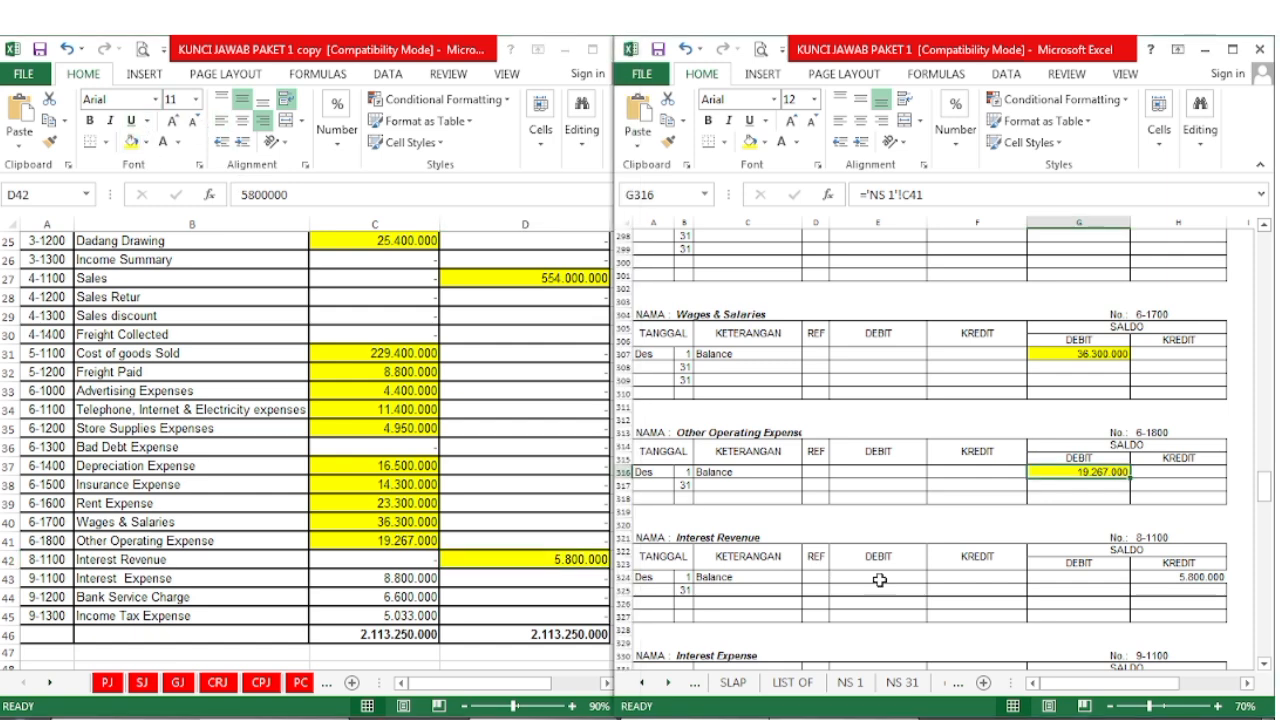
scroll(1120, 513, "down", 2)
left_click(1137, 500)
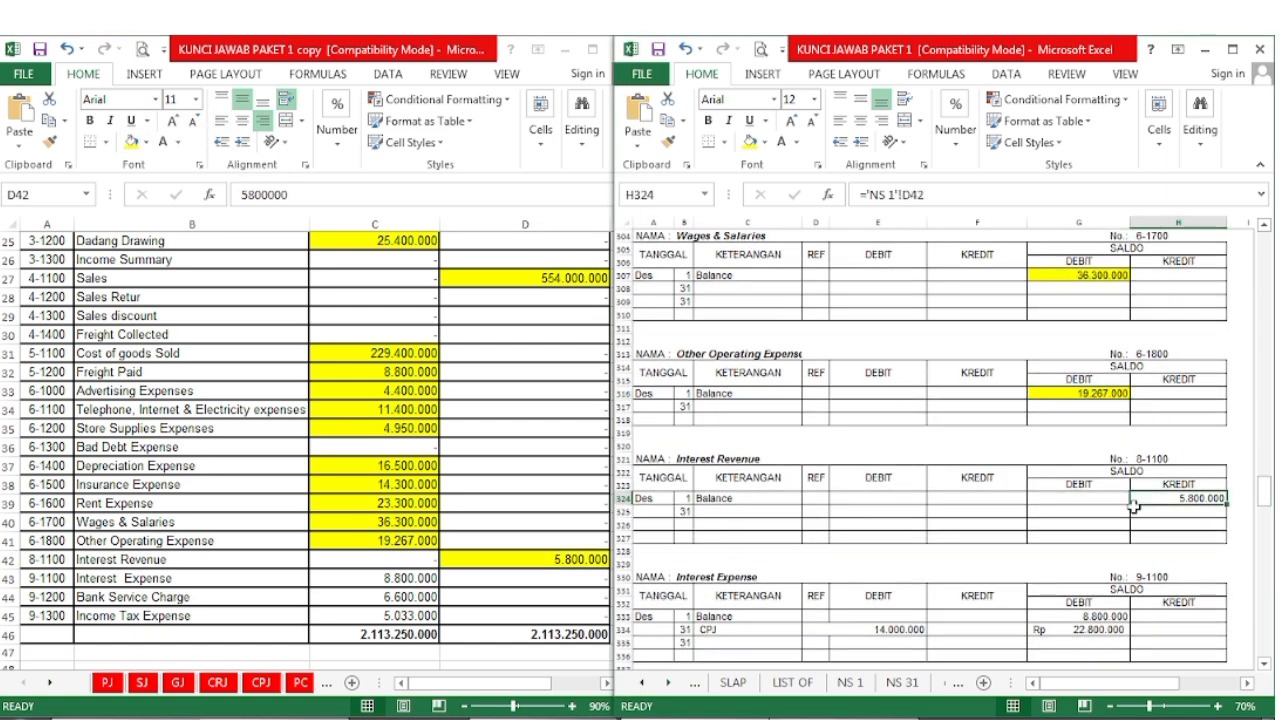
left_click(750, 142)
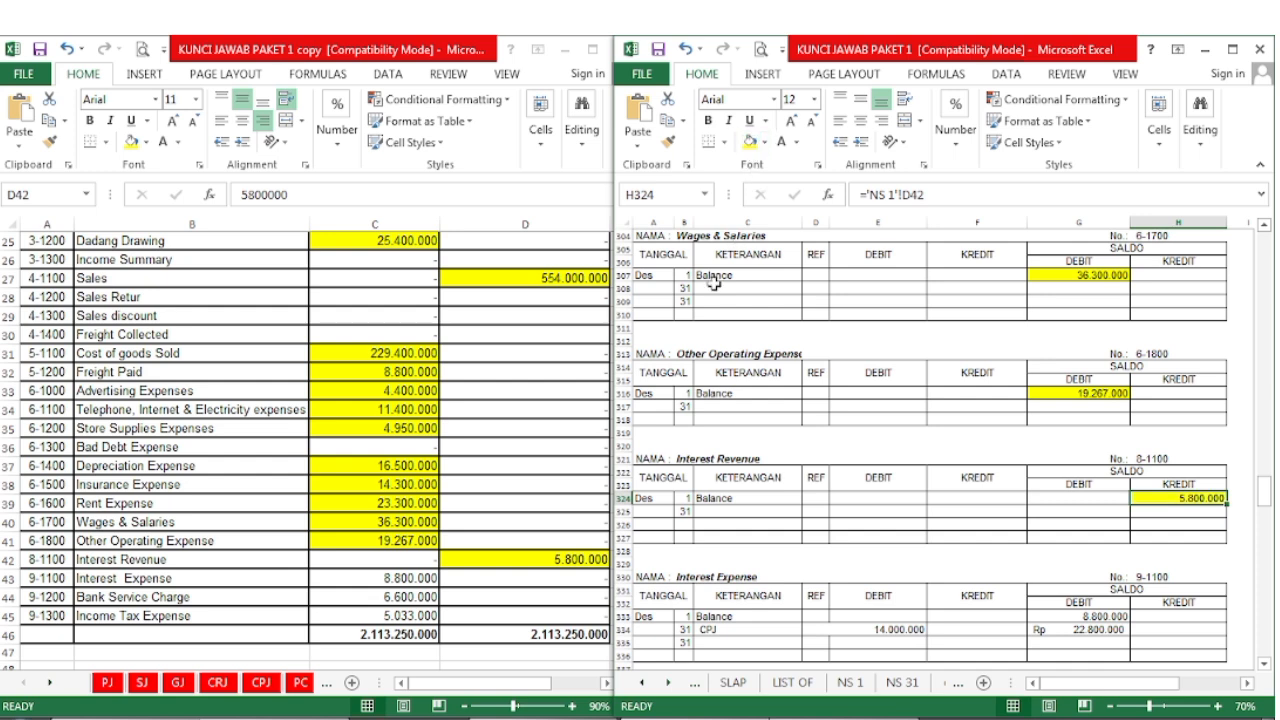
- Fill the Interest Expense debit amount in the trial balance and its opening debit balance in the ledger with yellow
left_click(399, 578)
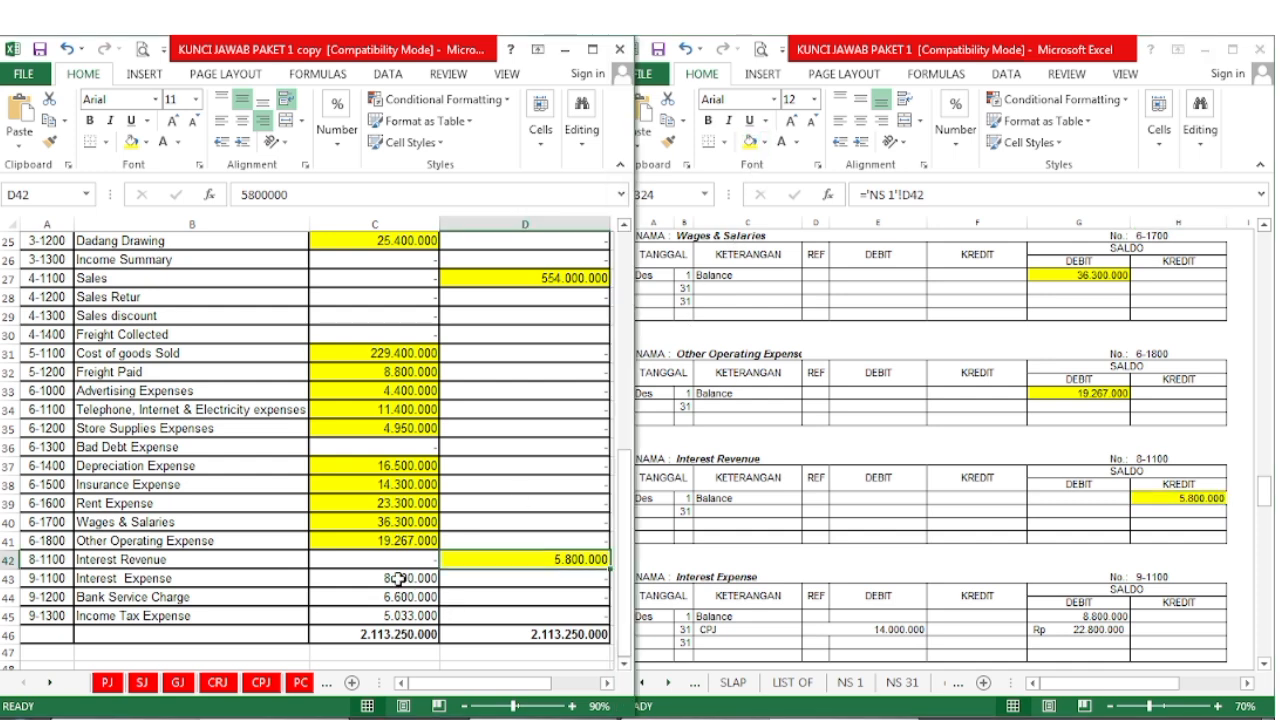
left_click(399, 578)
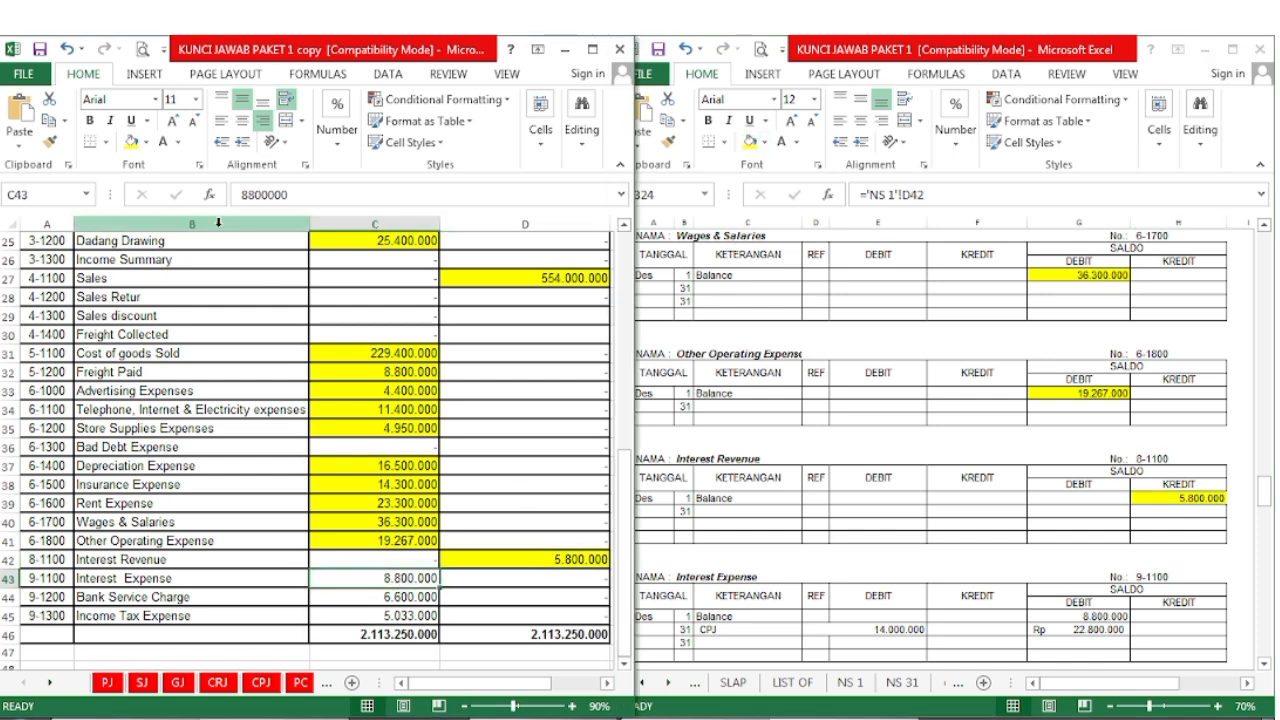
left_click(131, 142)
left_click(1052, 598)
scroll(1052, 598, "down", 2)
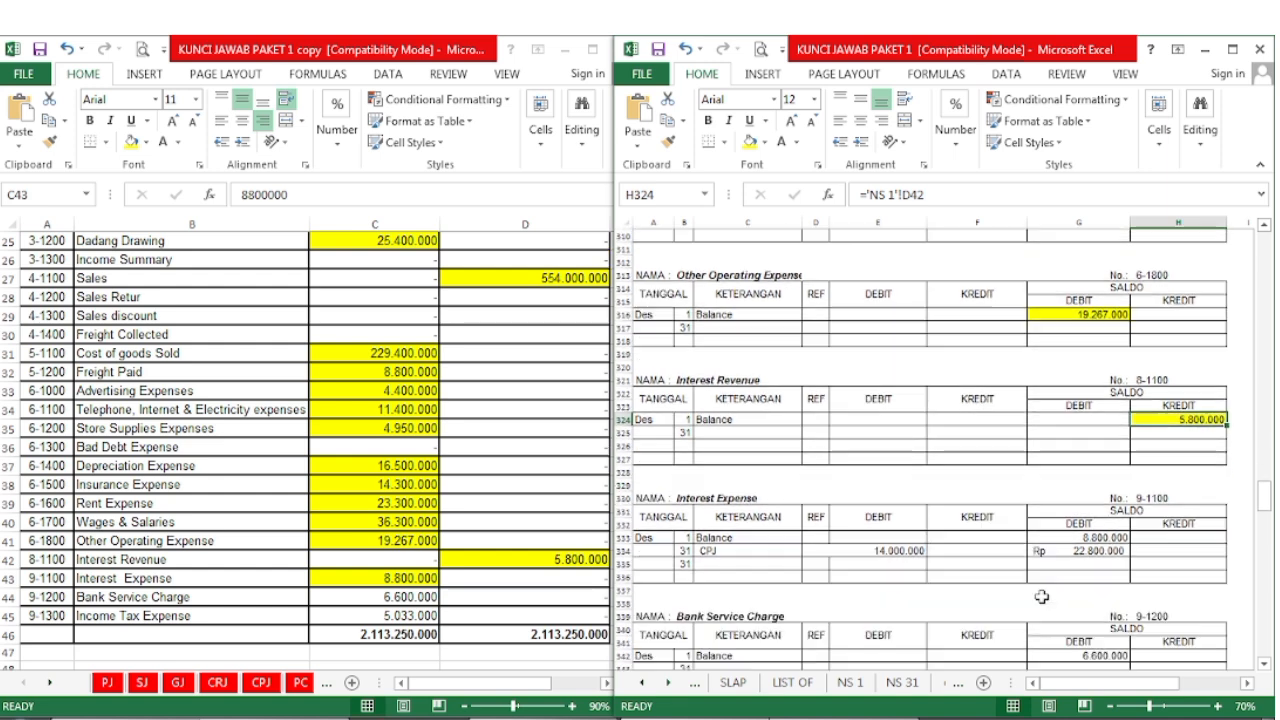
left_click(1105, 538)
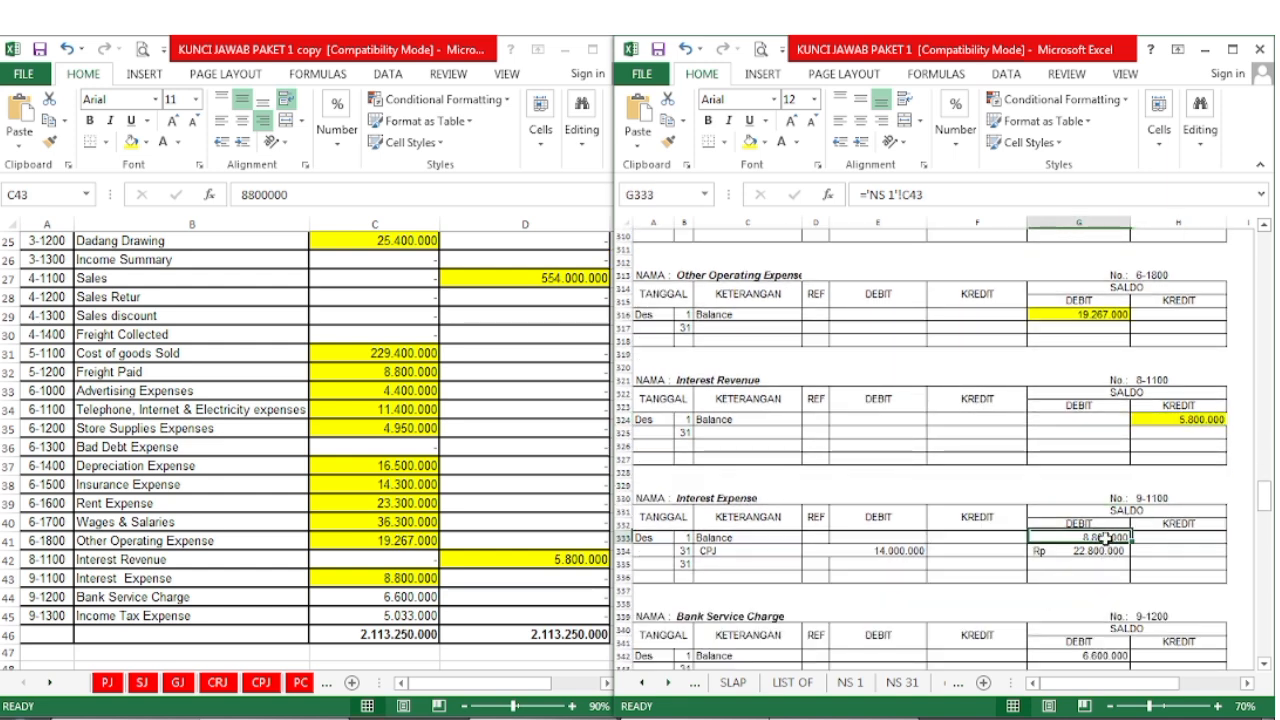
left_click(750, 142)
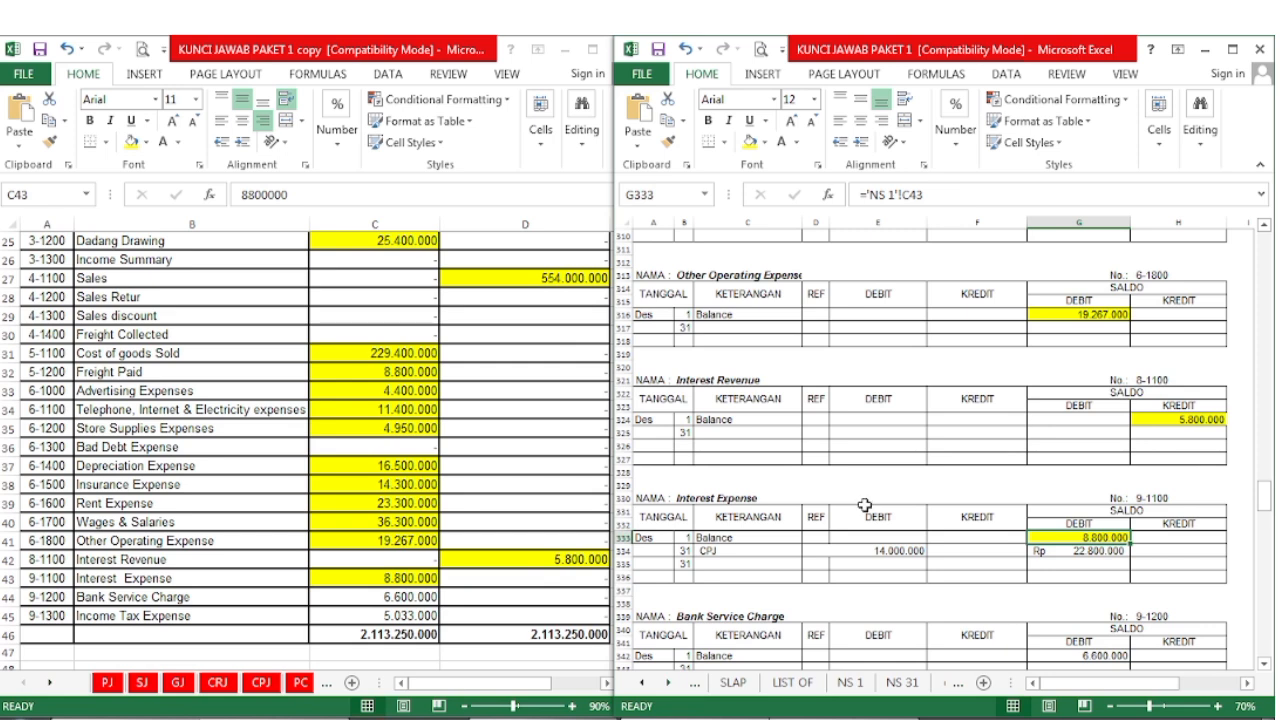
- Fill the Bank Service Charge debit amount in the trial balance and its opening debit balance in the ledger with yellow
scroll(870, 585, "down", 4)
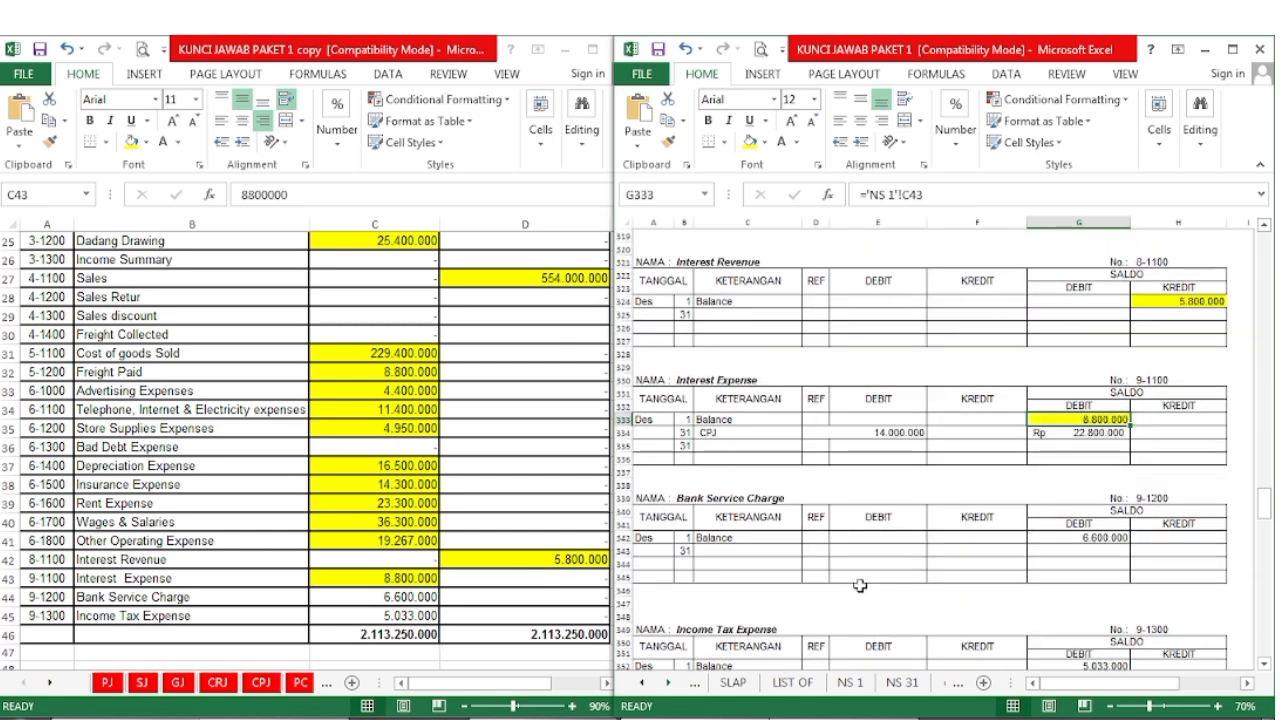
left_click(343, 640)
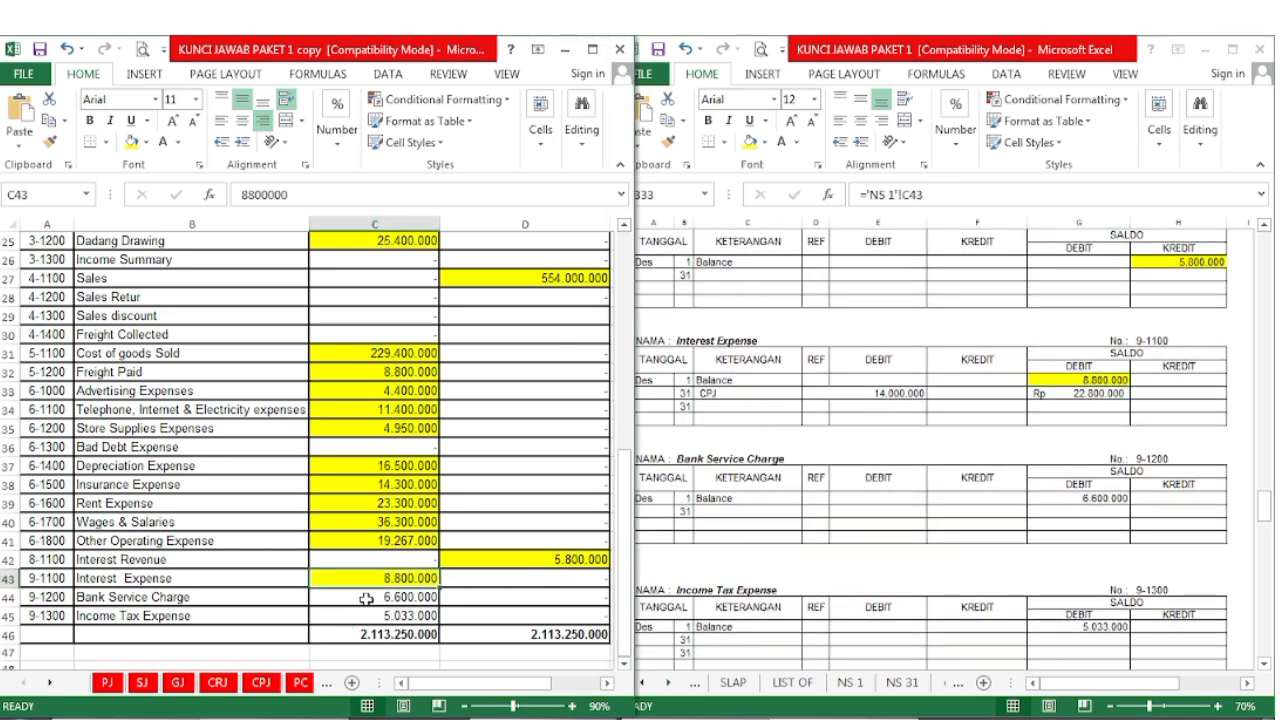
left_click(366, 598)
left_click(131, 141)
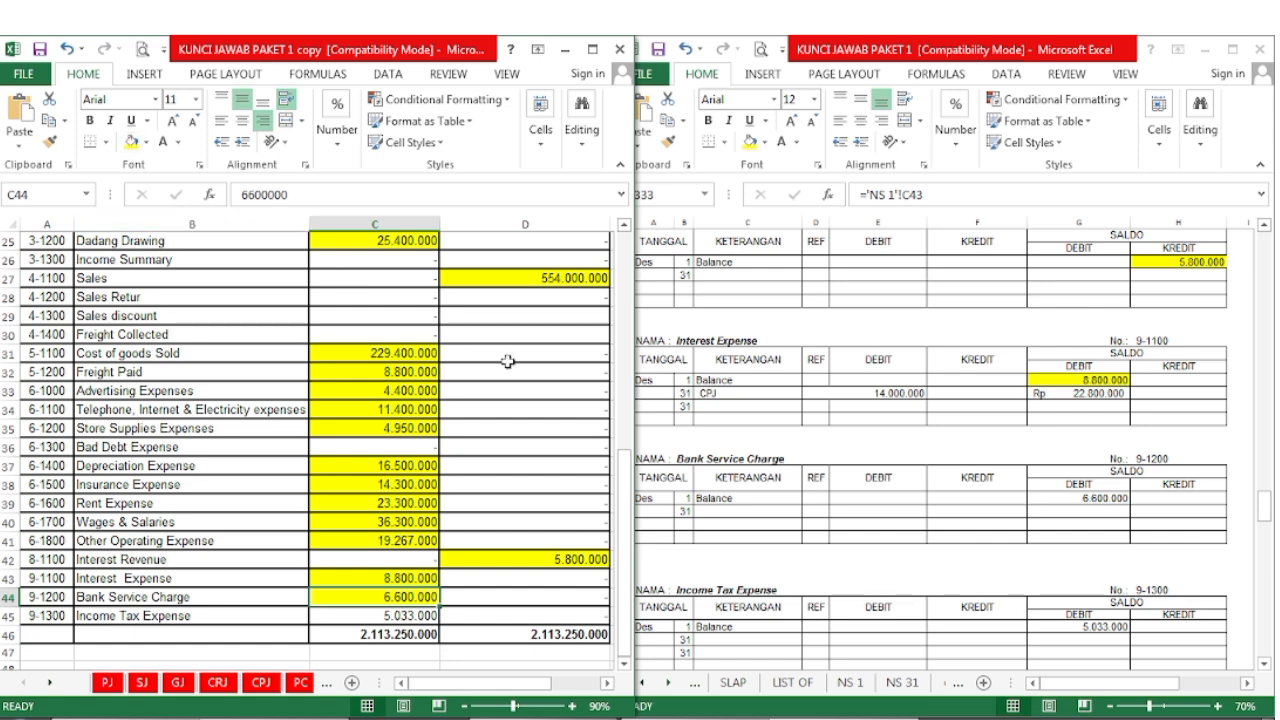
left_click(1027, 515)
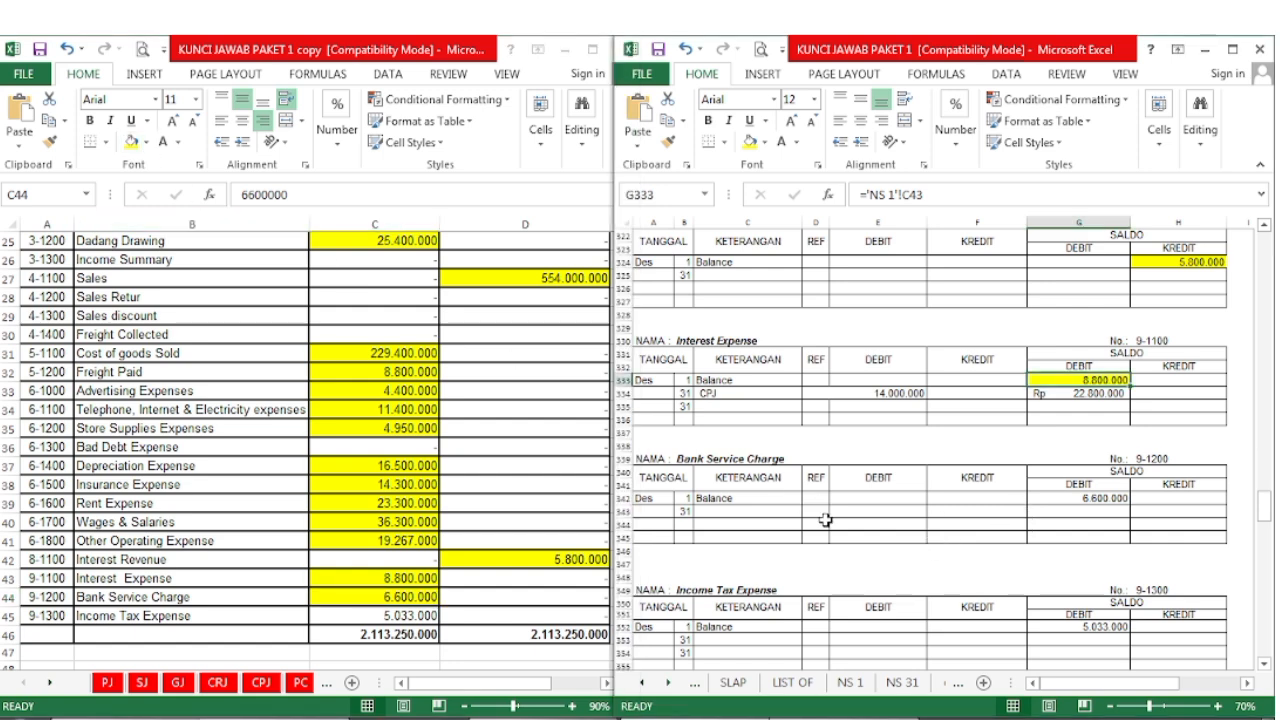
left_click(1091, 498)
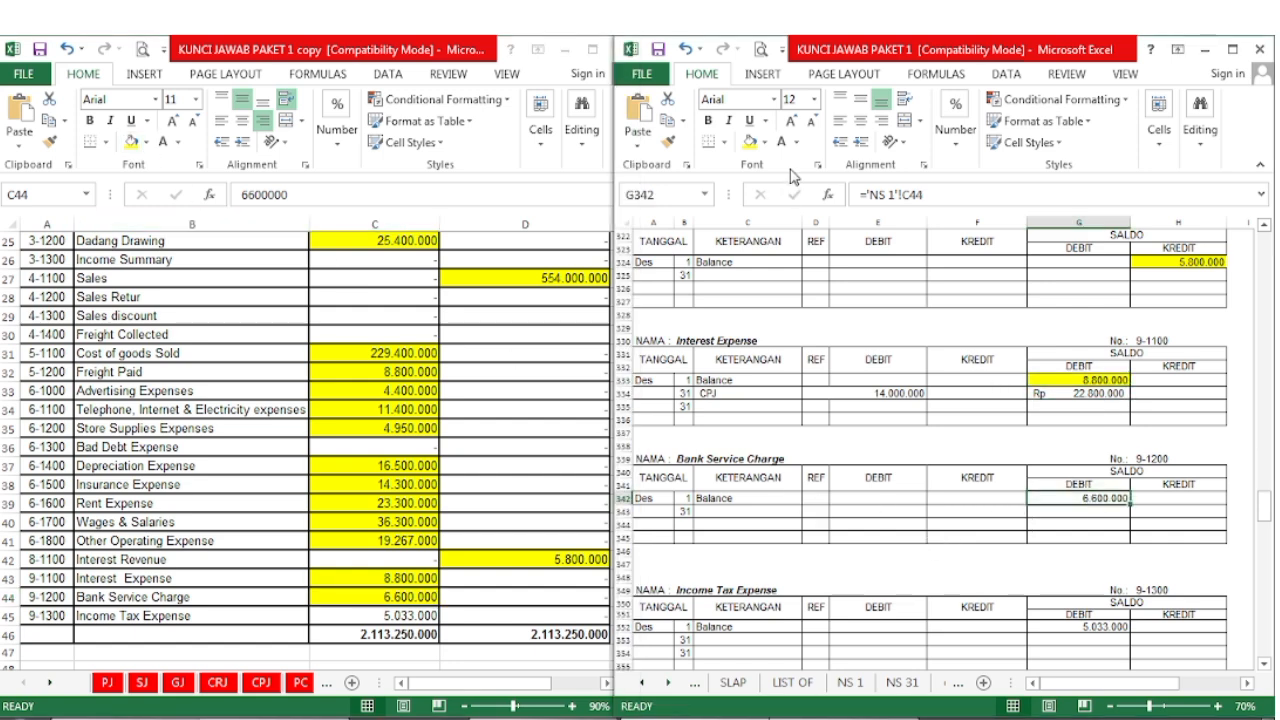
left_click(750, 141)
- Fill the Income Tax Expense debit amount in the trial balance and its opening debit balance in the ledger with yellow
scroll(788, 287, "down", 3)
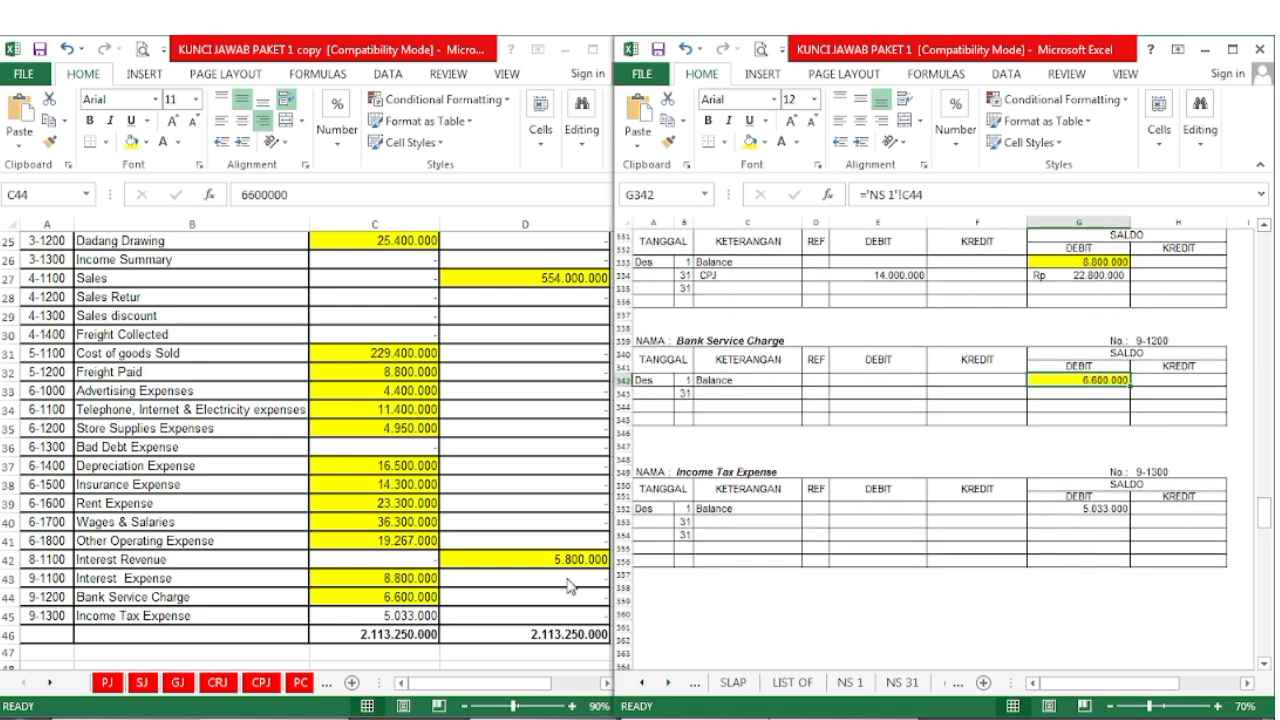
left_click(372, 603)
left_click(380, 614)
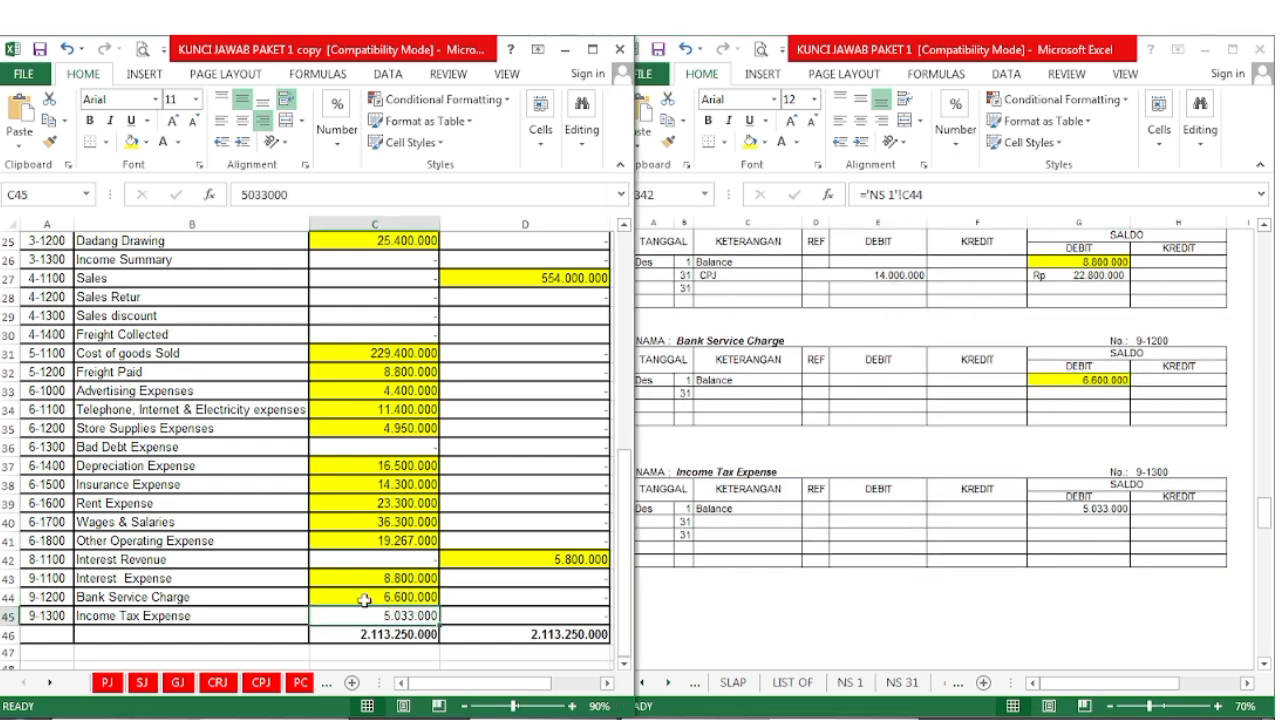
left_click(131, 141)
left_click(1051, 507)
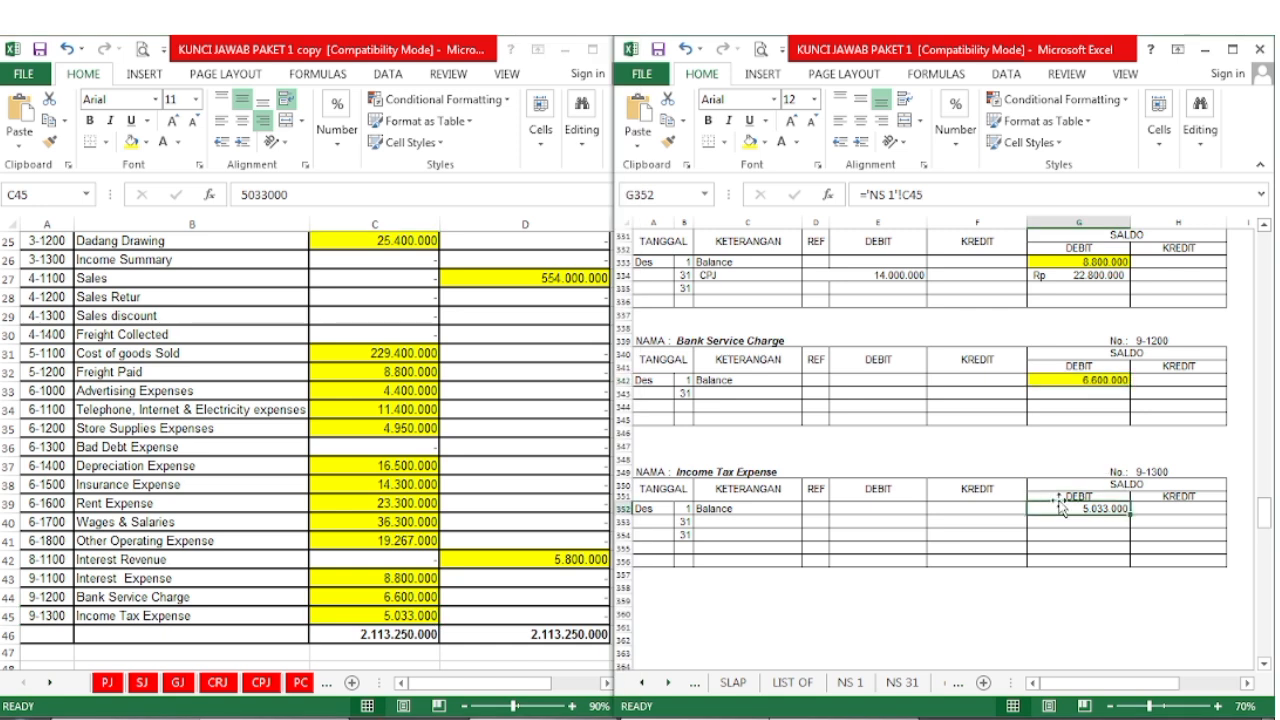
left_click(749, 141)
- Show the December 2022 purchase journal at 70% zoom alongside the beginning of the general ledger
left_click_drag(1266, 517, 1260, 225)
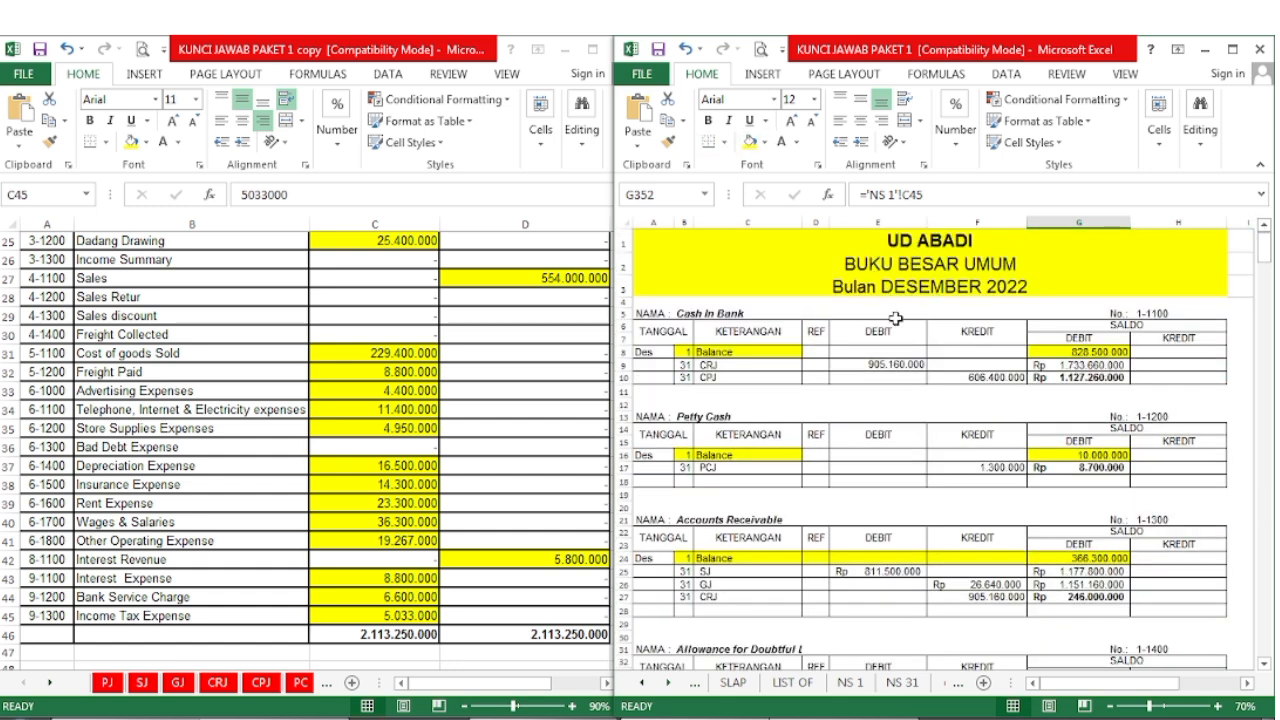
left_click(443, 388)
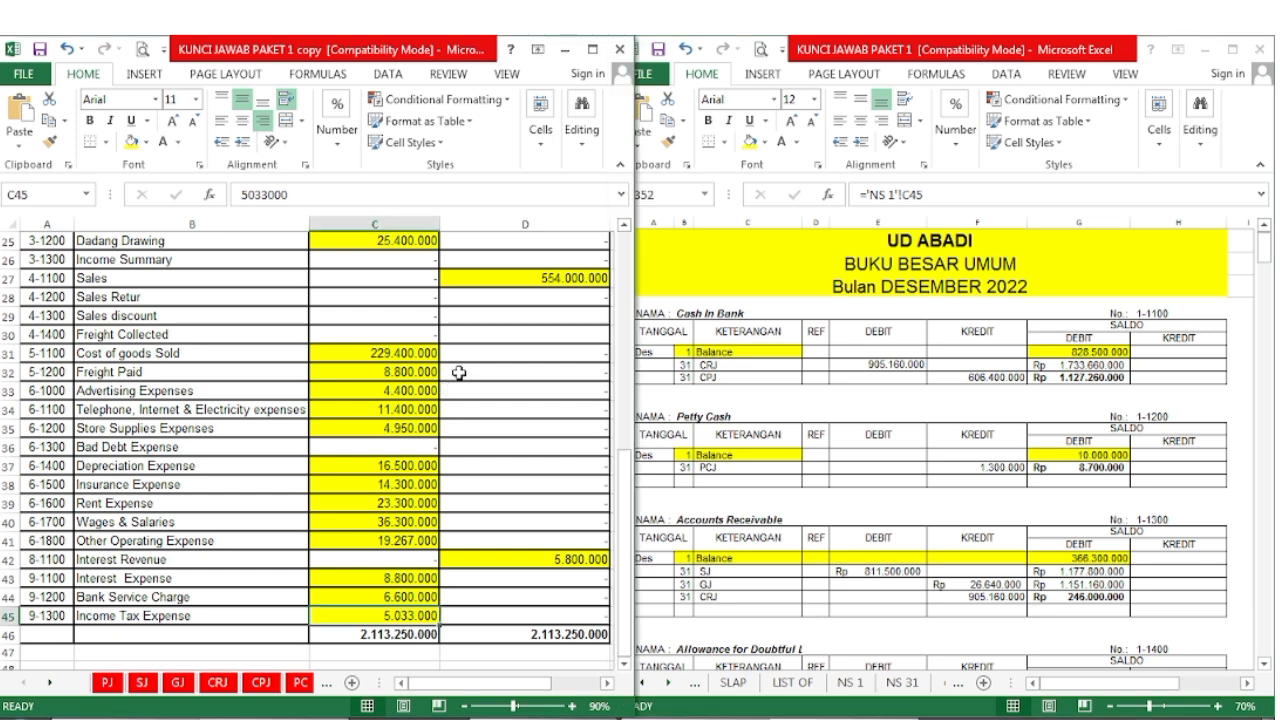
scroll(459, 371, "up", 4)
scroll(560, 396, "up", 4)
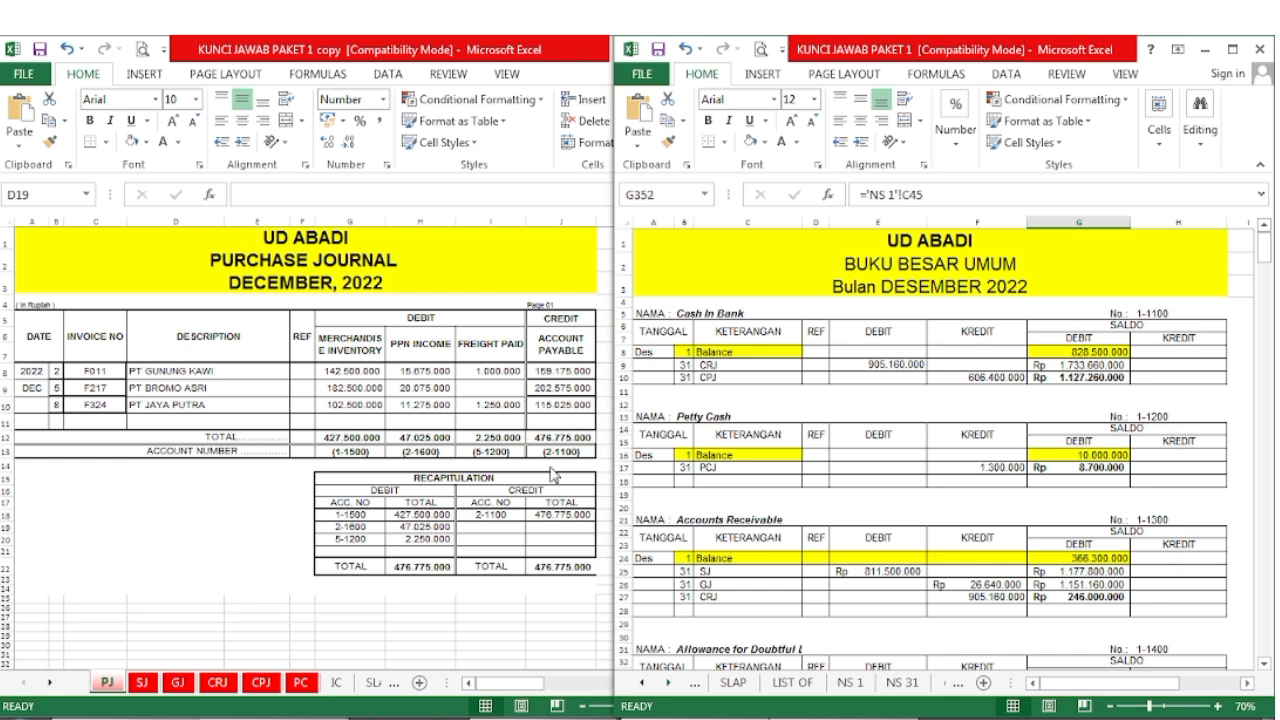
left_click(481, 491)
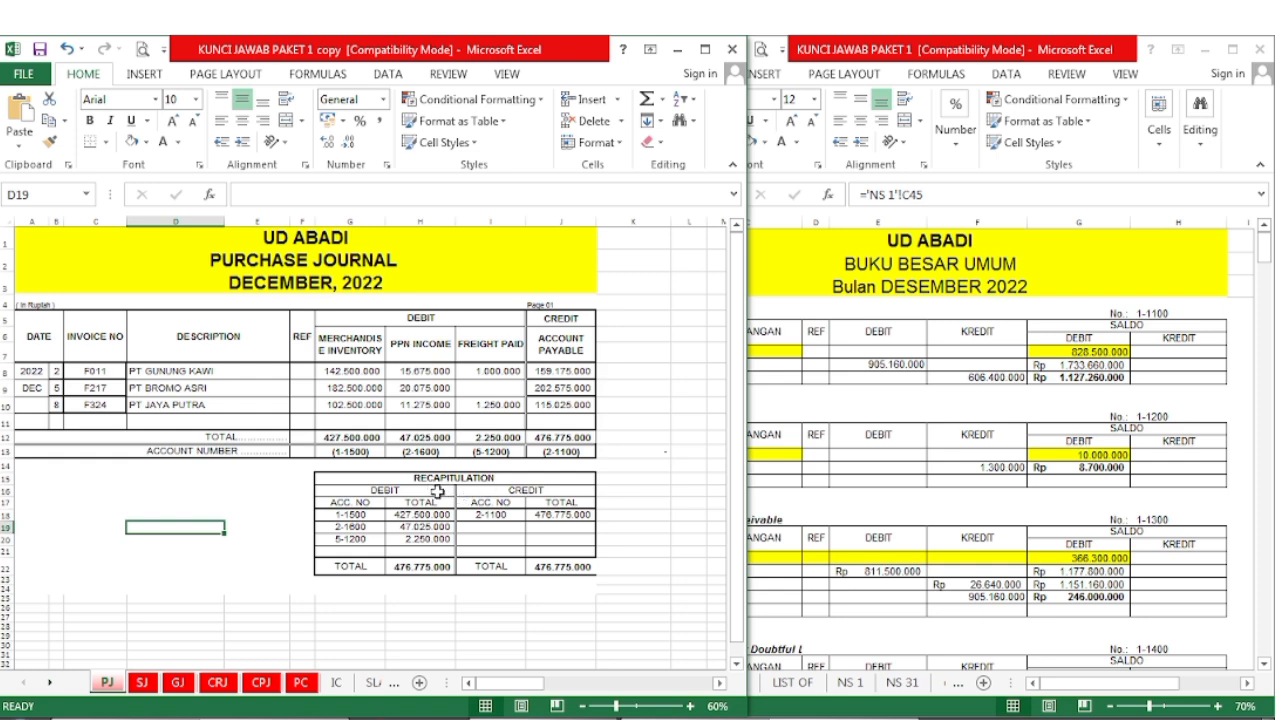
left_click(689, 706)
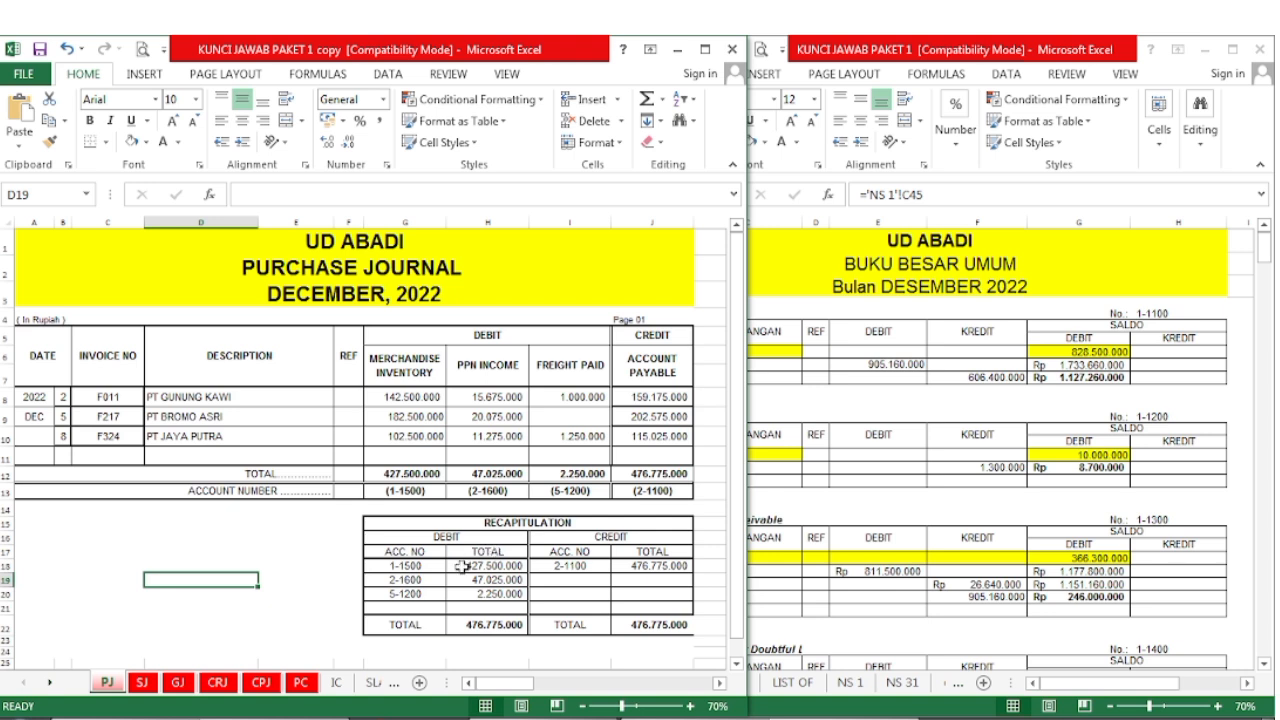
left_click(906, 421)
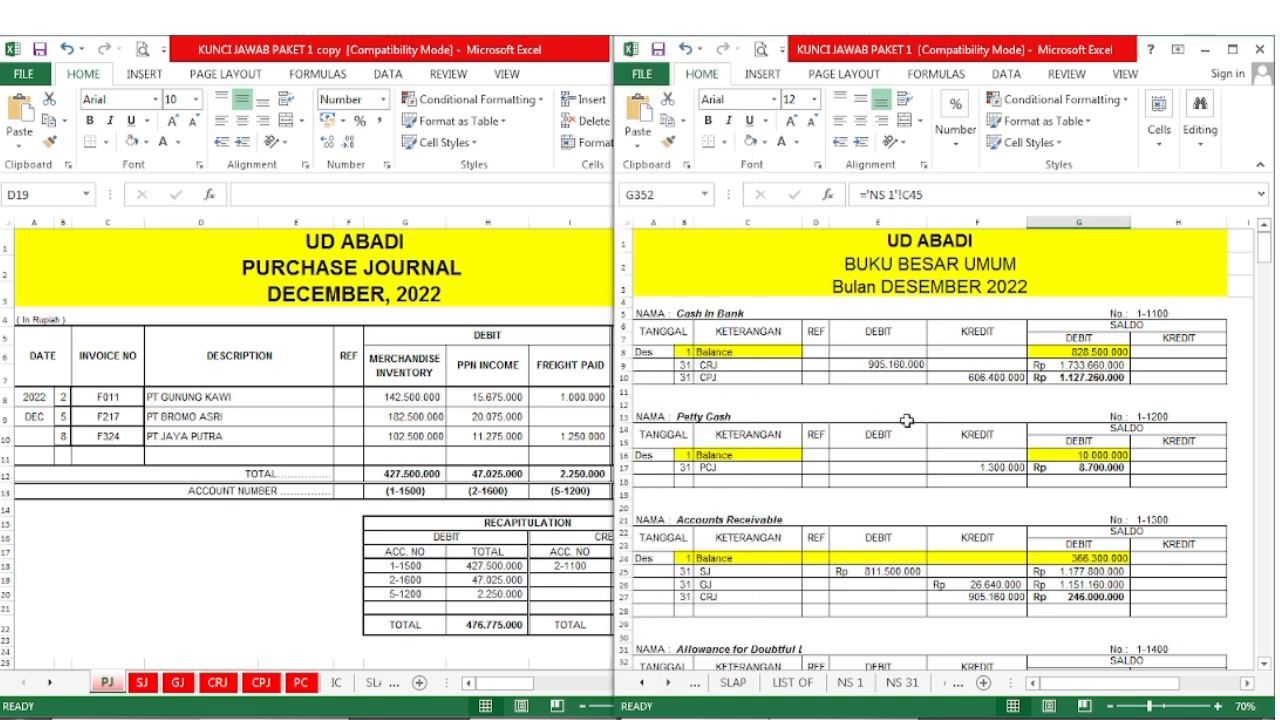
left_click(362, 662)
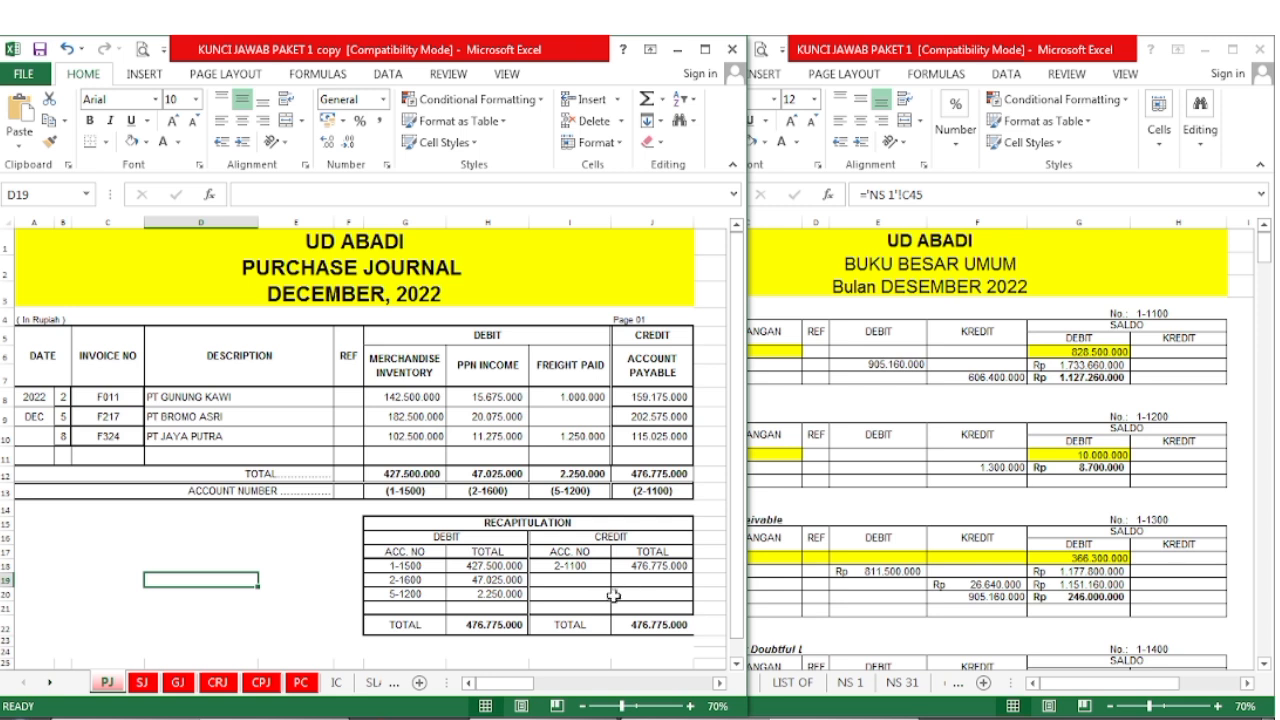
left_click(988, 533)
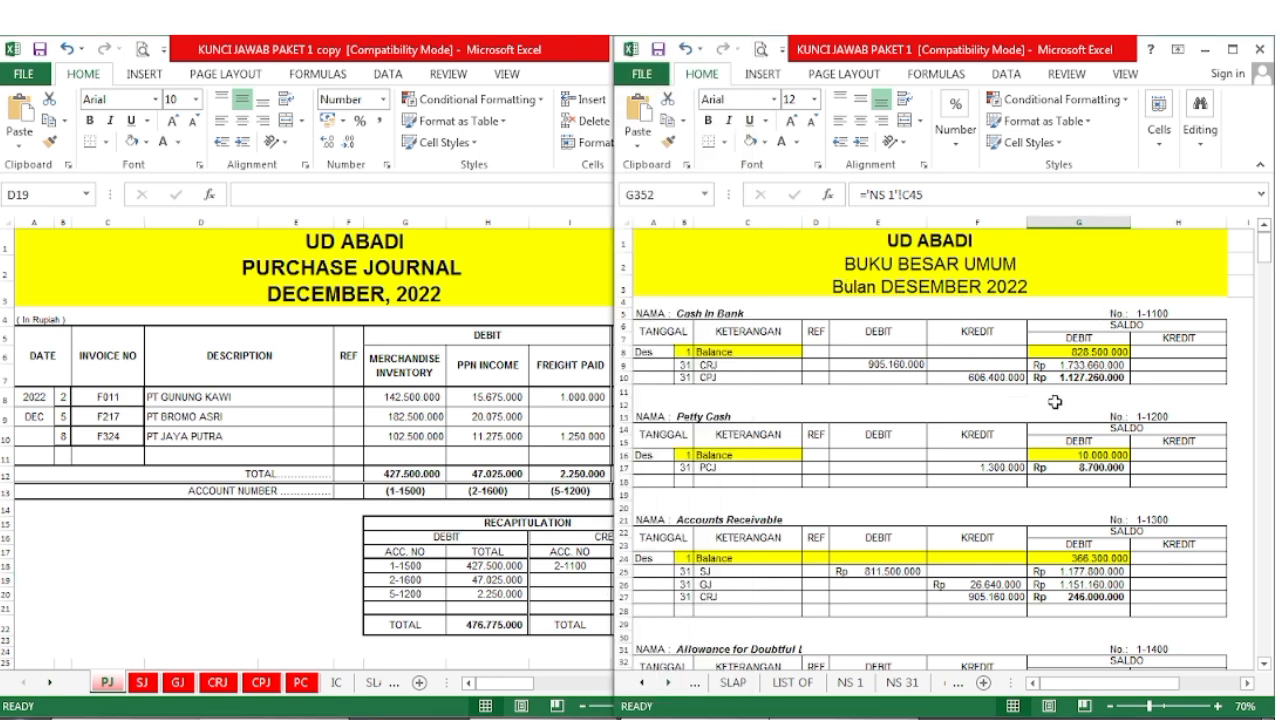
left_click(498, 620)
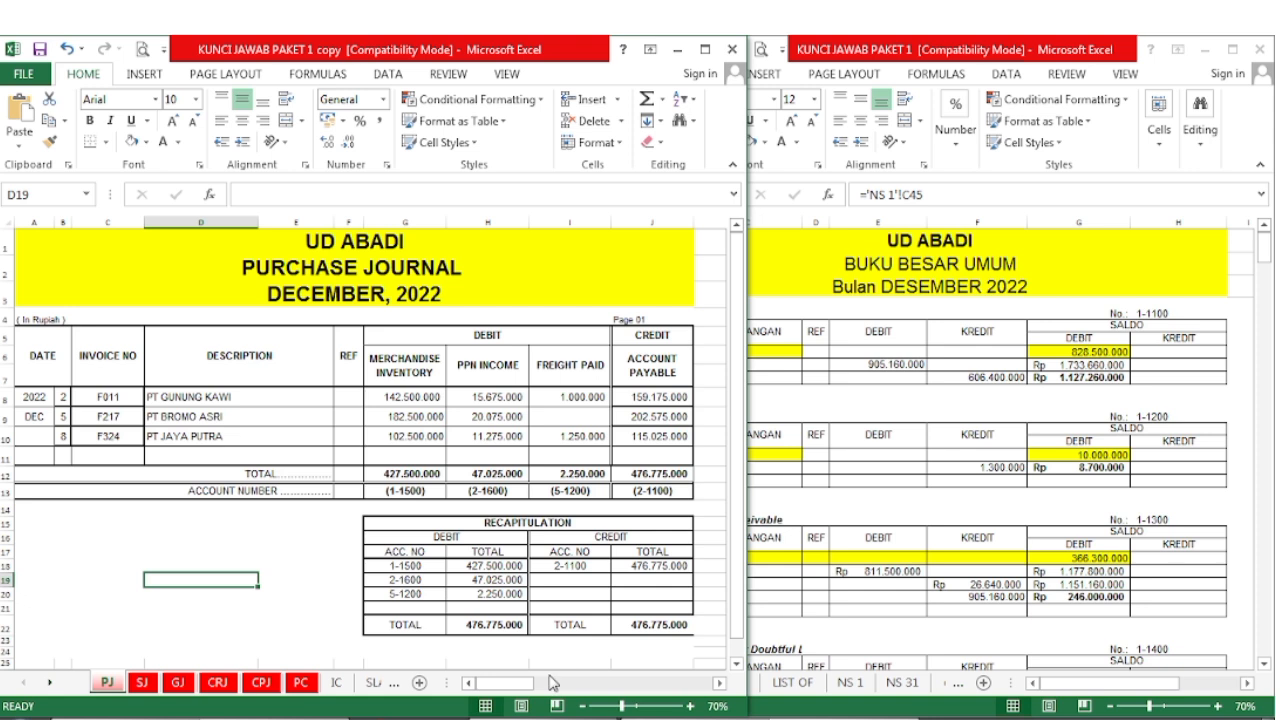
- Fill the account 1-1500 number and debit total in the purchase journal recapitulation with yellow
left_click_drag(391, 570, 487, 566)
left_click(146, 141)
left_click(183, 275)
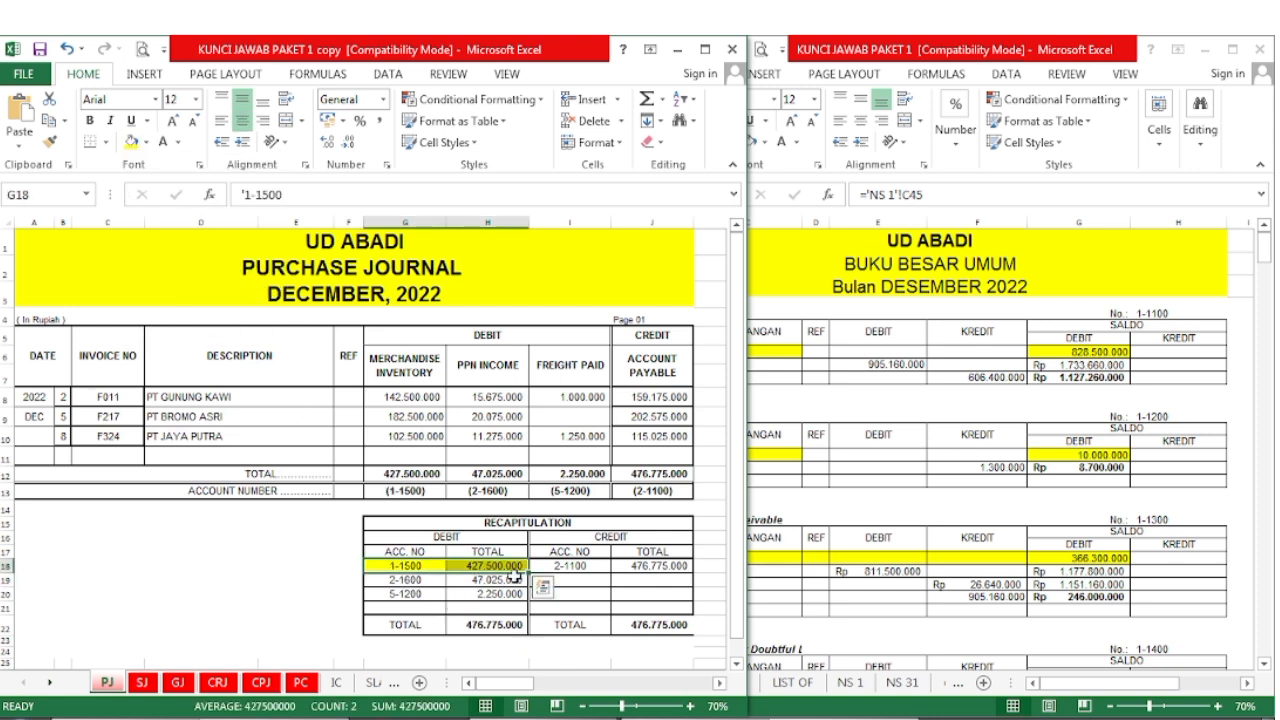
- Fill the PJ posting from its date to its debit amount, plus its running debit balance, in the Merchandise Inventory ledger with yellow
left_click(845, 567)
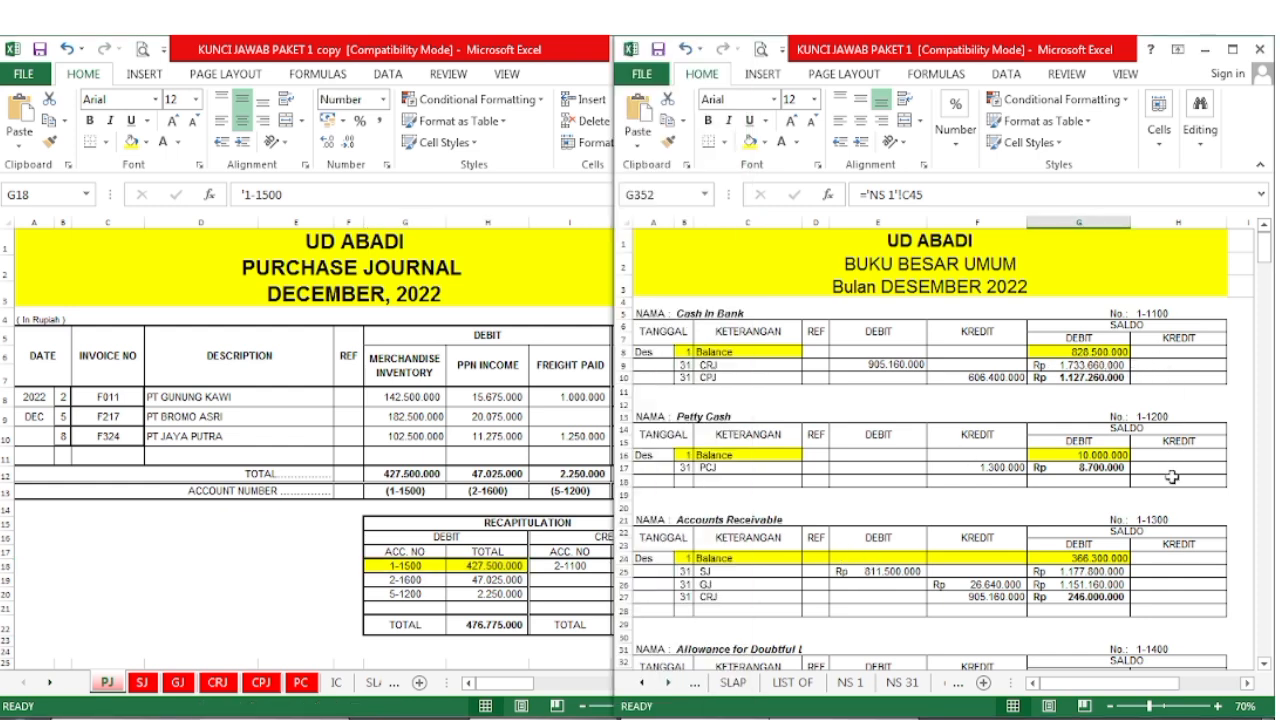
scroll(1172, 478, "down", 7)
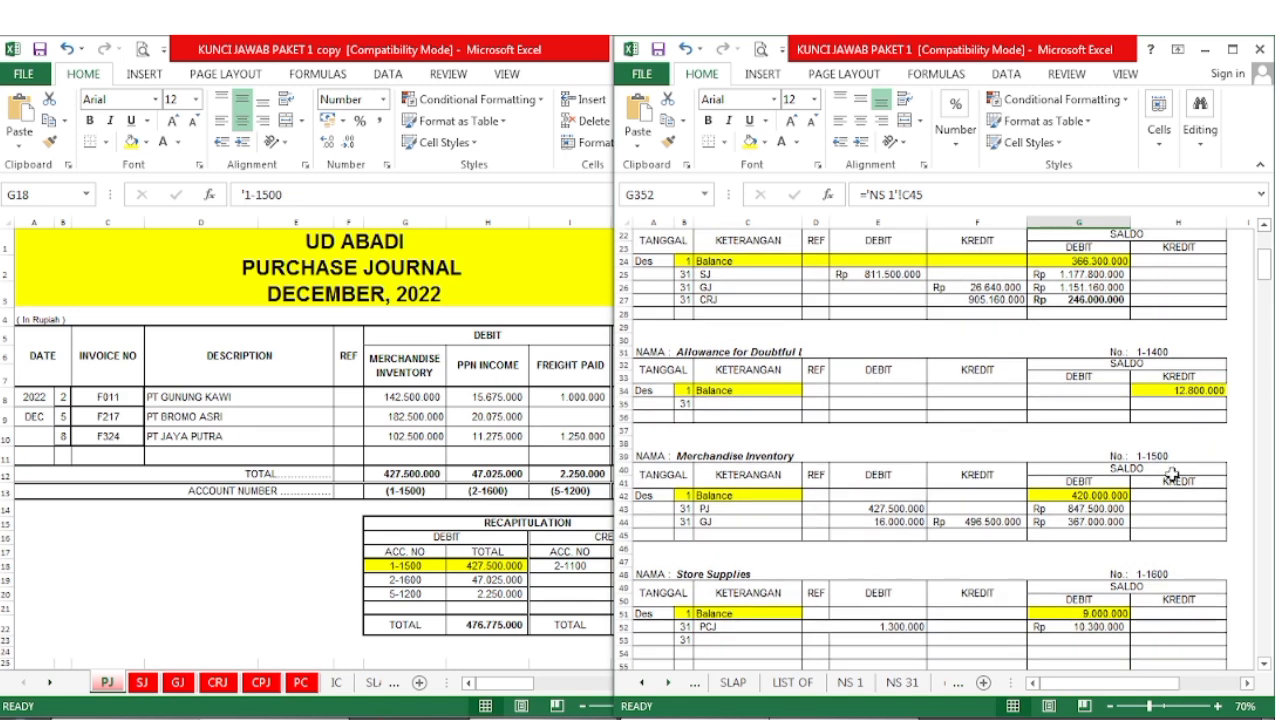
left_click(685, 509)
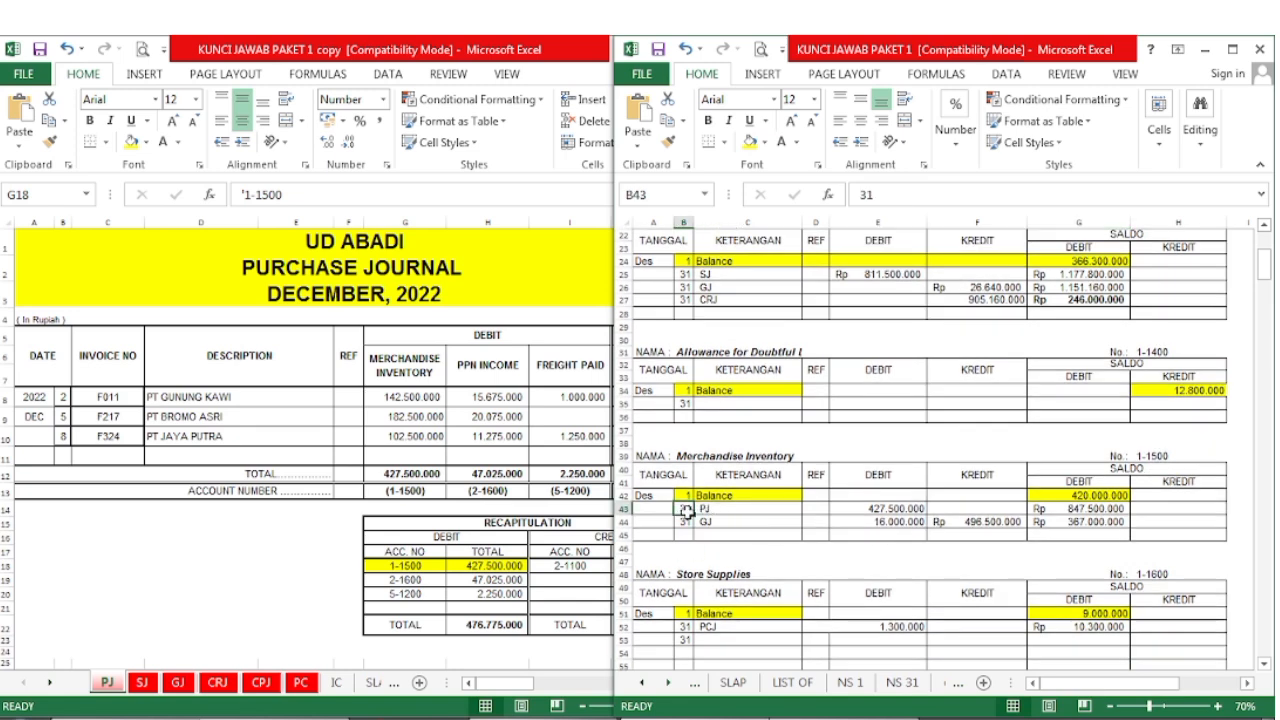
left_click_drag(685, 509, 900, 510)
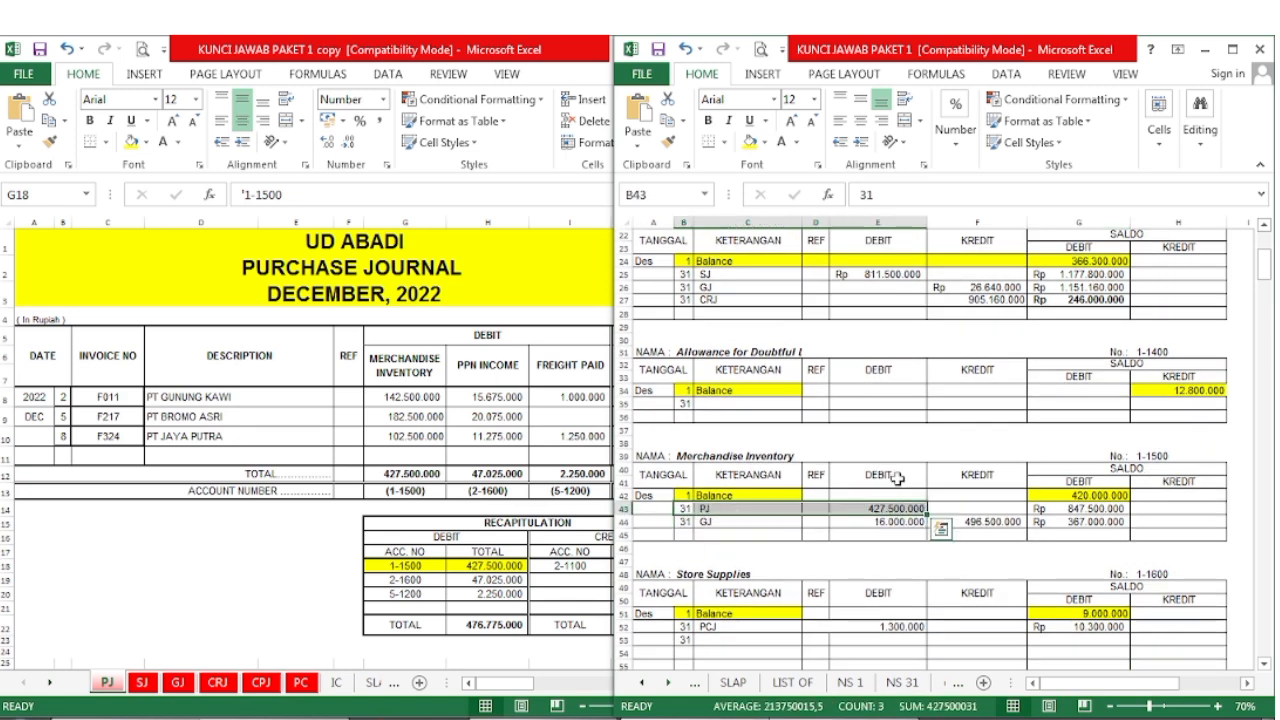
left_click(750, 141)
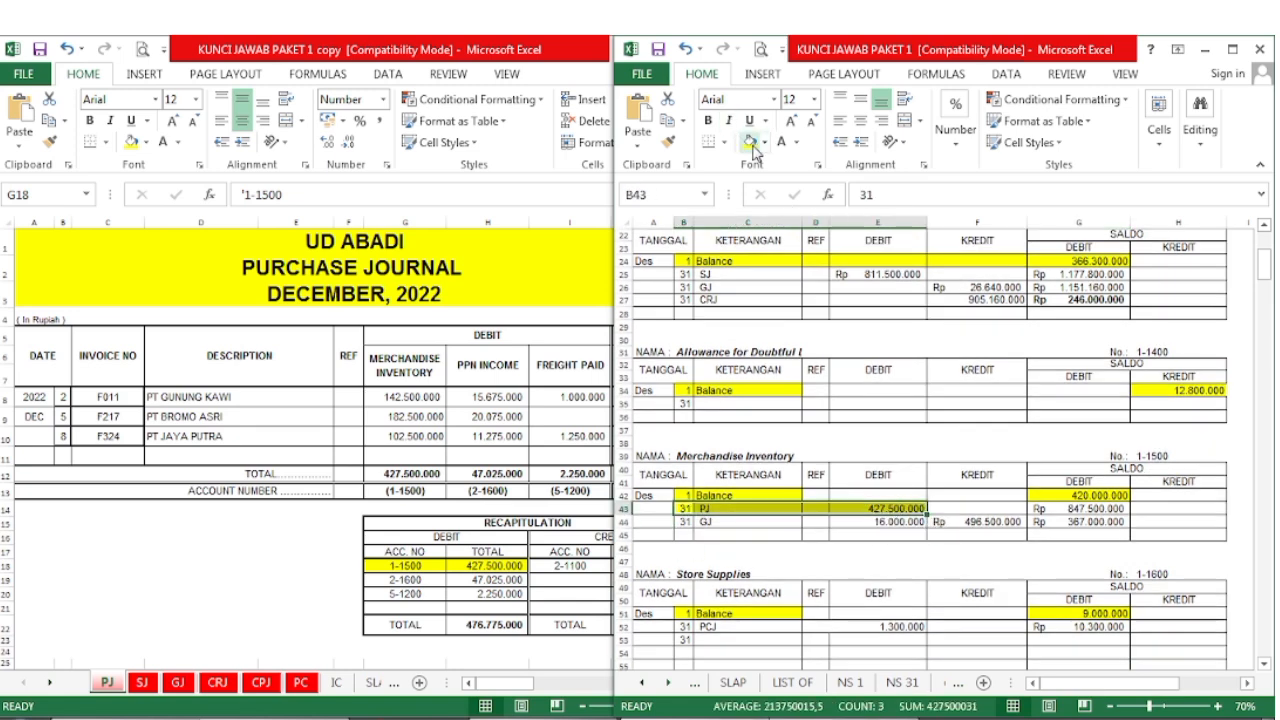
left_click(1015, 522)
left_click(1115, 497)
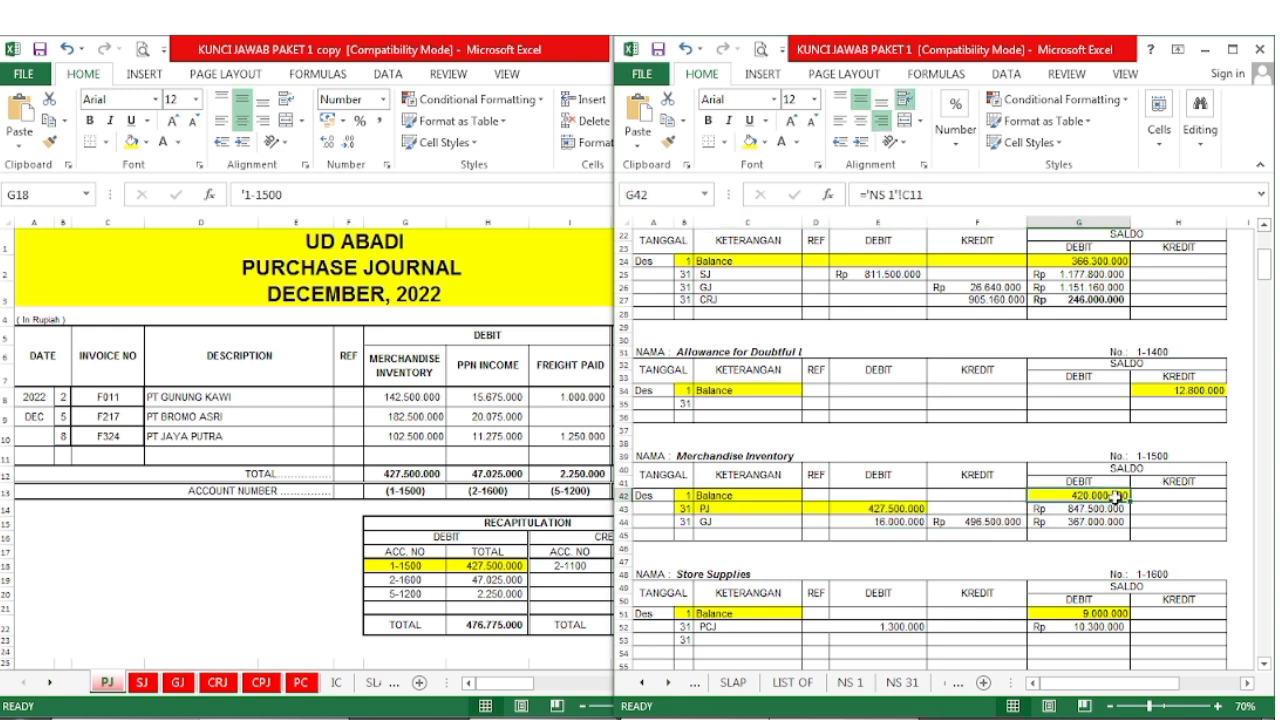
left_click(1047, 510)
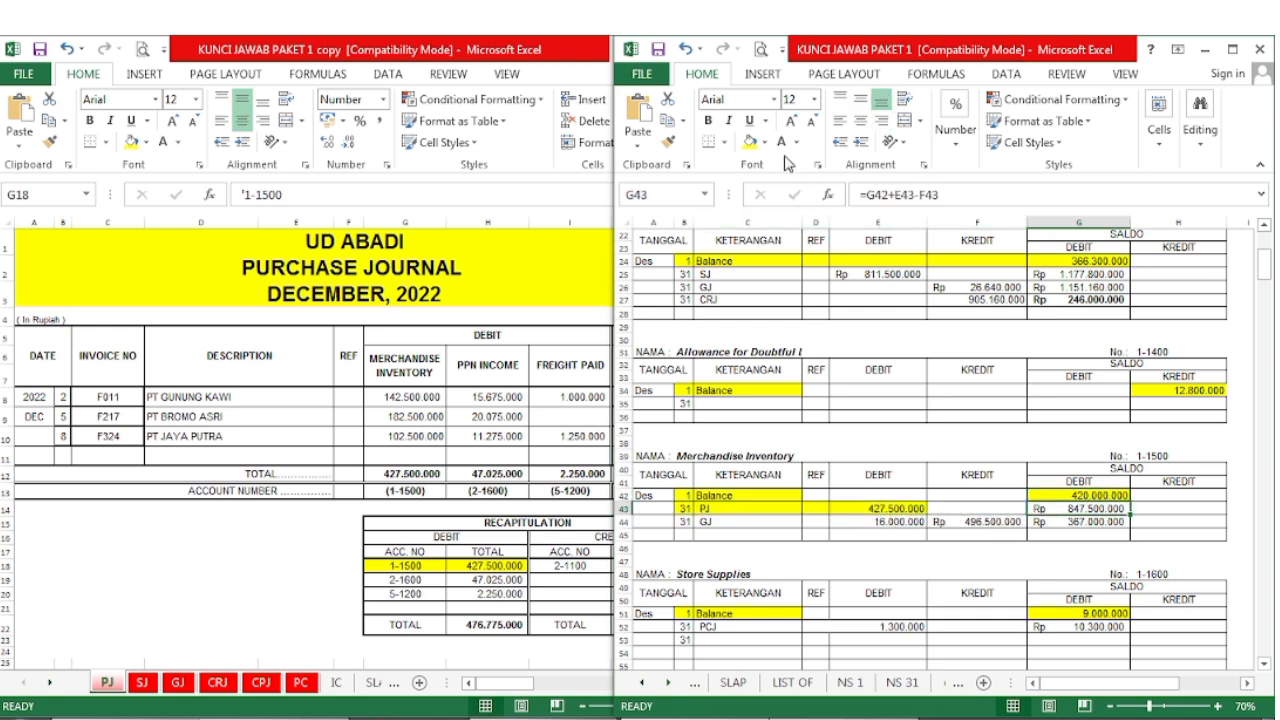
left_click(750, 141)
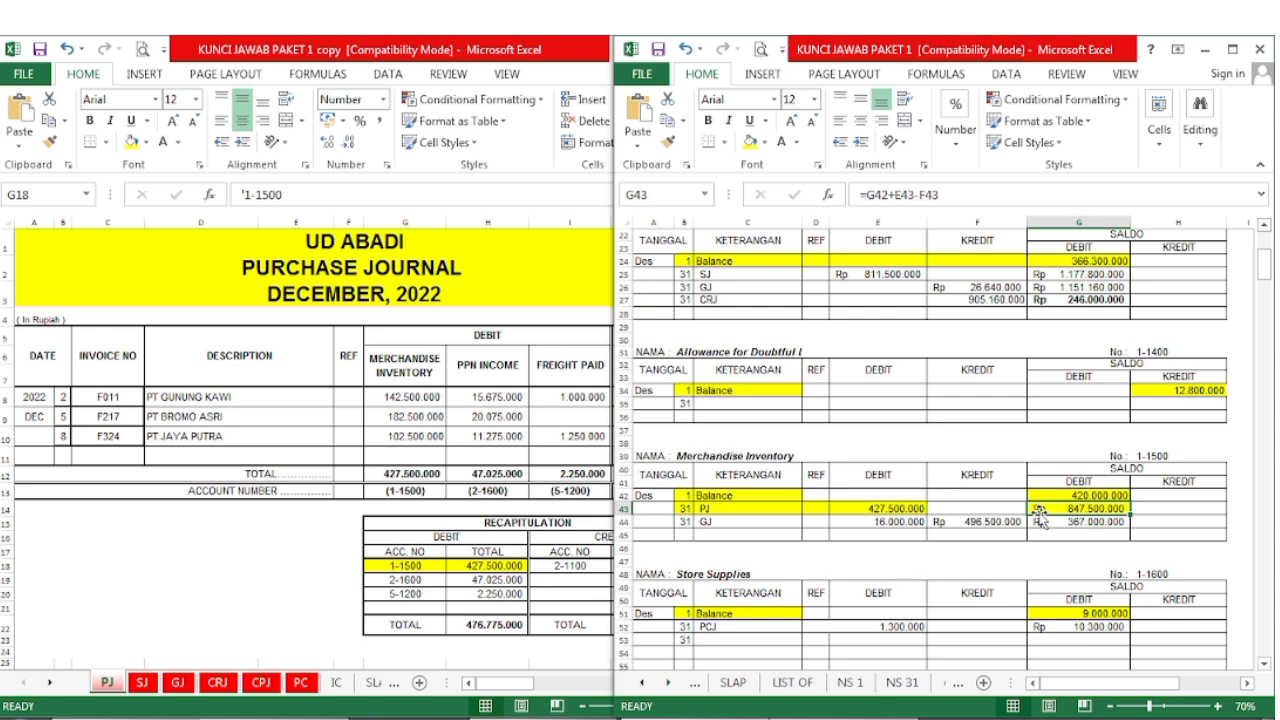
- Fill the account 2-1600 number and debit total in the purchase journal recapitulation with yellow
left_click(400, 613)
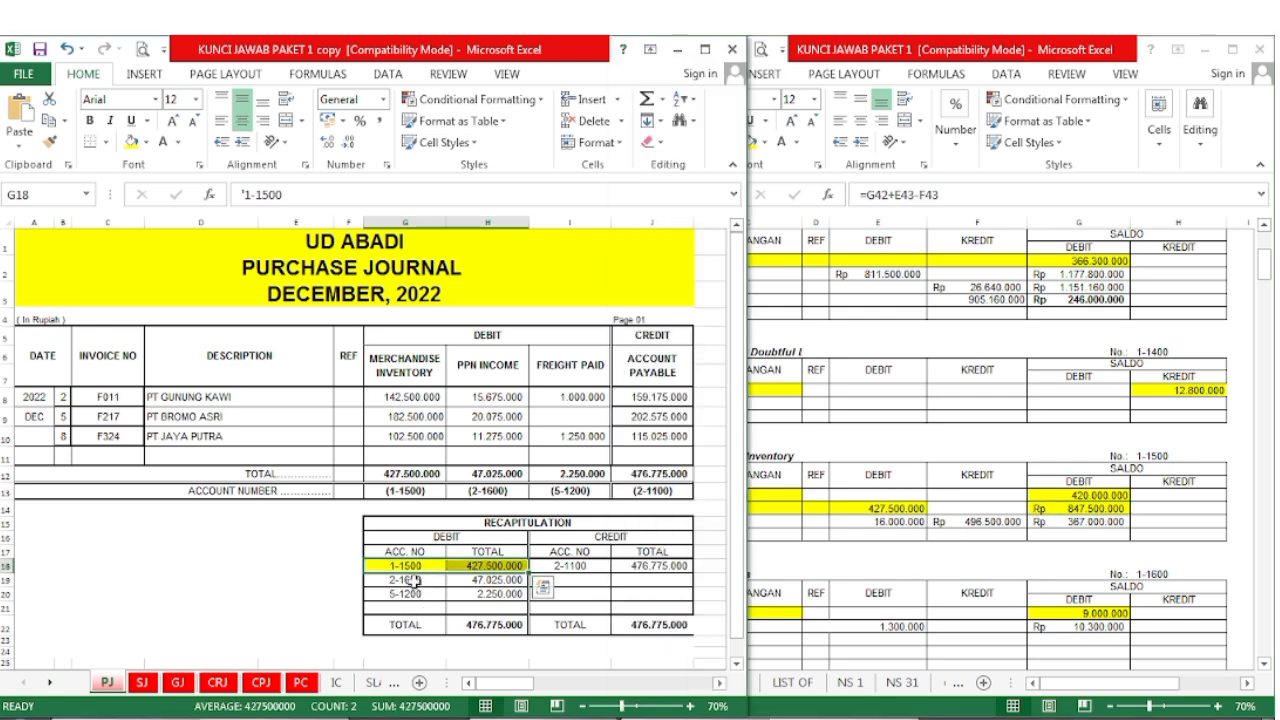
left_click(414, 581)
left_click_drag(410, 580, 495, 580)
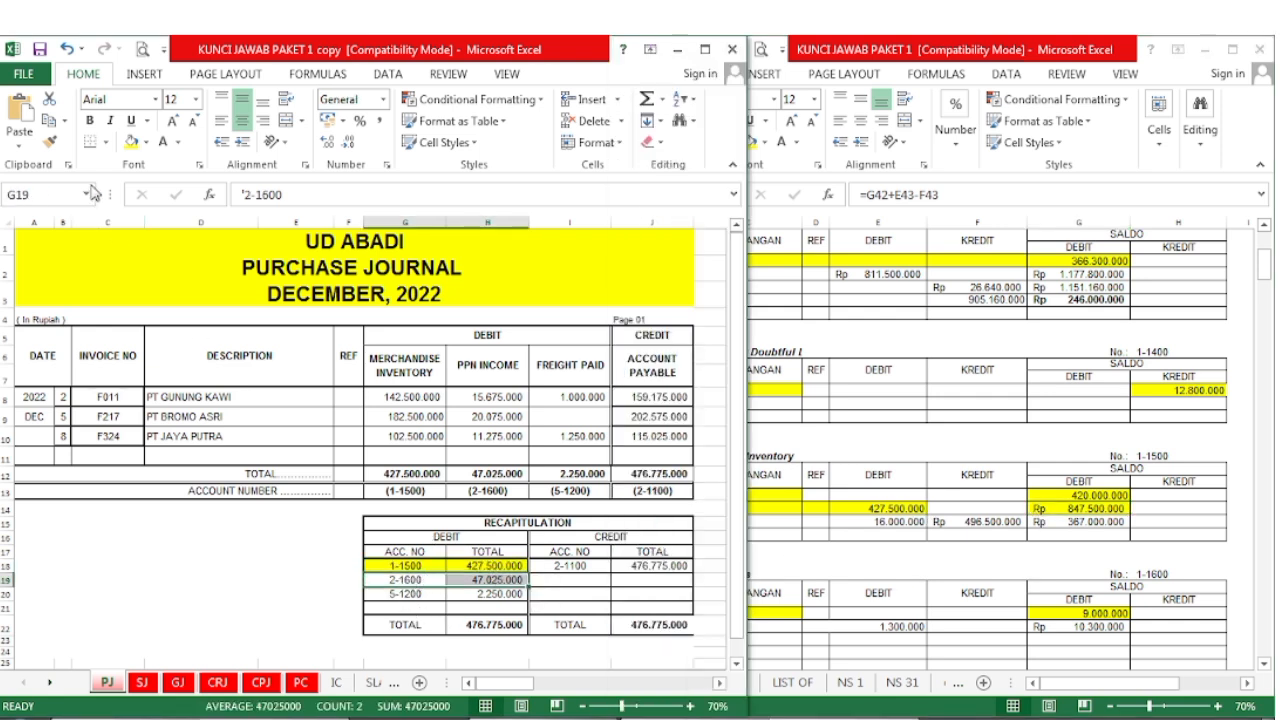
left_click(132, 142)
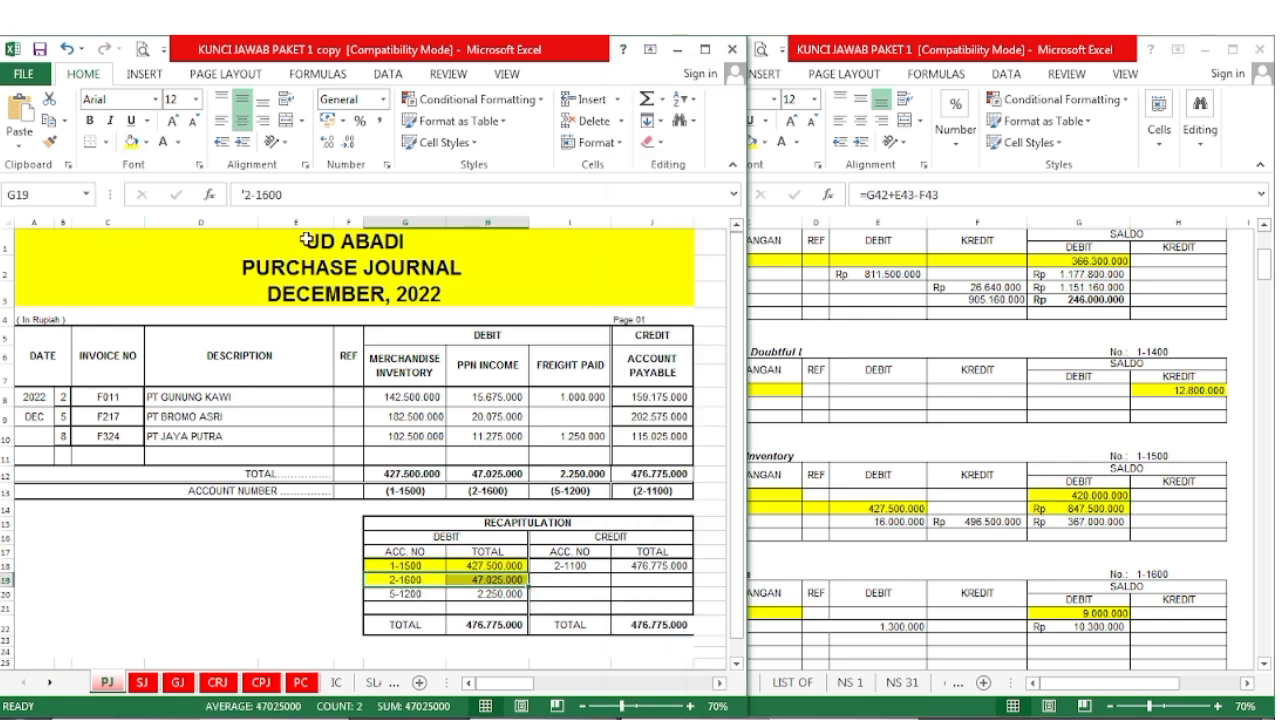
- Fill the PJ posting from its date to its debit amount, plus its running debit balance, in the PPN Income ledger with yellow
left_click(916, 510)
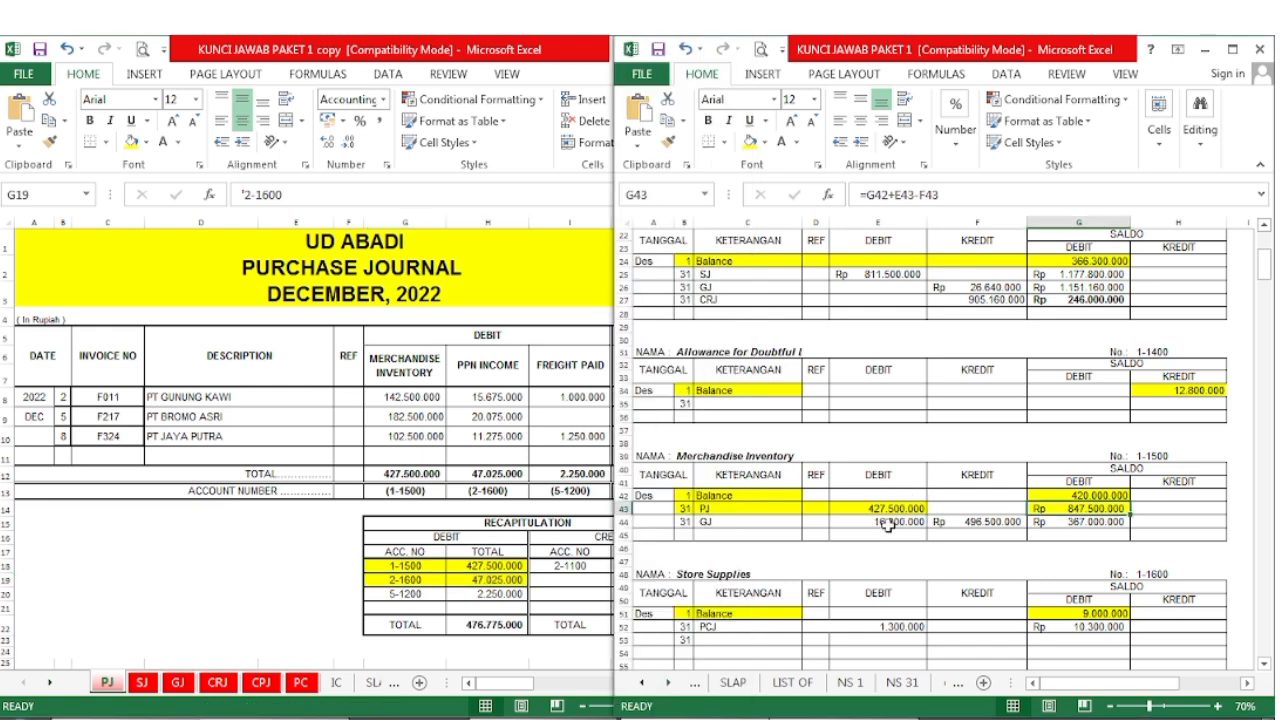
scroll(887, 525, "down", 13)
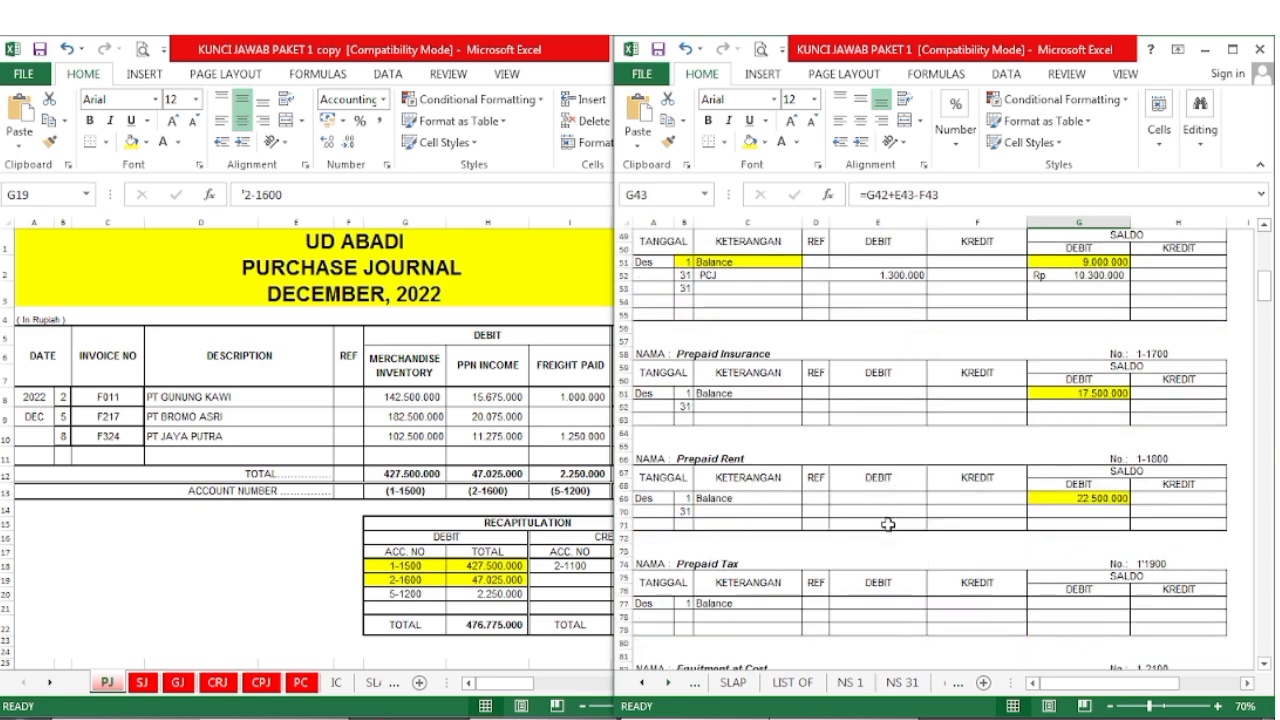
scroll(887, 525, "down", 15)
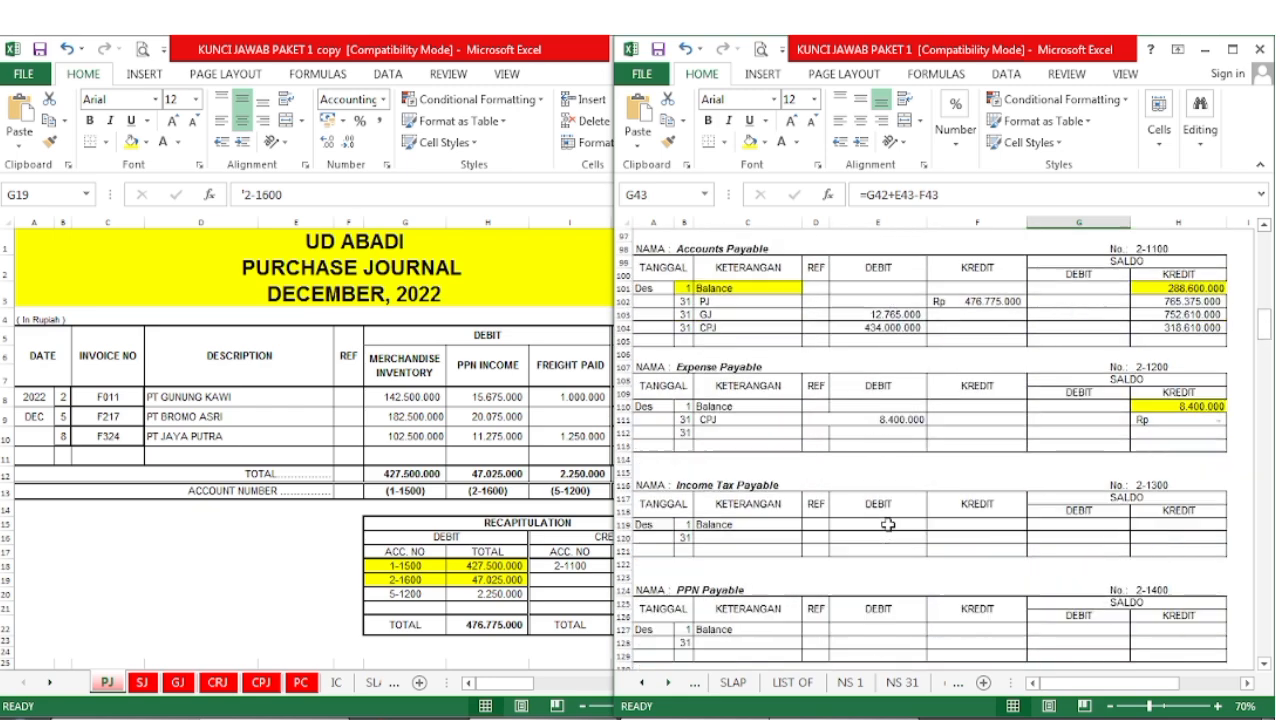
scroll(887, 525, "down", 9)
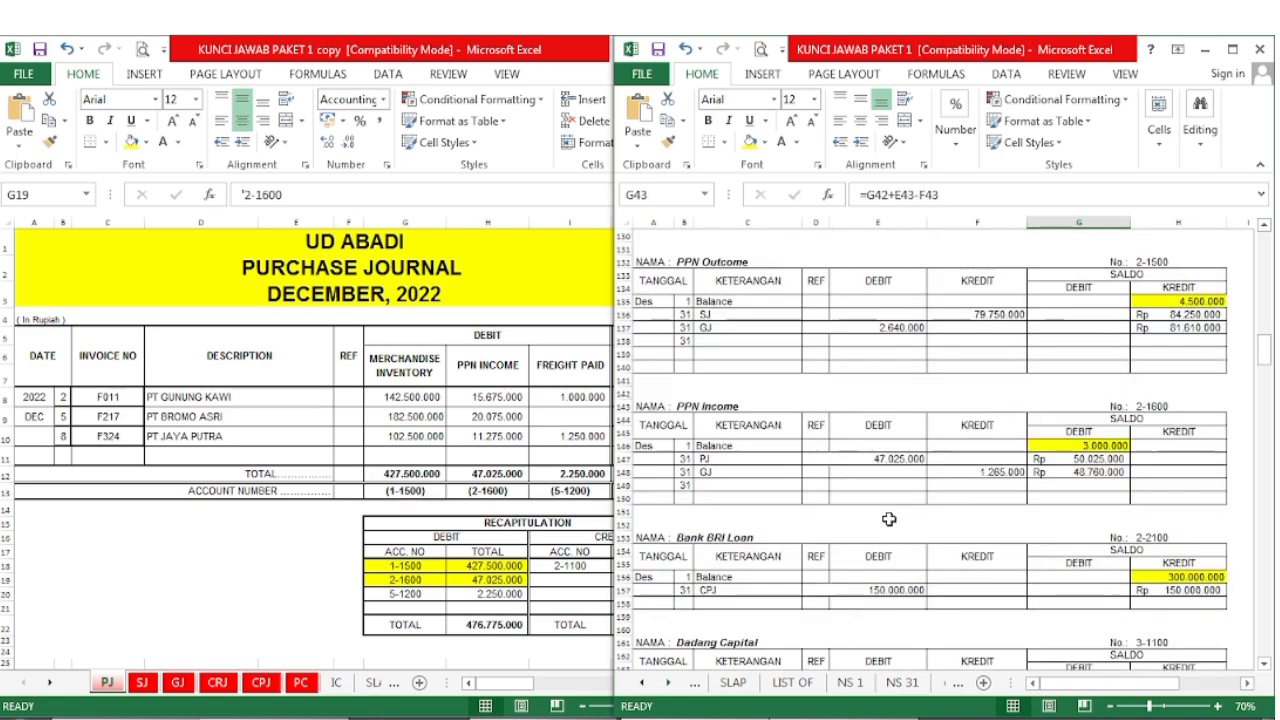
left_click_drag(684, 420, 905, 418)
left_click(750, 141)
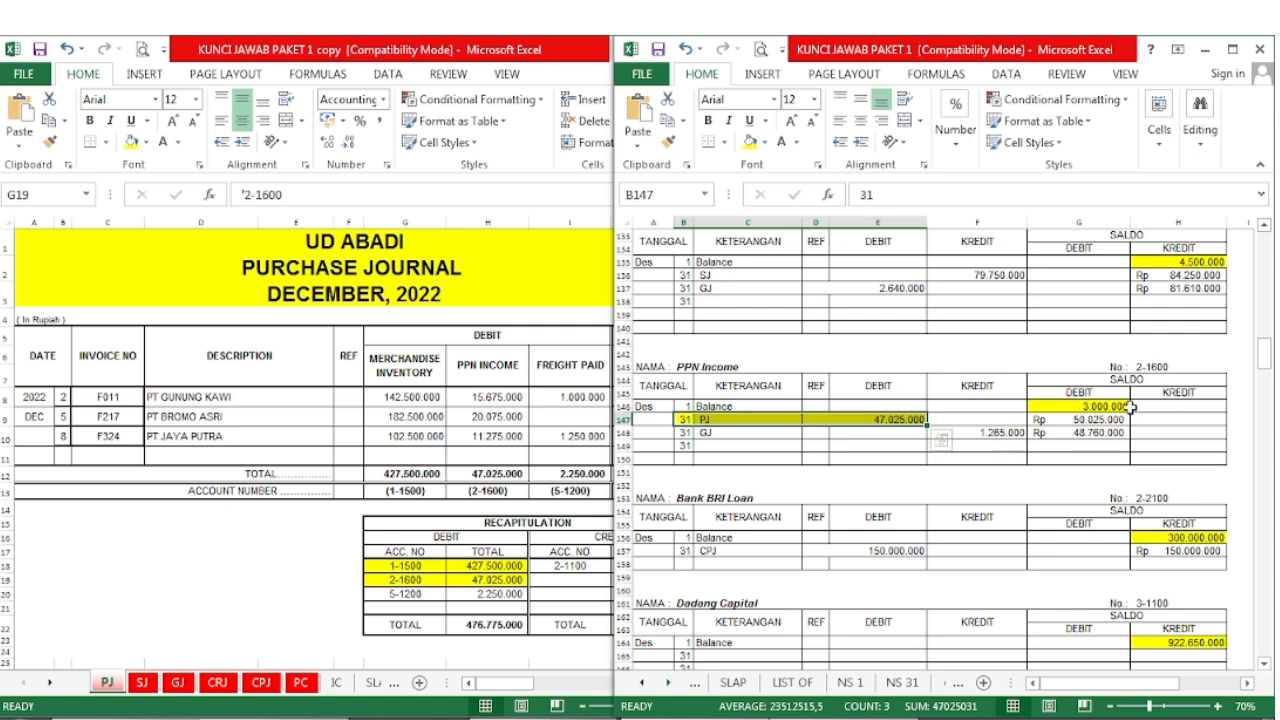
left_click(1075, 406)
left_click(1110, 421)
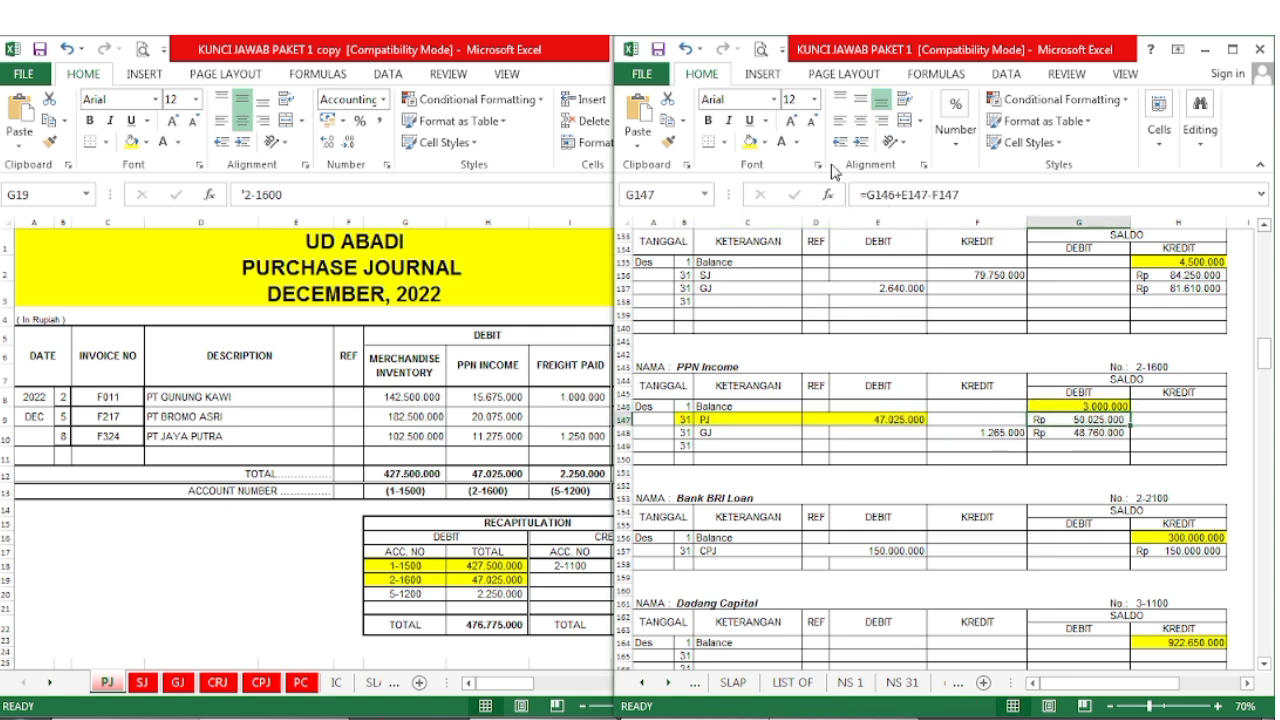
left_click(750, 141)
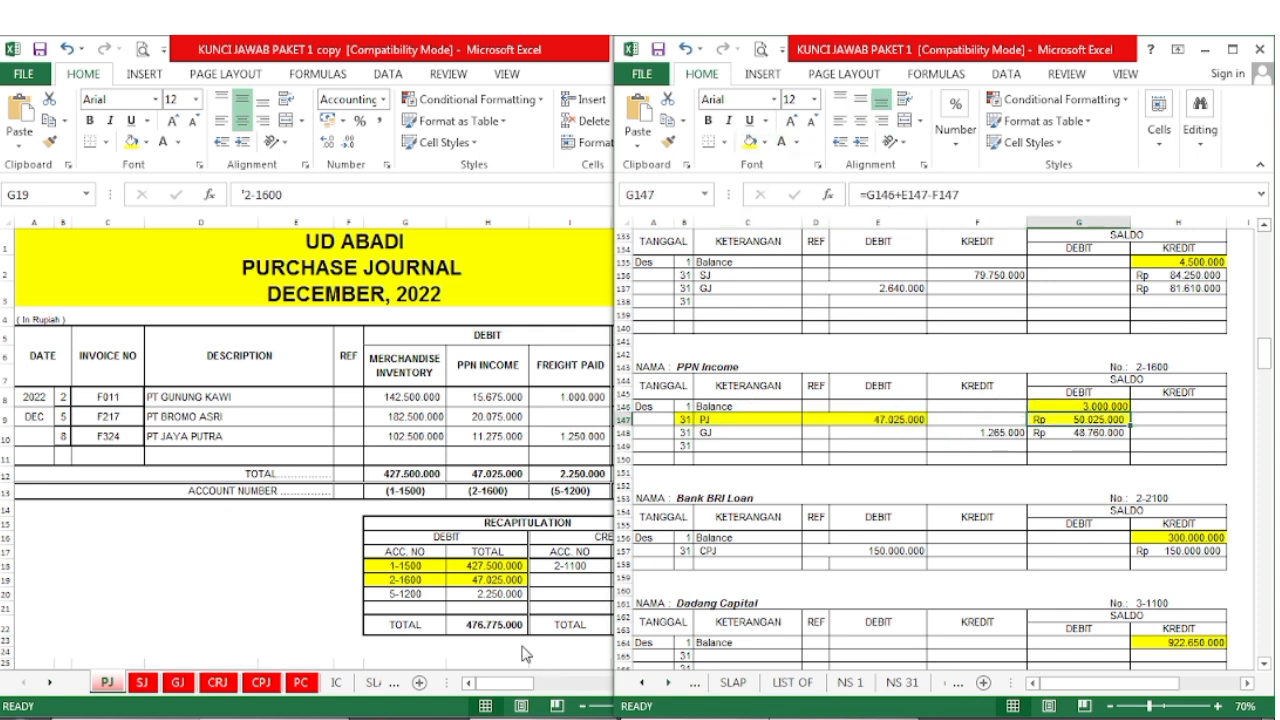
- Fill the account 5-1200 number and debit total in the purchase journal recapitulation with yellow
left_click(526, 654)
left_click(392, 609)
left_click(386, 597)
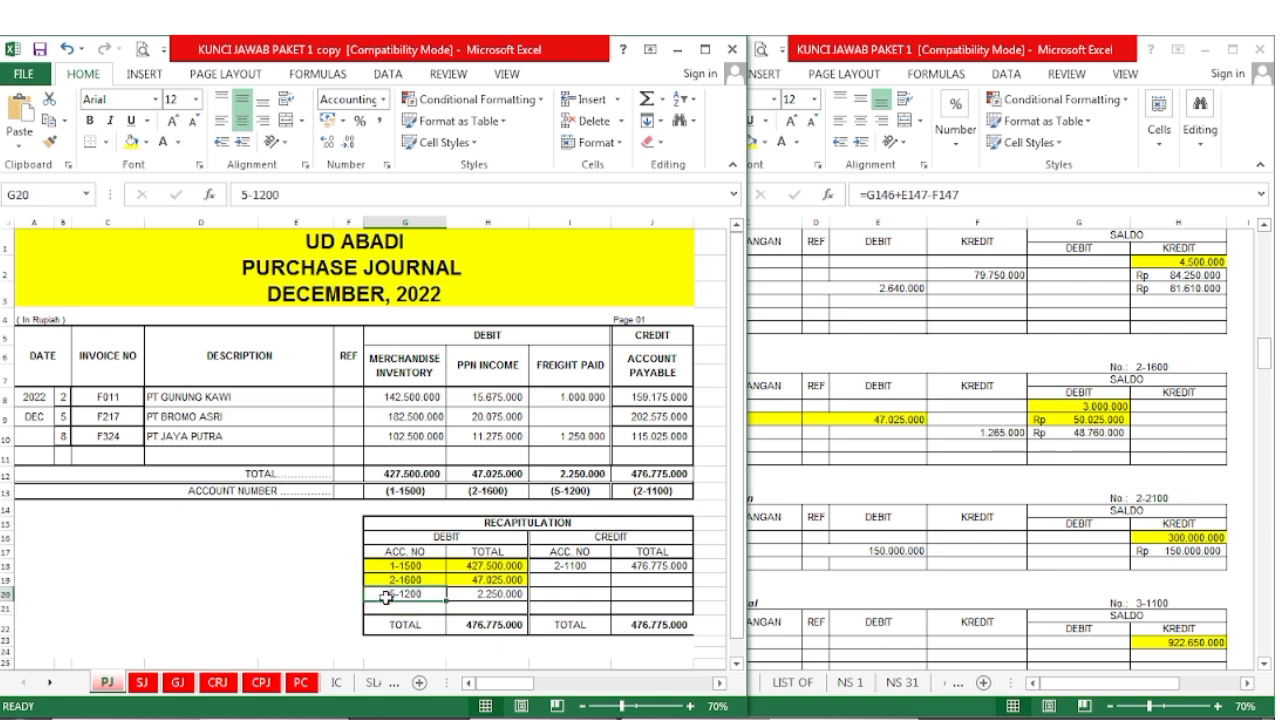
left_click_drag(386, 597, 487, 595)
left_click(132, 142)
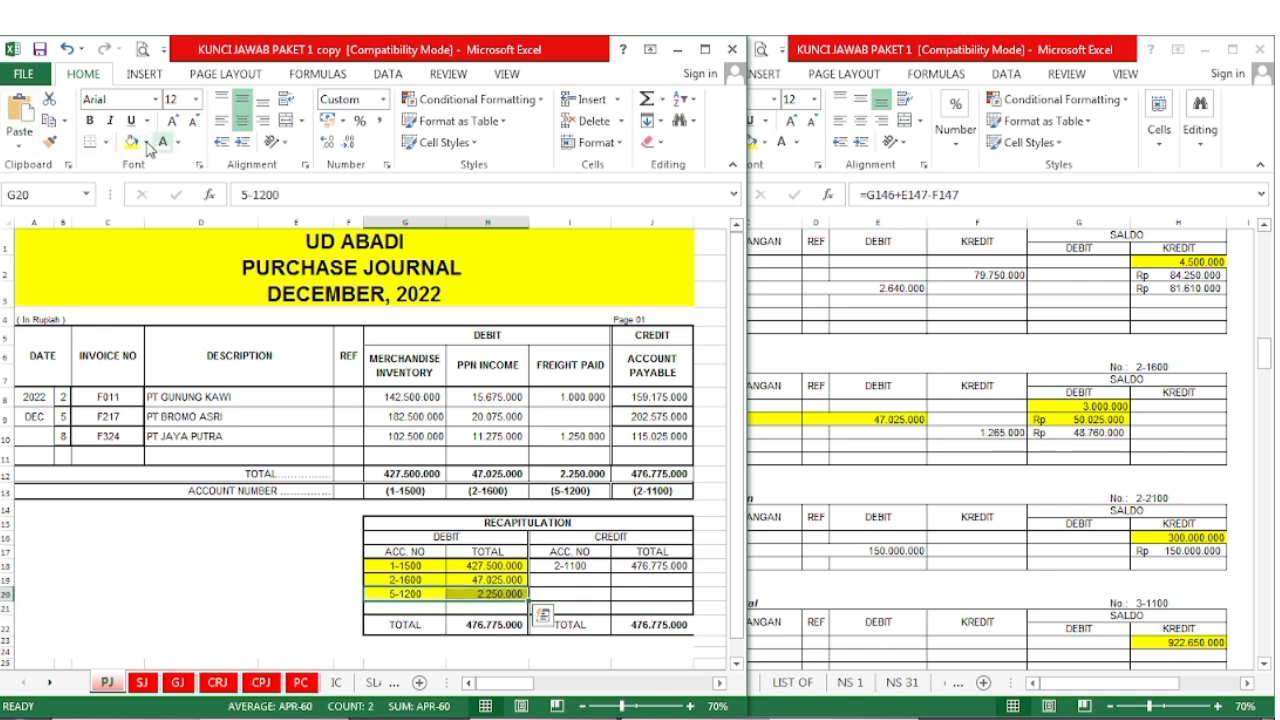
- Fill the PJ posting in the Freight Paid ledger with yellow, from its date to its debit amount
left_click(612, 566)
left_click(1065, 540)
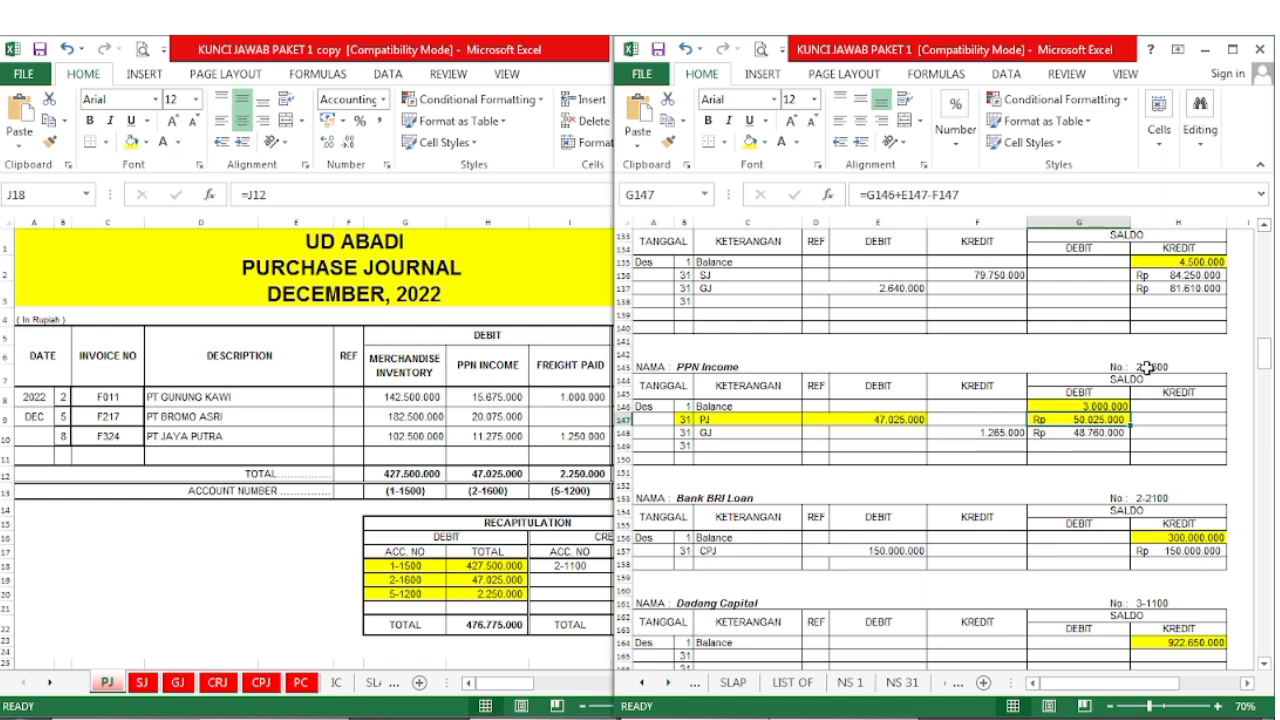
scroll(1158, 382, "down", 6)
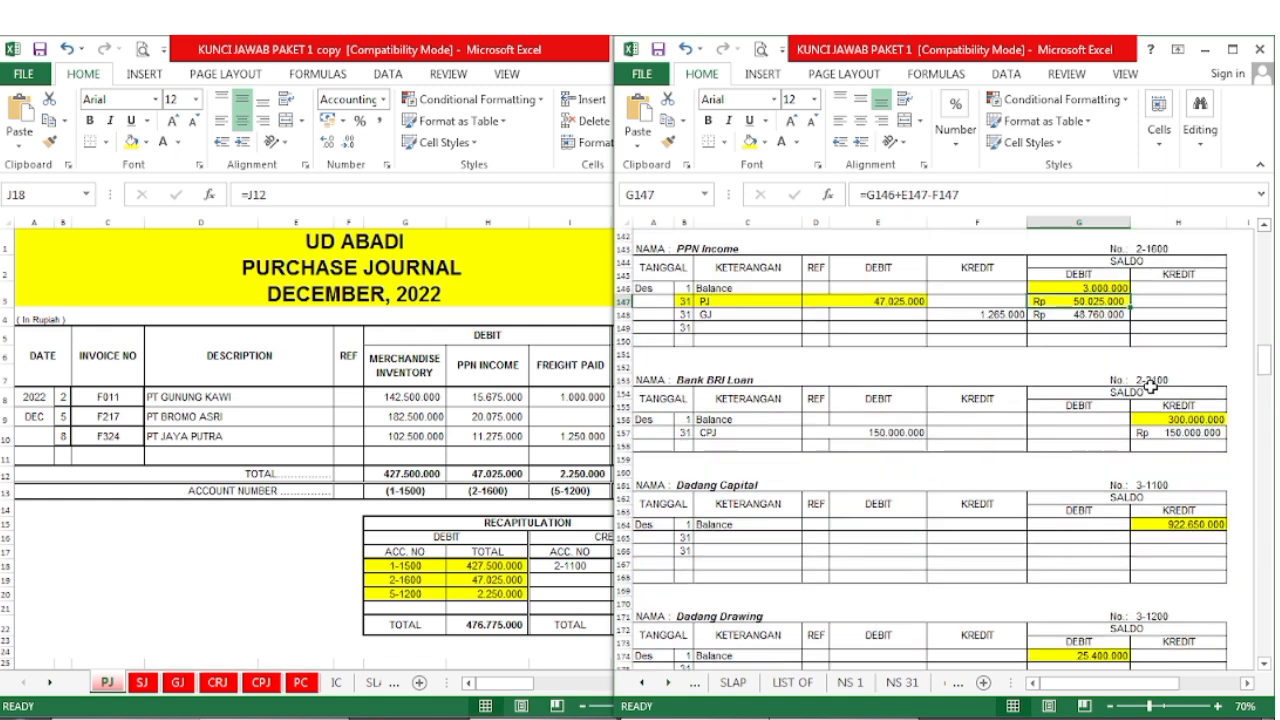
scroll(1151, 388, "down", 20)
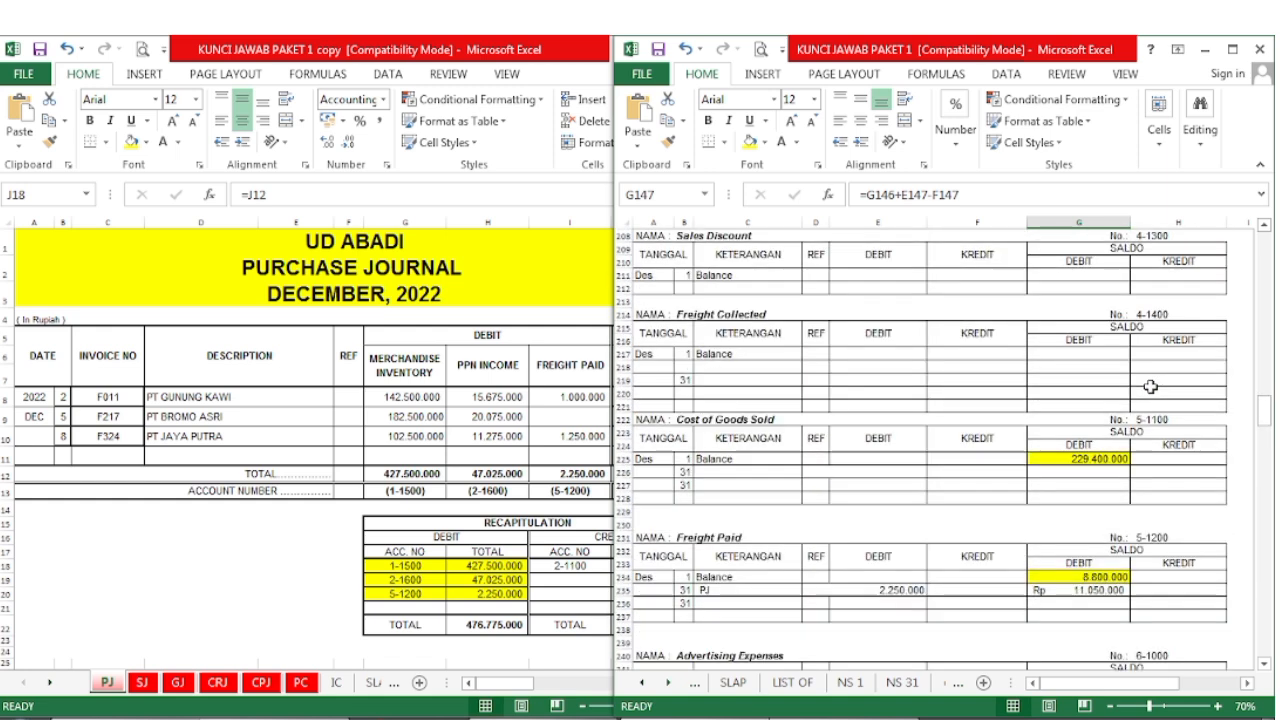
left_click_drag(685, 472, 890, 474)
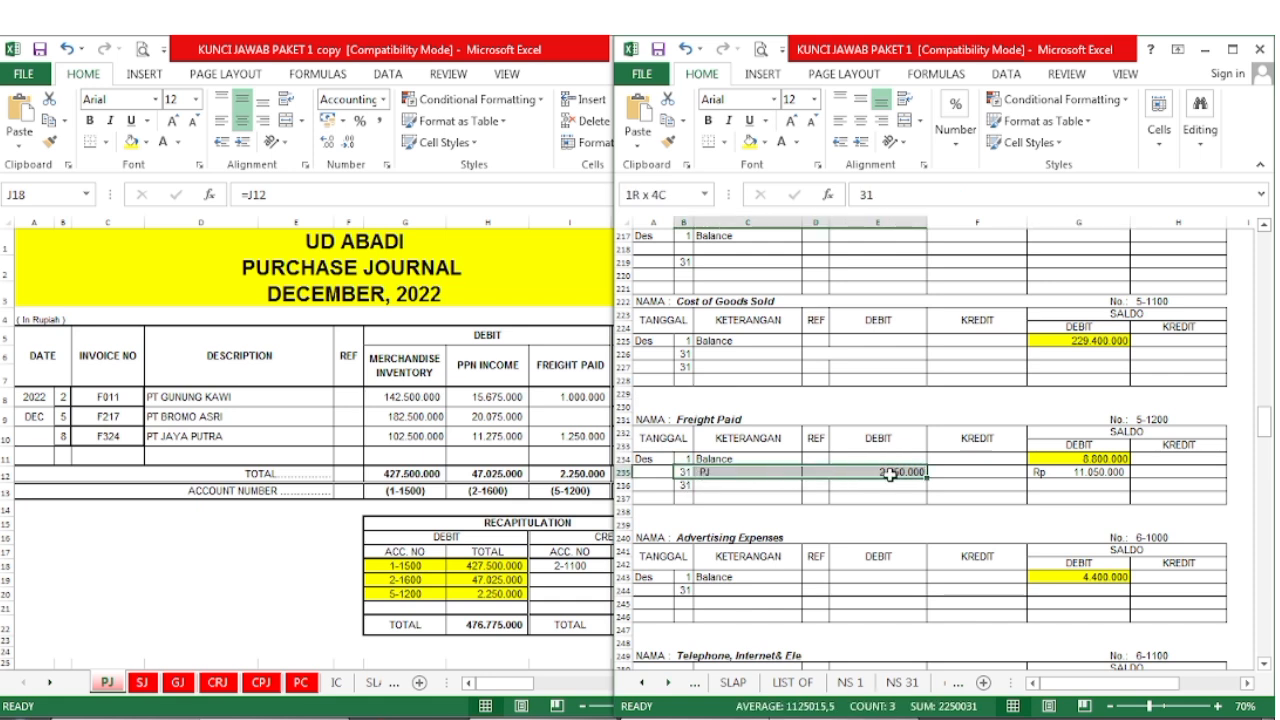
left_click(750, 141)
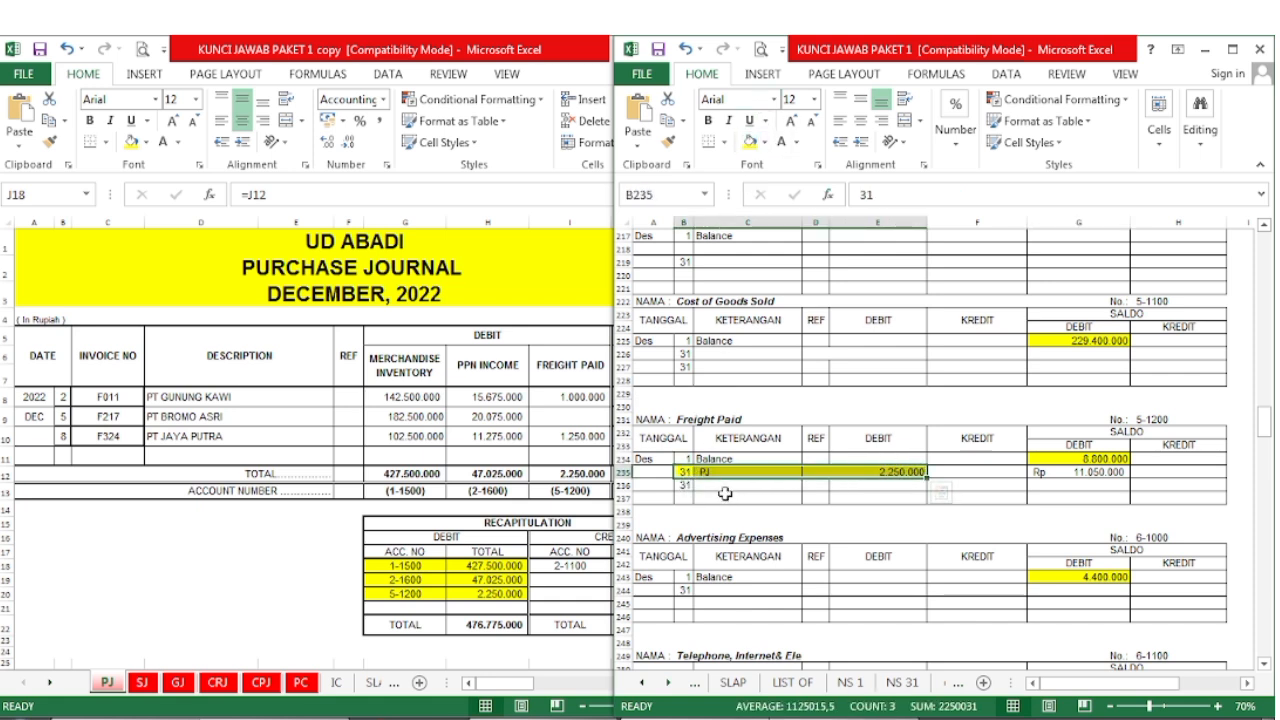
- In the purchase journal recapitulation, highlight credit account 2-1100 and its total in yellow
left_click(806, 493)
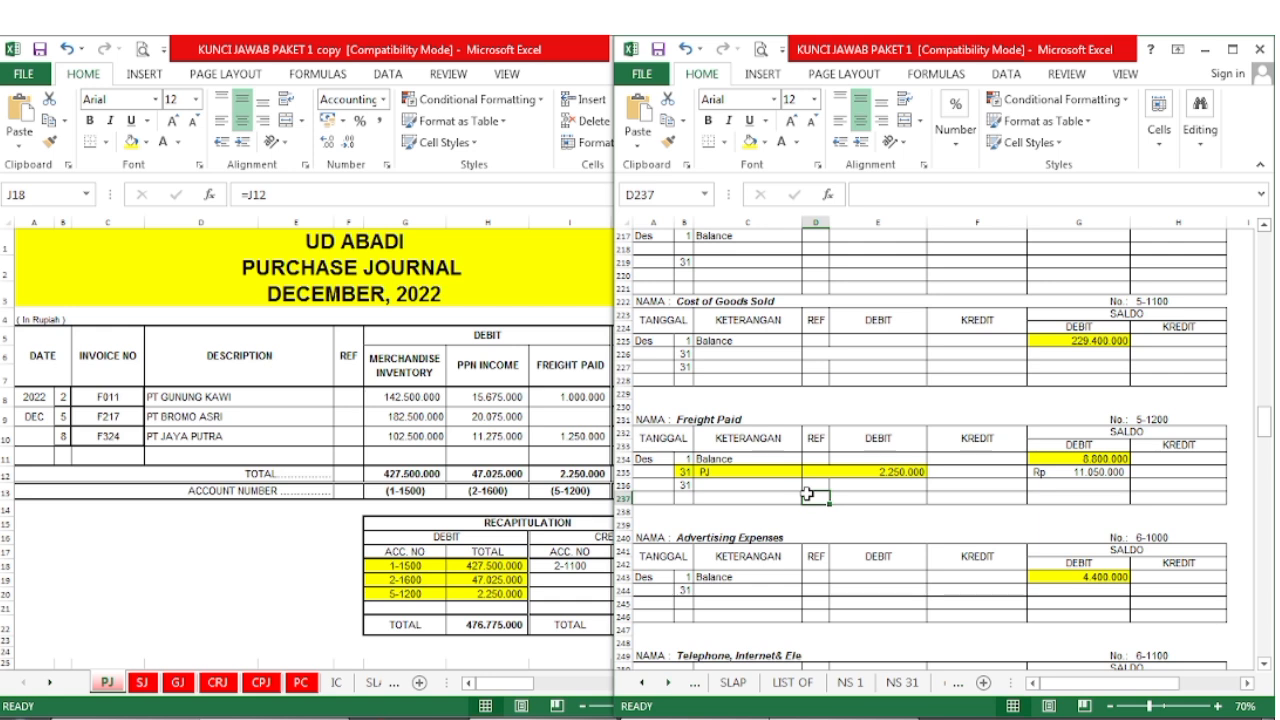
key("alt+Tab")
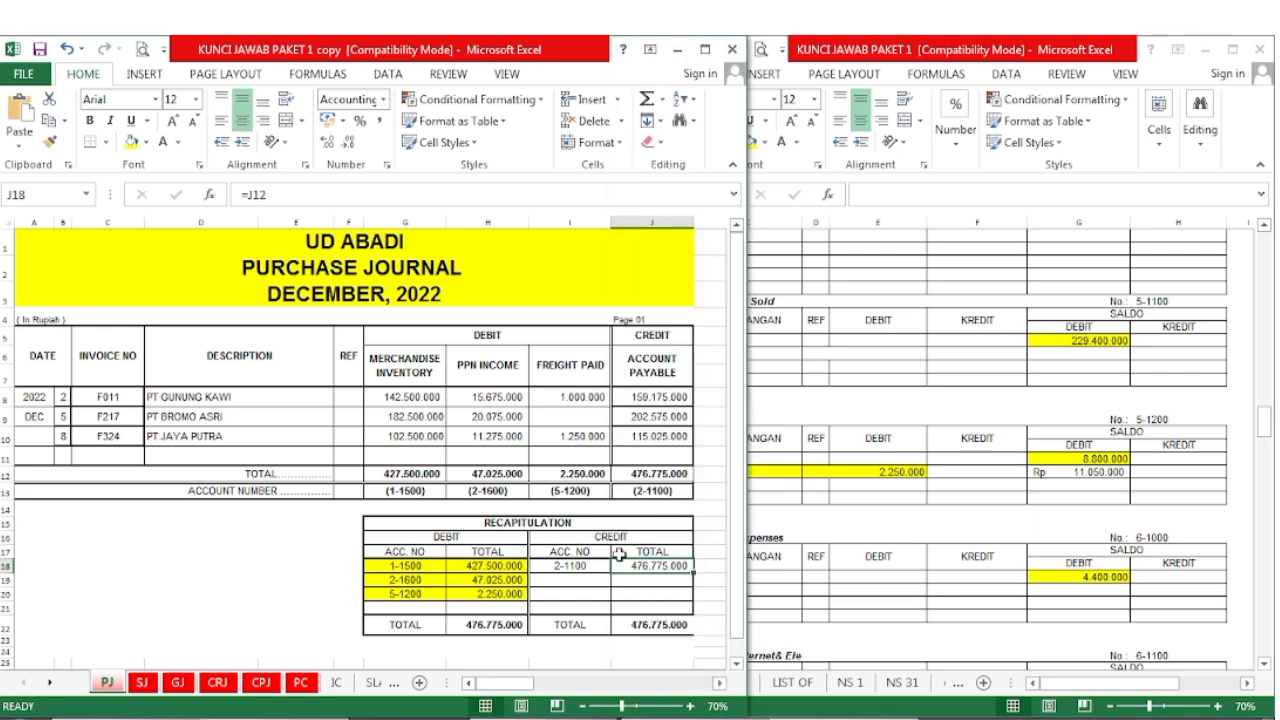
left_click(590, 566)
left_click_drag(590, 566, 652, 566)
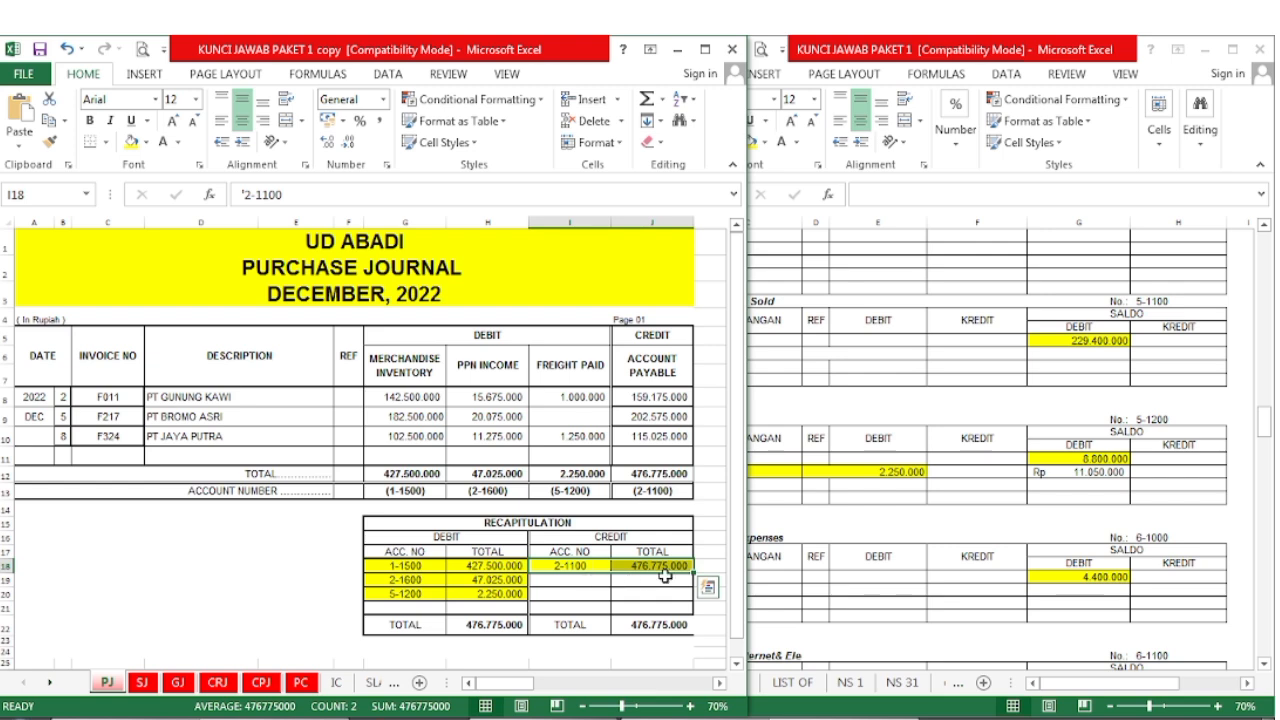
- In the Accounts Payable ledger, fill the PJ entry from its date to its credit amount, and its balance, in yellow
left_click(992, 558)
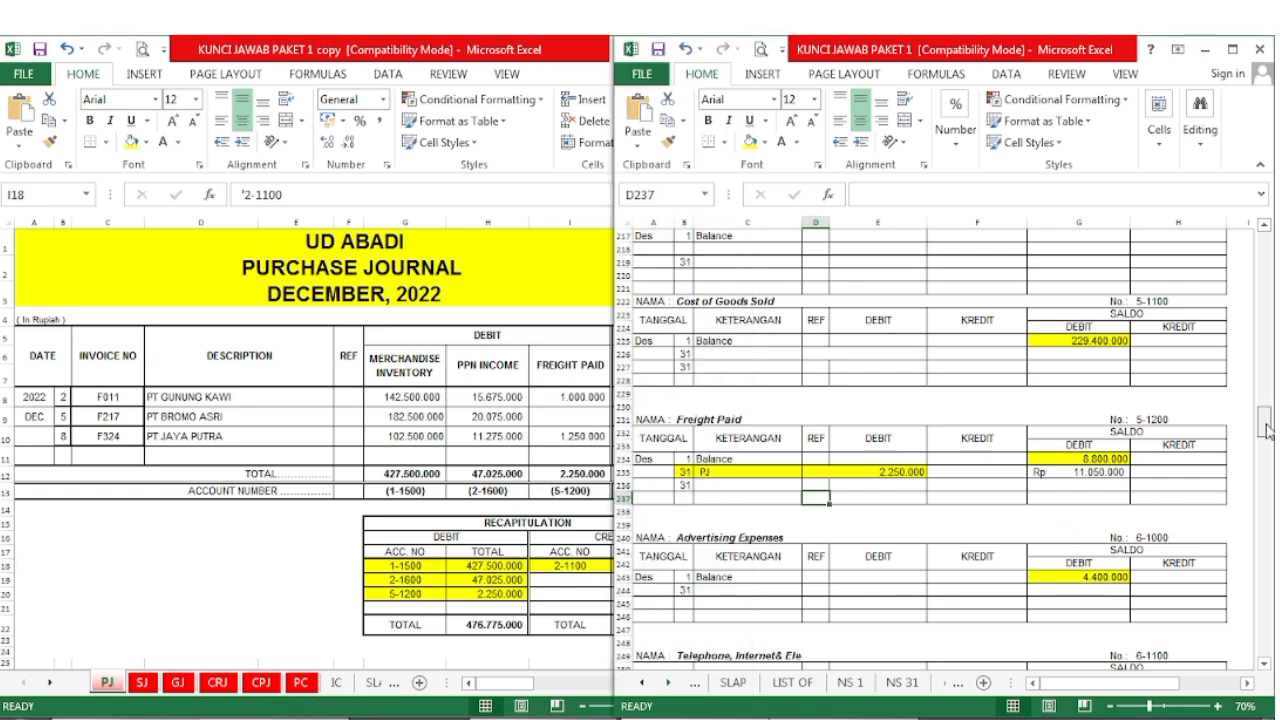
left_click_drag(1265, 426, 1265, 345)
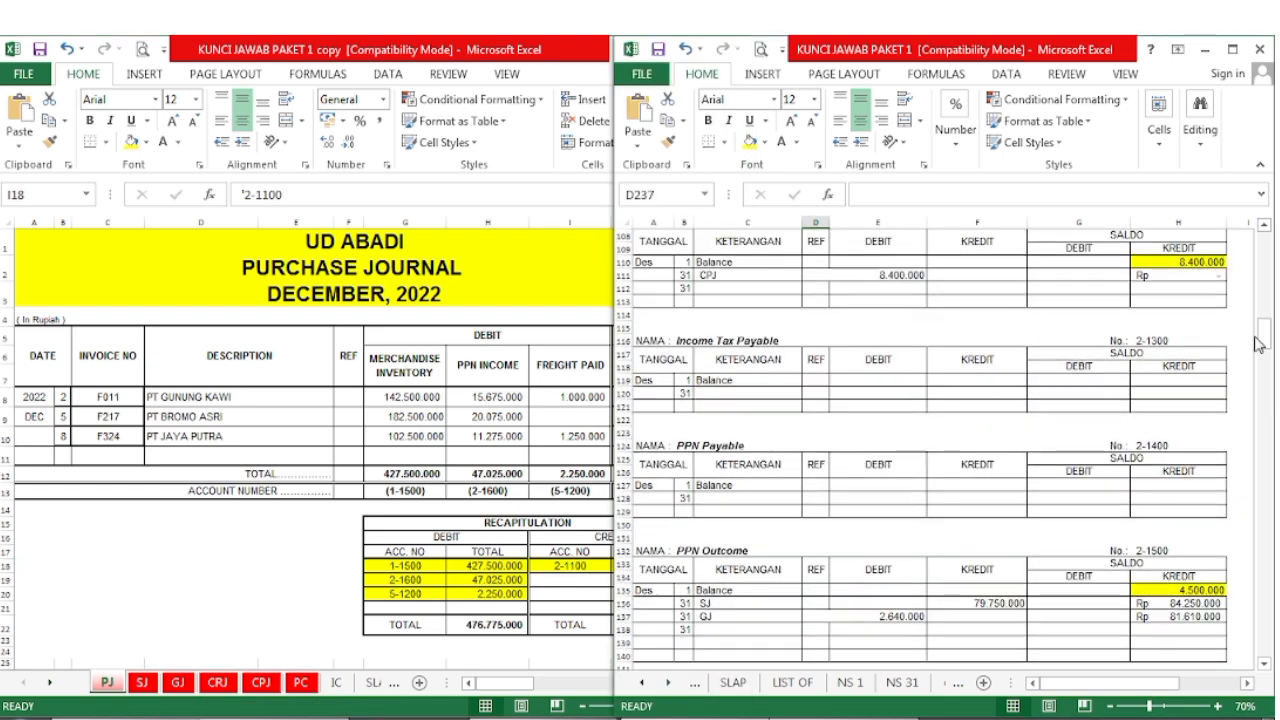
scroll(961, 412, "up", 7)
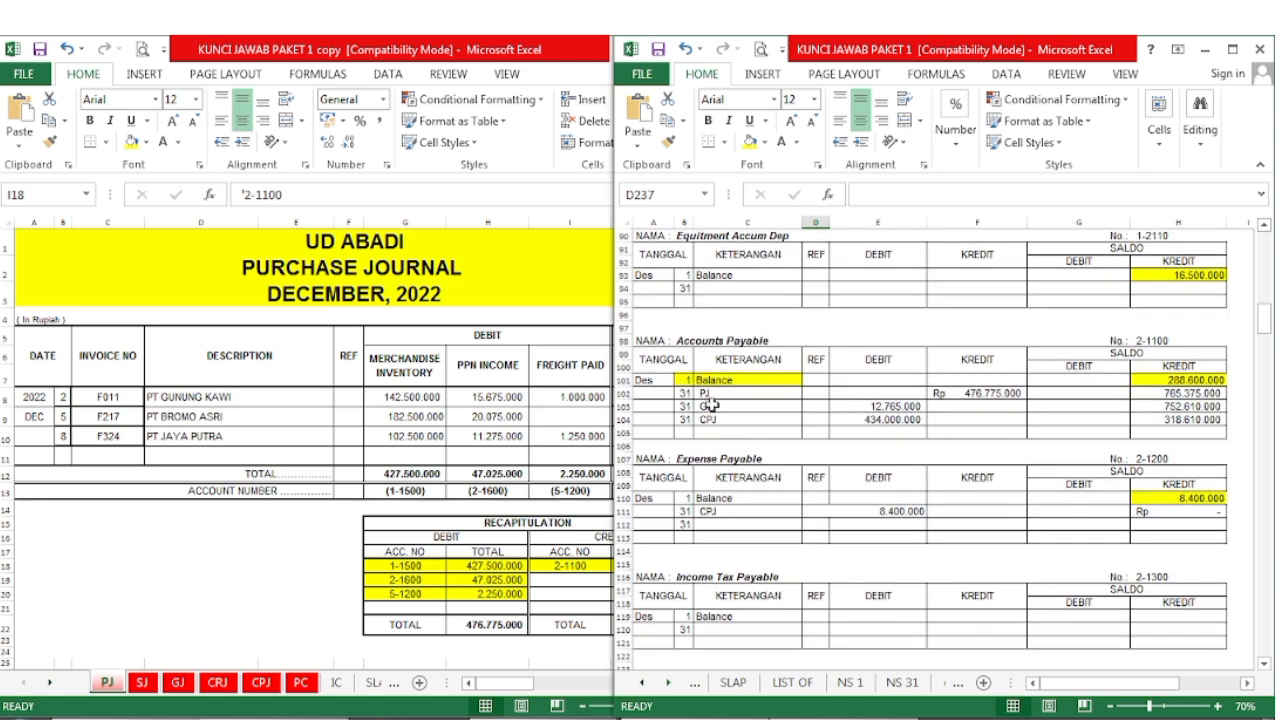
left_click_drag(688, 394, 957, 393)
left_click(749, 141)
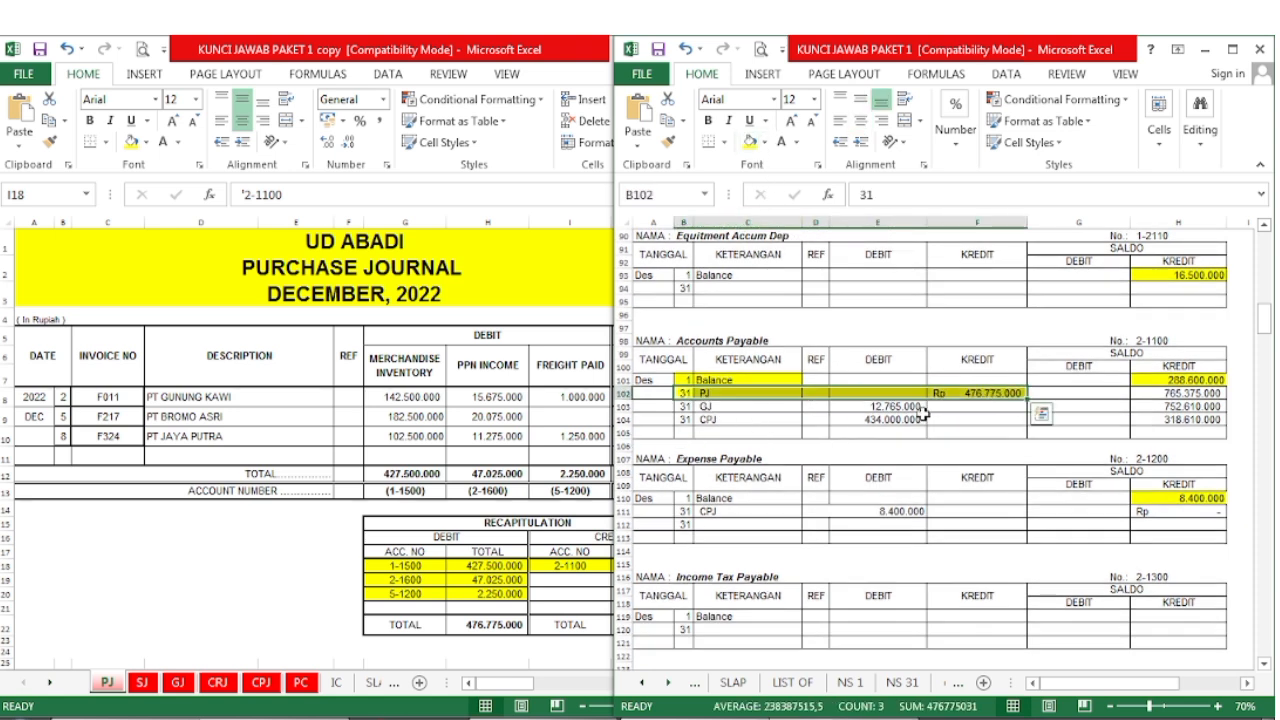
left_click(1162, 392)
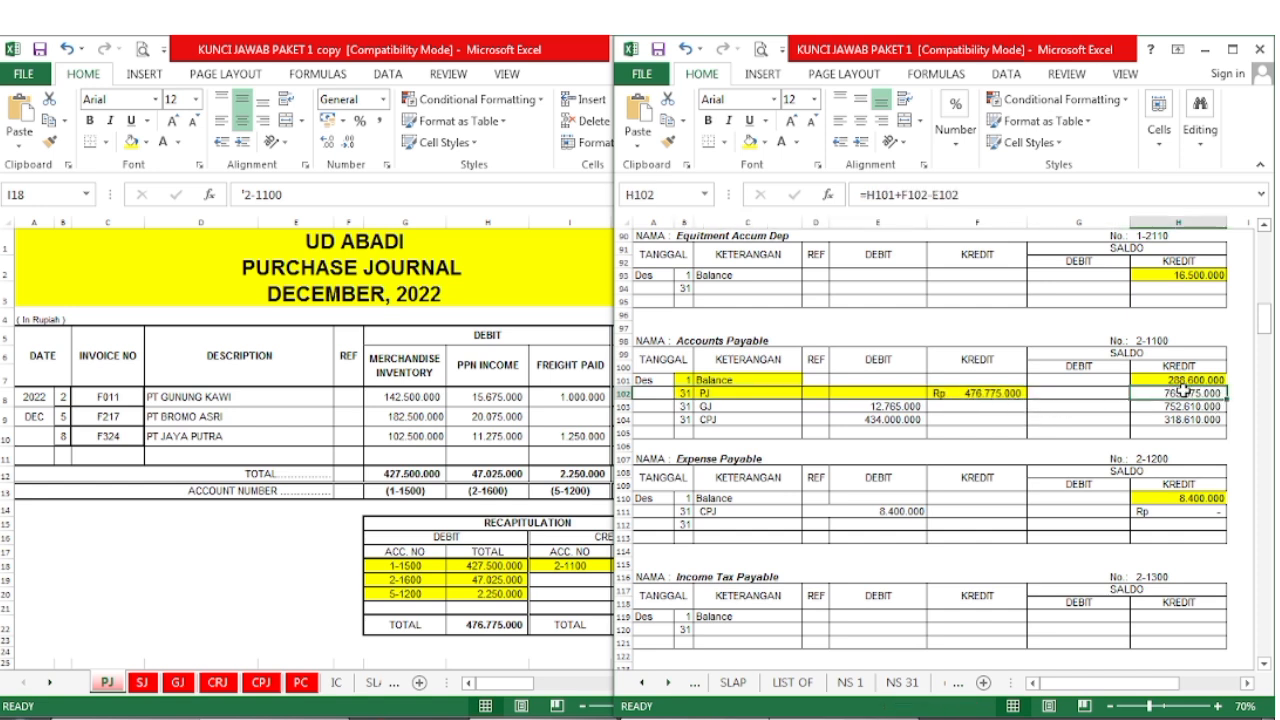
left_click(749, 141)
- Open the SJ sheet of the journal workbook and highlight debit account 1-1300 and its total in yellow in the recapitulation
left_click(349, 314)
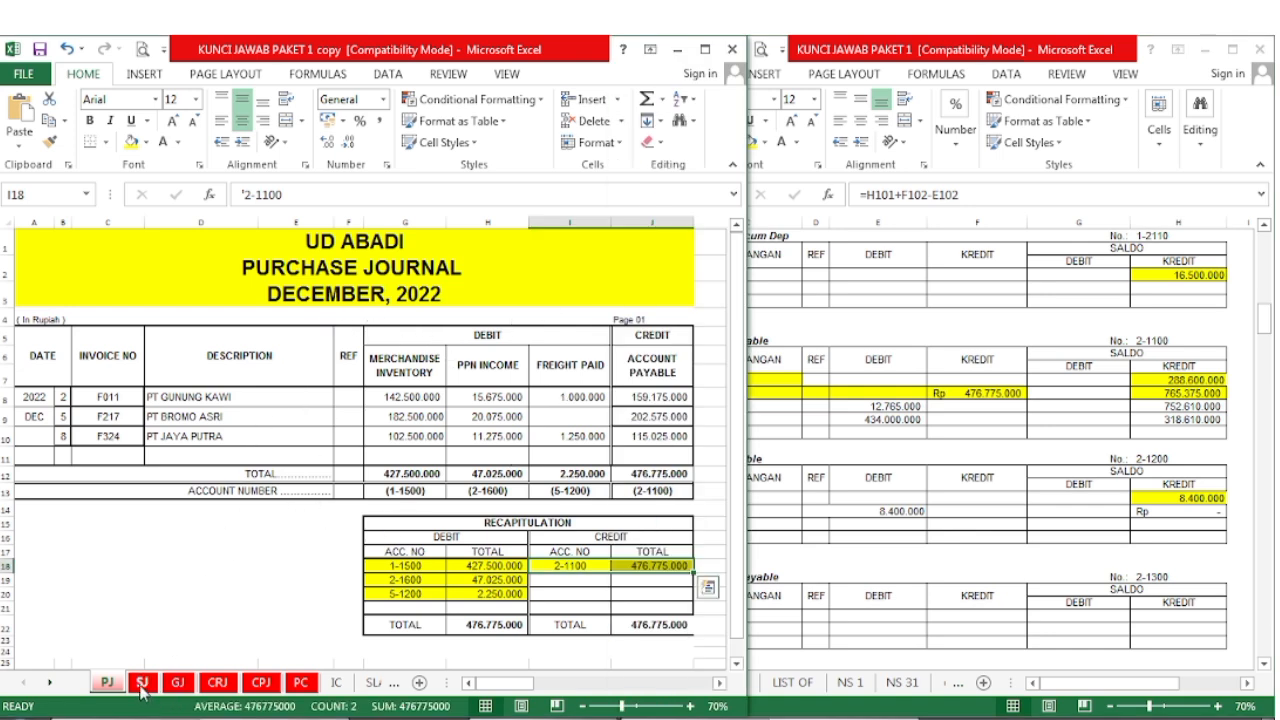
left_click(142, 682)
left_click(638, 622)
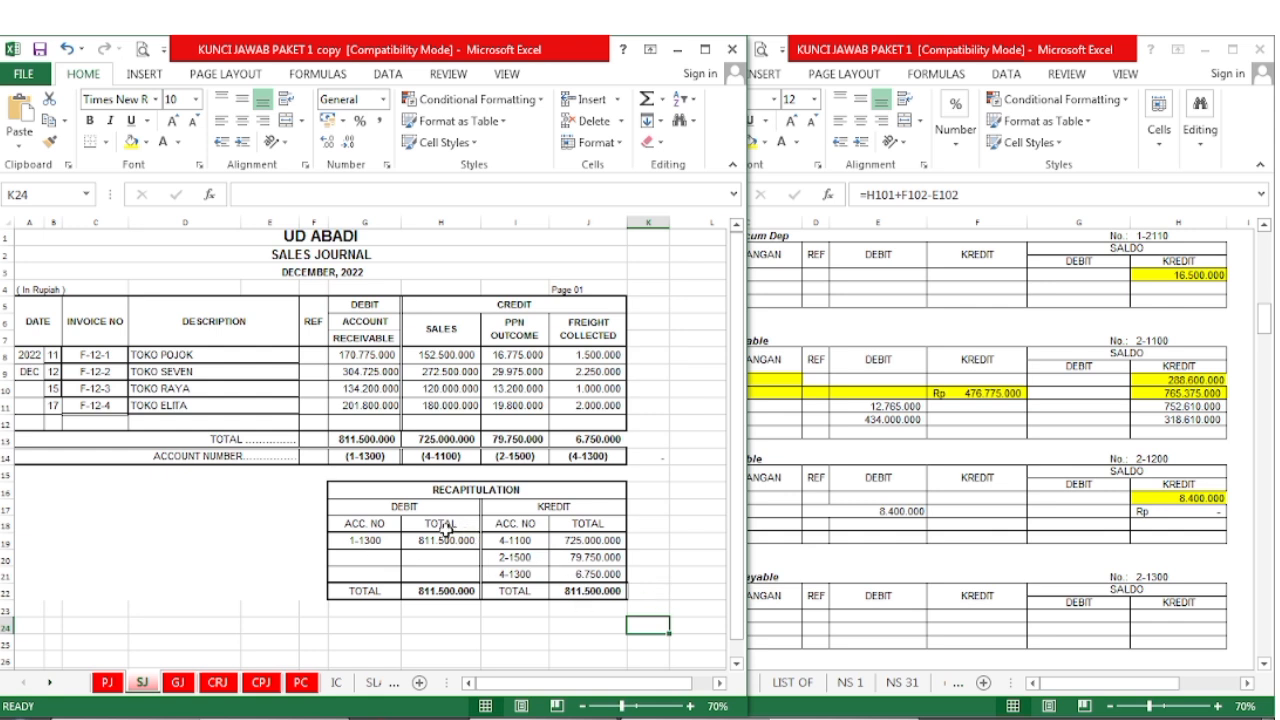
left_click_drag(366, 541, 432, 541)
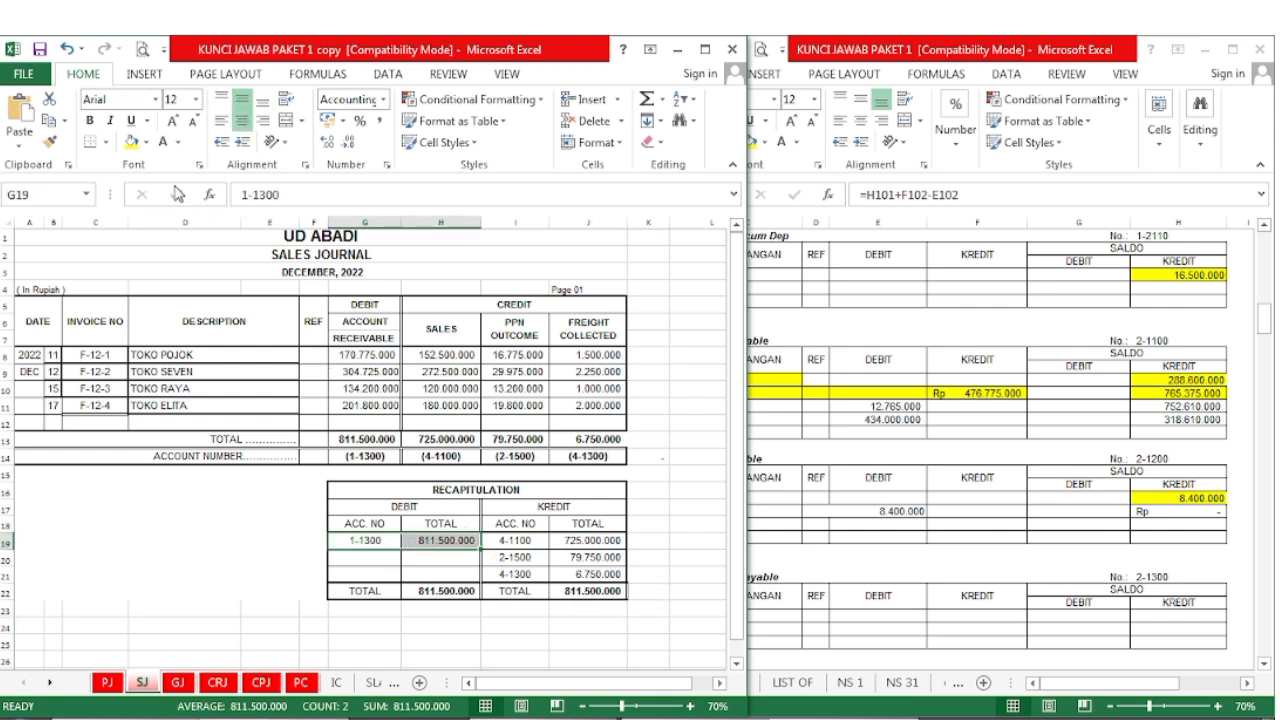
left_click(133, 143)
left_click(455, 590)
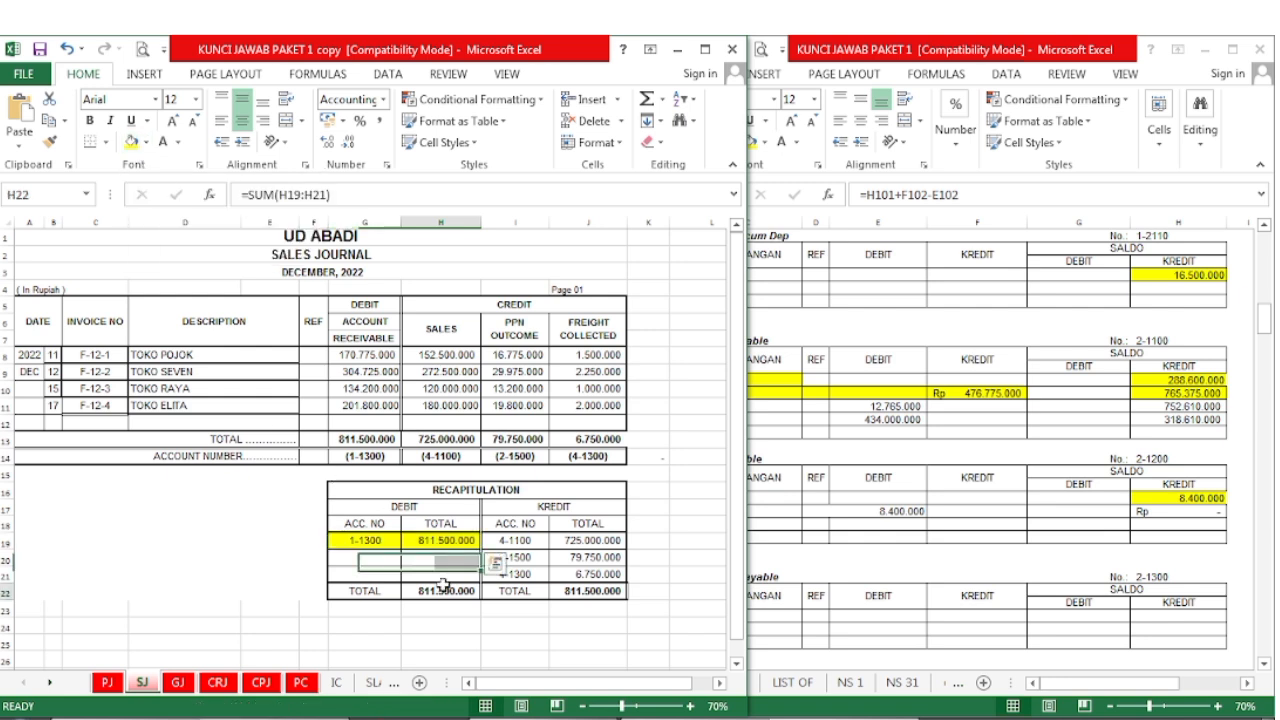
- In the Accounts Receivable ledger, fill the SJ entry from its date to its debit amount, and its balance, in yellow
left_click(1030, 545)
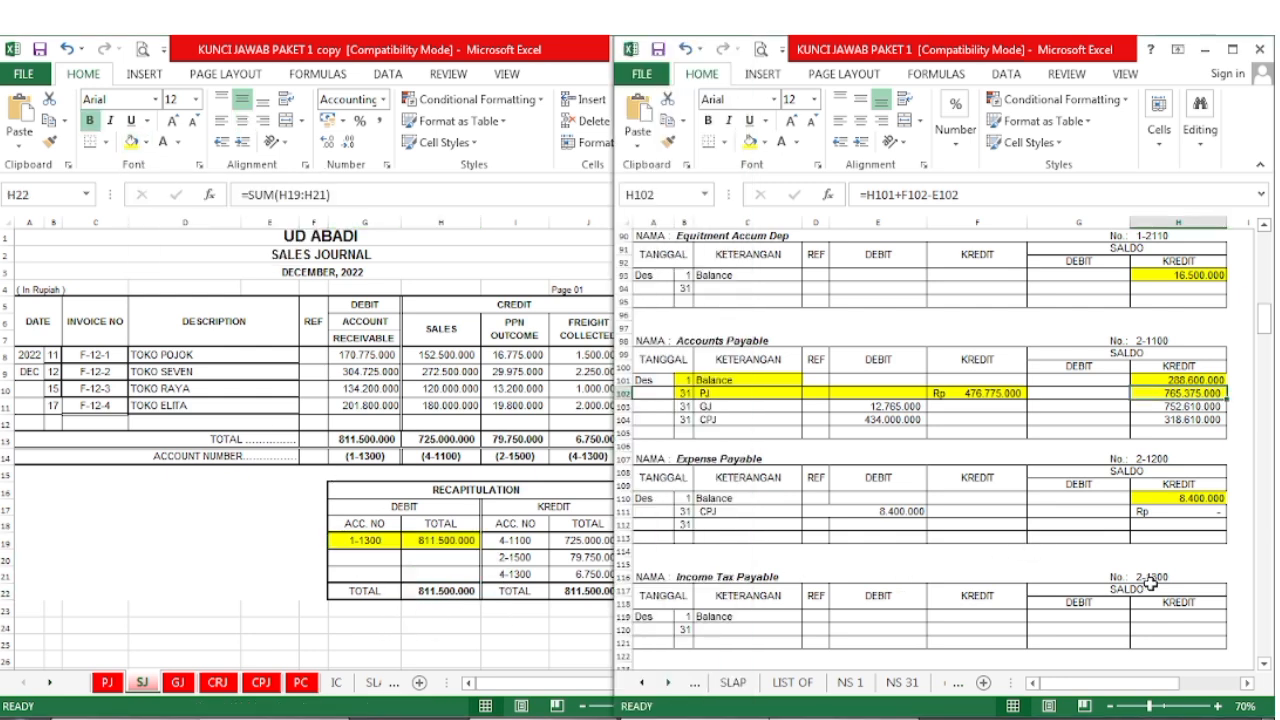
left_click_drag(1265, 325, 1267, 248)
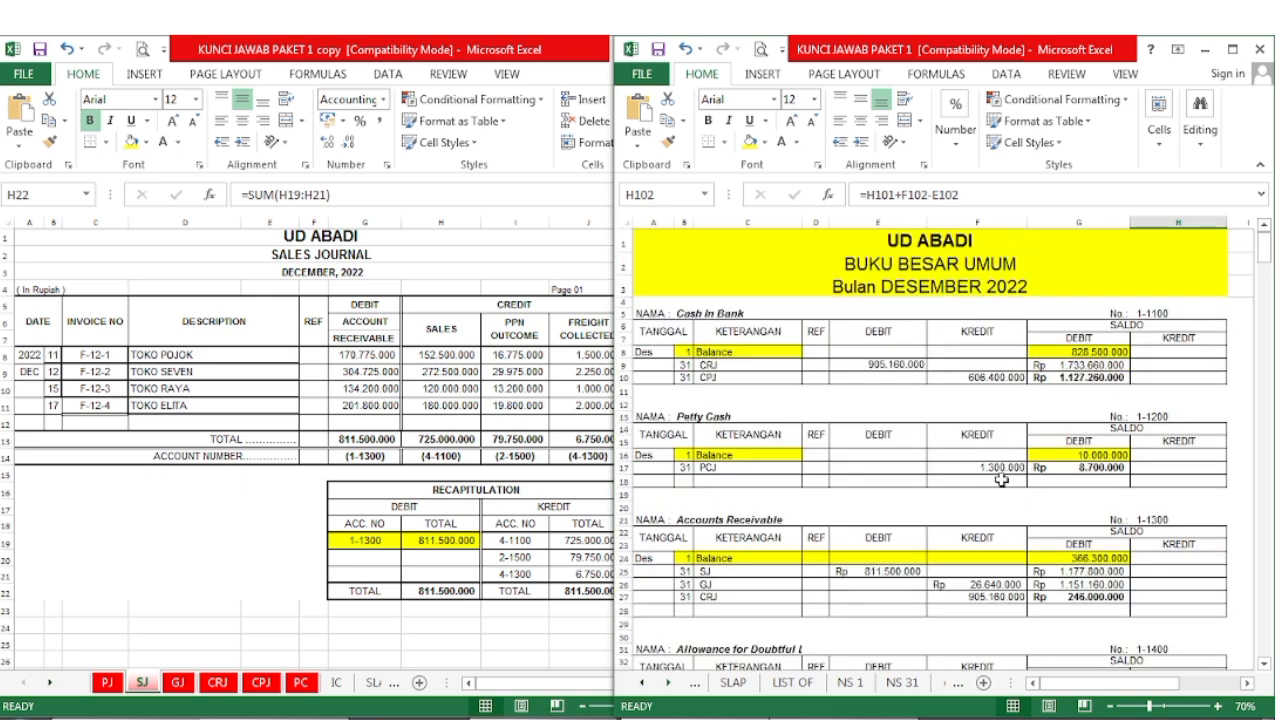
left_click_drag(683, 573, 703, 572)
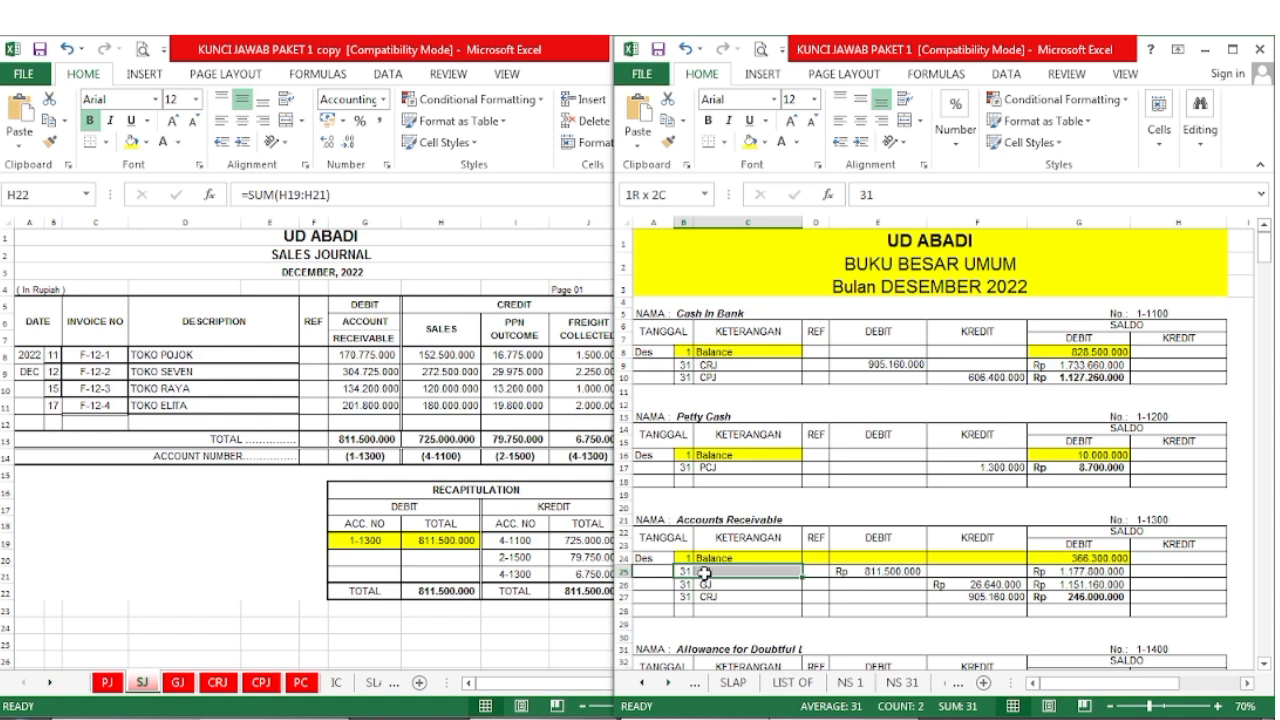
left_click_drag(707, 573, 848, 577)
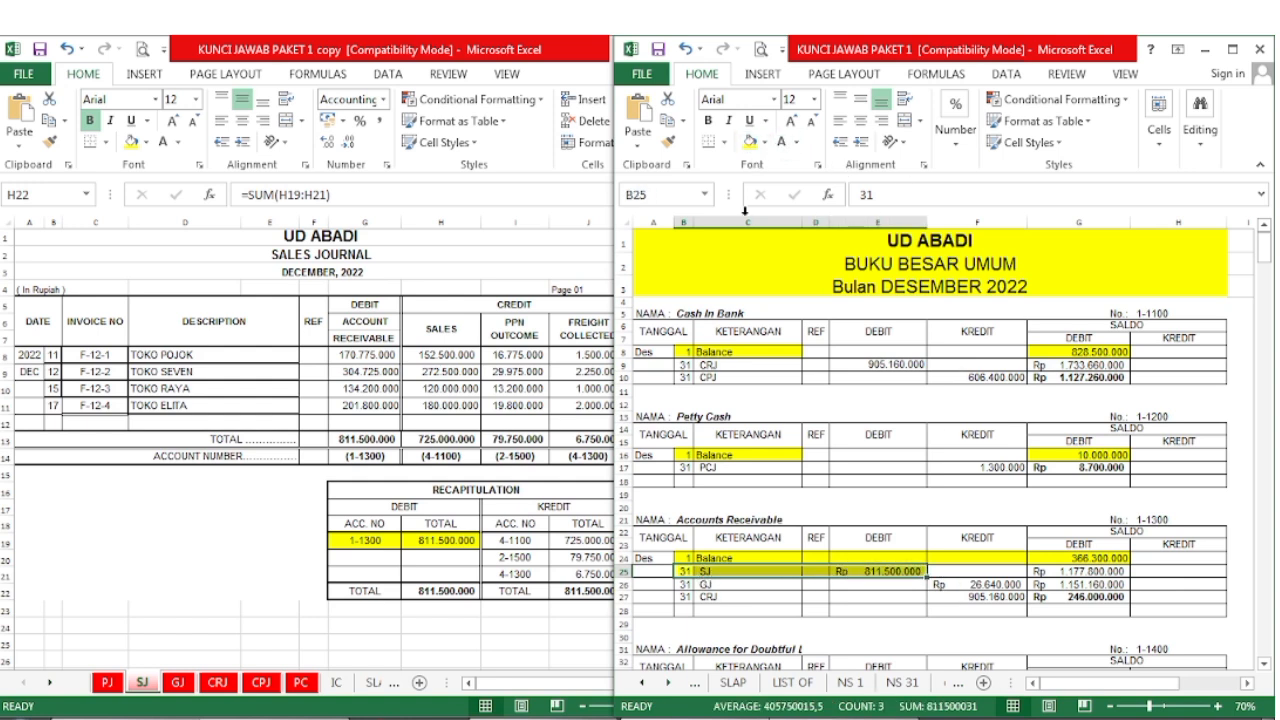
left_click(1090, 559)
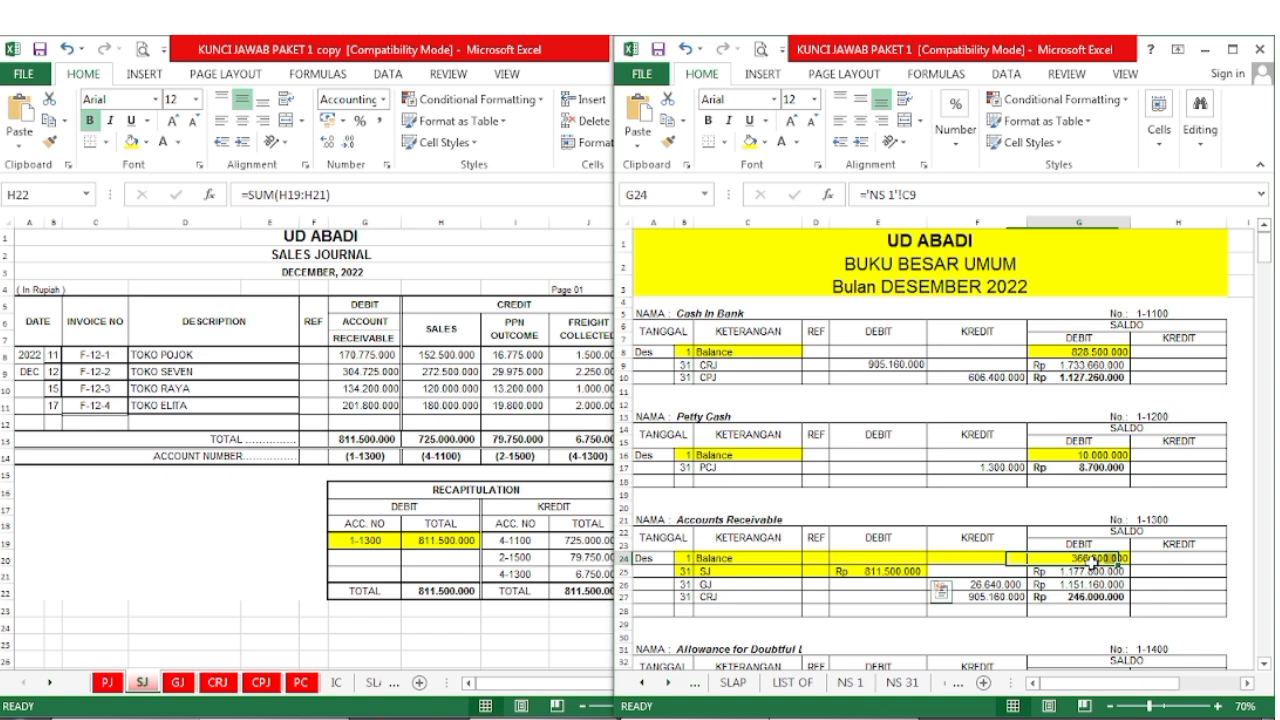
left_click(1043, 572)
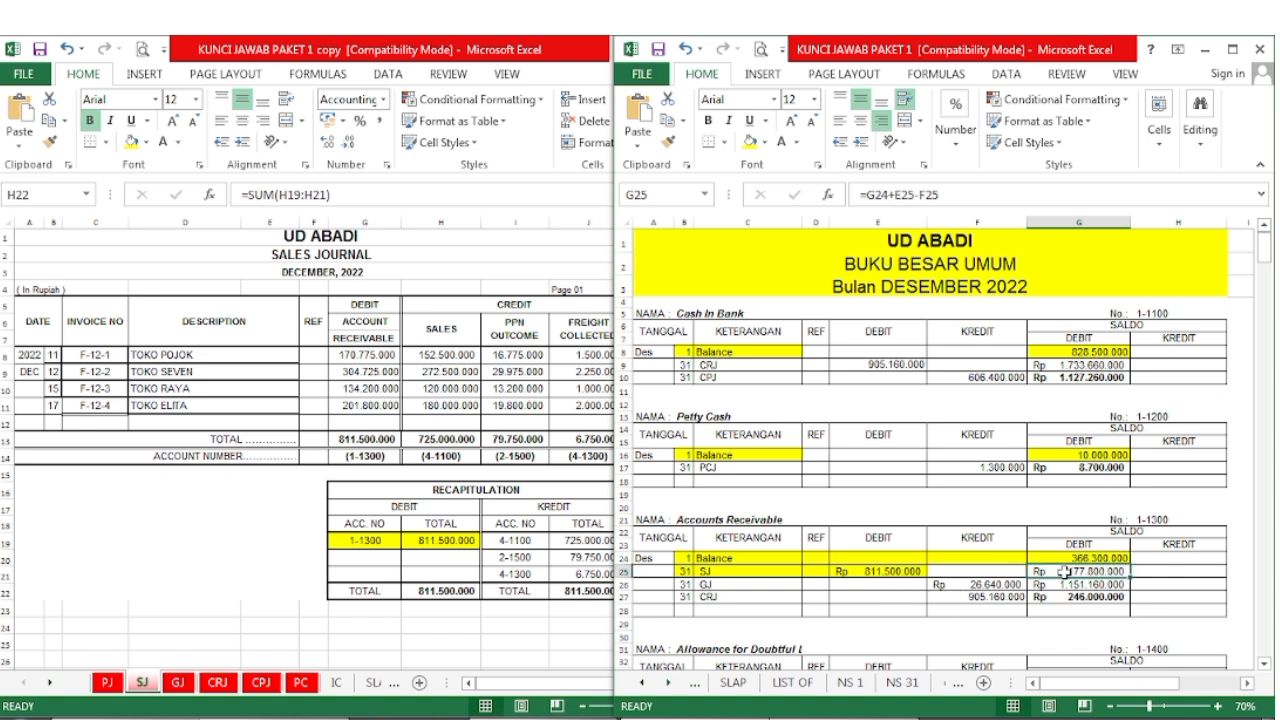
left_click(751, 145)
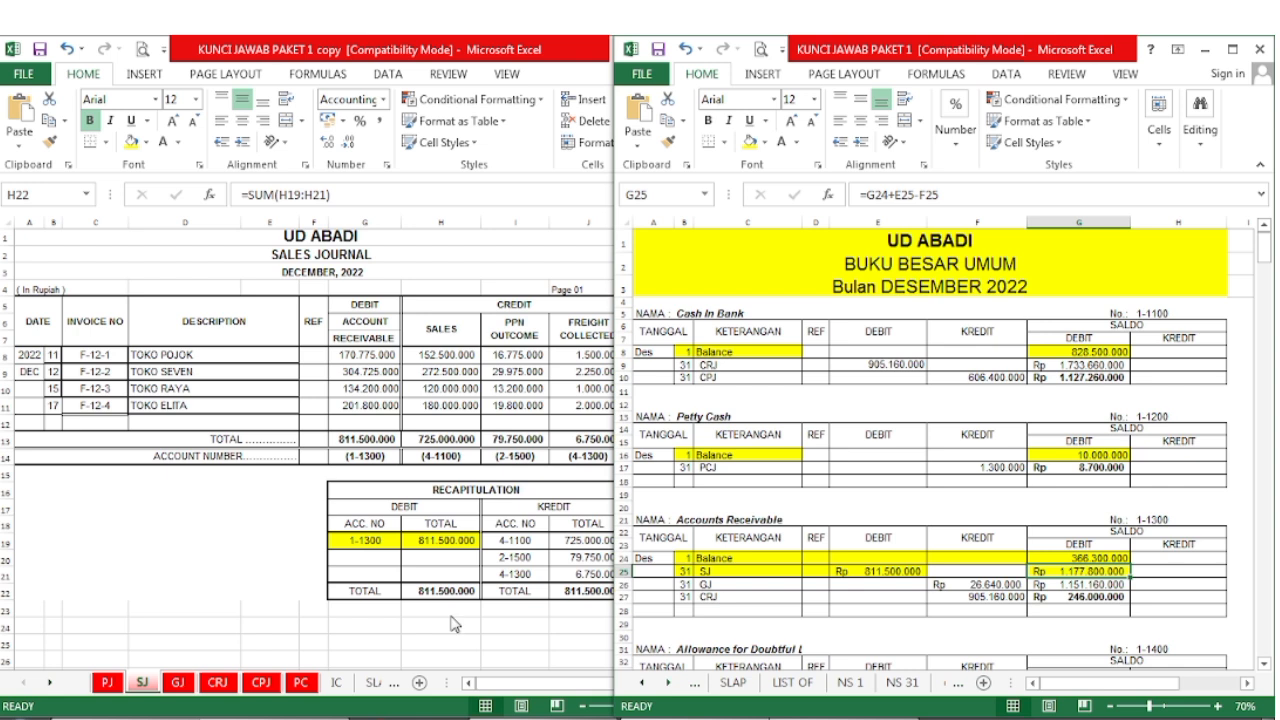
- In the sales journal recapitulation, highlight credit account 4-1100 and its total in yellow
left_click(455, 624)
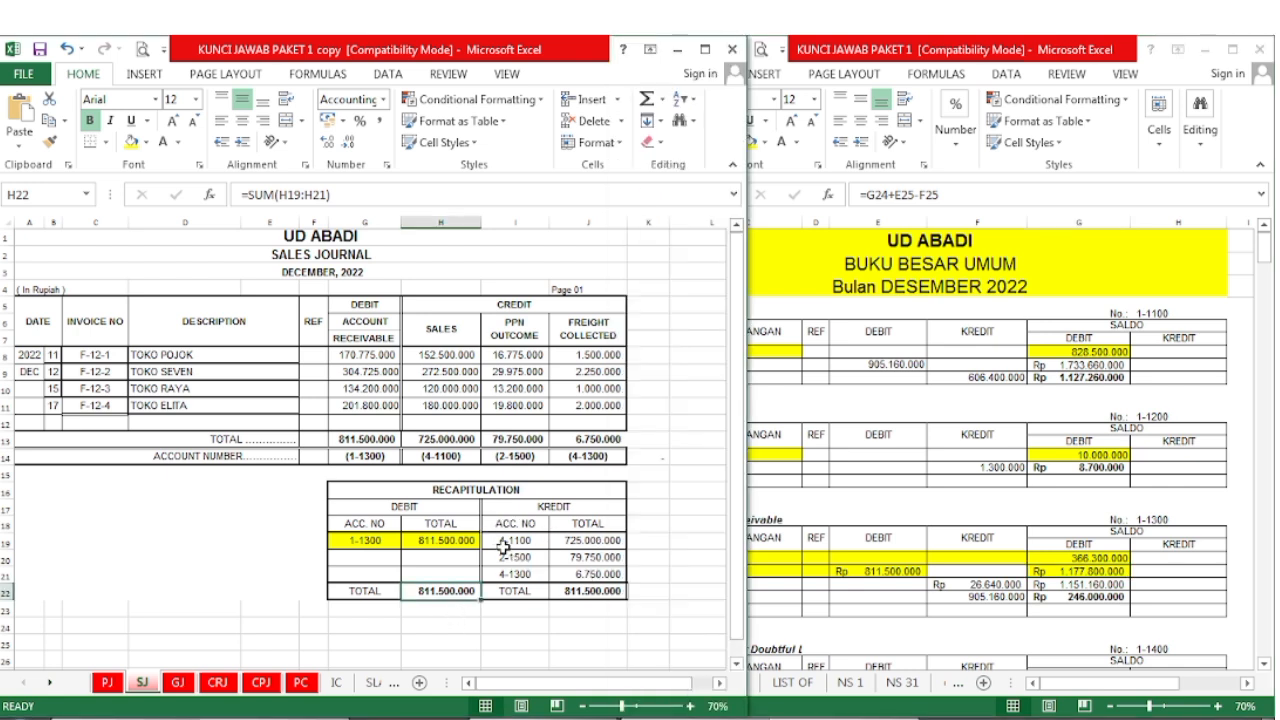
left_click_drag(505, 540, 598, 540)
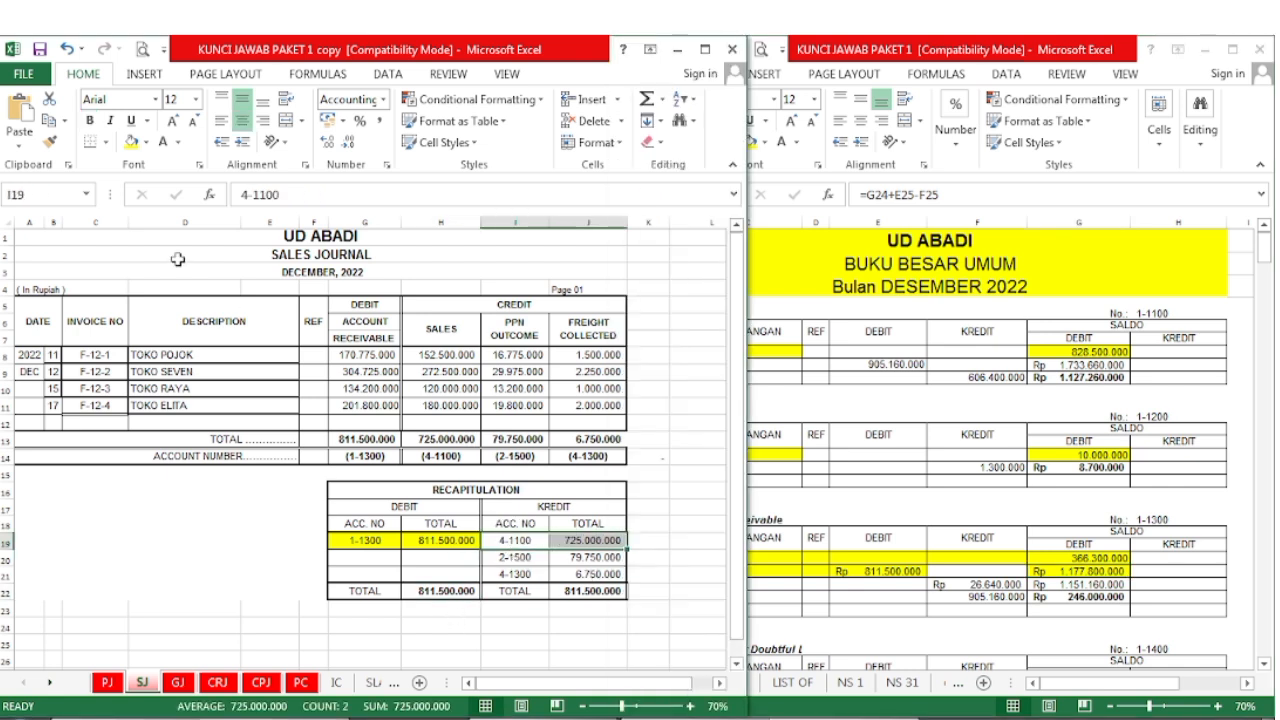
left_click(131, 142)
- In the Sales ledger, fill the SJ entry from its date to its credit amount, and its balance, in yellow
left_click(897, 445)
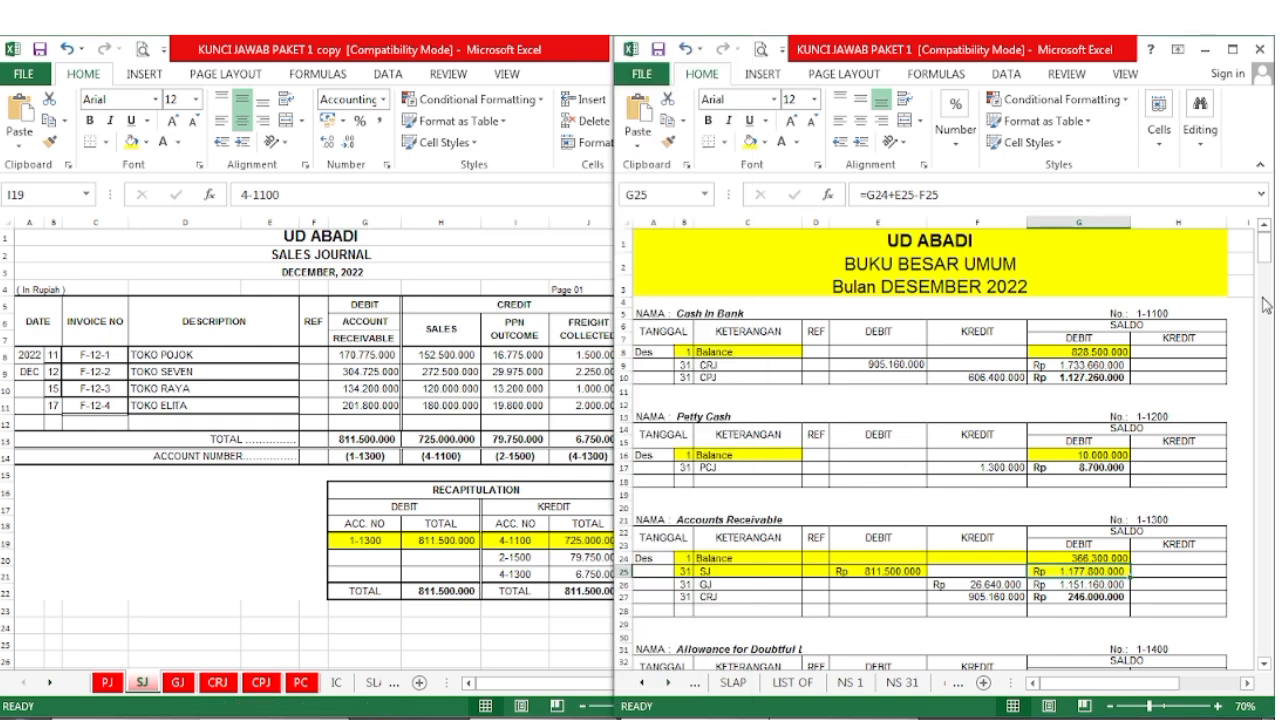
left_click_drag(1258, 258, 1236, 401)
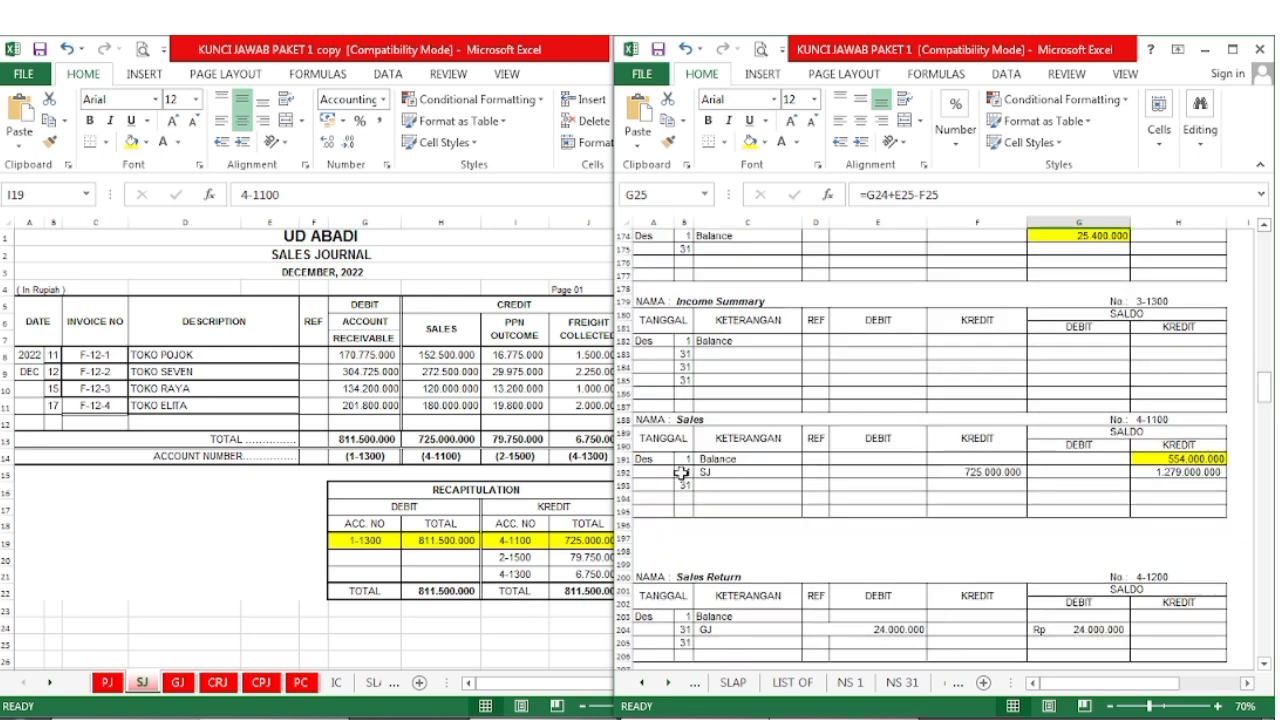
left_click_drag(680, 472, 988, 471)
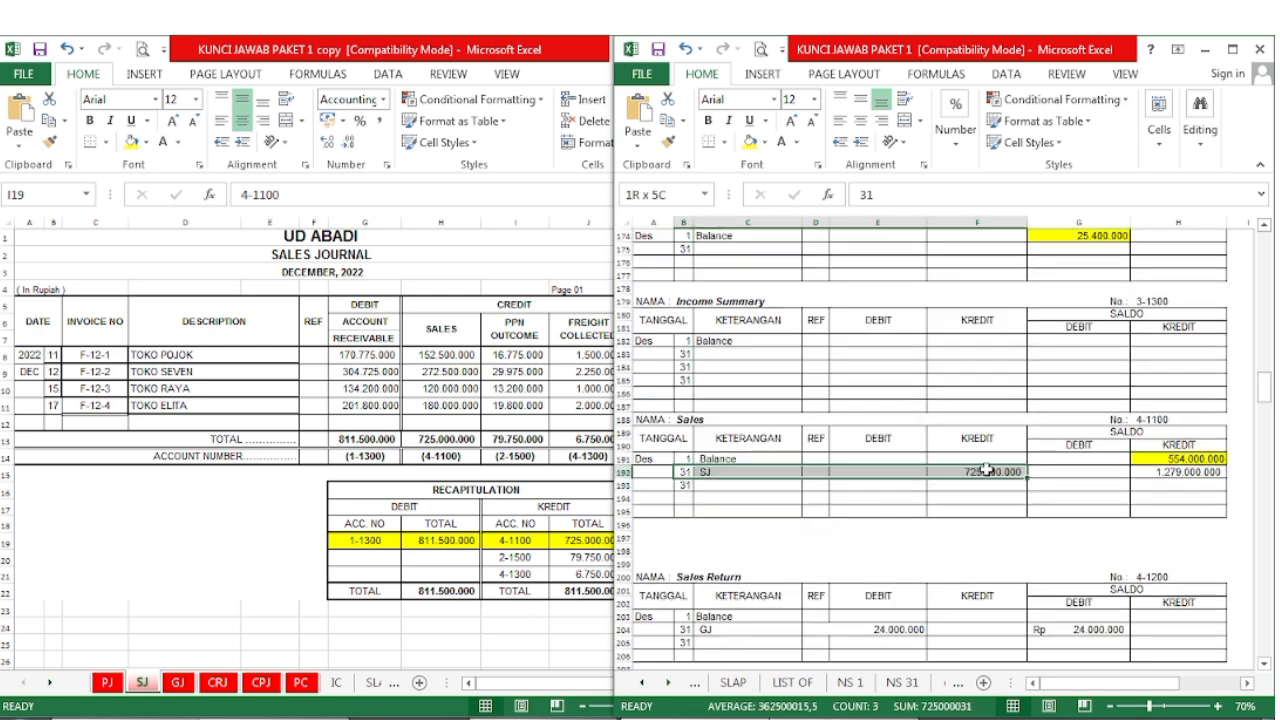
left_click(749, 140)
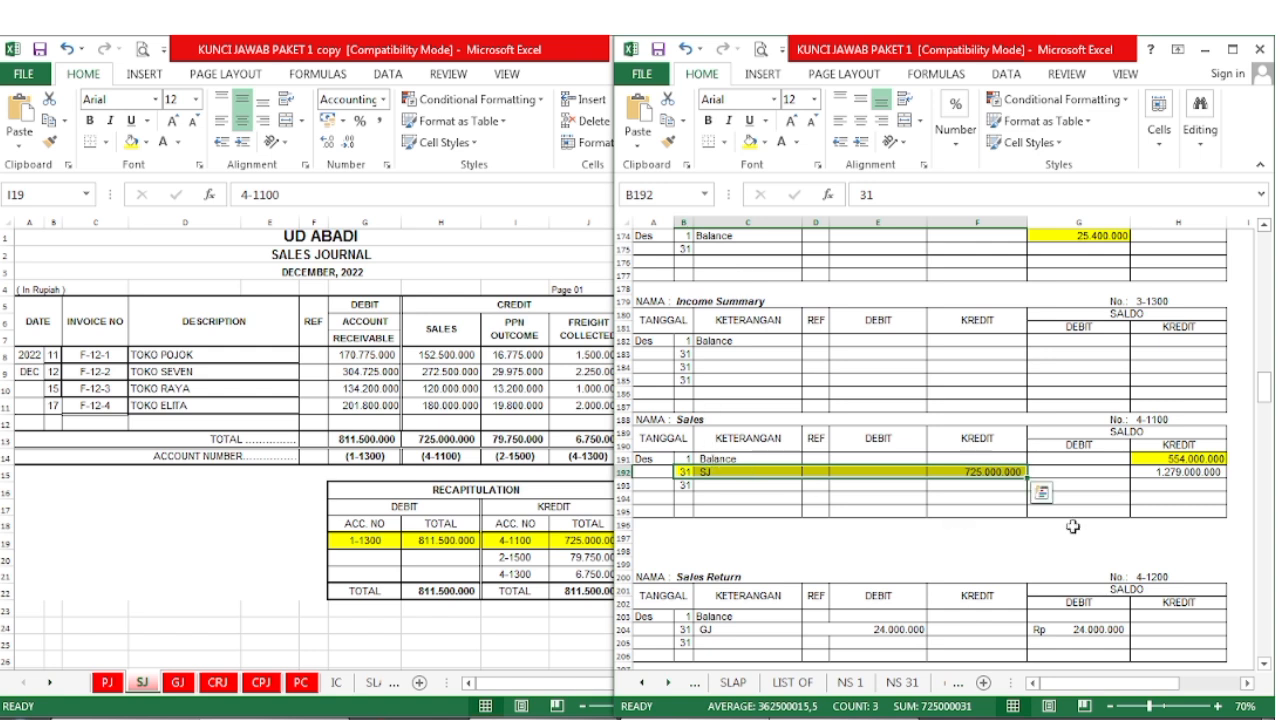
left_click(985, 511)
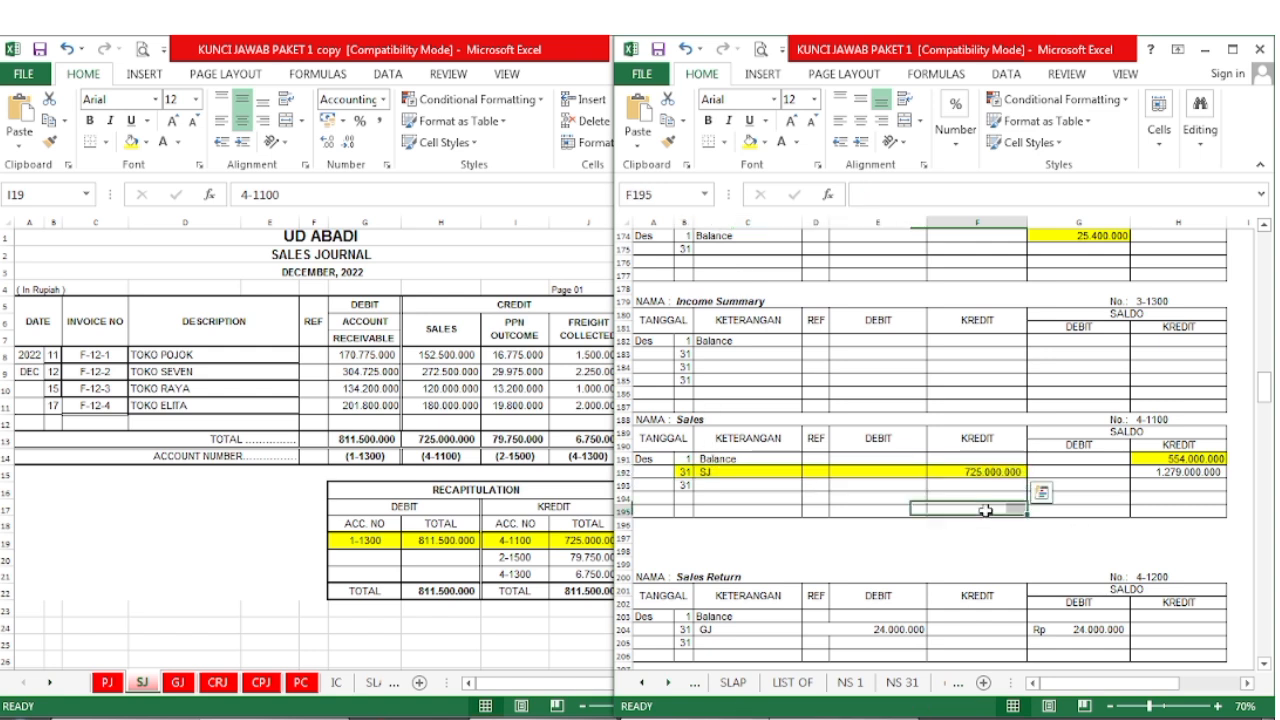
left_click(1161, 476)
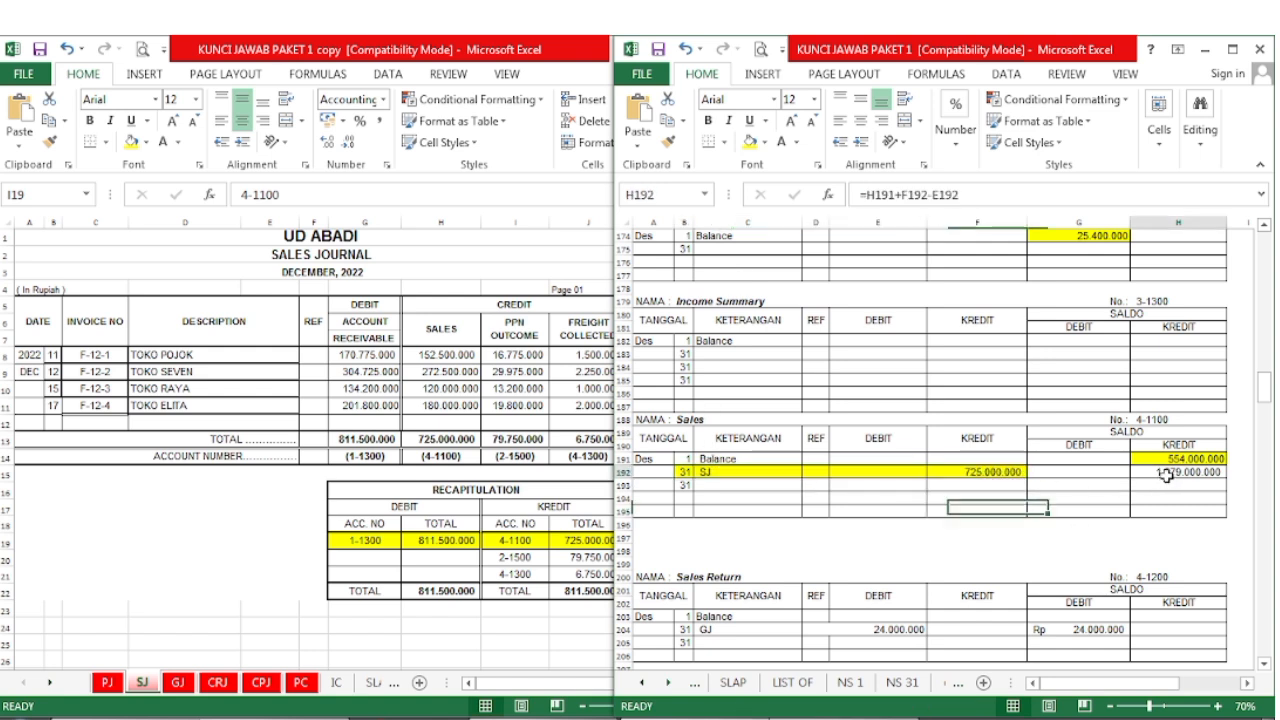
left_click(747, 145)
- In the sales journal recapitulation, highlight credit account 2-1500 and its total in yellow
left_click(455, 579)
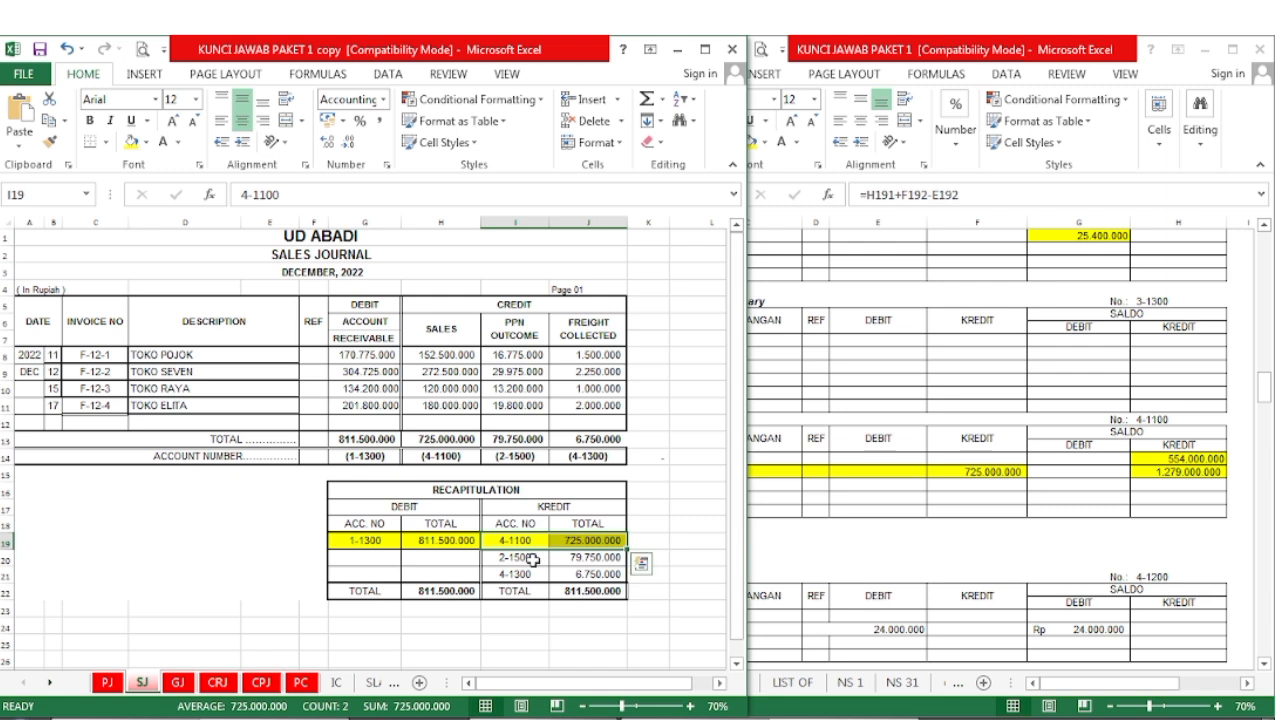
left_click_drag(500, 560, 590, 558)
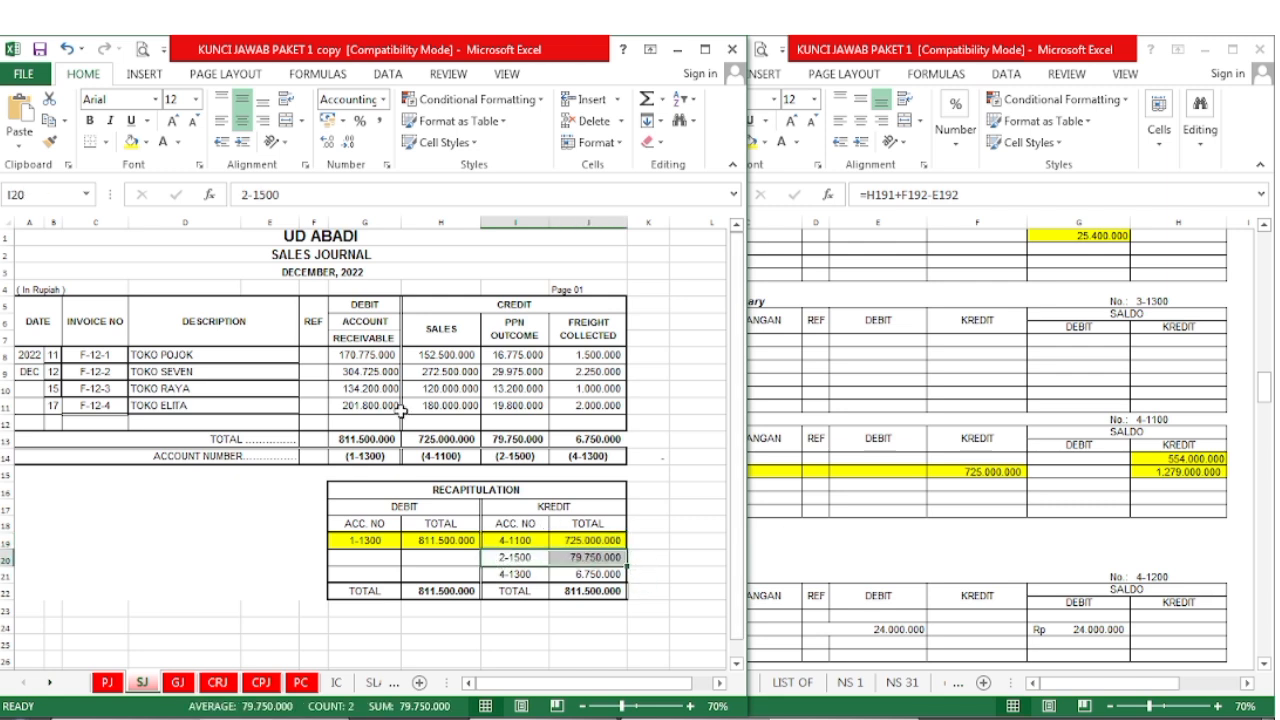
left_click(133, 143)
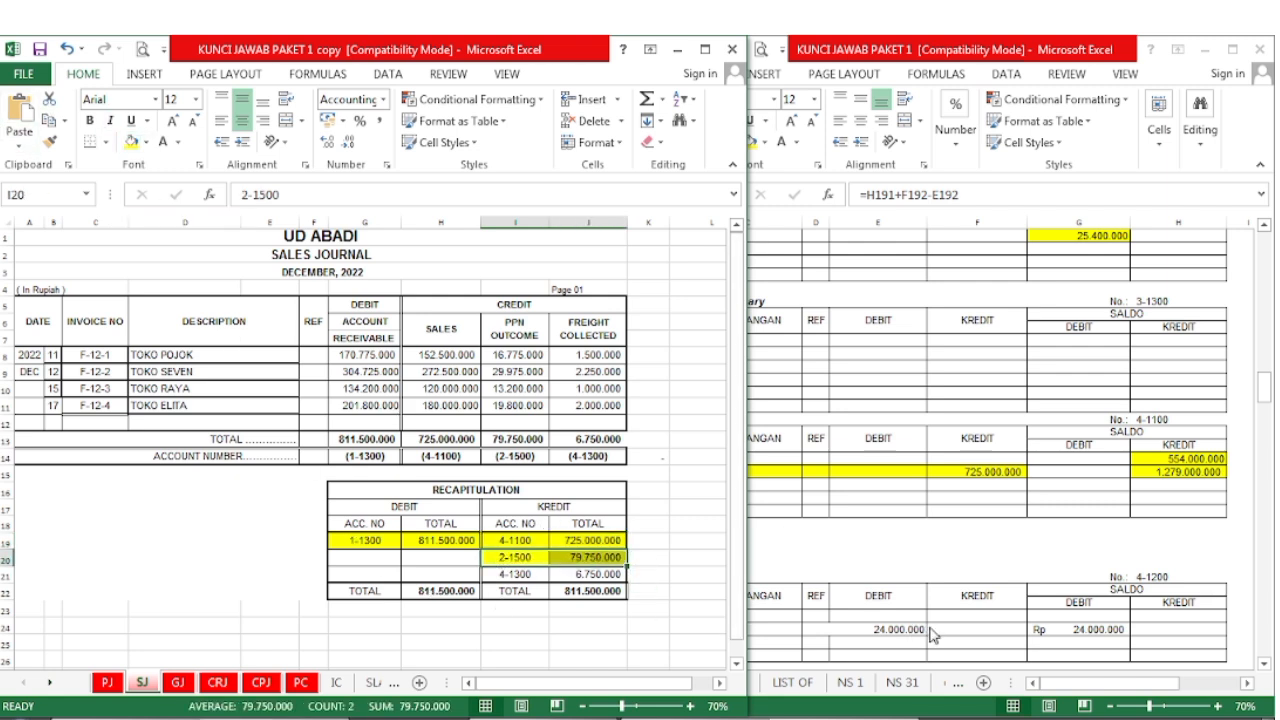
- In the PPN Outcome ledger, fill the SJ entry from its date to its credit amount, and its balance, in yellow
left_click(1098, 543)
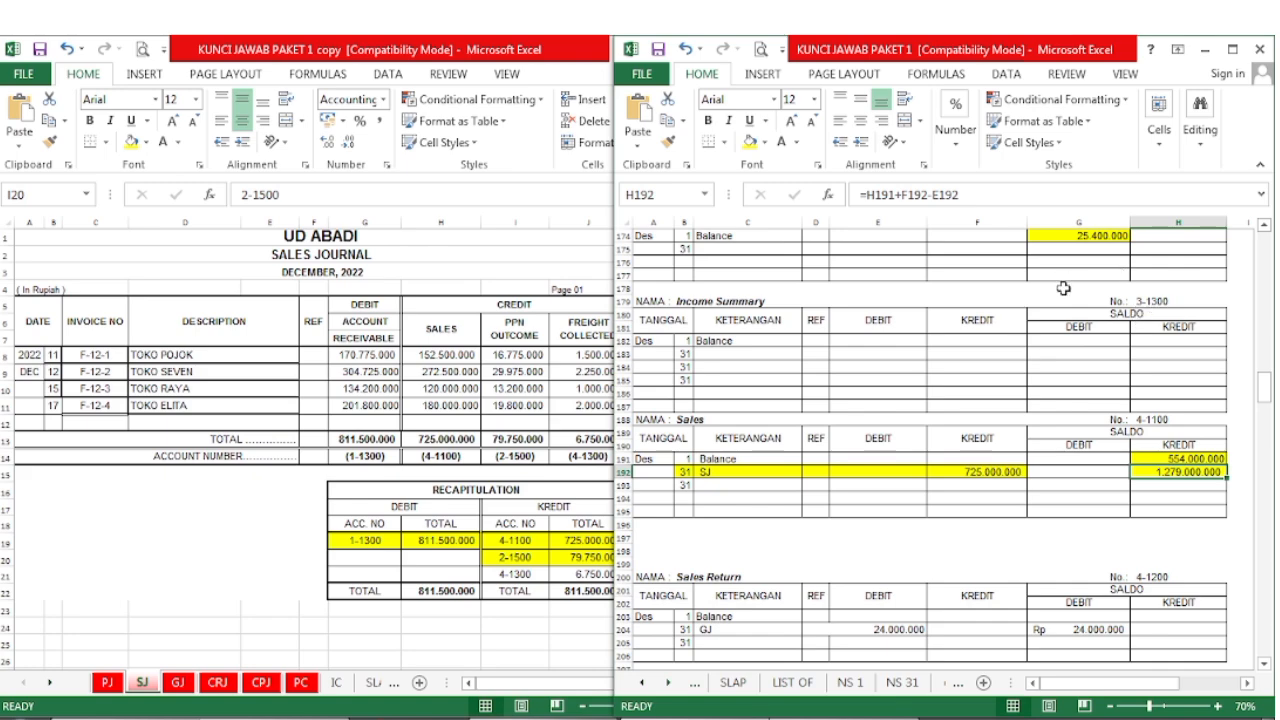
left_click_drag(1265, 392, 1250, 348)
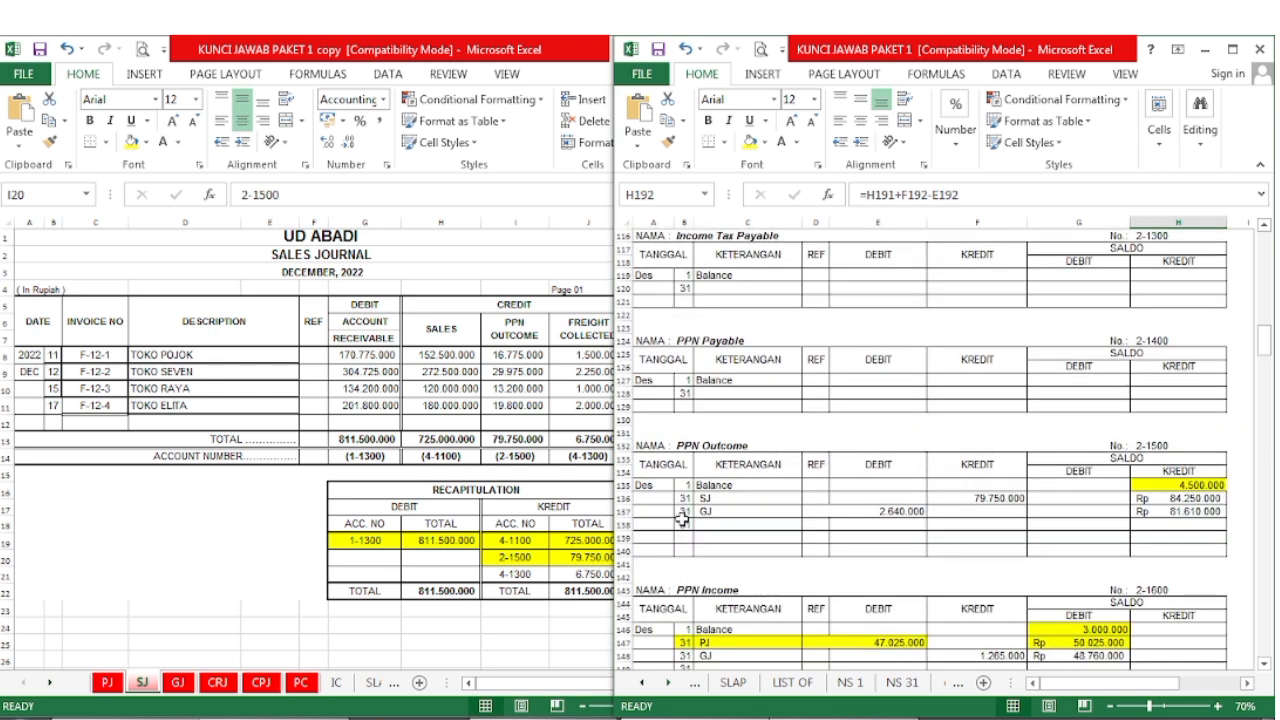
left_click_drag(689, 498, 988, 499)
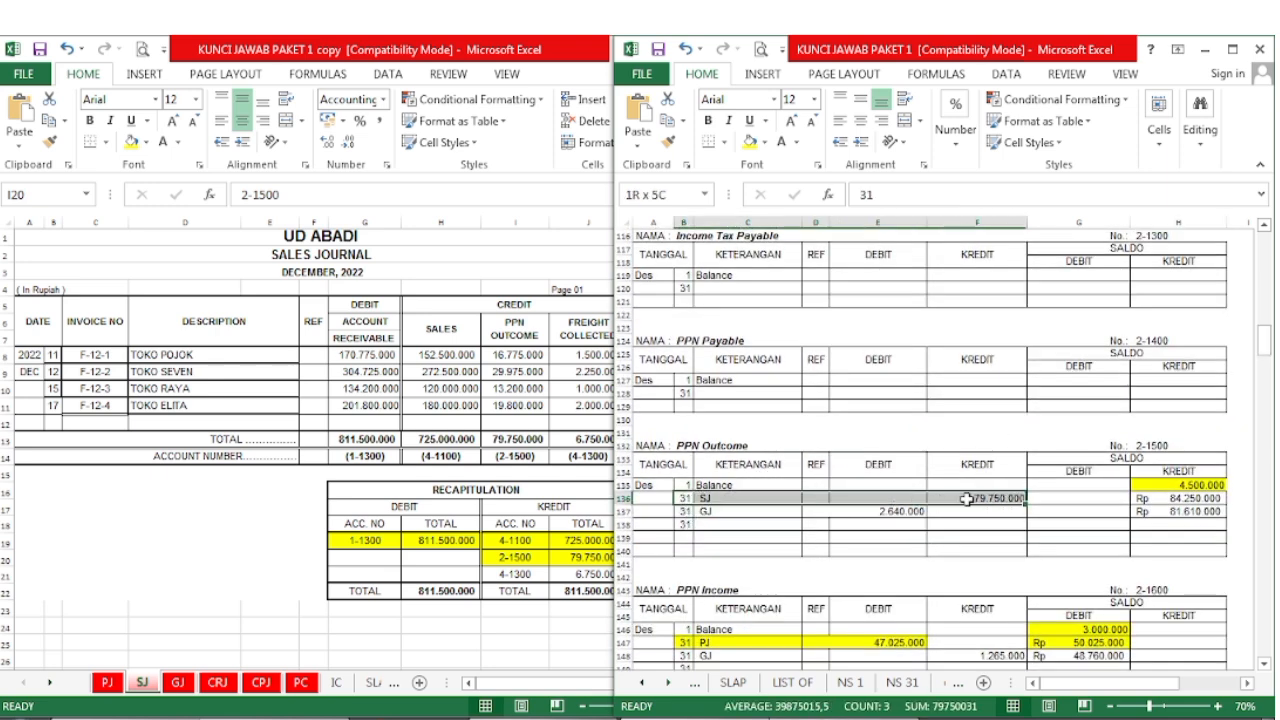
left_click(749, 142)
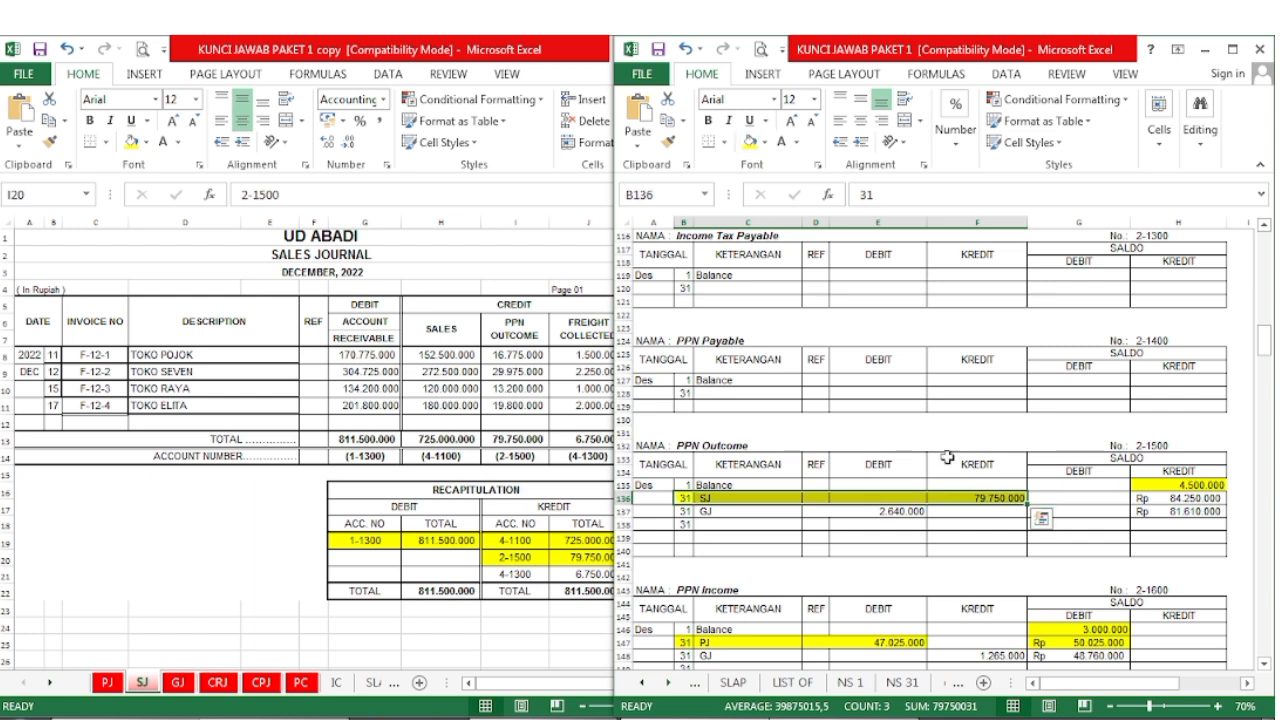
left_click(1166, 498)
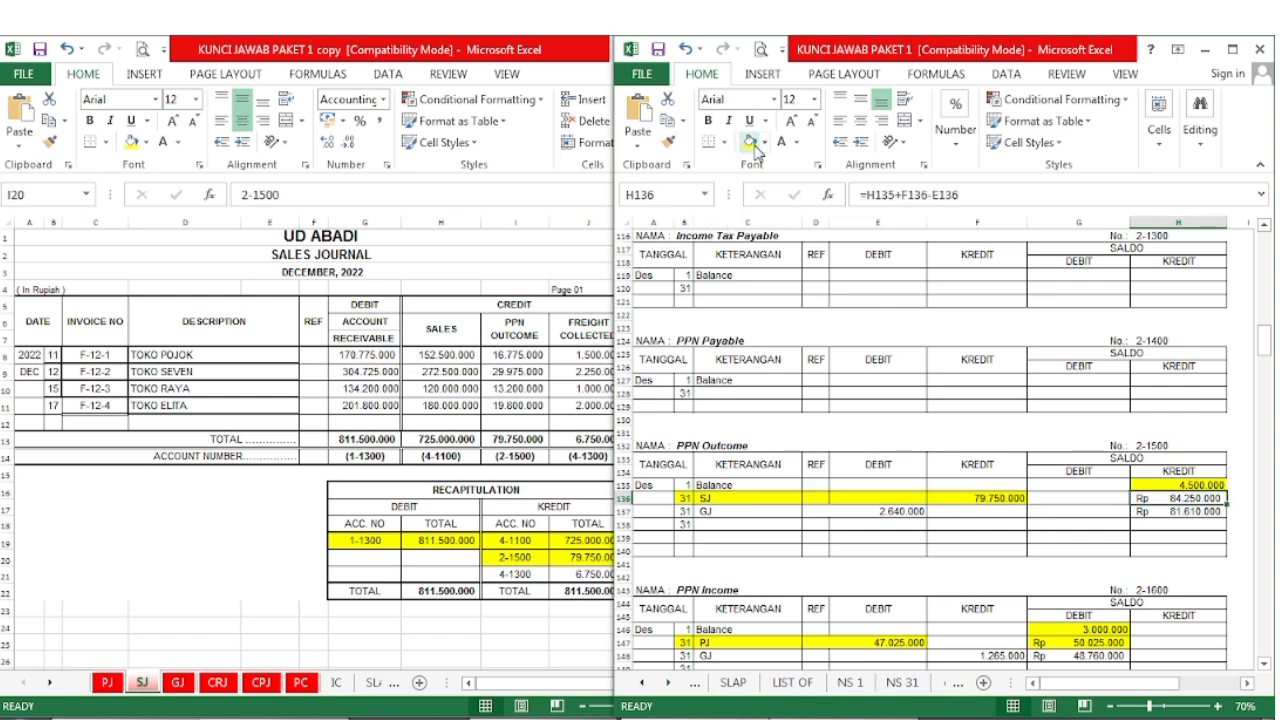
left_click(754, 146)
- In the sales journal recapitulation, correct the last credit account number to 4-1400 and highlight it and its total in yellow
left_click(414, 625)
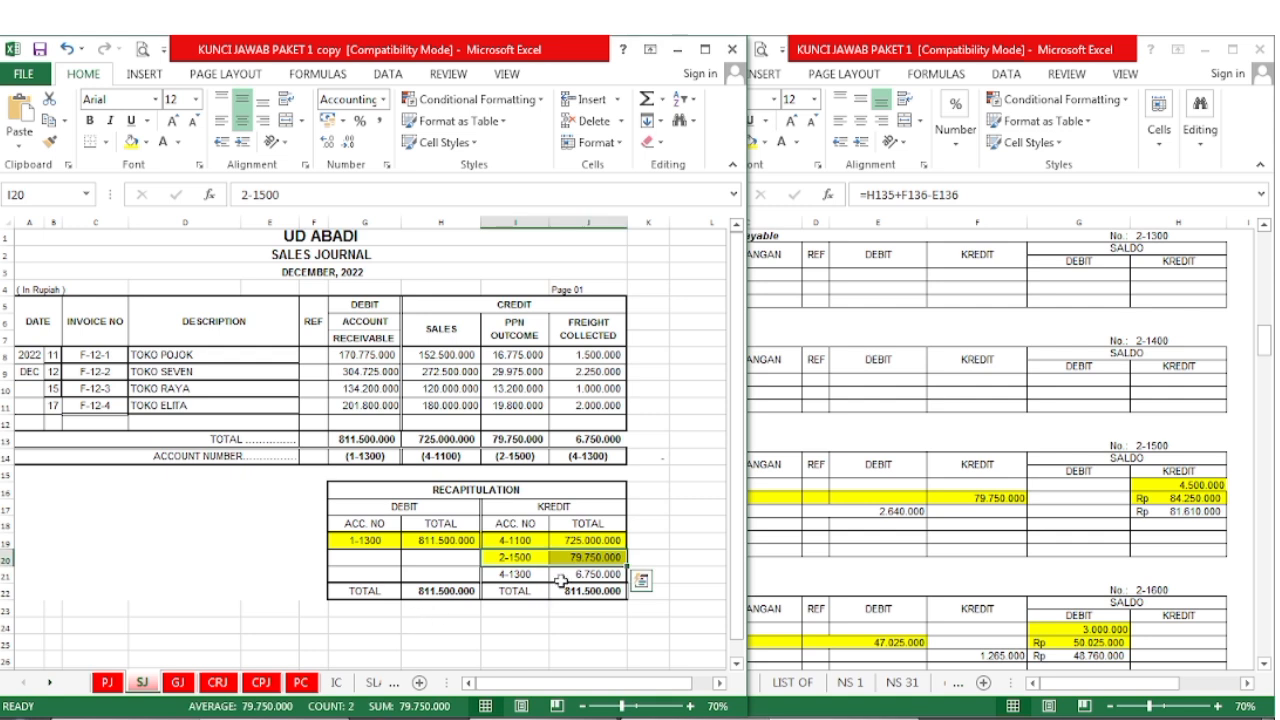
left_click(502, 620)
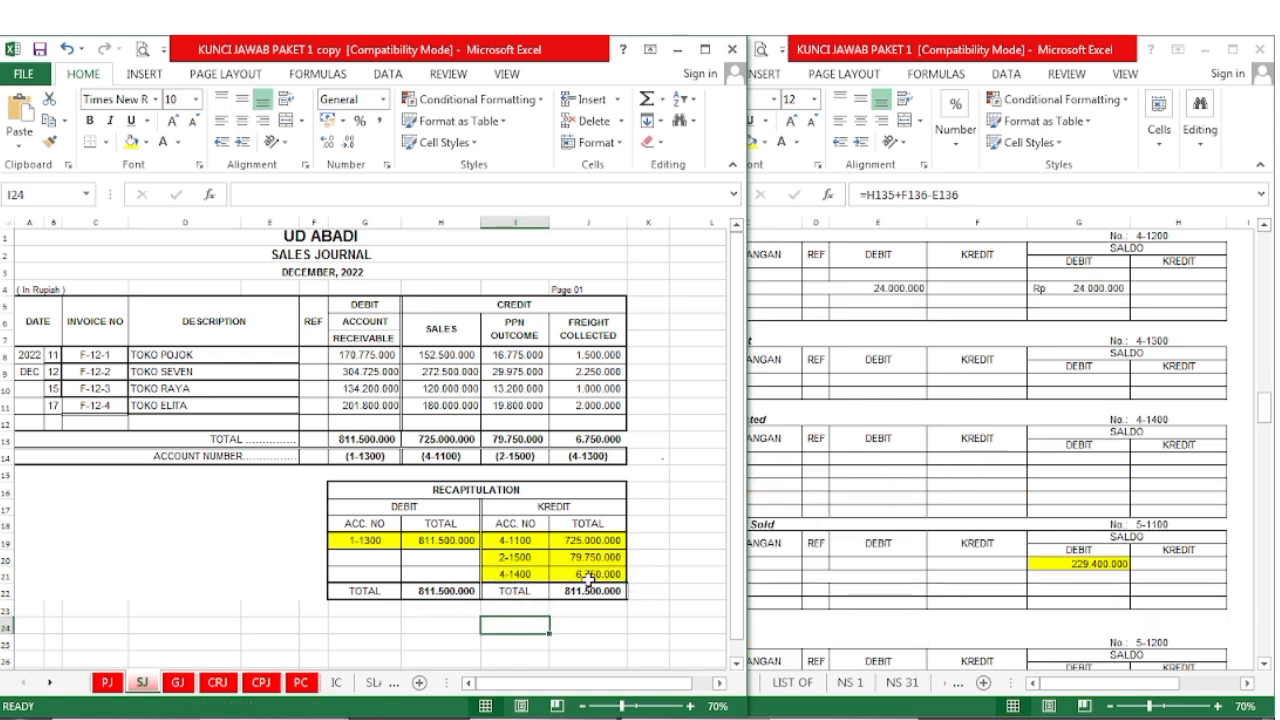
- In the Freight Collected ledger, set the font of the SJ entry from its date to its credit amount, and of its credit balance, to Automatic black
left_click(960, 515)
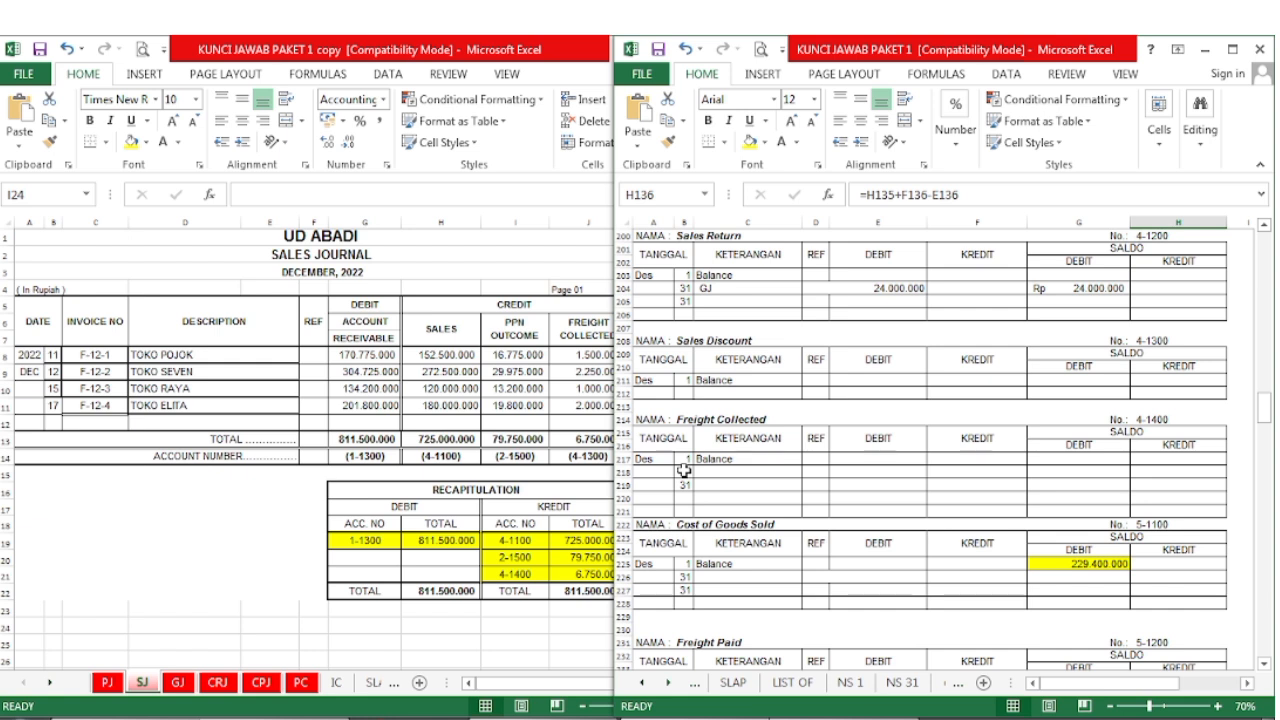
left_click_drag(684, 471, 1065, 473)
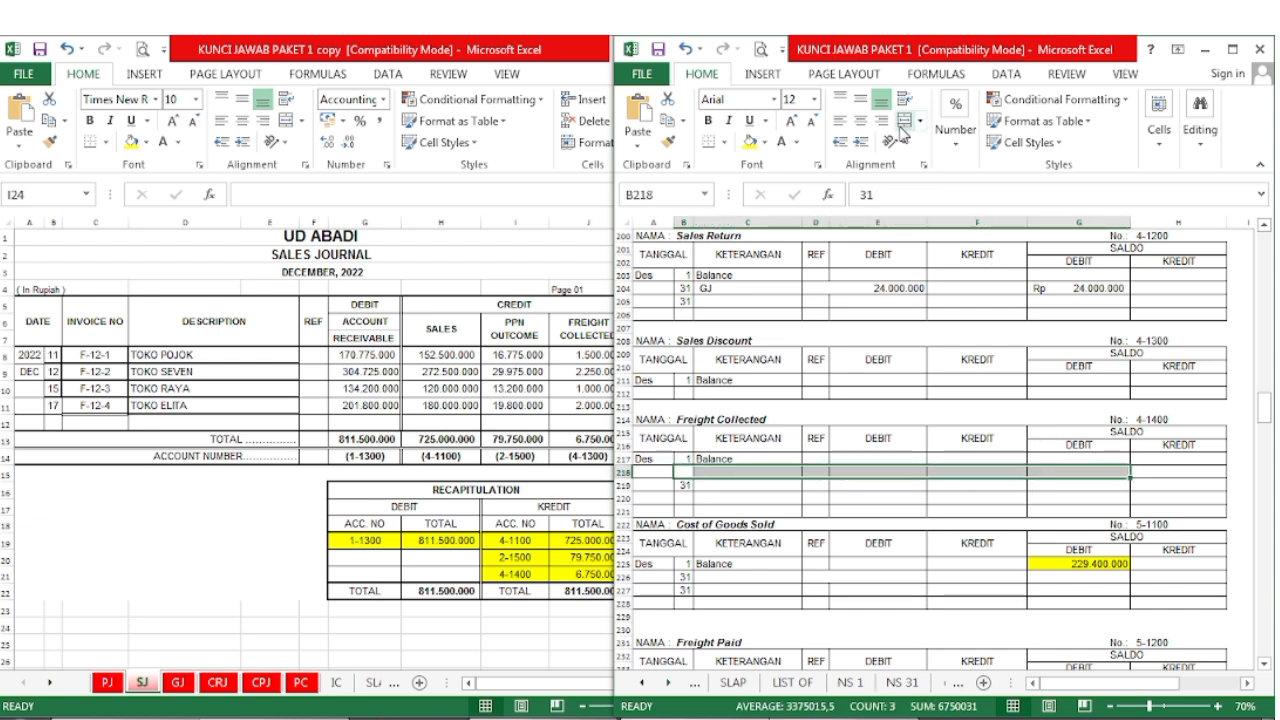
left_click(797, 146)
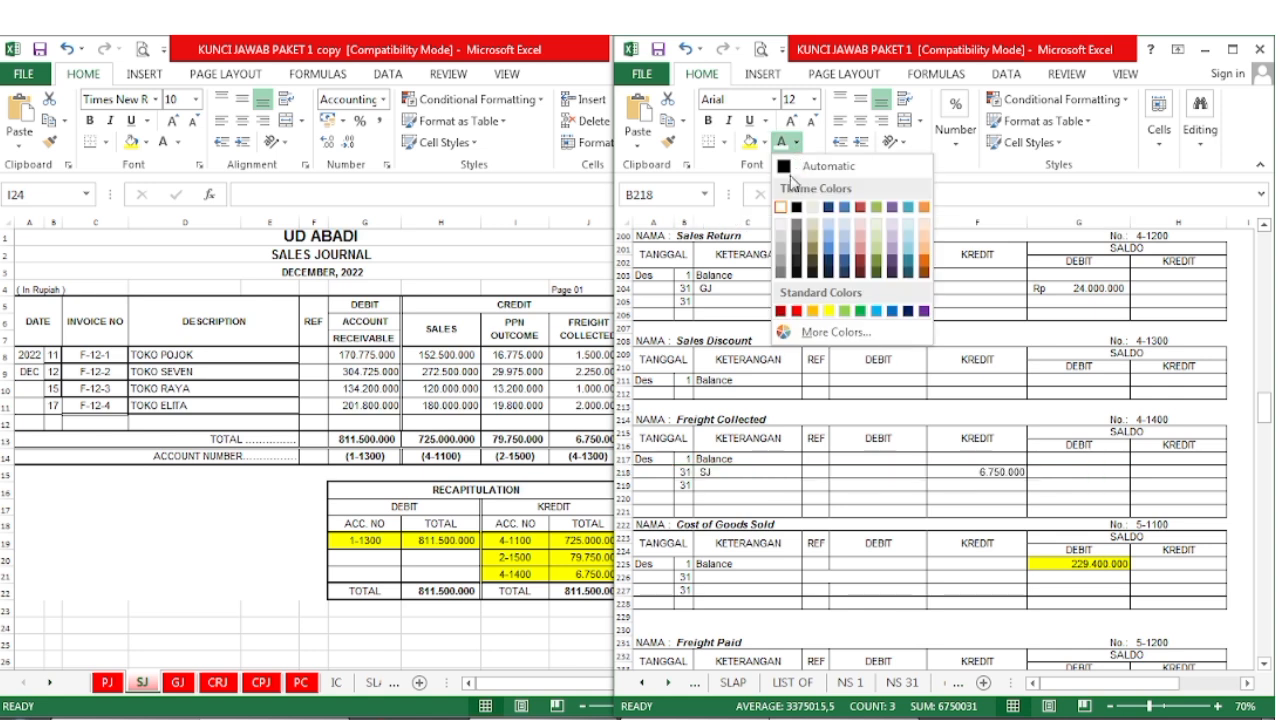
left_click(786, 163)
left_click(714, 489)
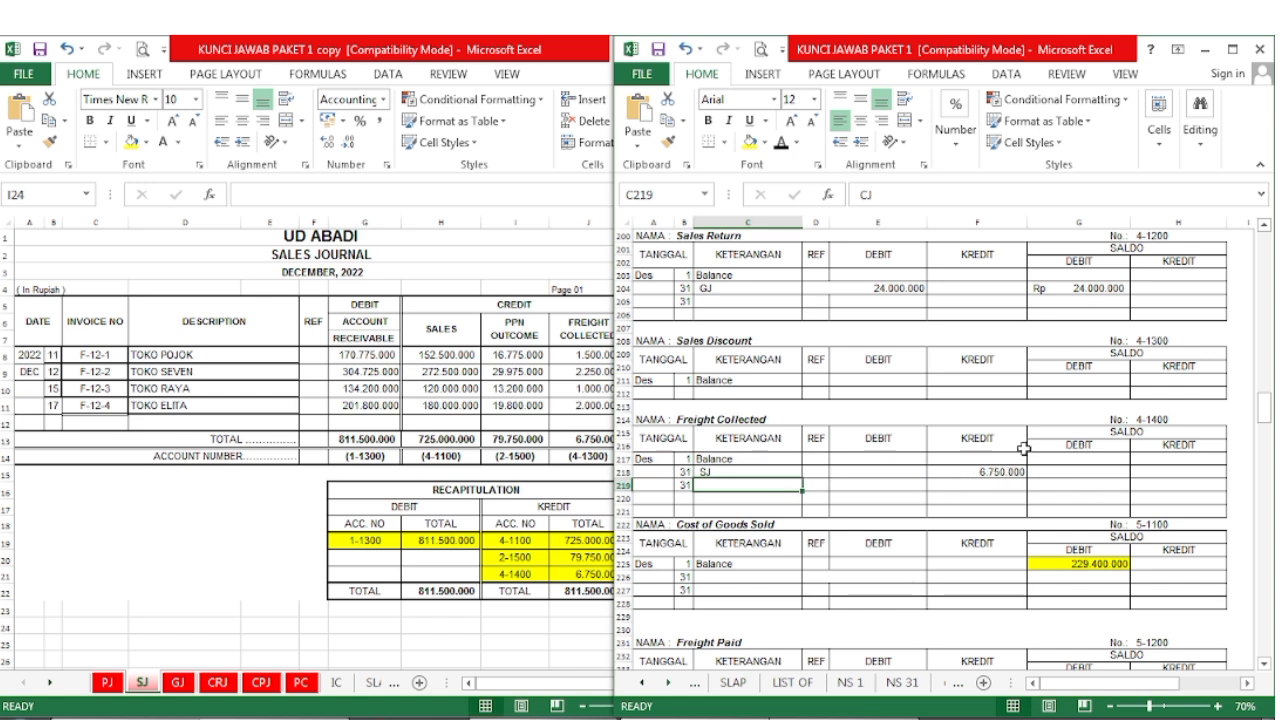
left_click(1072, 468)
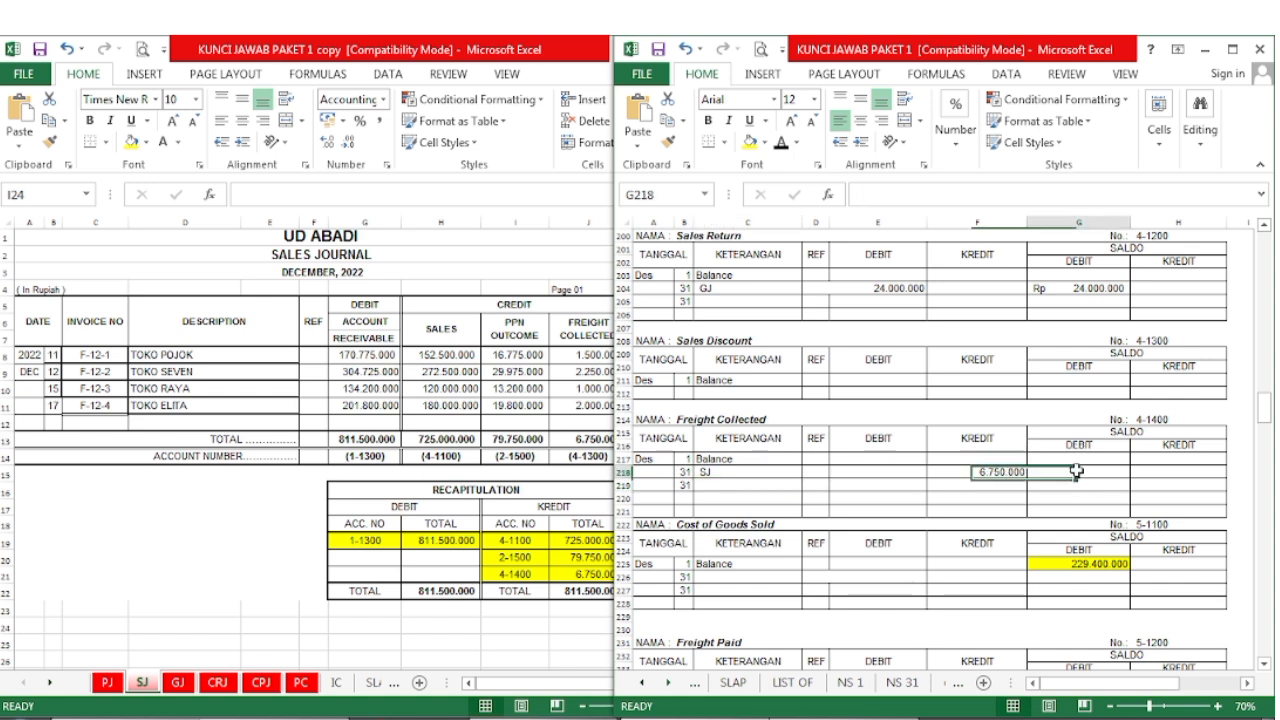
left_click(1142, 470)
left_click(781, 141)
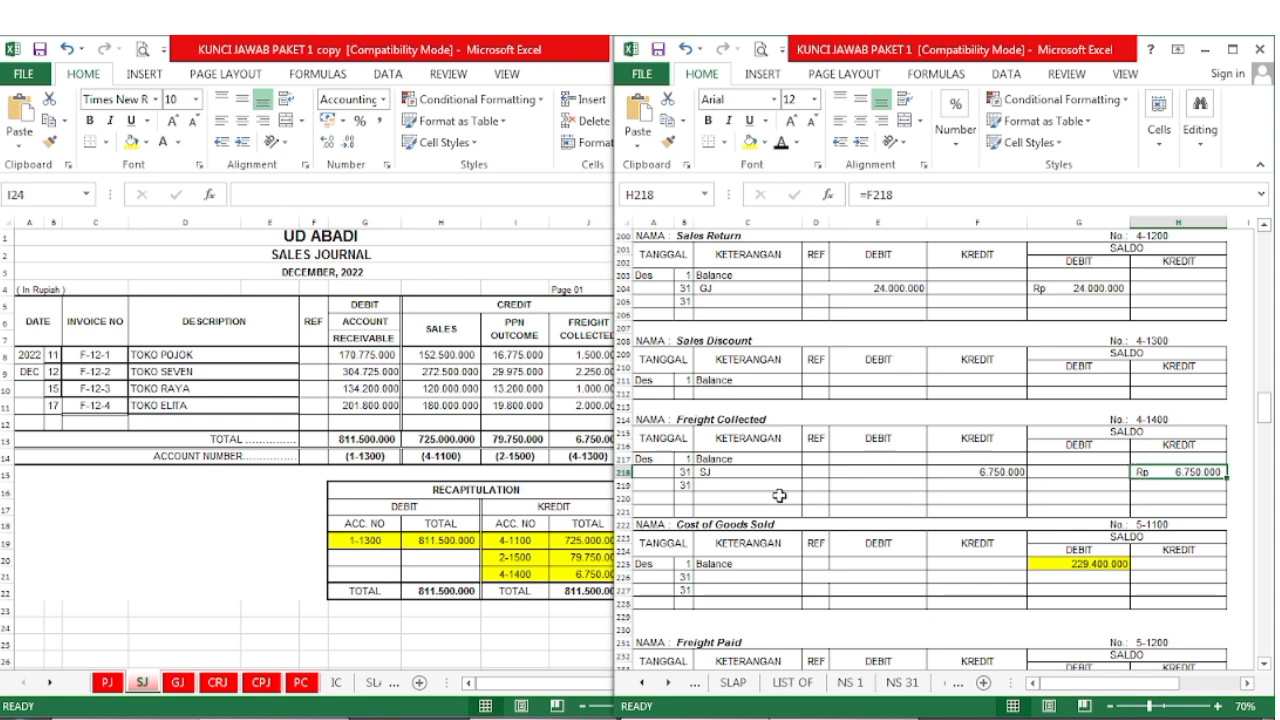
- In the general journal's recapitulation on the GJ sheet, highlight debit account 1-1500 and its total in yellow
left_click(515, 541)
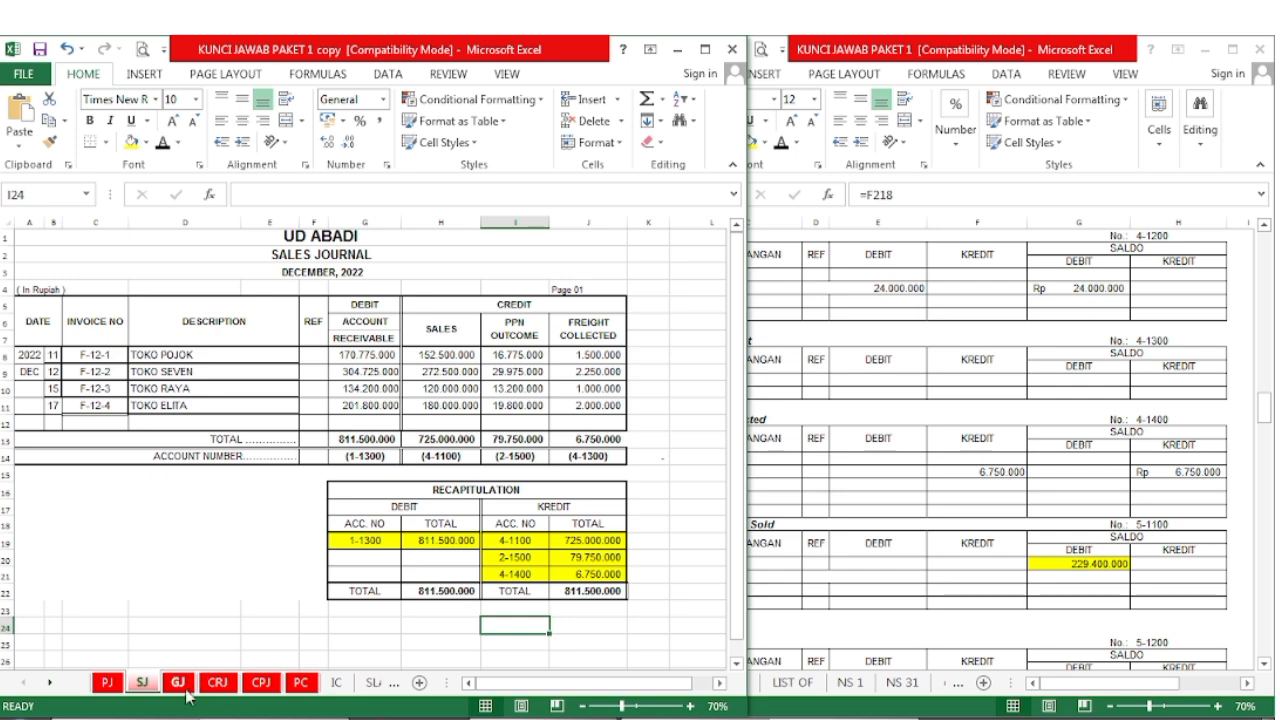
left_click(176, 683)
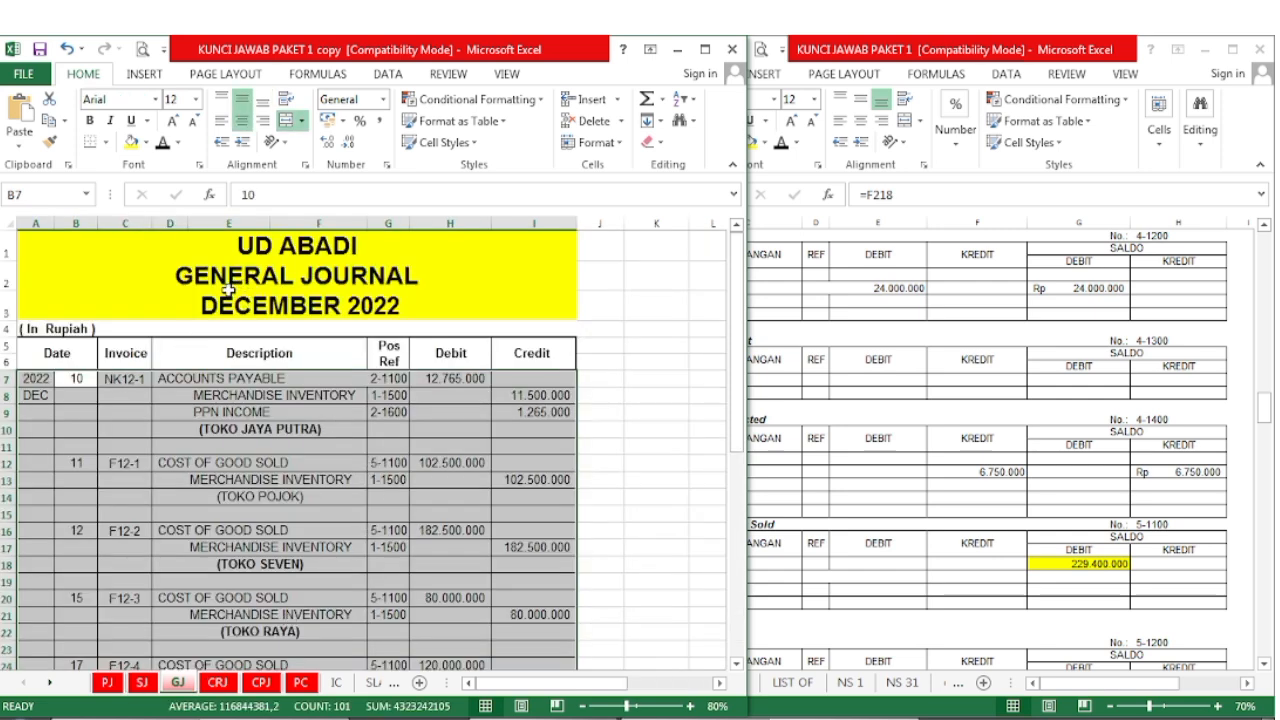
left_click(621, 399)
scroll(618, 401, "down", 8)
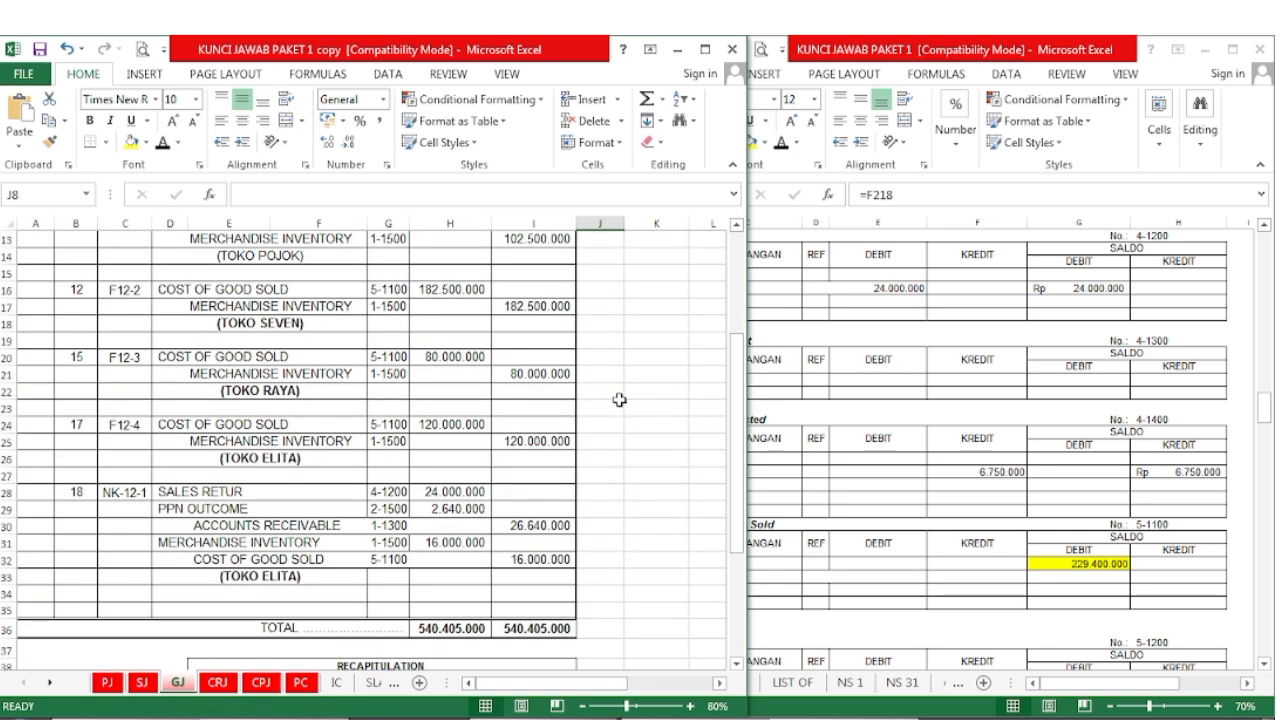
scroll(616, 403, "down", 1)
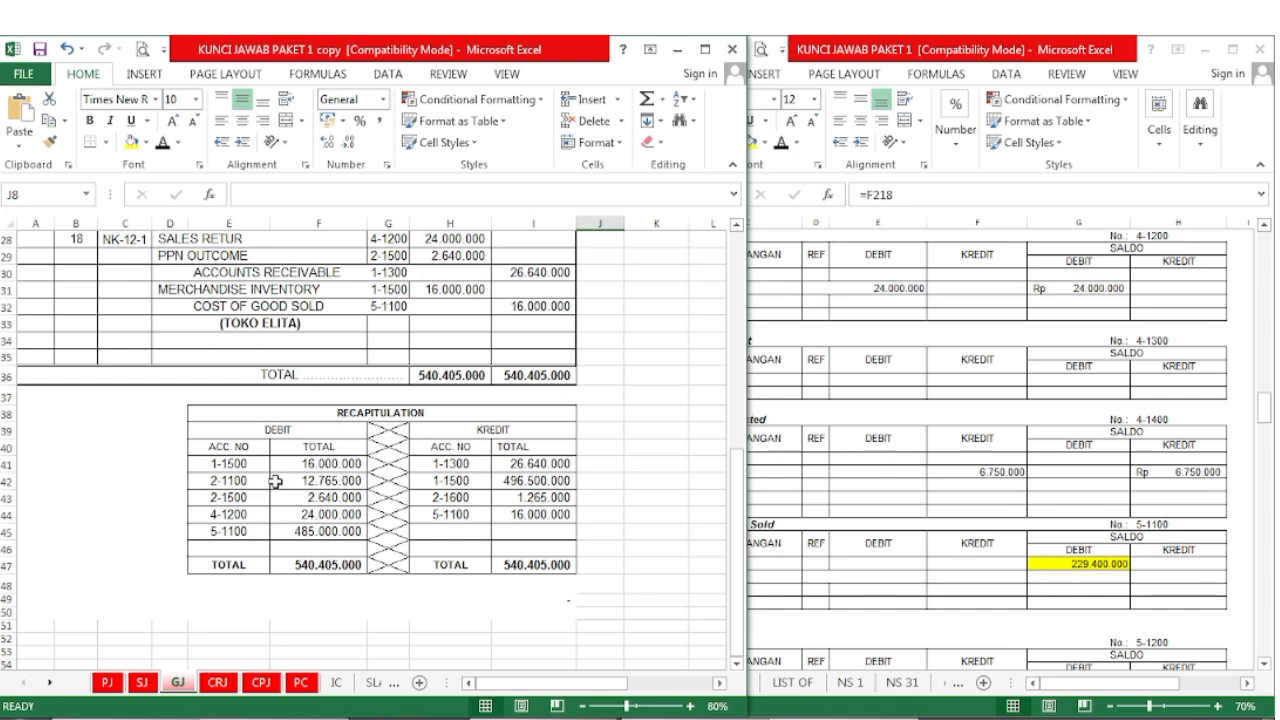
left_click_drag(222, 466, 310, 465)
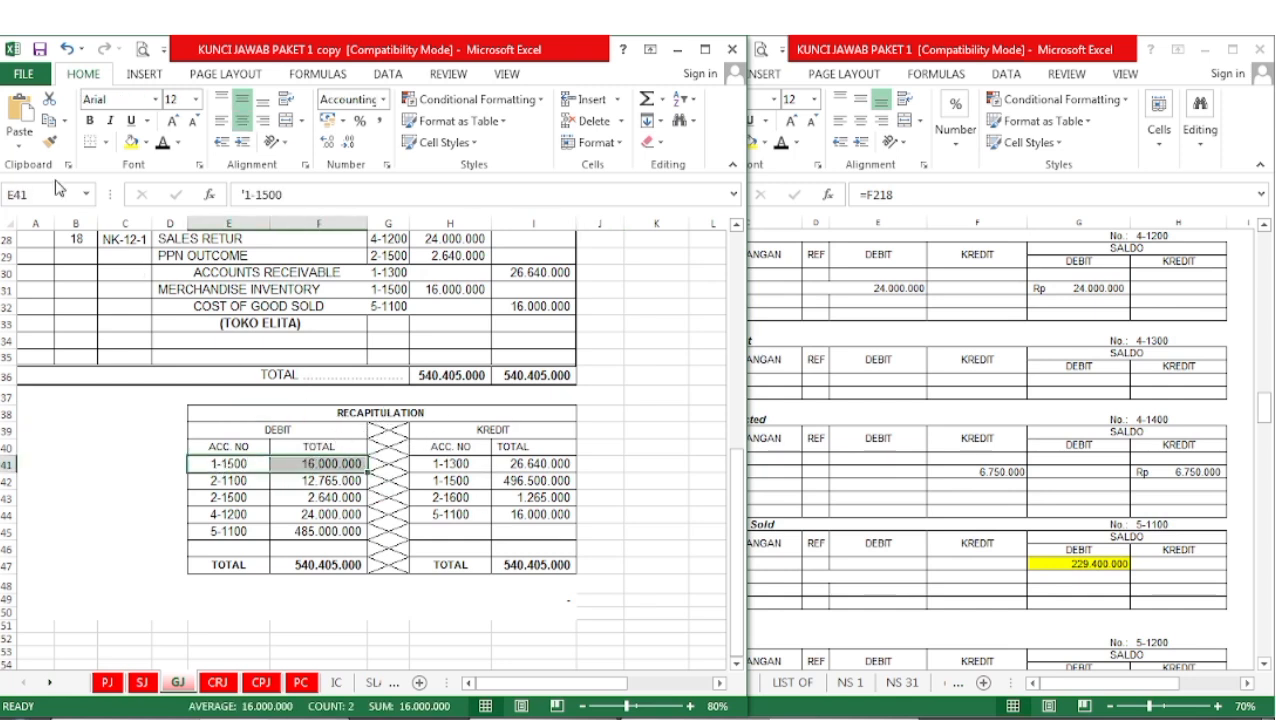
left_click(129, 142)
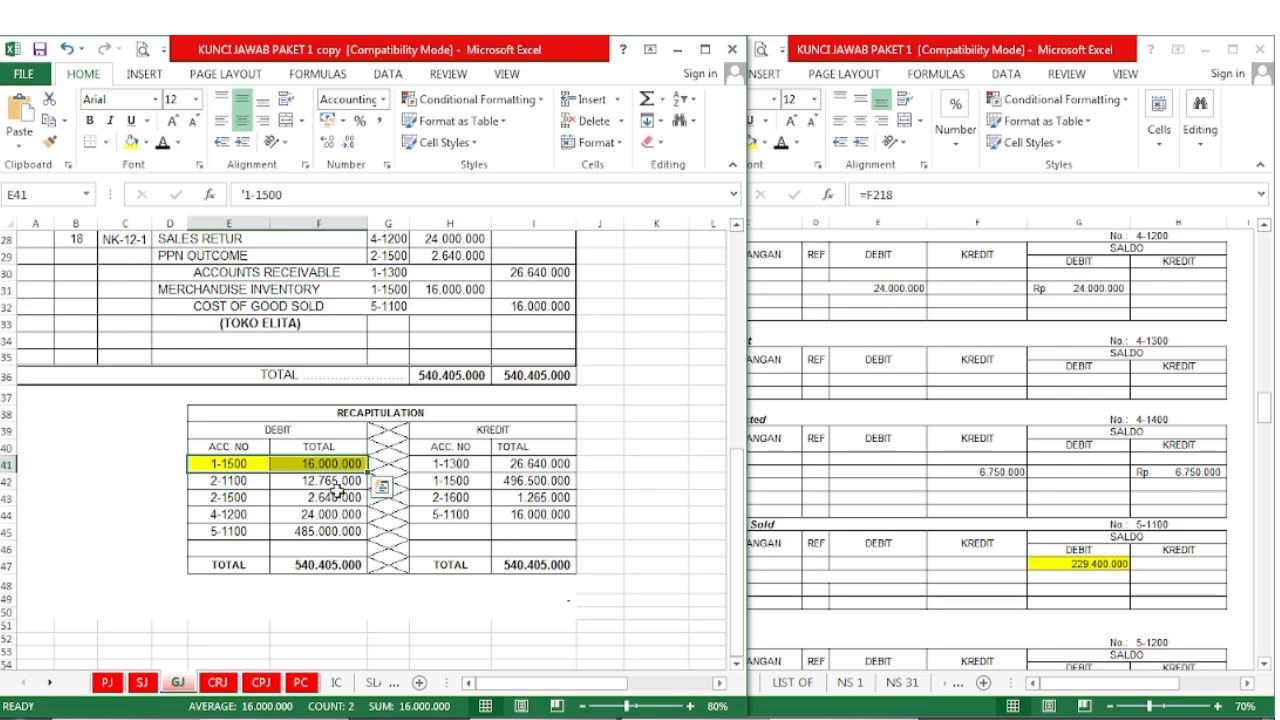
- In the Merchandise Inventory ledger, fill the GJ entry from its date to its debit amount in yellow
left_click(826, 457)
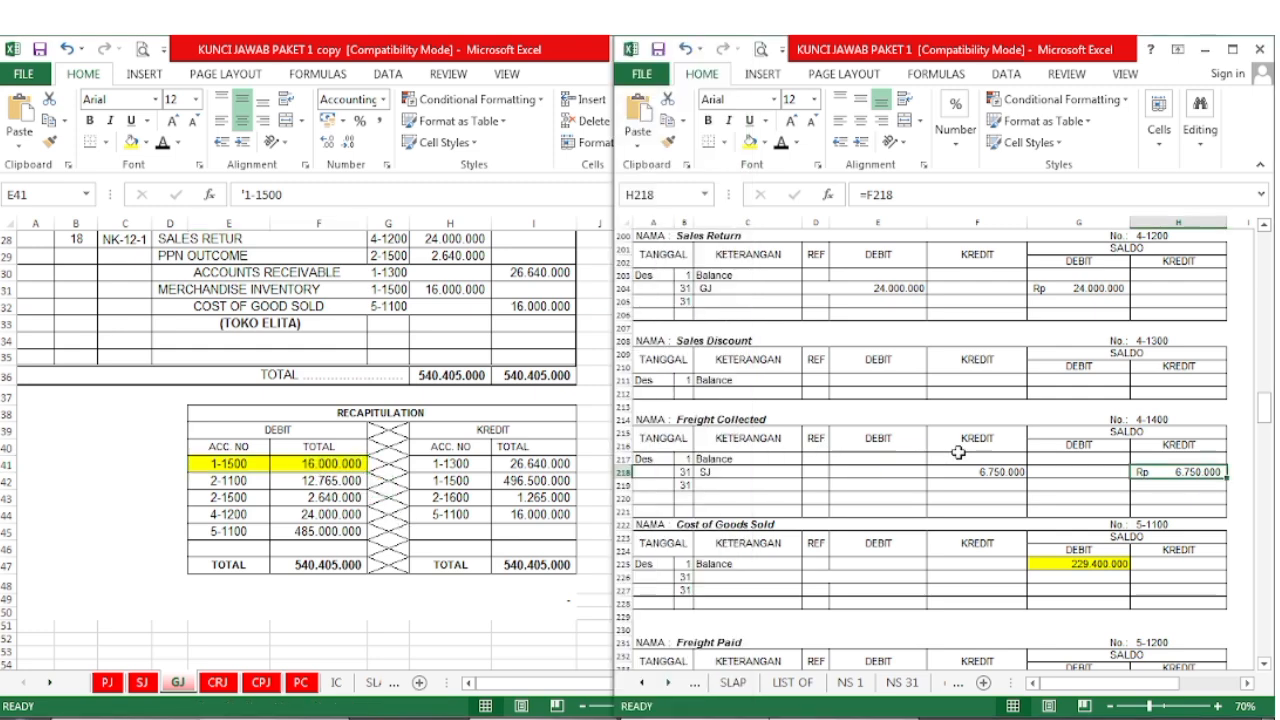
left_click_drag(1266, 405, 1265, 236)
scroll(1112, 480, "down", 8)
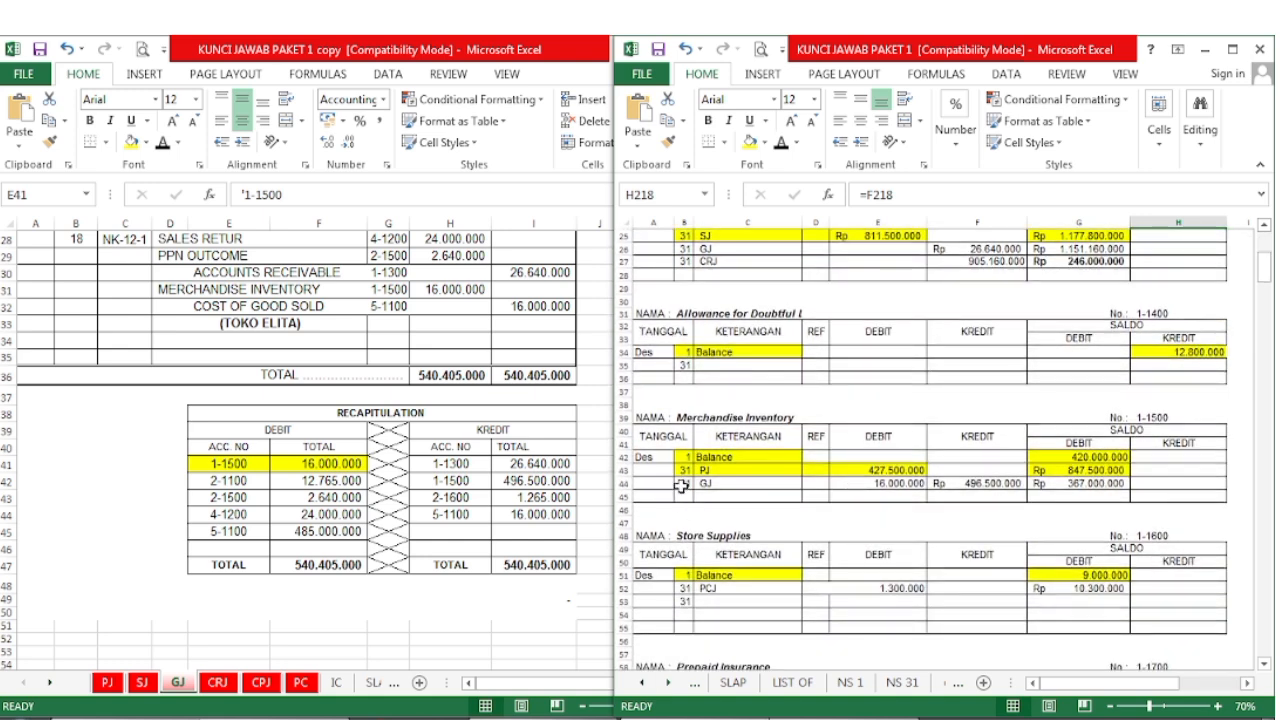
left_click_drag(680, 485, 902, 485)
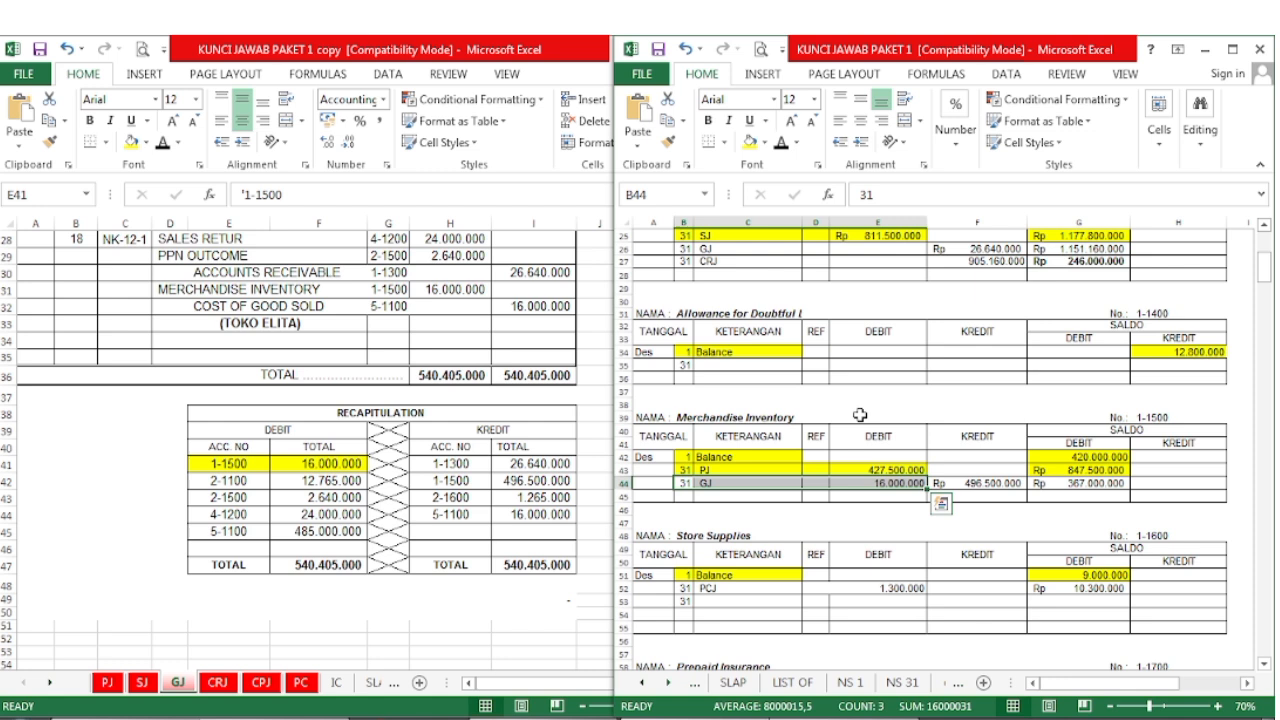
left_click(750, 141)
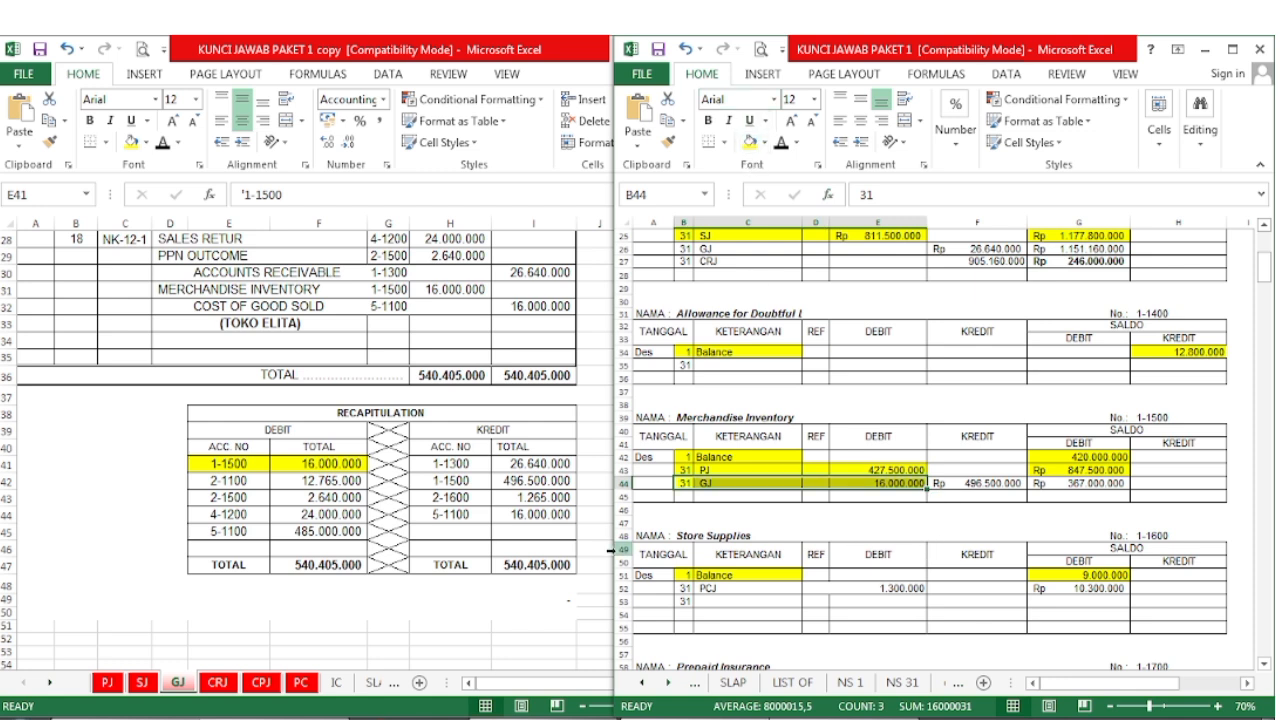
- In the general journal recapitulation, highlight debit account 2-1100 and its total in yellow
left_click(429, 578)
left_click_drag(215, 480, 350, 484)
left_click(132, 141)
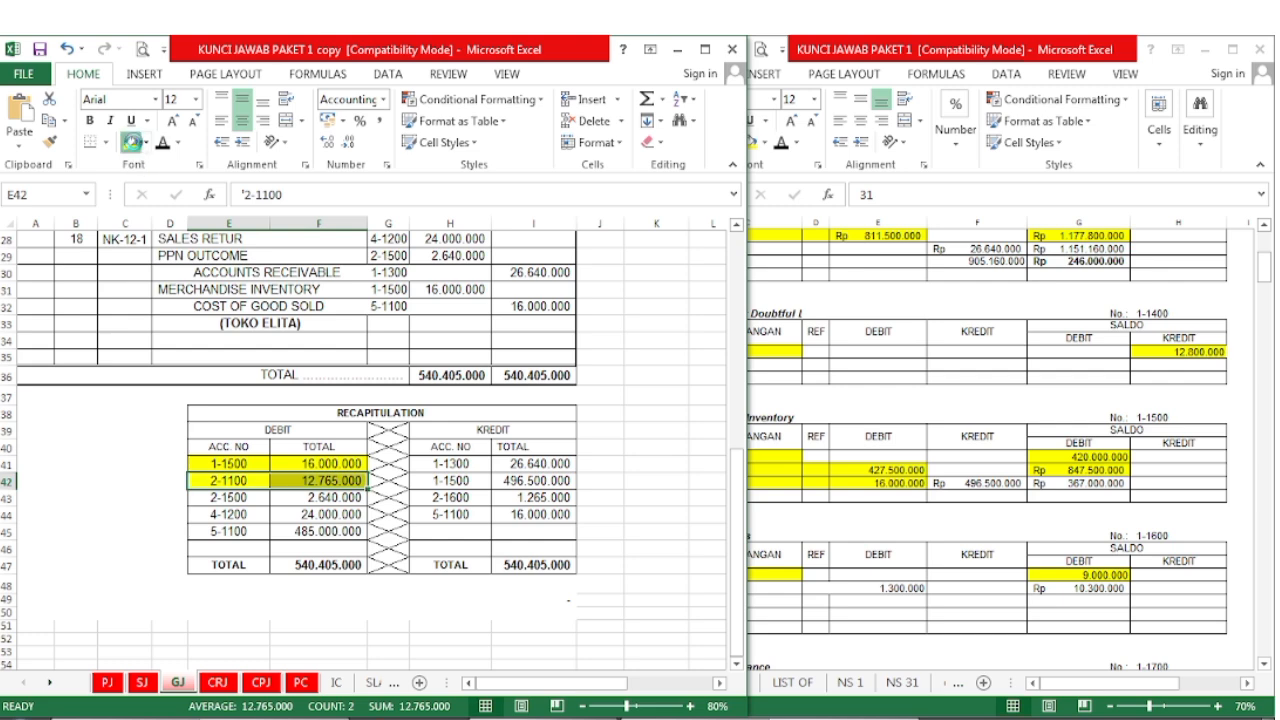
- In the Accounts Payable ledger, fill the GJ entry from its date to its debit amount, and its balance, in yellow
left_click(922, 510)
scroll(1075, 508, "down", 12)
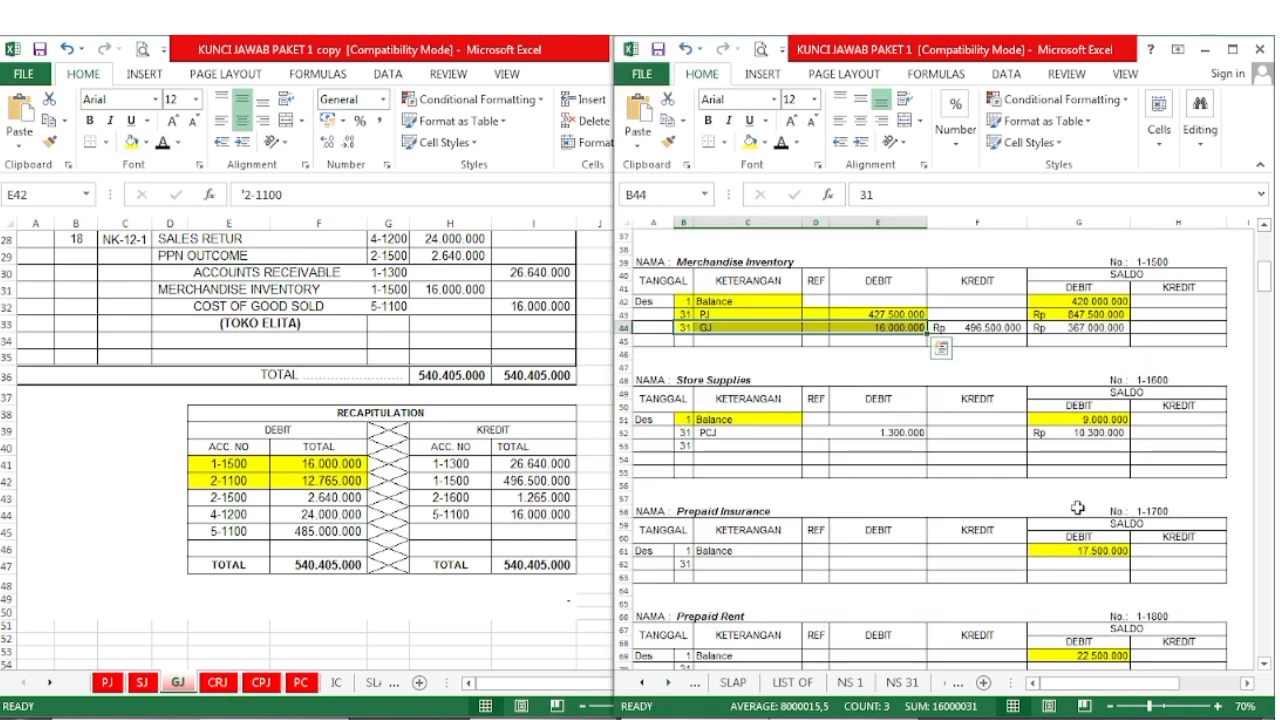
scroll(1077, 508, "down", 10)
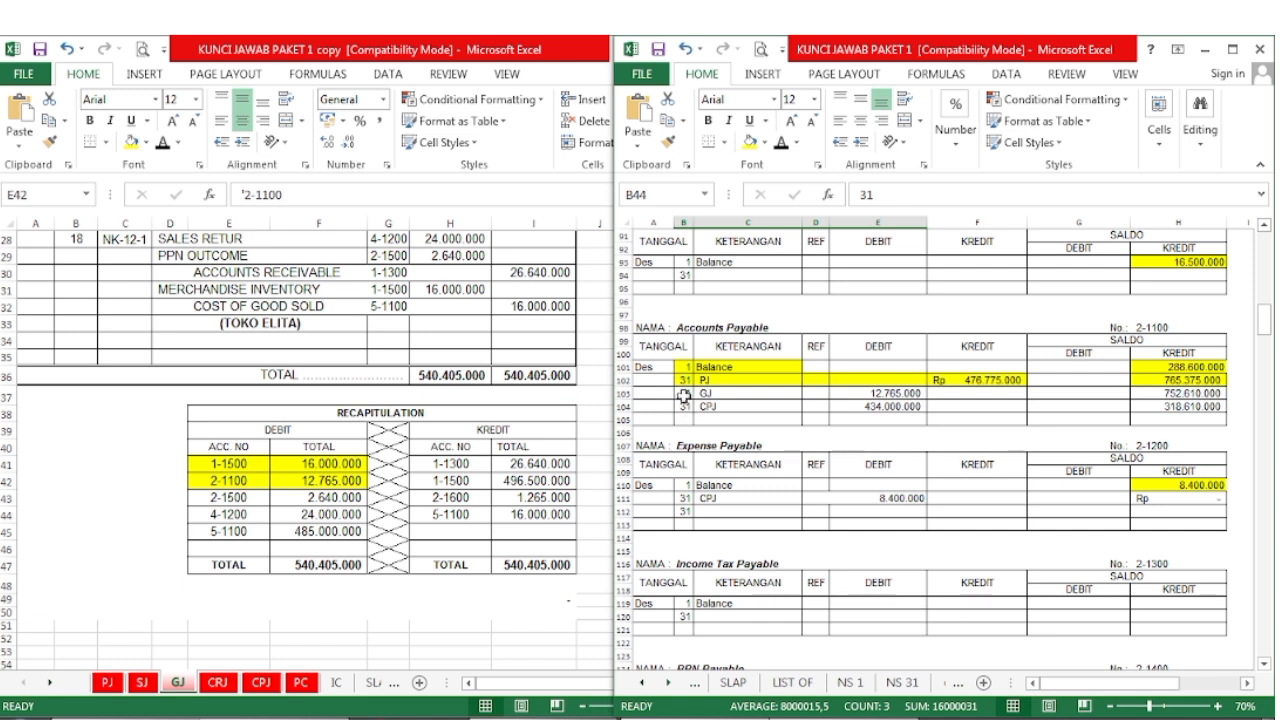
left_click_drag(683, 393, 877, 393)
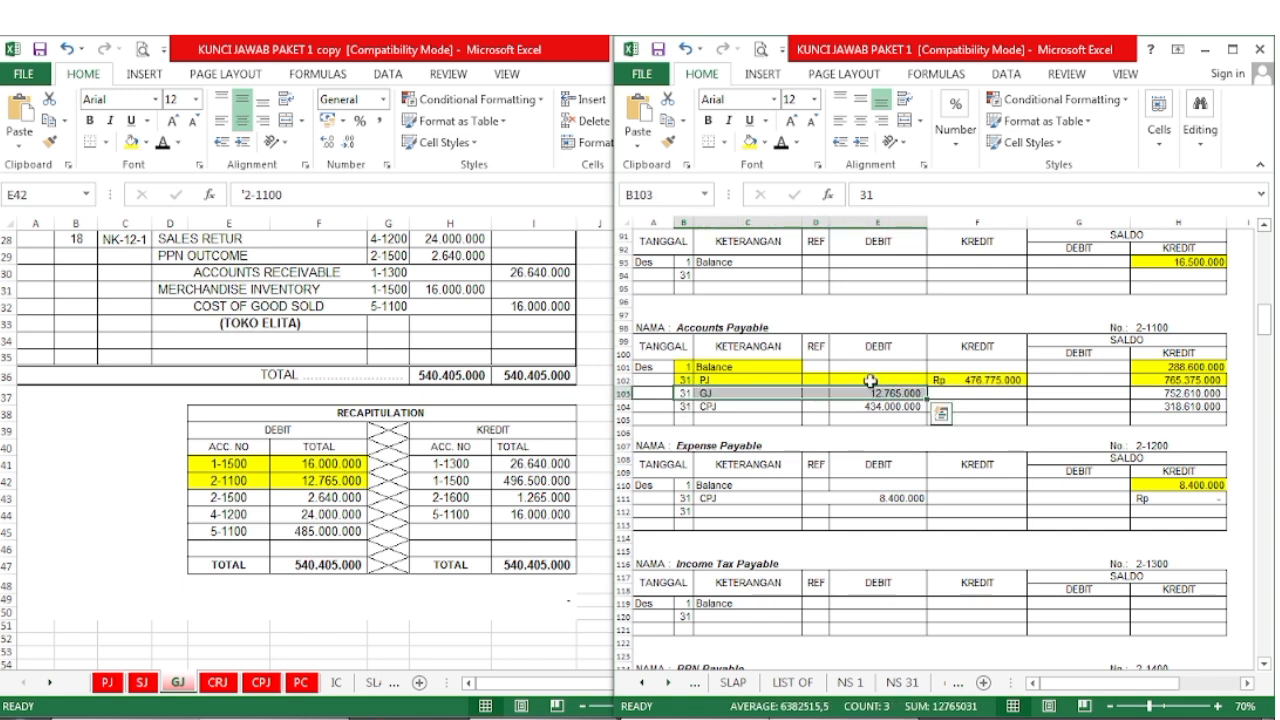
left_click(749, 141)
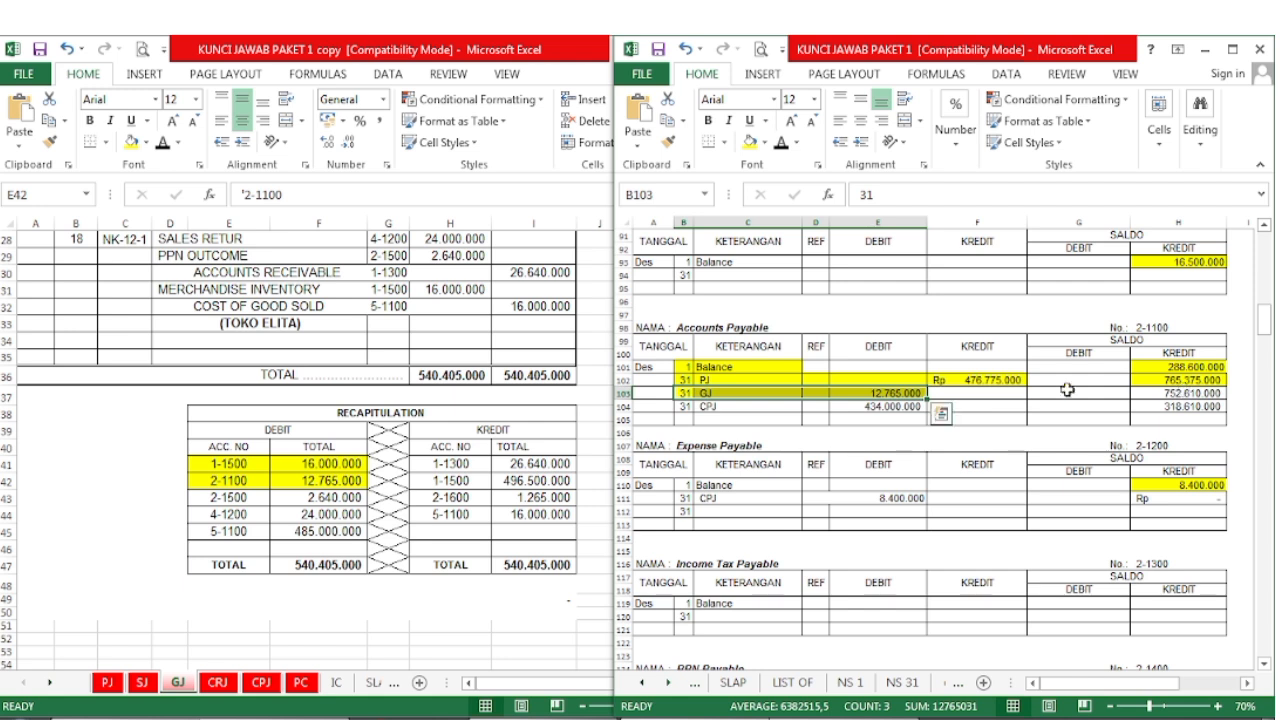
left_click(1203, 394)
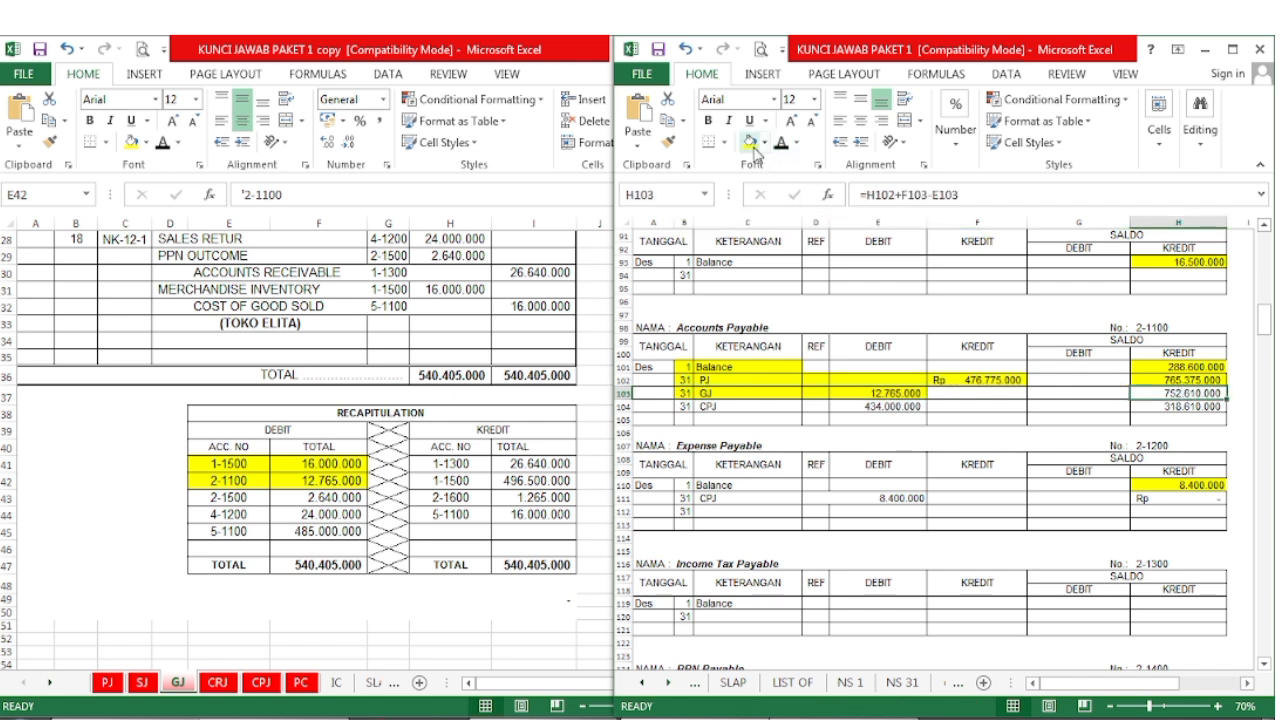
left_click(749, 141)
- In the general journal recapitulation, highlight debit account 2-1500 and its total in yellow
left_click(397, 580)
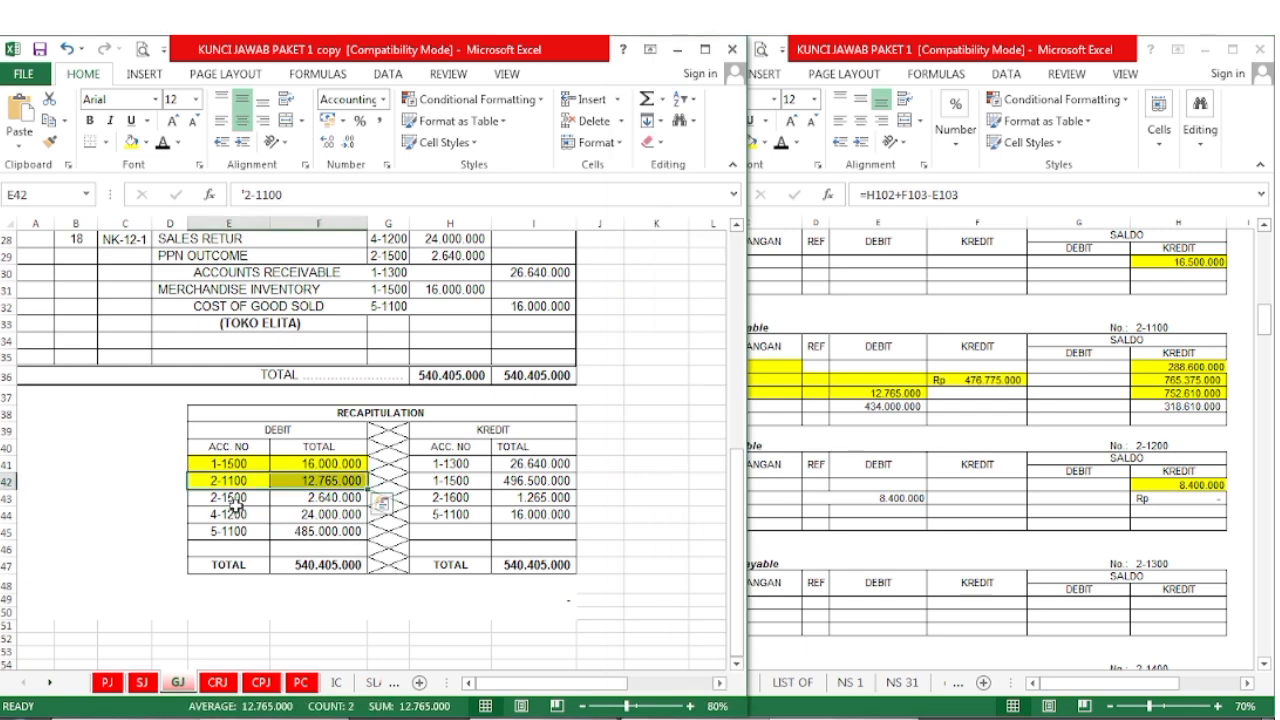
left_click_drag(218, 499, 297, 494)
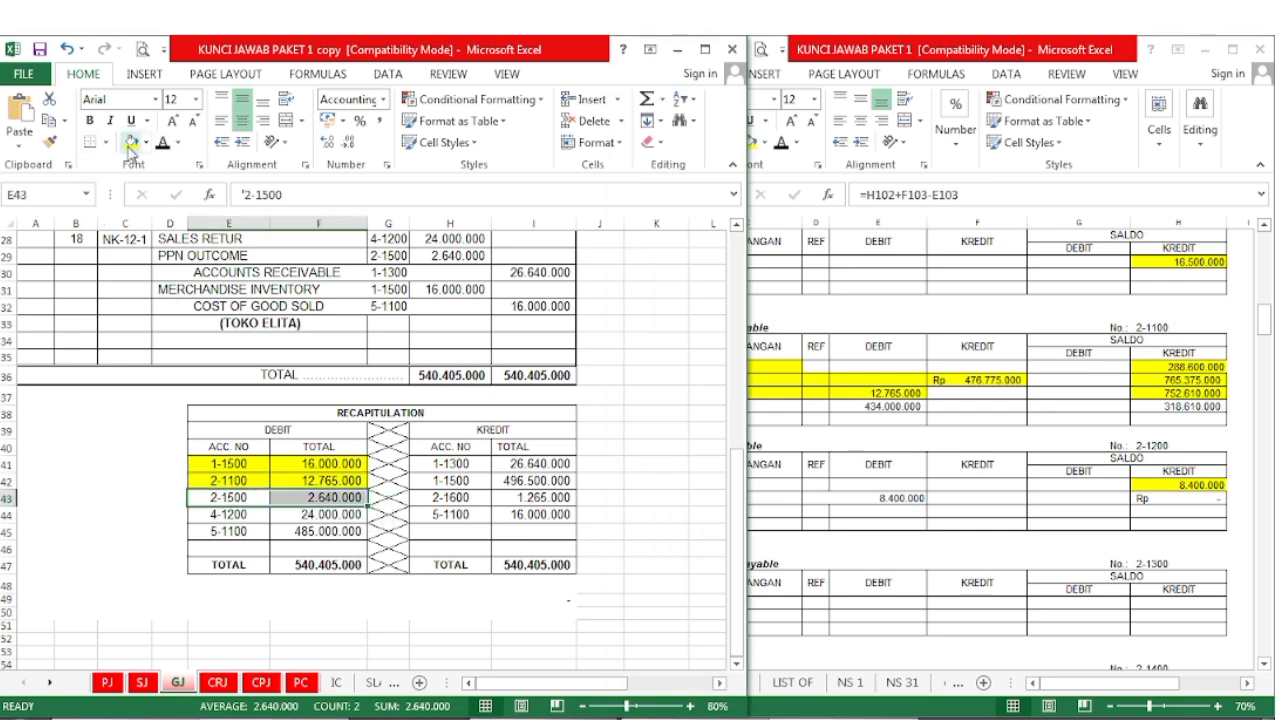
left_click(131, 141)
- In the PPN Outcome ledger, fill the GJ entry from its date to its debit amount, and its balance, in yellow
left_click(1008, 578)
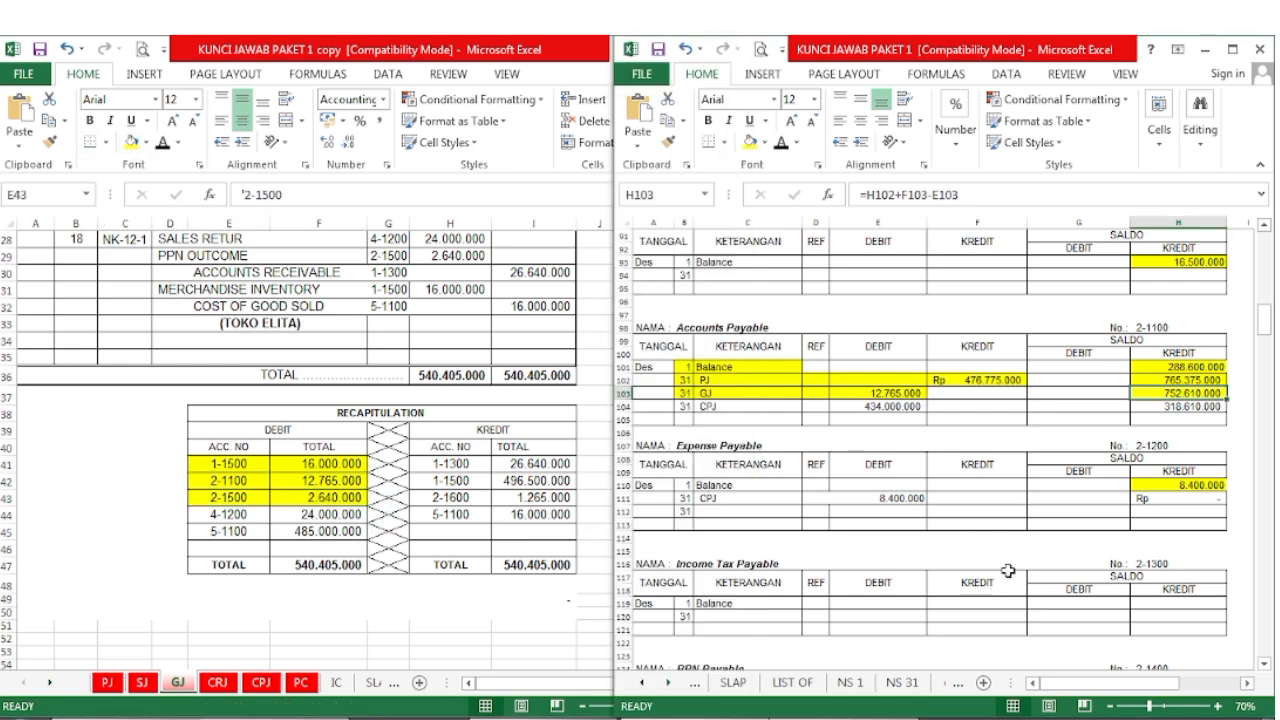
scroll(1008, 575, "down", 8)
scroll(1008, 570, "down", 2)
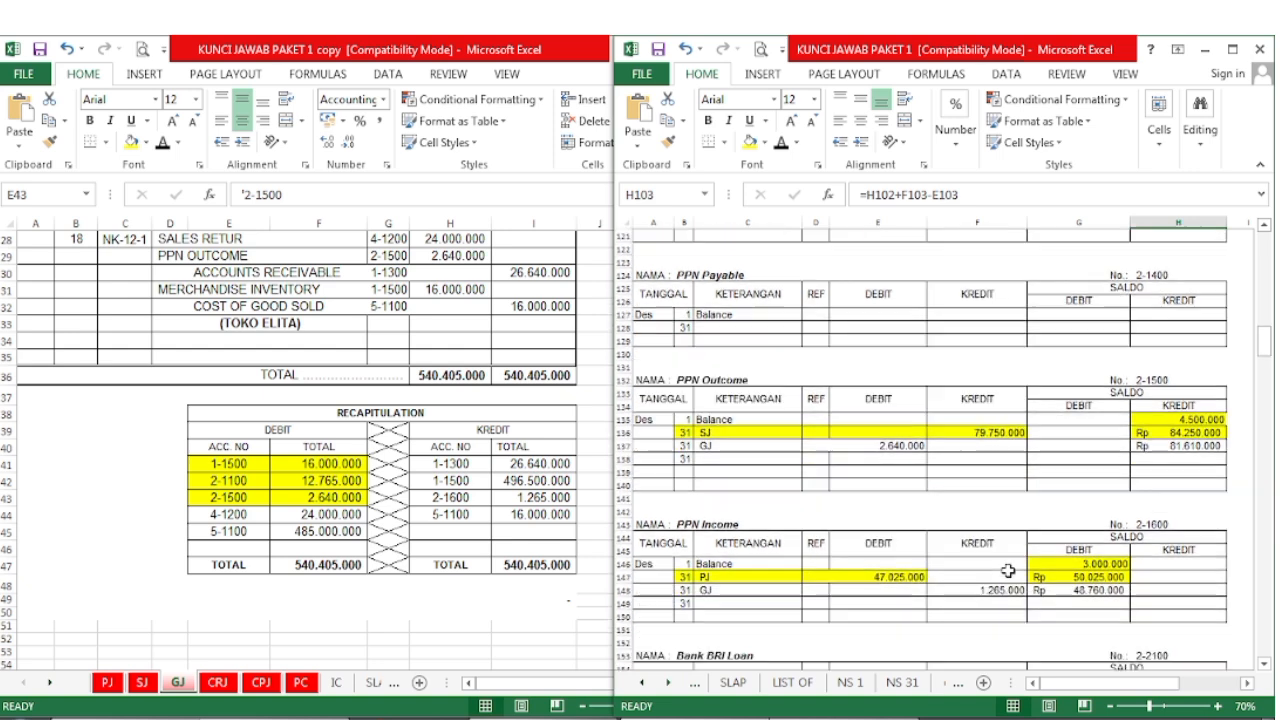
left_click(678, 446)
left_click_drag(678, 446, 886, 448)
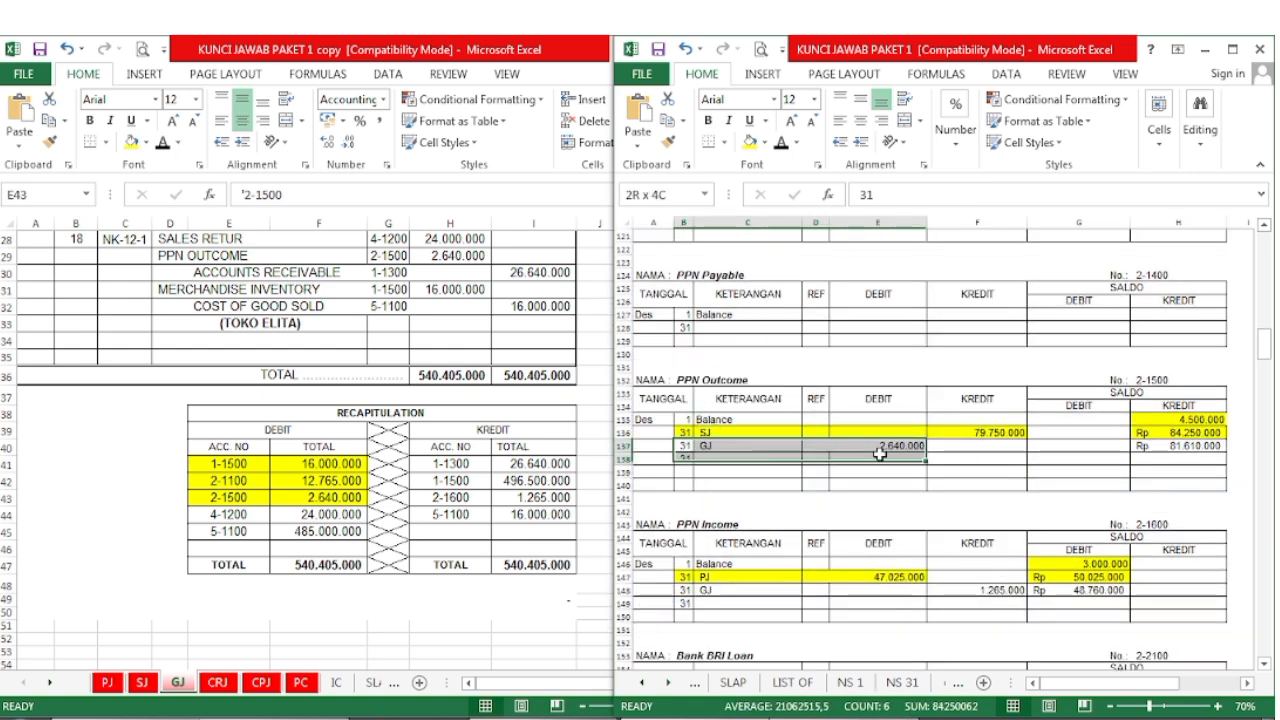
left_click(750, 142)
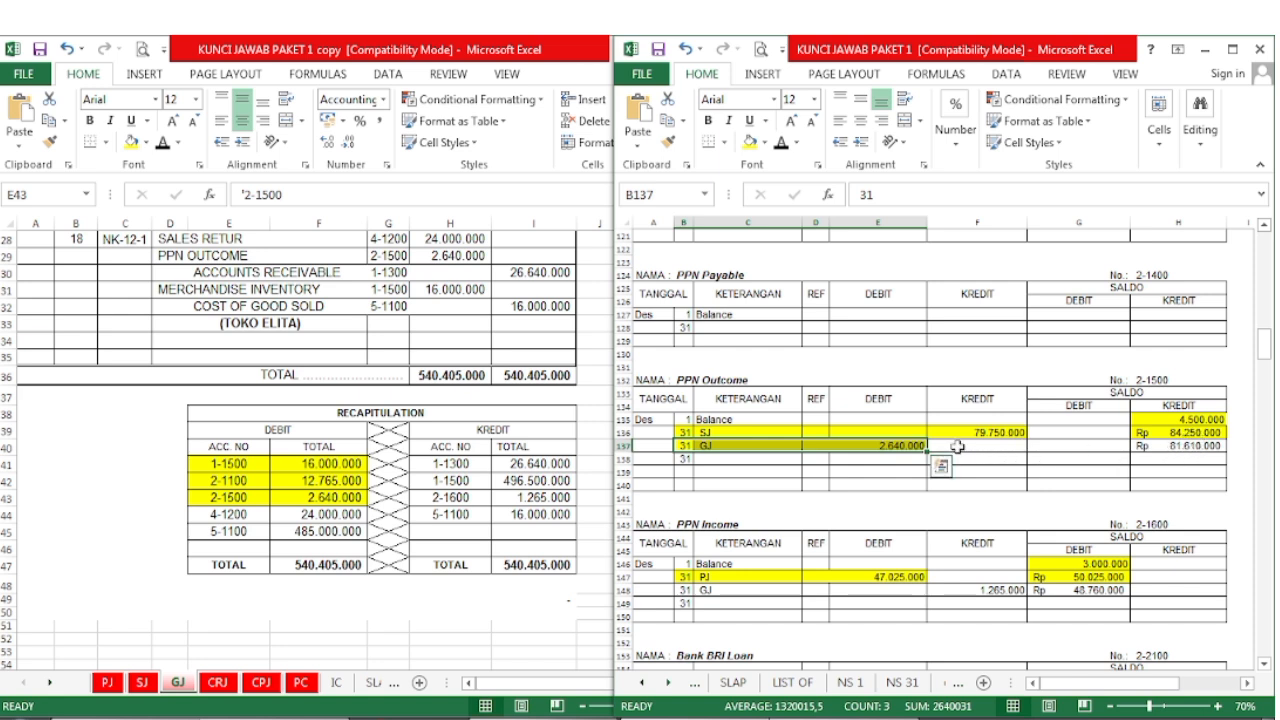
left_click(1185, 446)
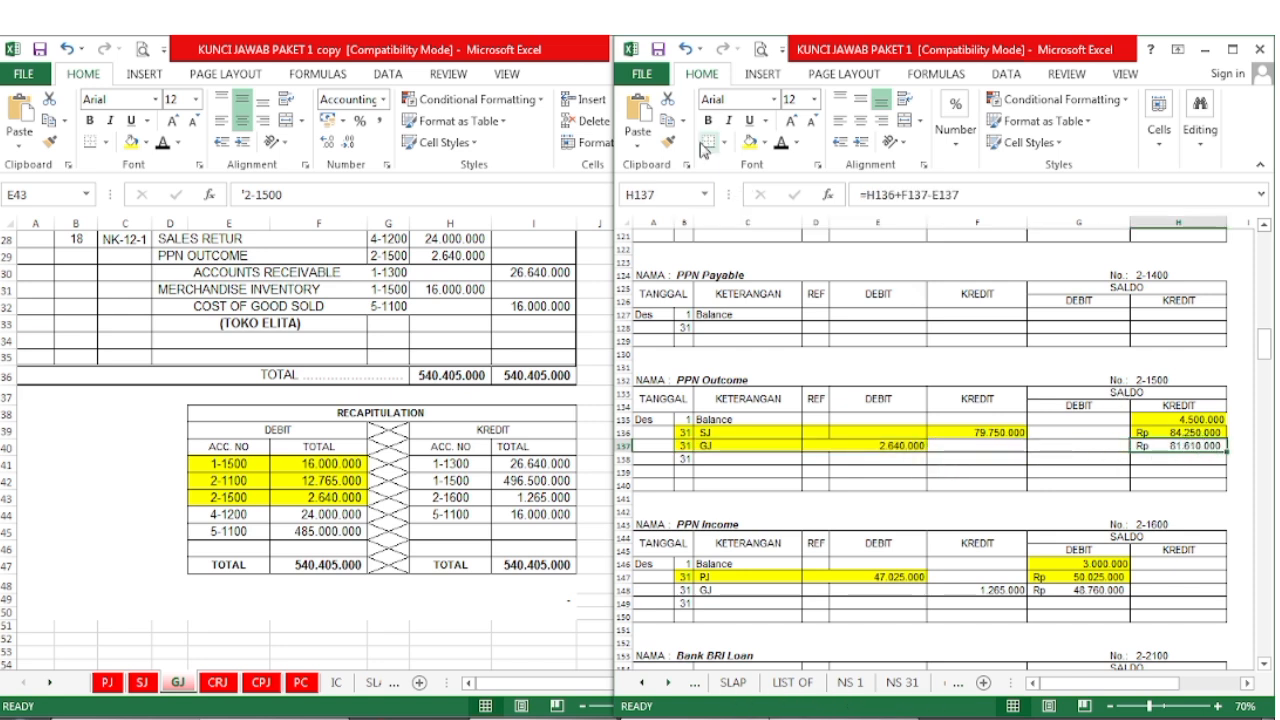
left_click(751, 143)
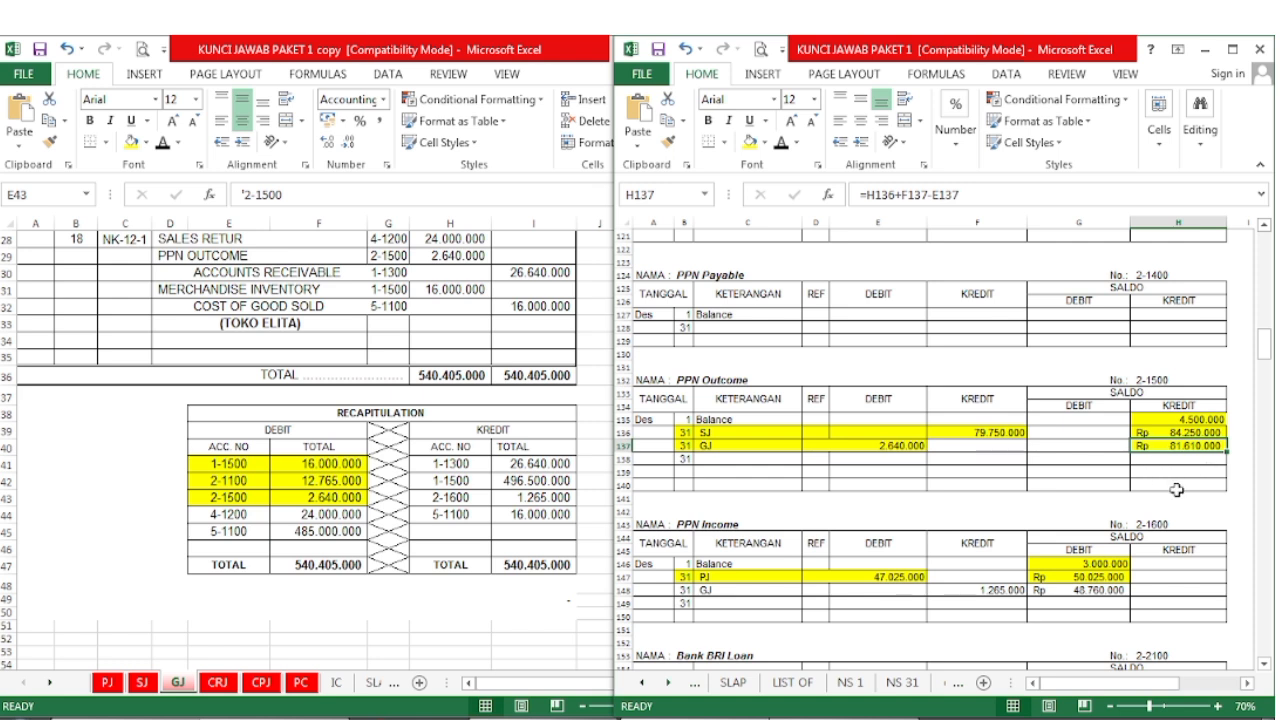
- In the general journal recapitulation, highlight debit account 4-1200 and its total in yellow
left_click(365, 585)
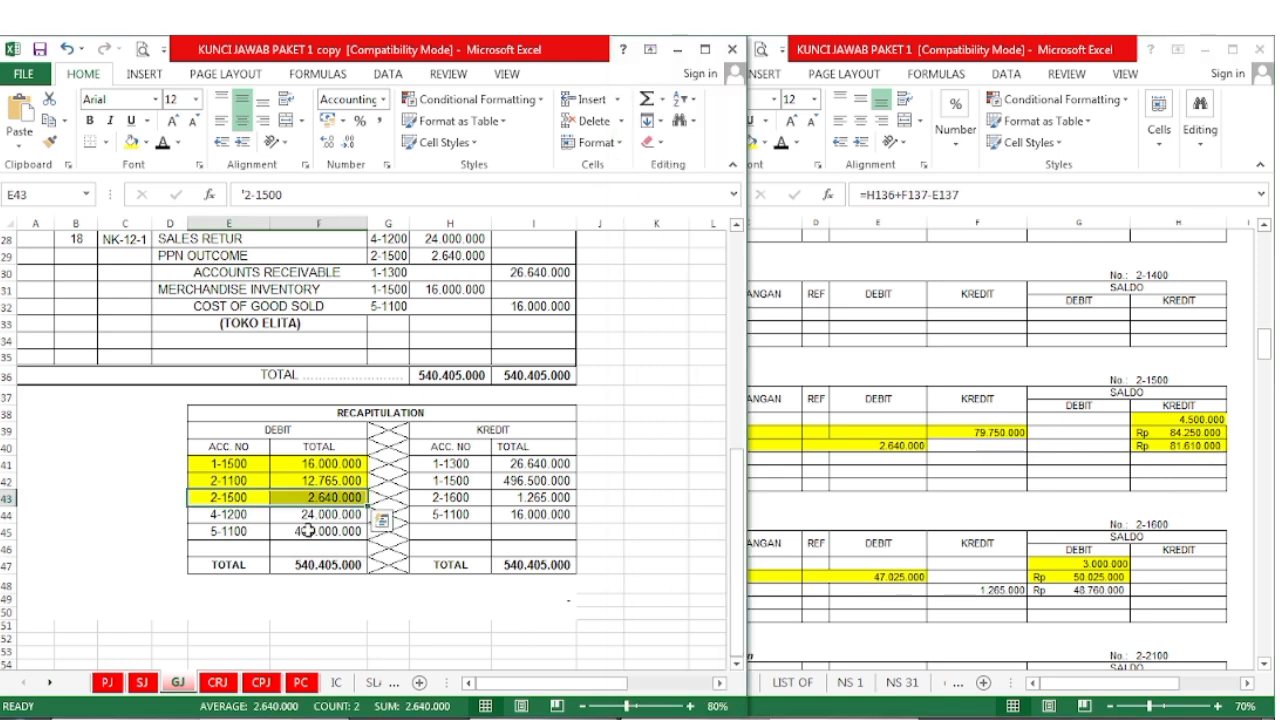
left_click_drag(218, 516, 315, 515)
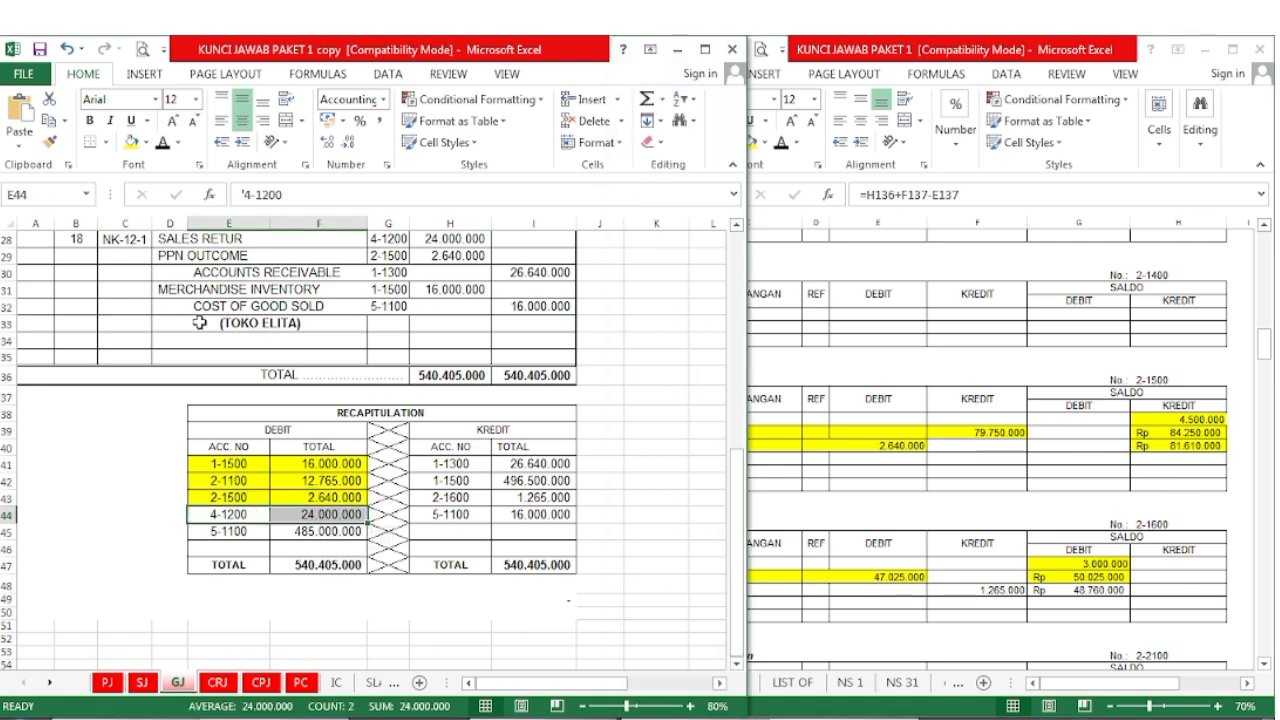
left_click(131, 142)
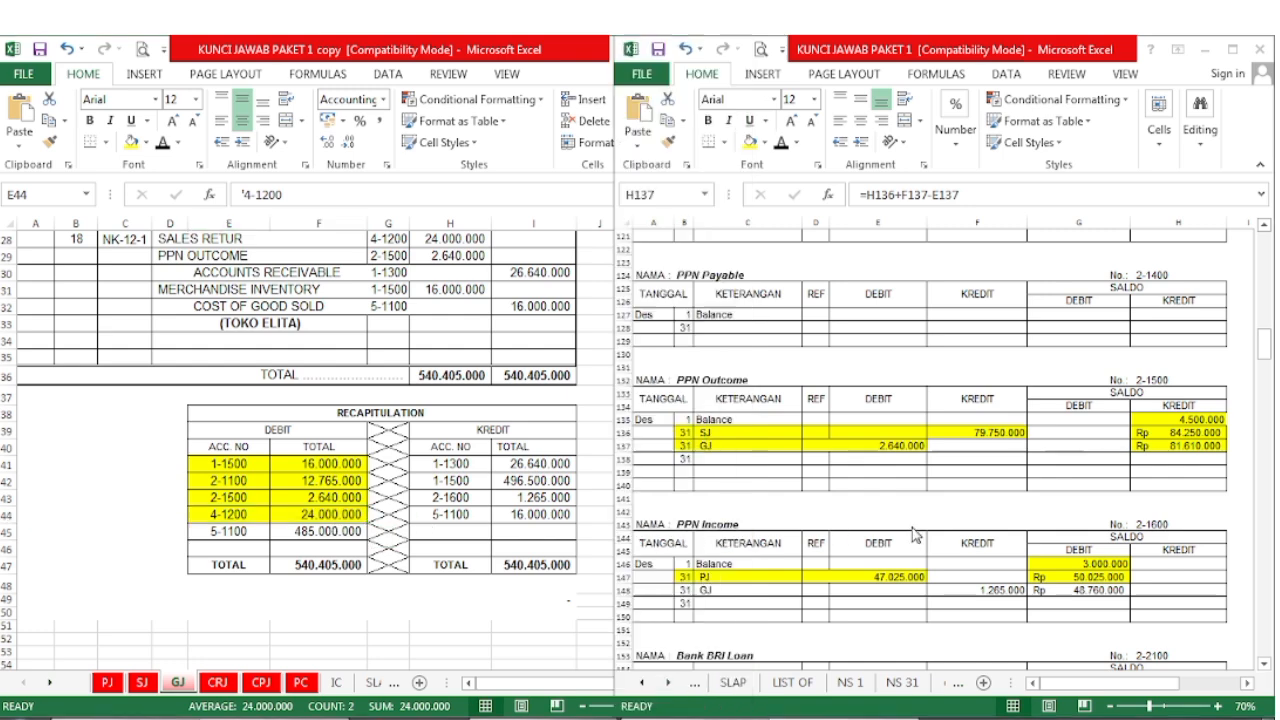
- In the Sales Return ledger, fill the GJ entry from its date to its debit amount, and its debit balance, in yellow
left_click(1266, 345)
scroll(1268, 345, "down", 3)
scroll(1266, 345, "down", 15)
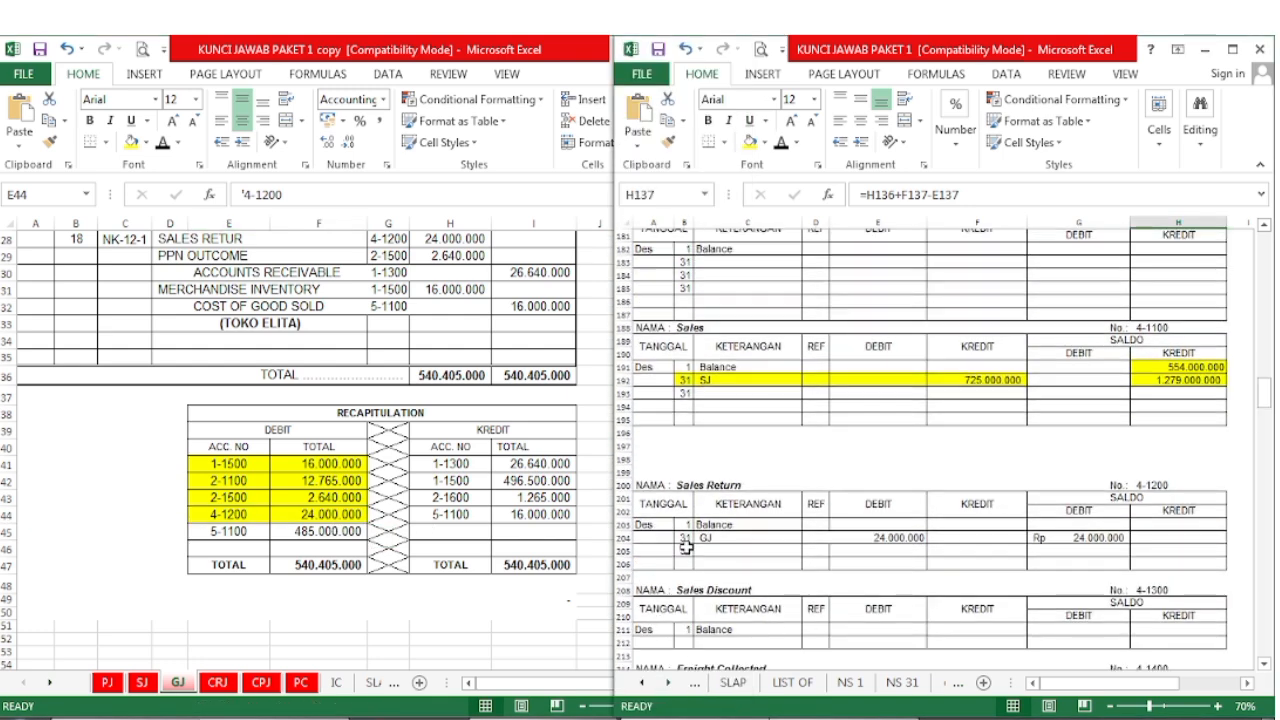
left_click_drag(685, 540, 925, 538)
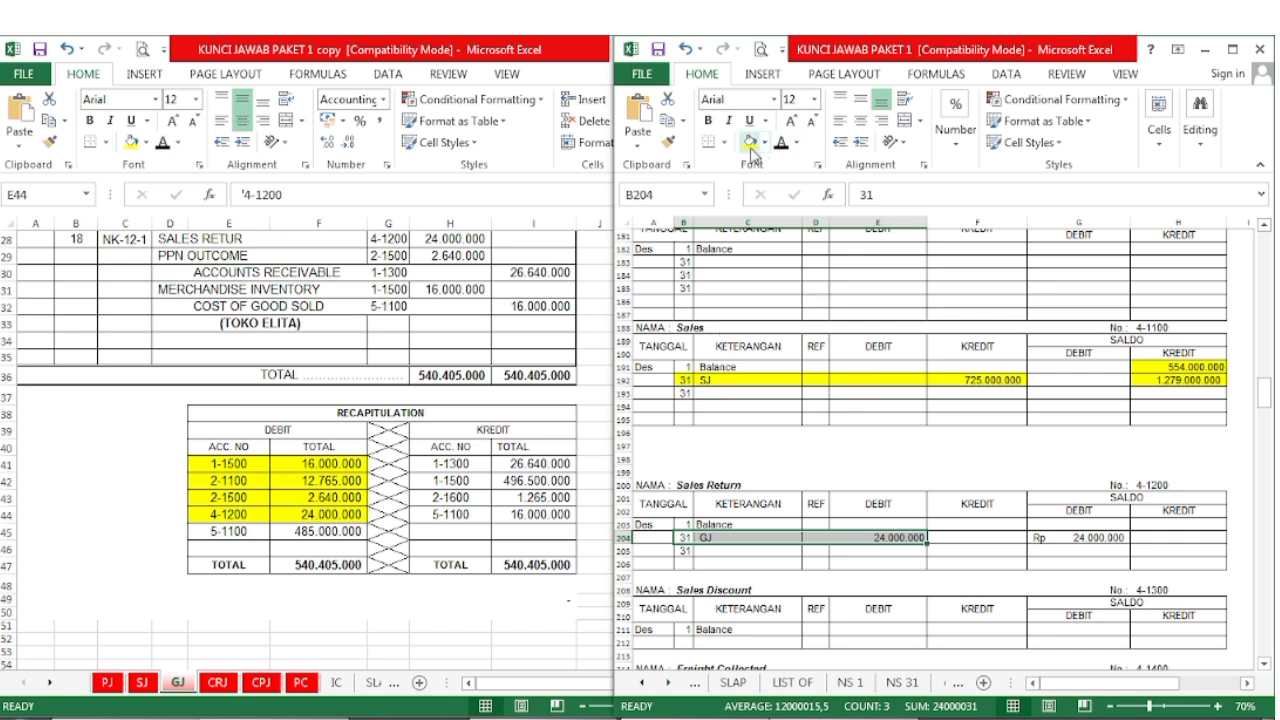
left_click(751, 144)
left_click(906, 552)
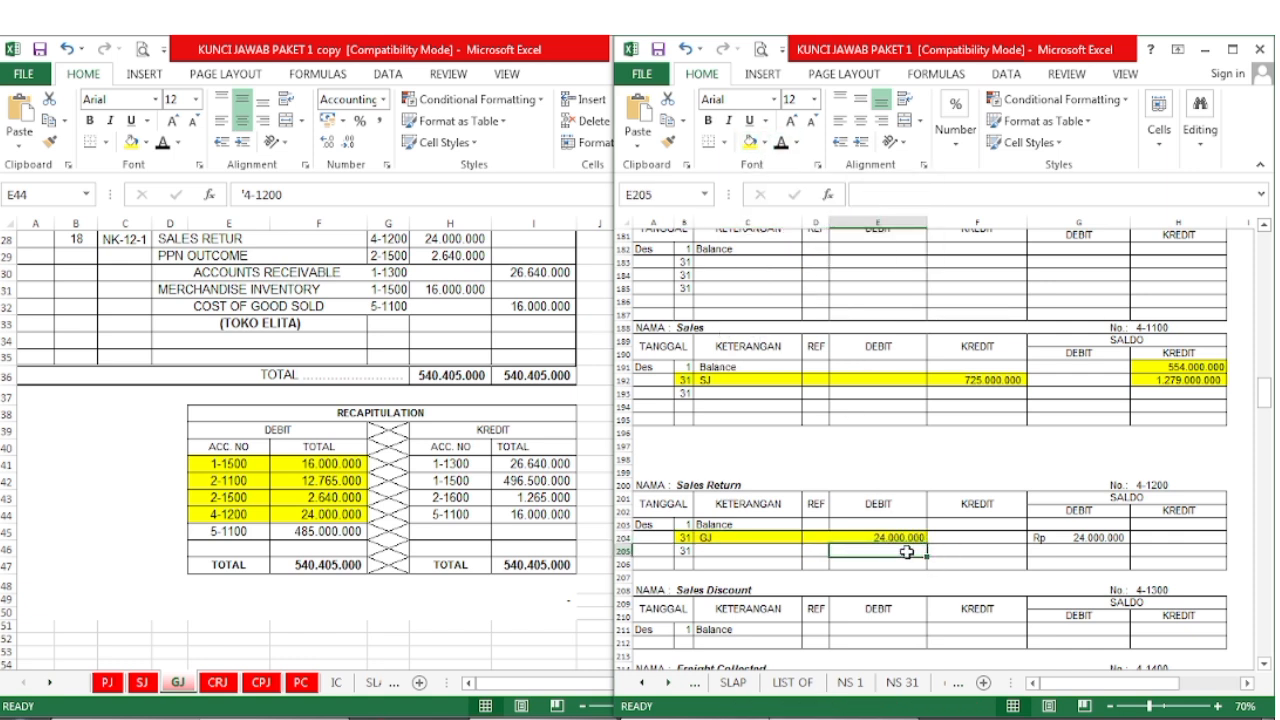
left_click(1076, 541)
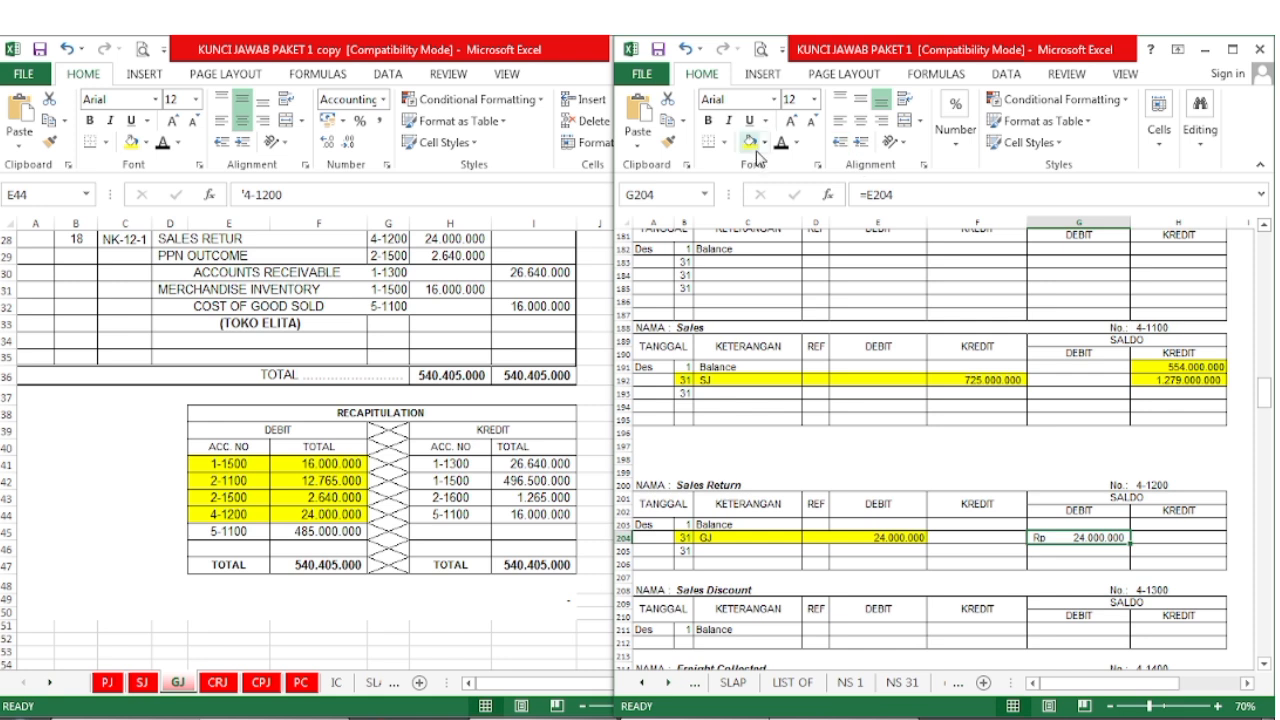
left_click(751, 144)
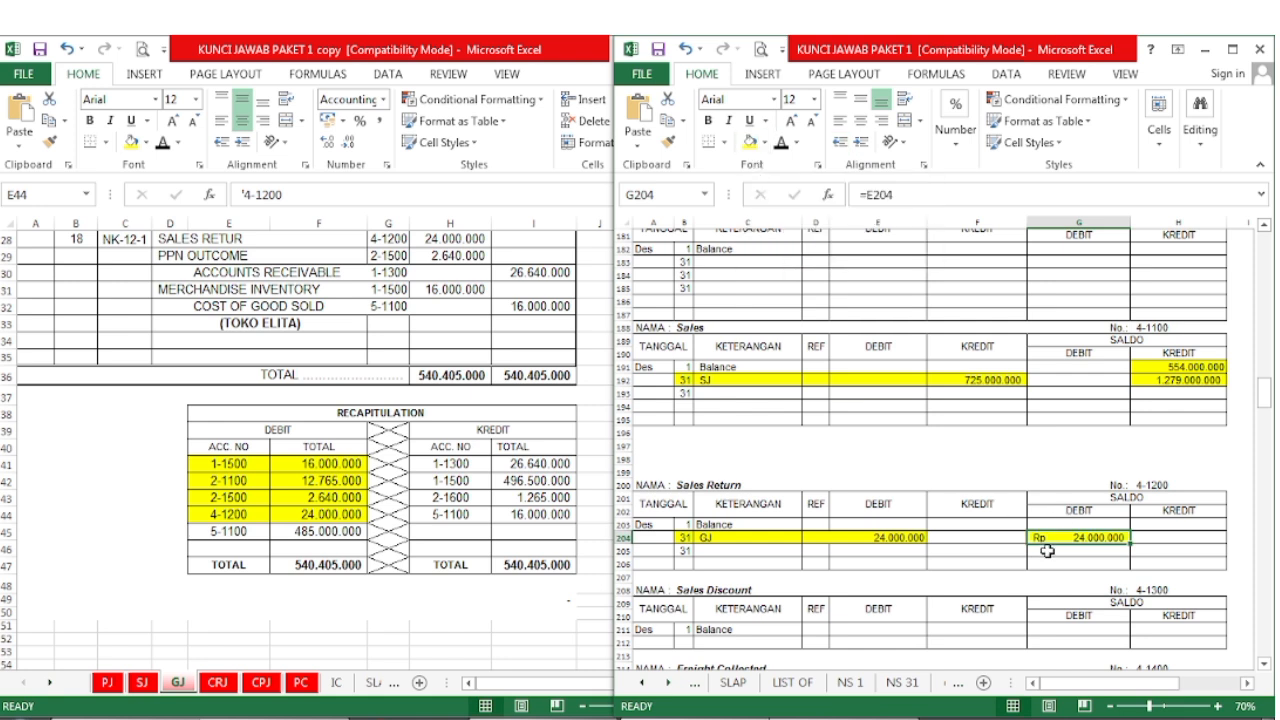
- In the general journal recapitulation, highlight debit account 5-1100 and its total in yellow
left_click(230, 575)
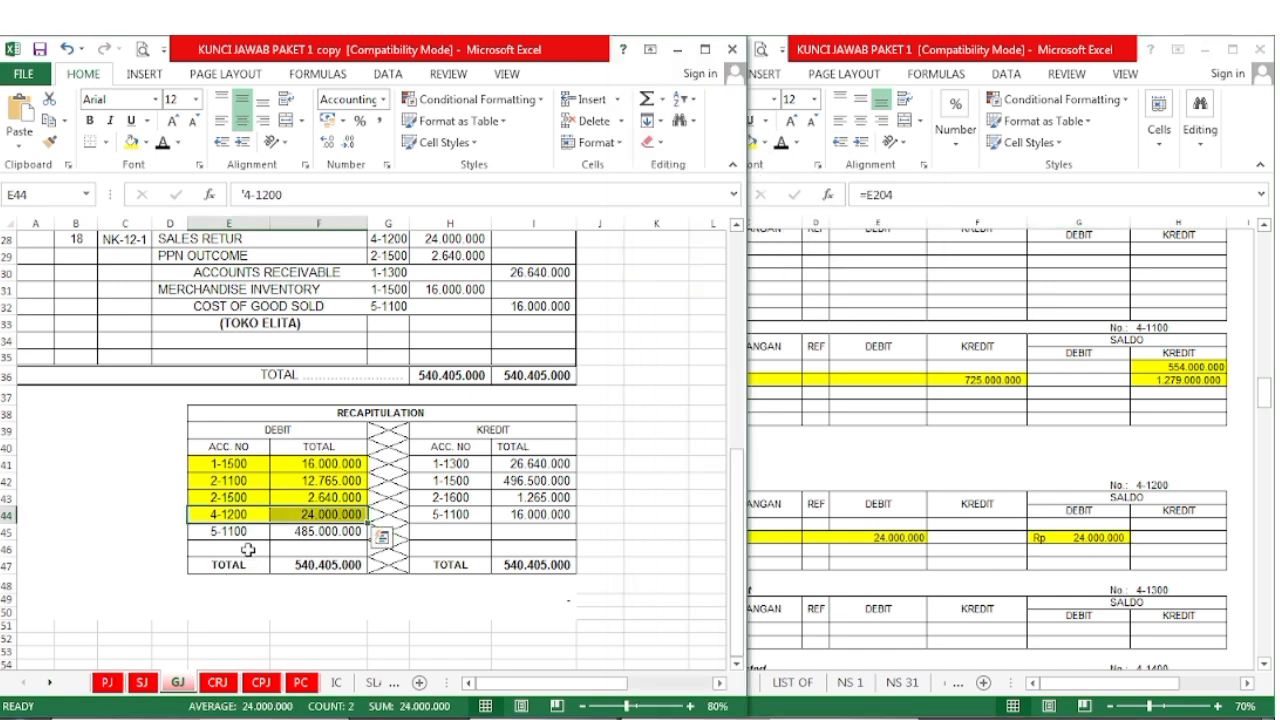
left_click_drag(214, 532, 319, 527)
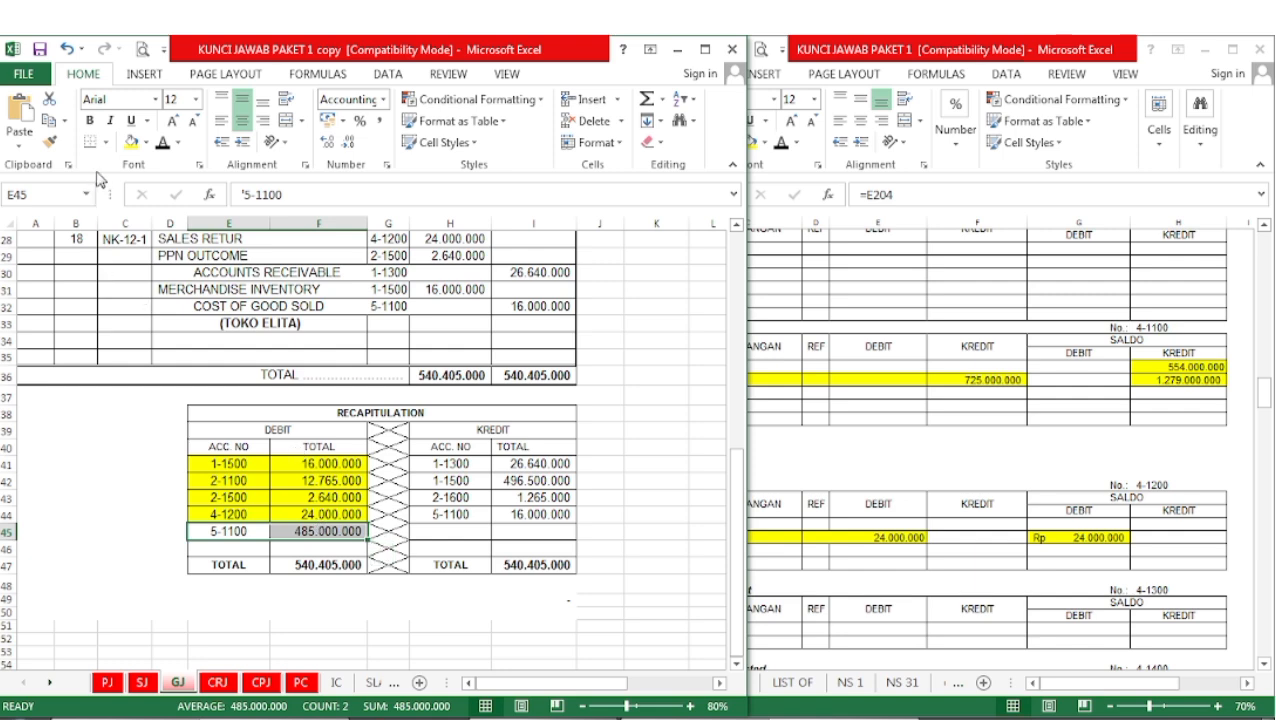
left_click(131, 141)
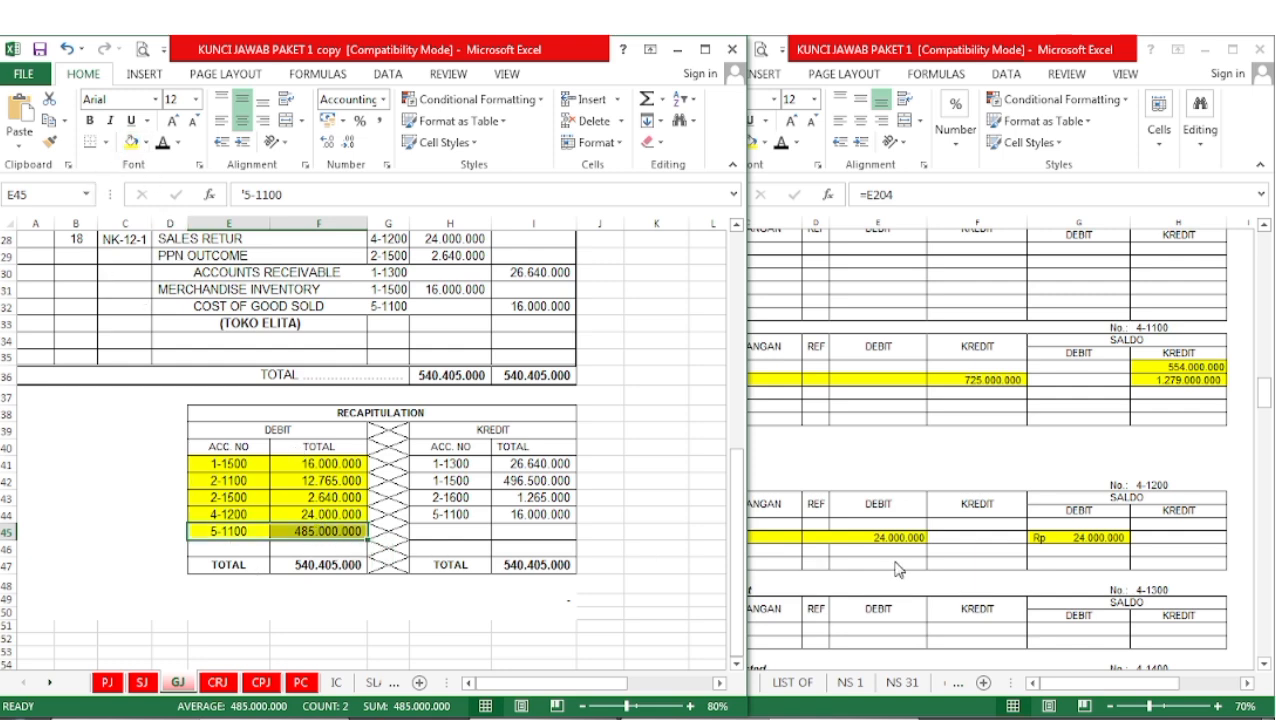
- In the Cost of Goods Sold ledger, apply a black font colour to the hidden GJ description and its debit amount
left_click(895, 562)
scroll(1271, 545, "down", 12)
left_click_drag(684, 367, 1078, 367)
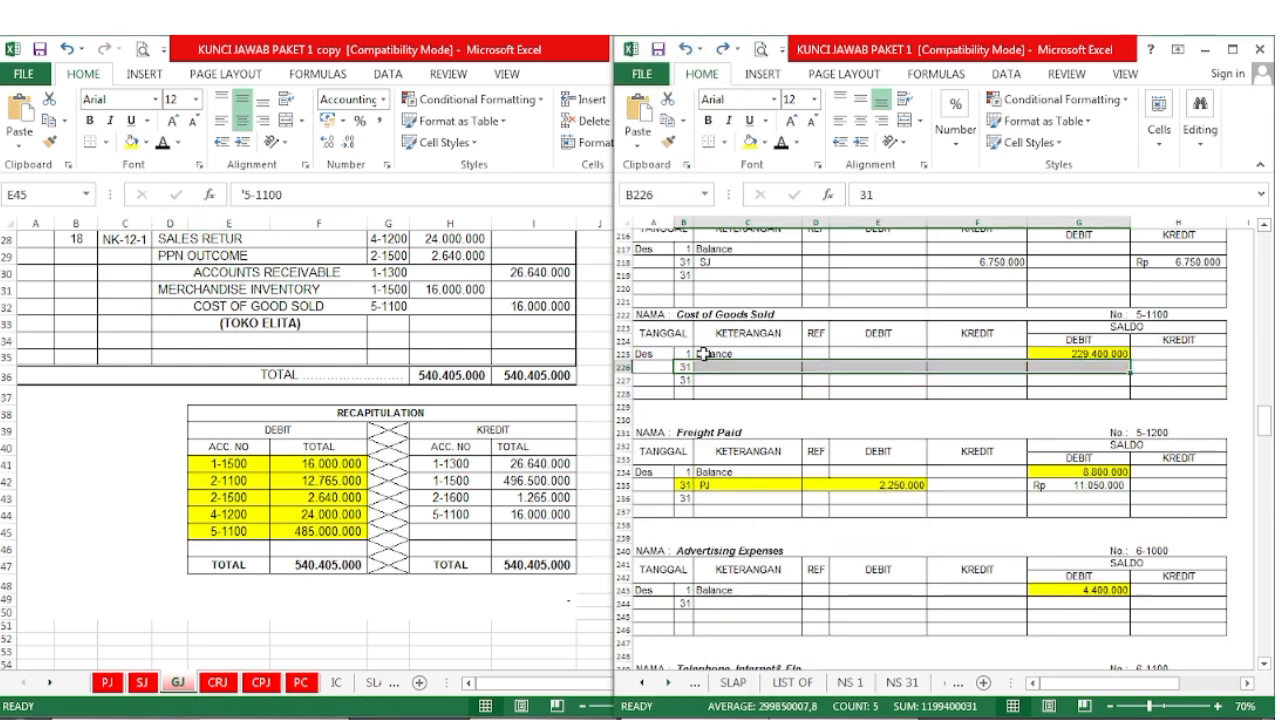
left_click(777, 443)
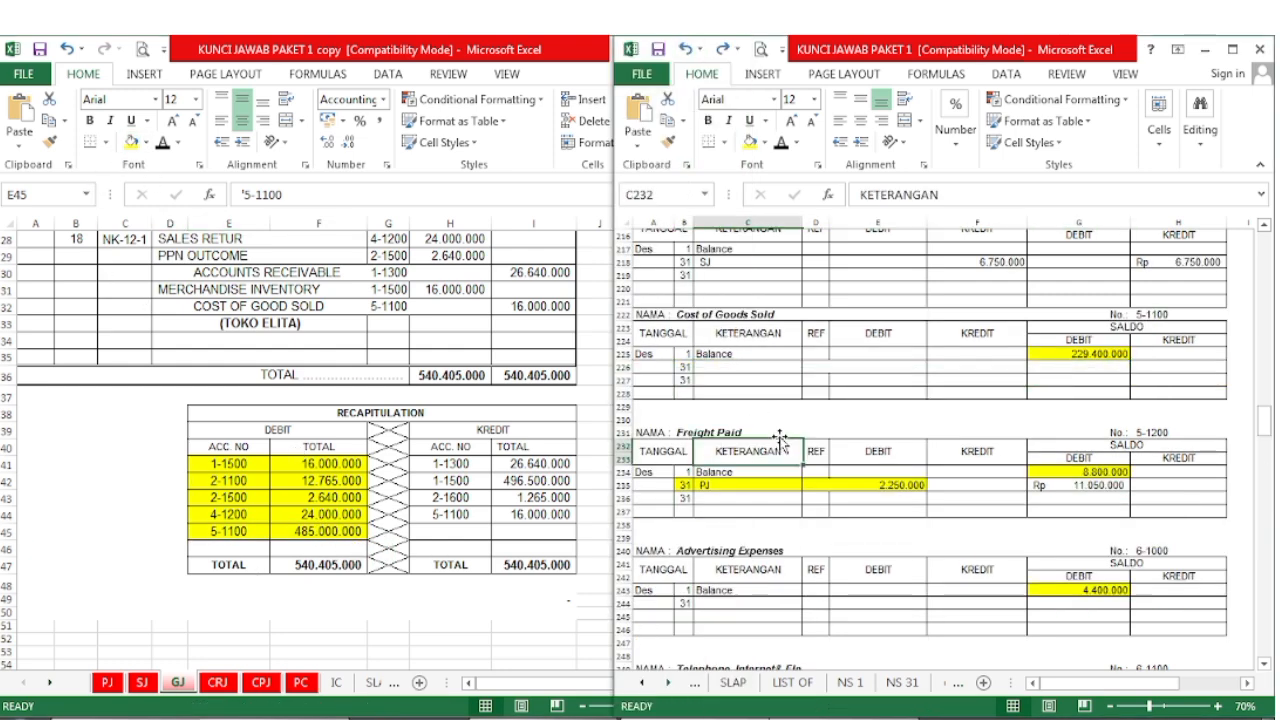
left_click(681, 369)
left_click_drag(681, 369, 738, 370)
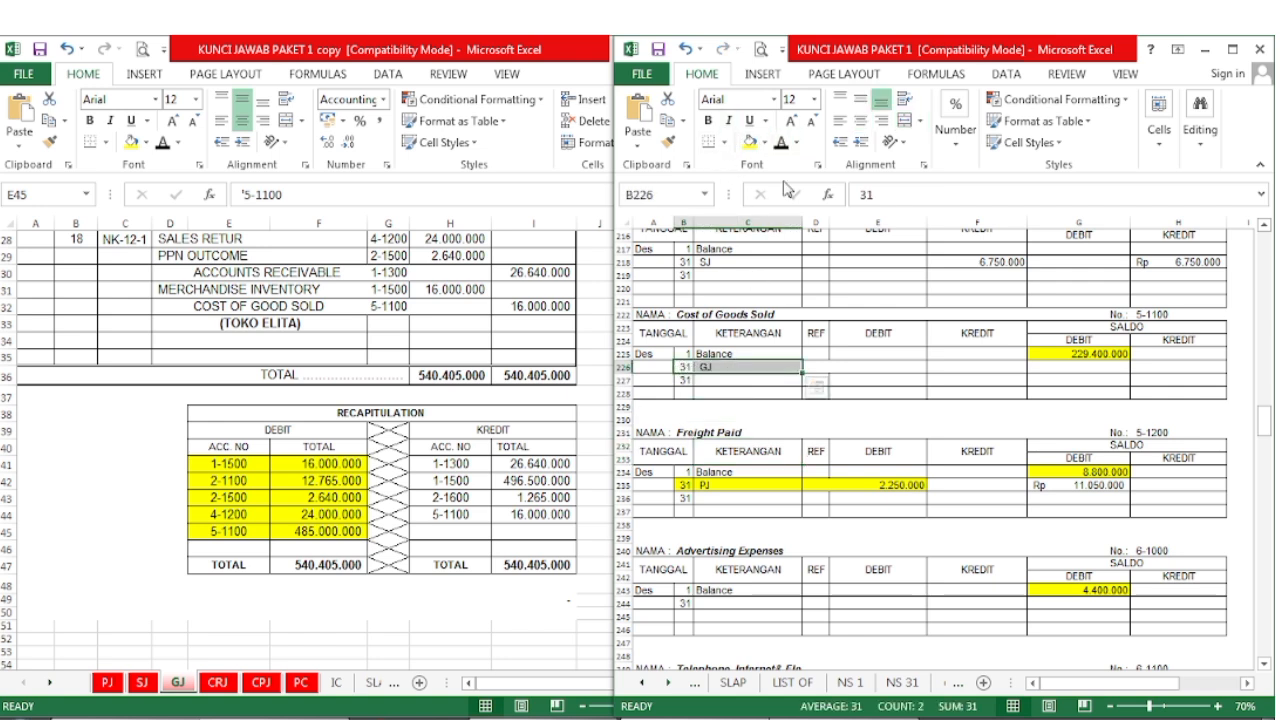
left_click(893, 366)
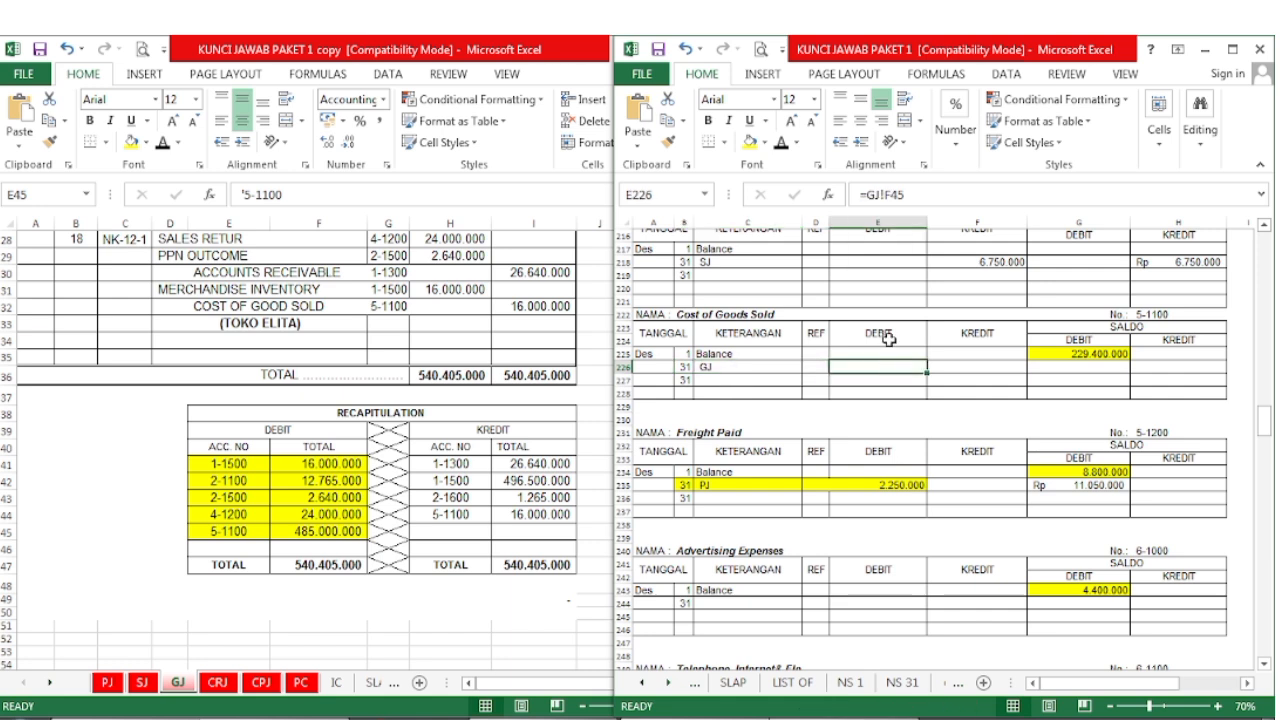
left_click(781, 144)
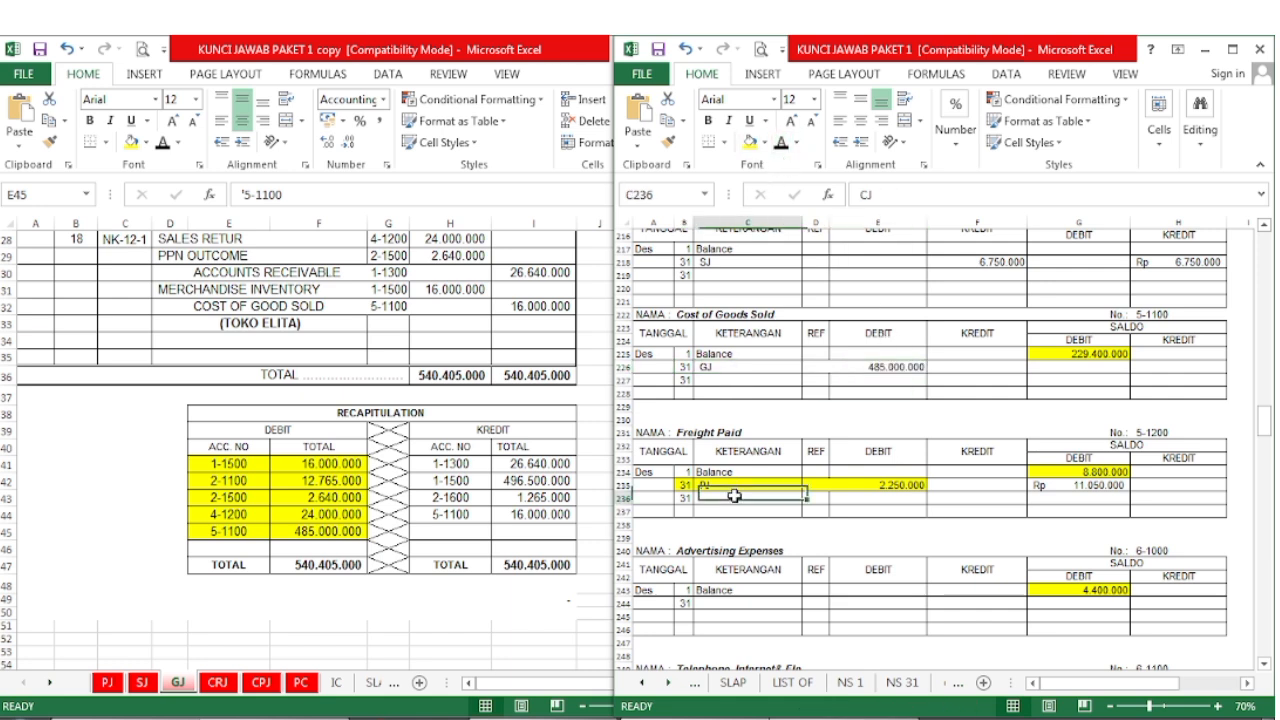
- In the general journal recapitulation, highlight credit account 1-1300 and its total in yellow
left_click(483, 580)
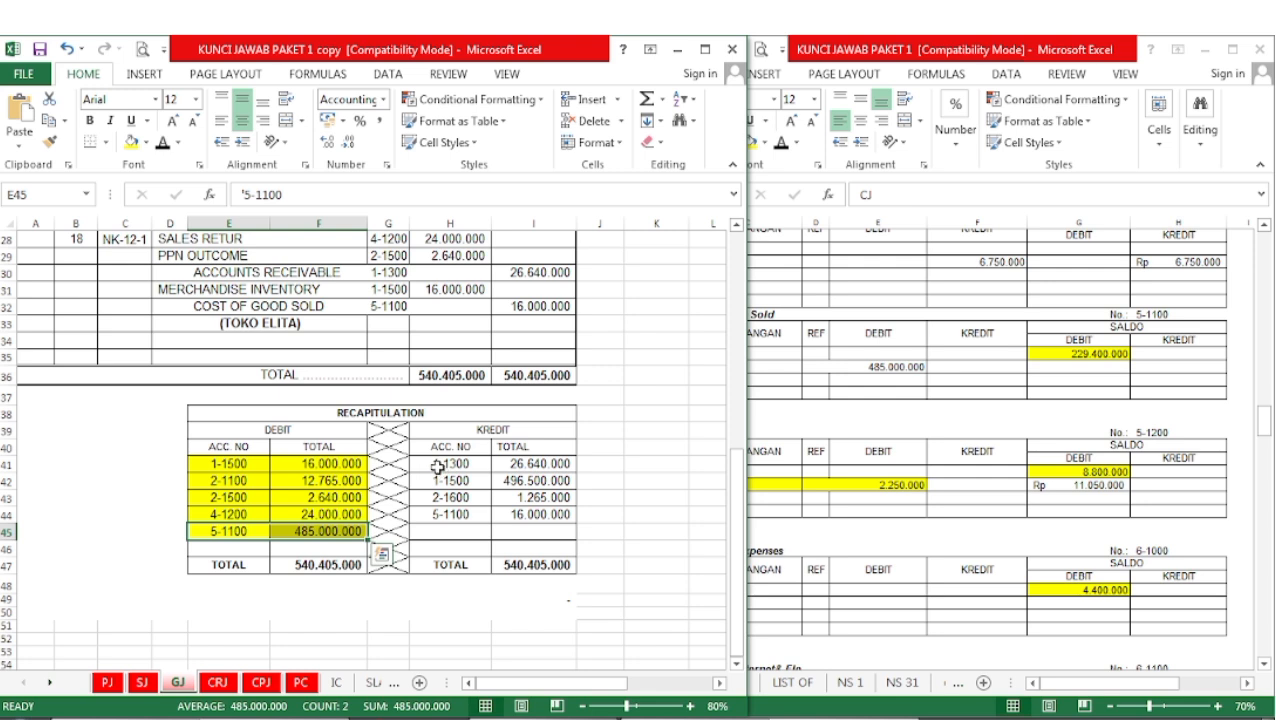
left_click_drag(437, 467, 498, 463)
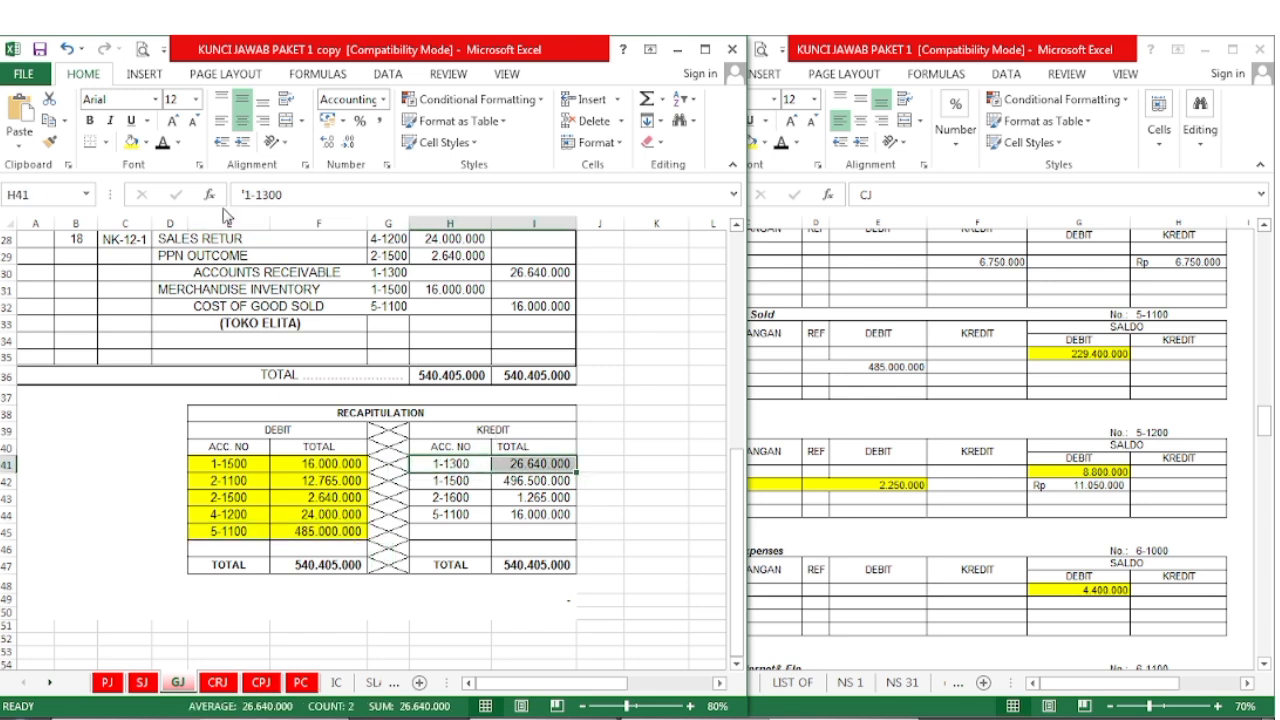
left_click(131, 141)
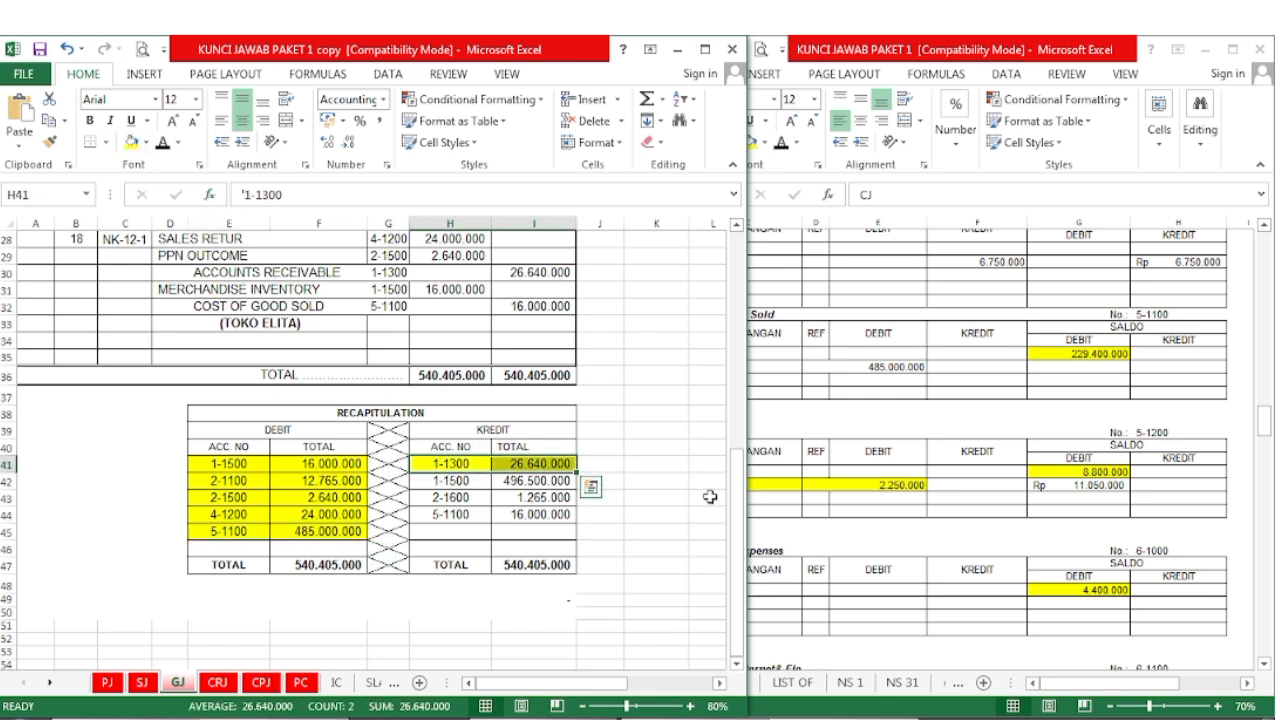
- In the Accounts Receivable ledger, fill the GJ entry from its date to its credit amount, and its balance, in yellow
left_click(851, 517)
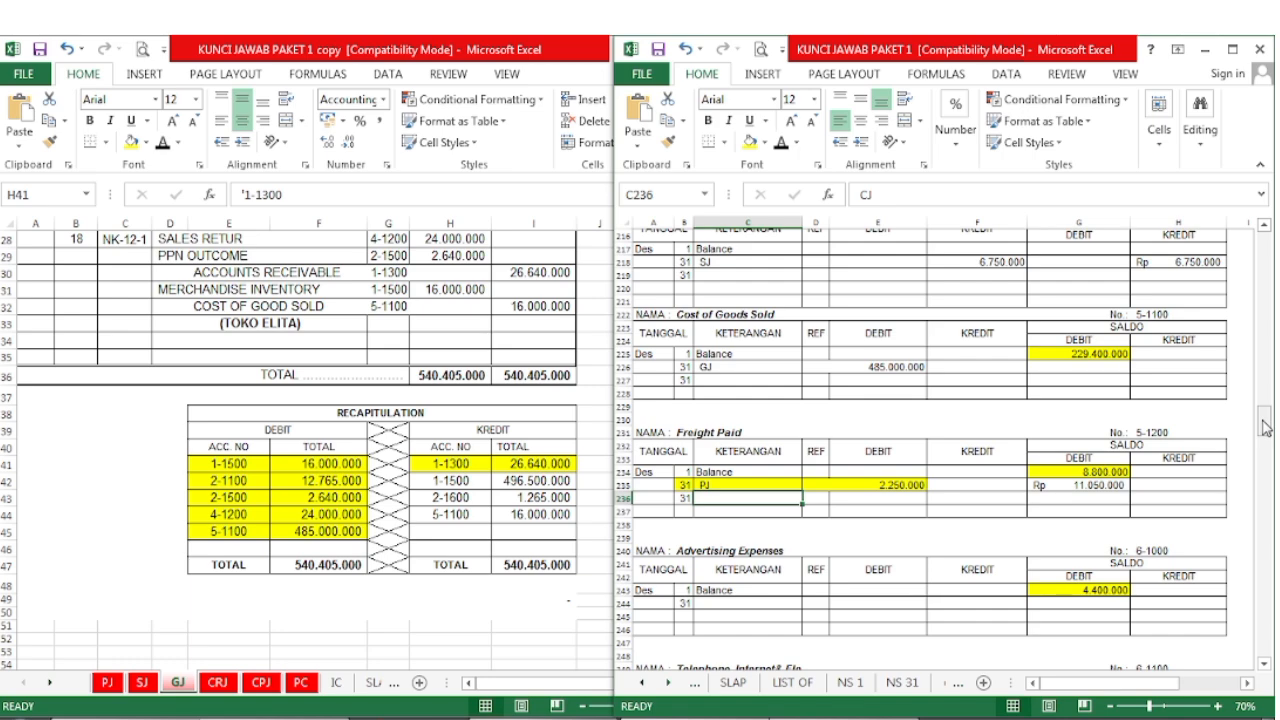
scroll(1263, 428, "down", 1)
left_click_drag(1263, 428, 1268, 208)
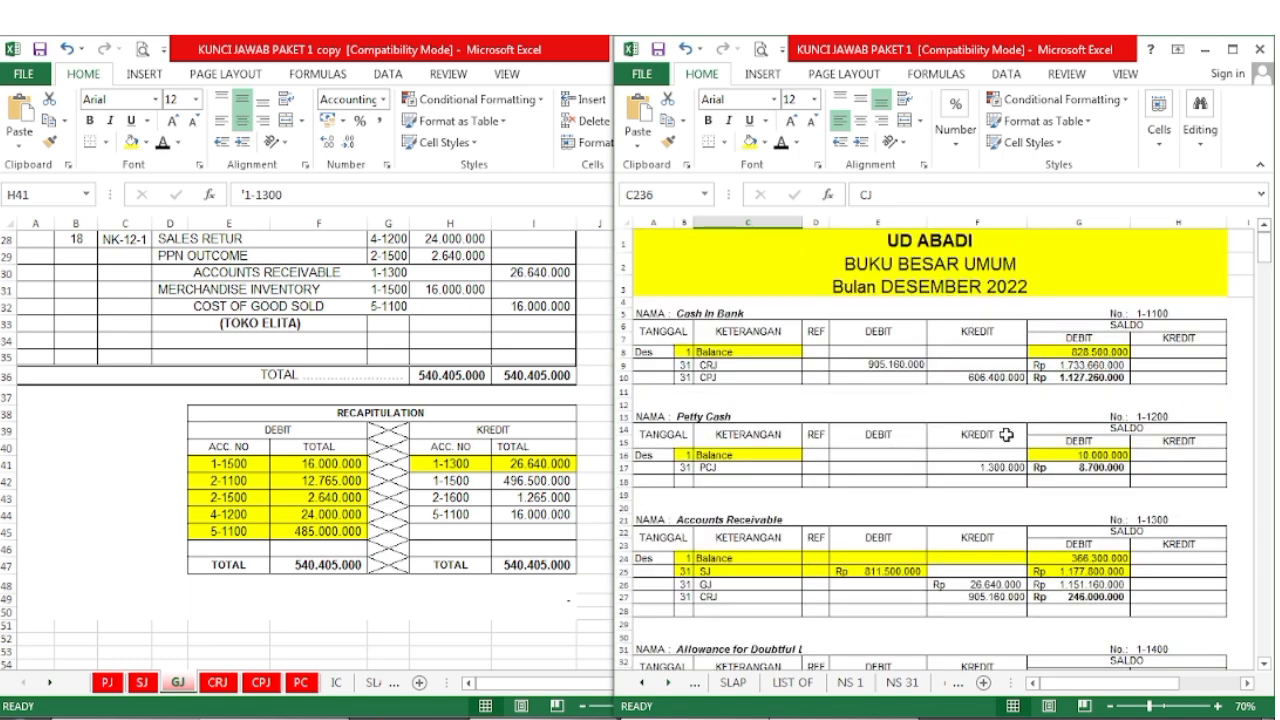
scroll(1056, 507, "down", 3)
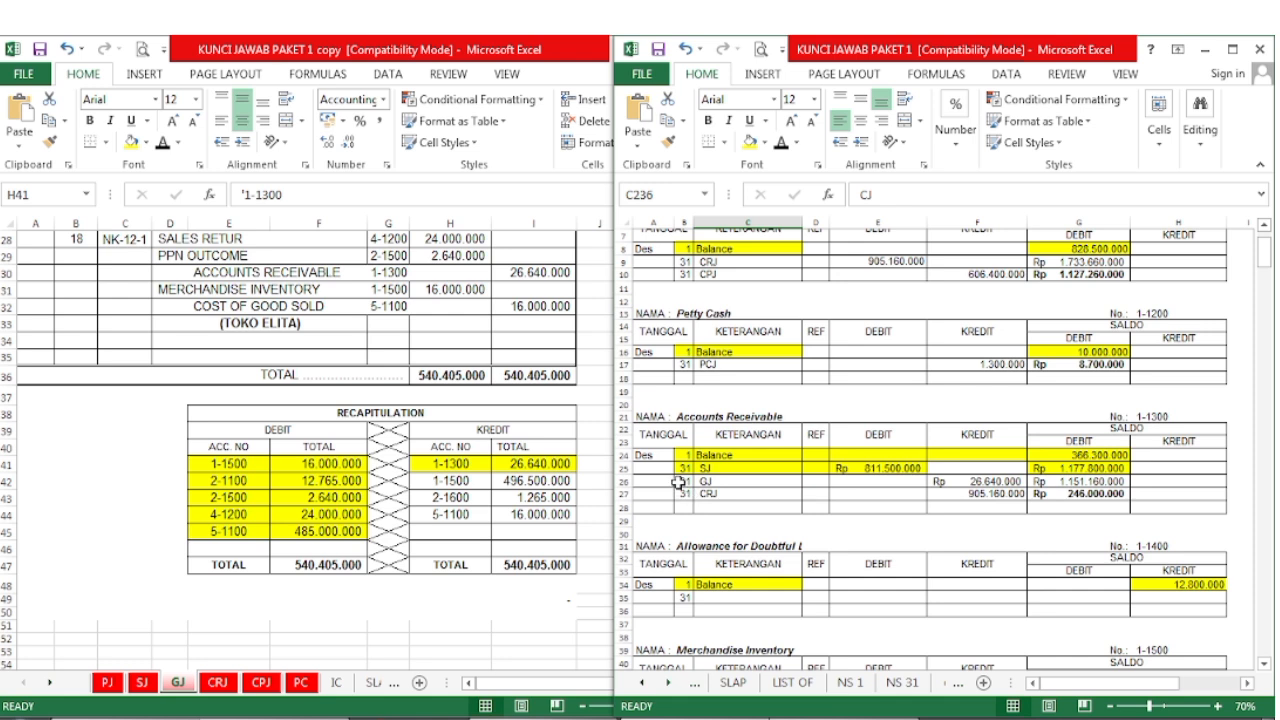
left_click_drag(678, 483, 966, 484)
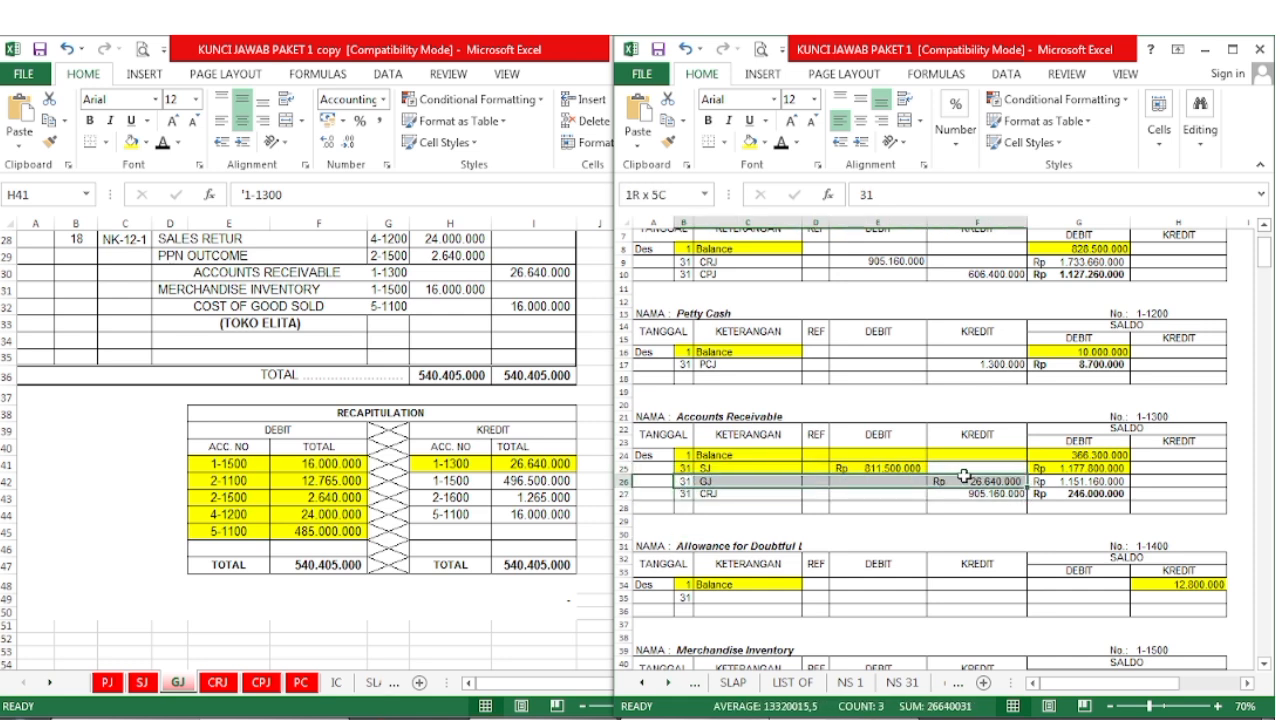
left_click(748, 141)
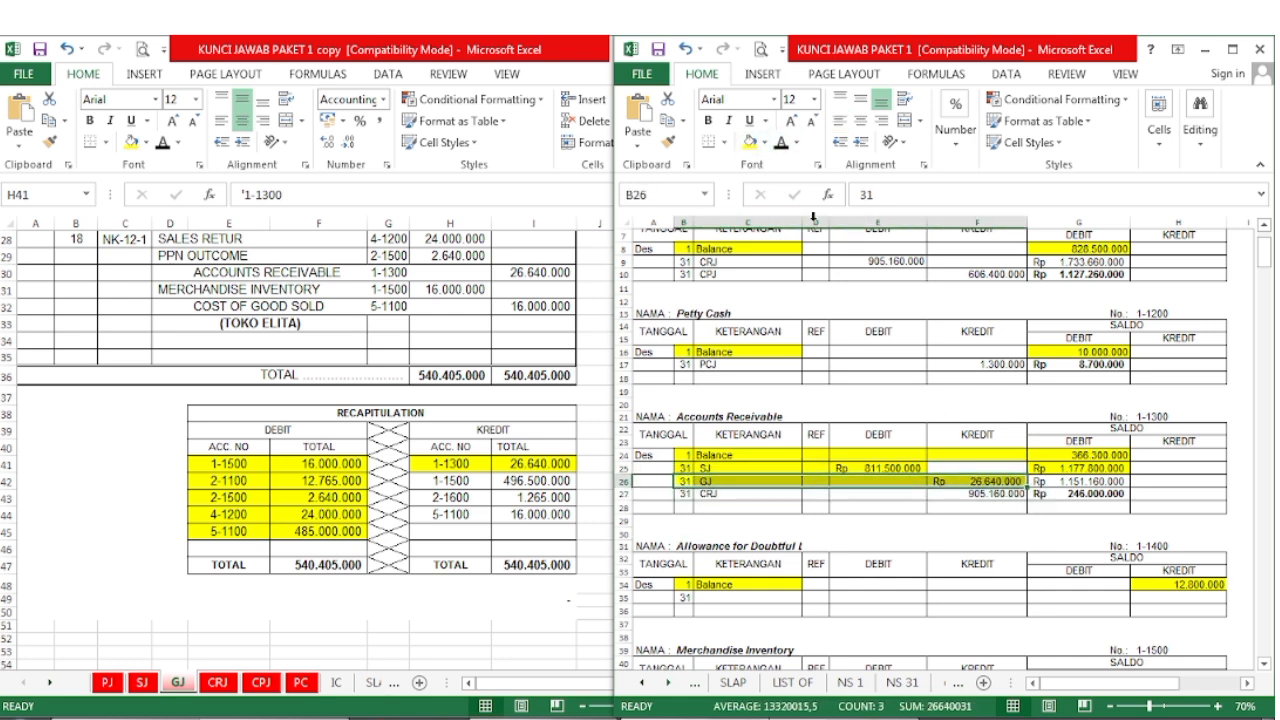
left_click(1040, 481)
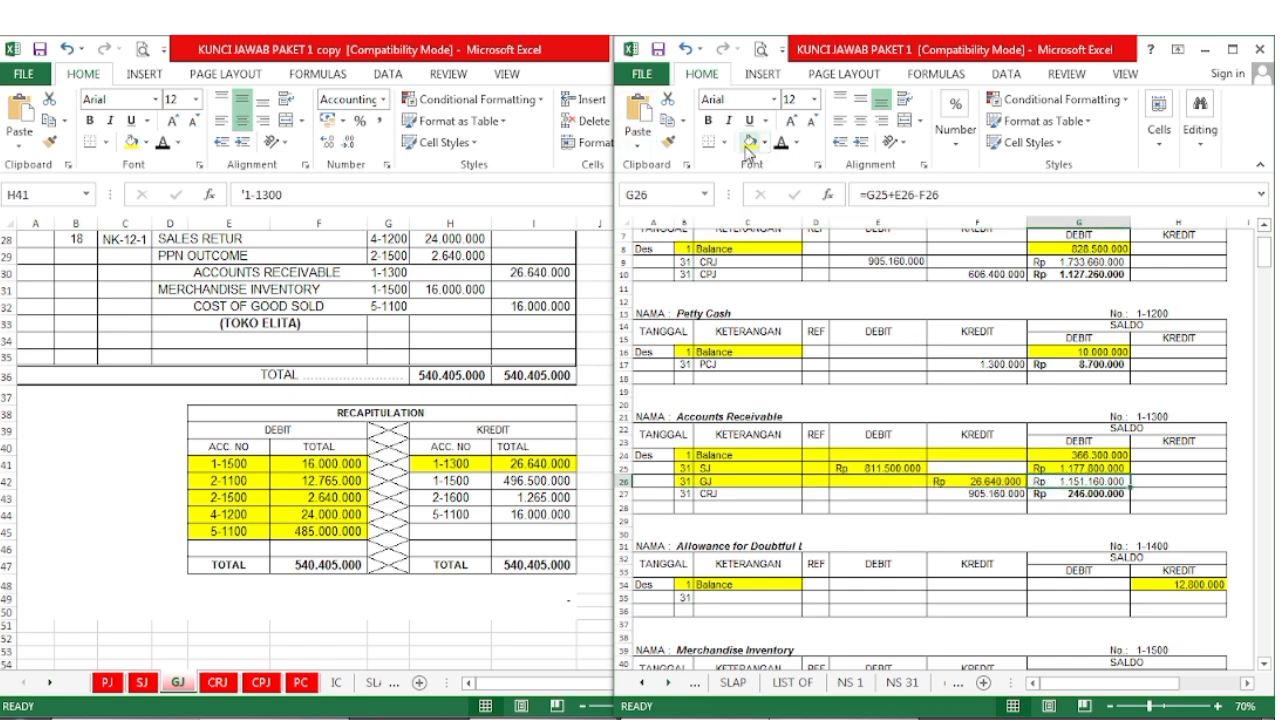
left_click(749, 142)
- In the general journal recapitulation, highlight credit account 1-1500 and its total in yellow
left_click(464, 563)
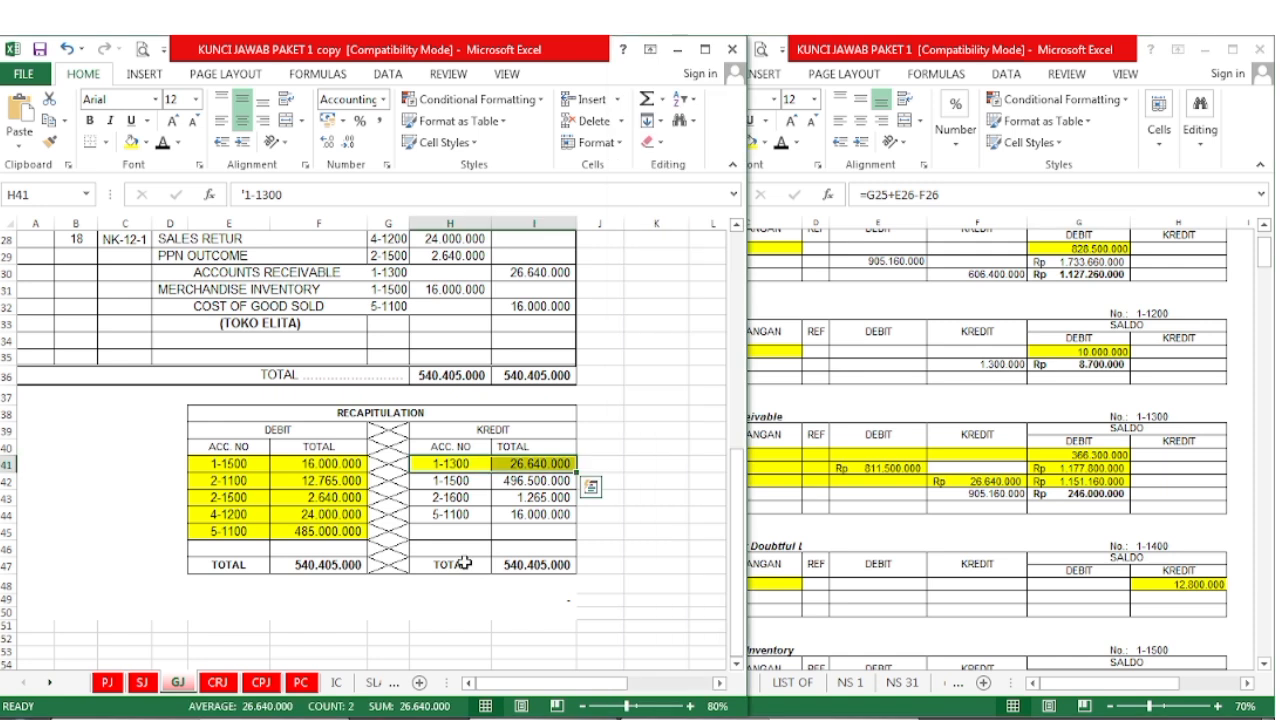
left_click_drag(452, 481, 534, 481)
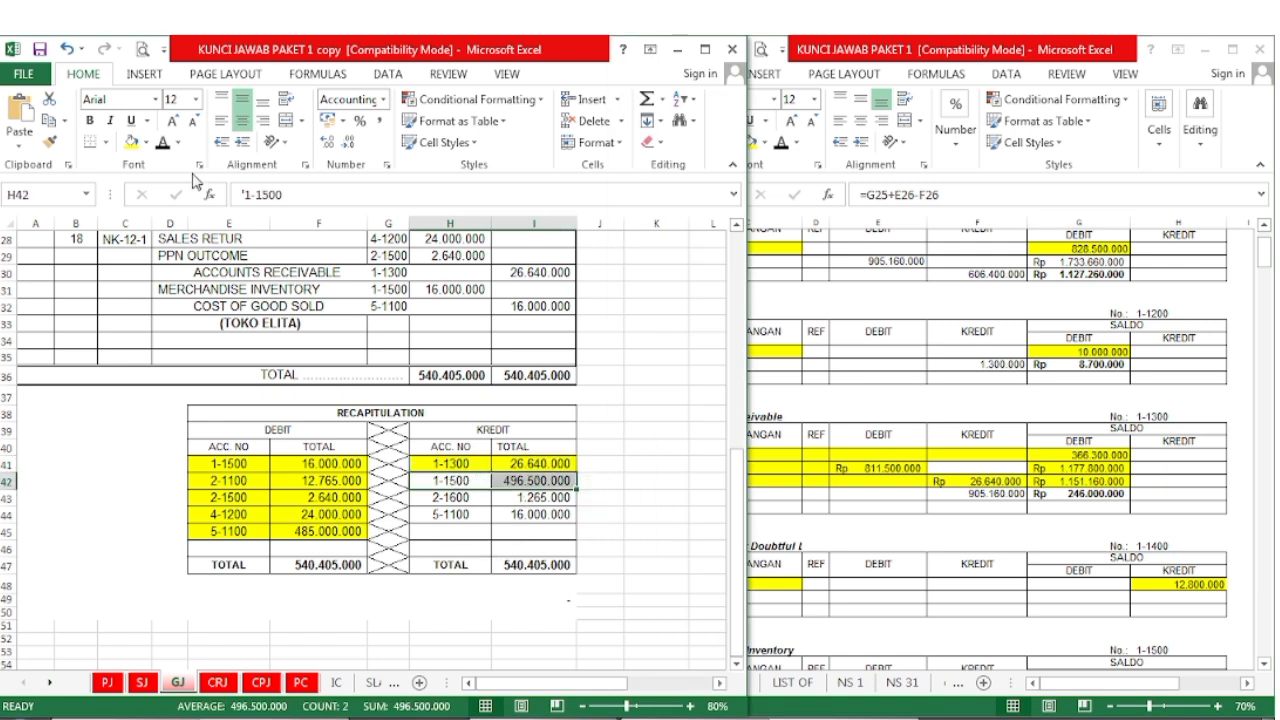
left_click(131, 142)
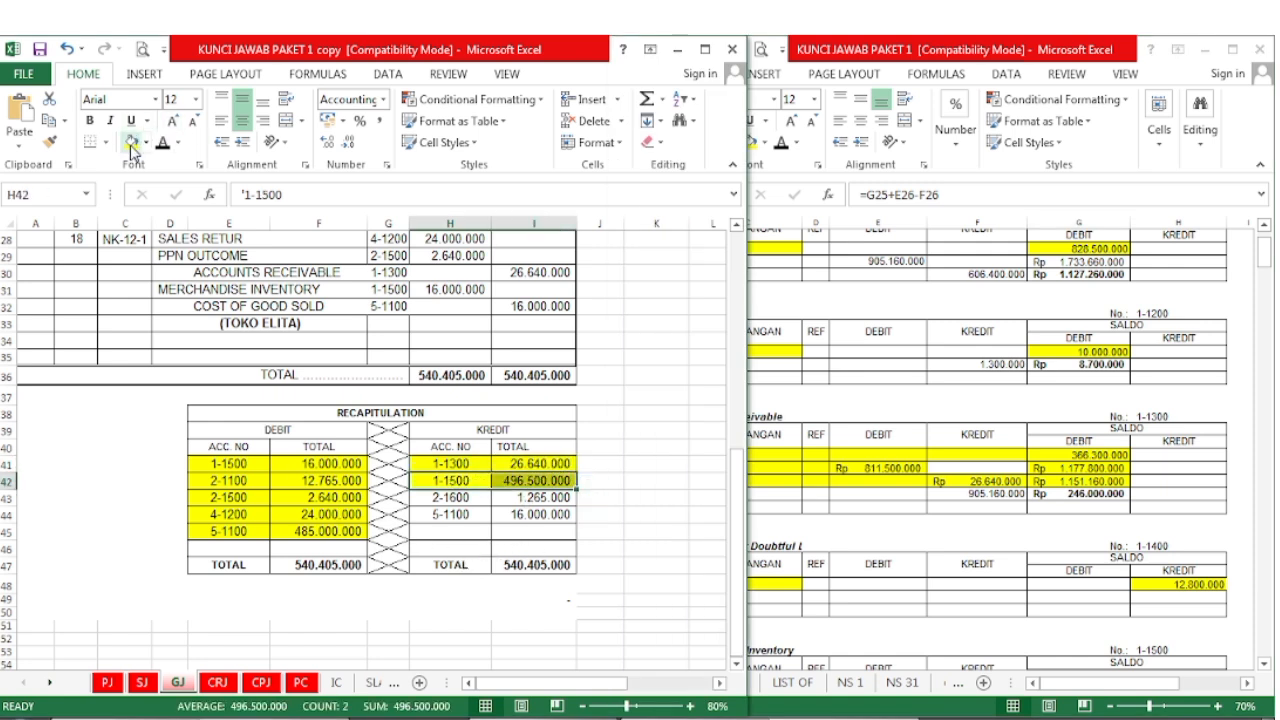
- In the Merchandise Inventory ledger, fill the GJ entry's credit amount and its balance in yellow
left_click(994, 512)
scroll(994, 512, "down", 4)
scroll(994, 512, "down", 2)
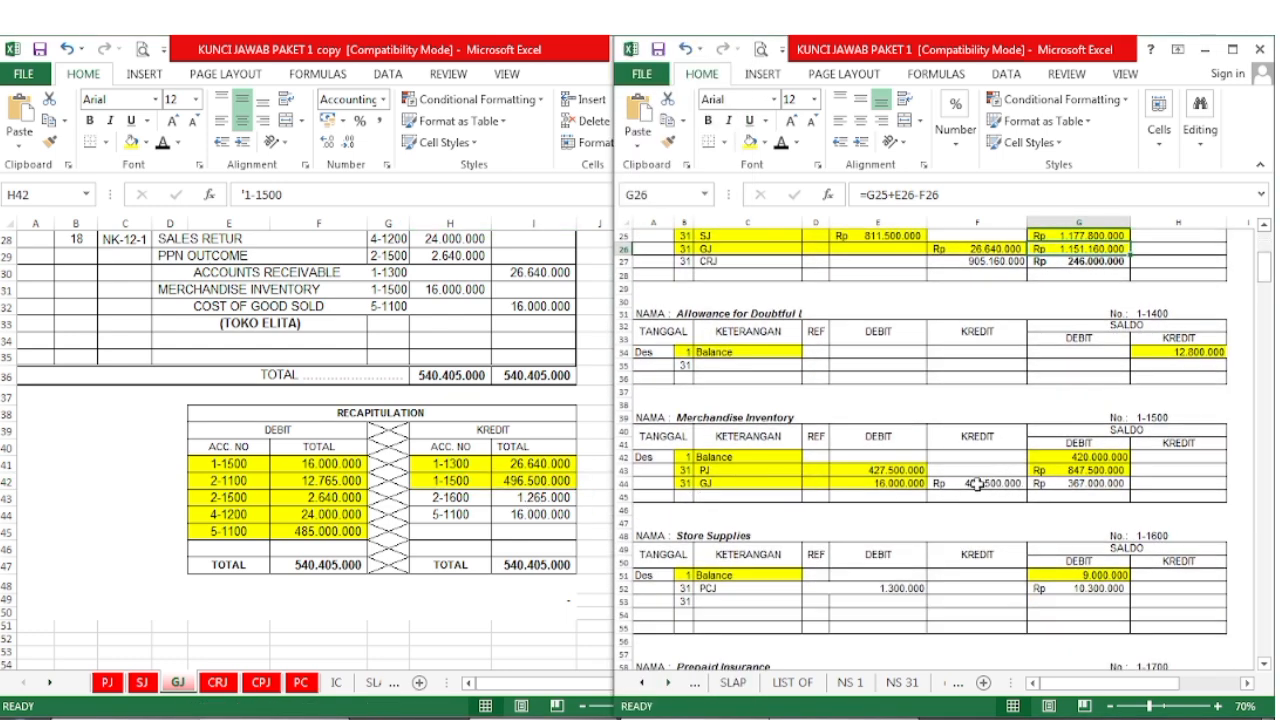
left_click(977, 483)
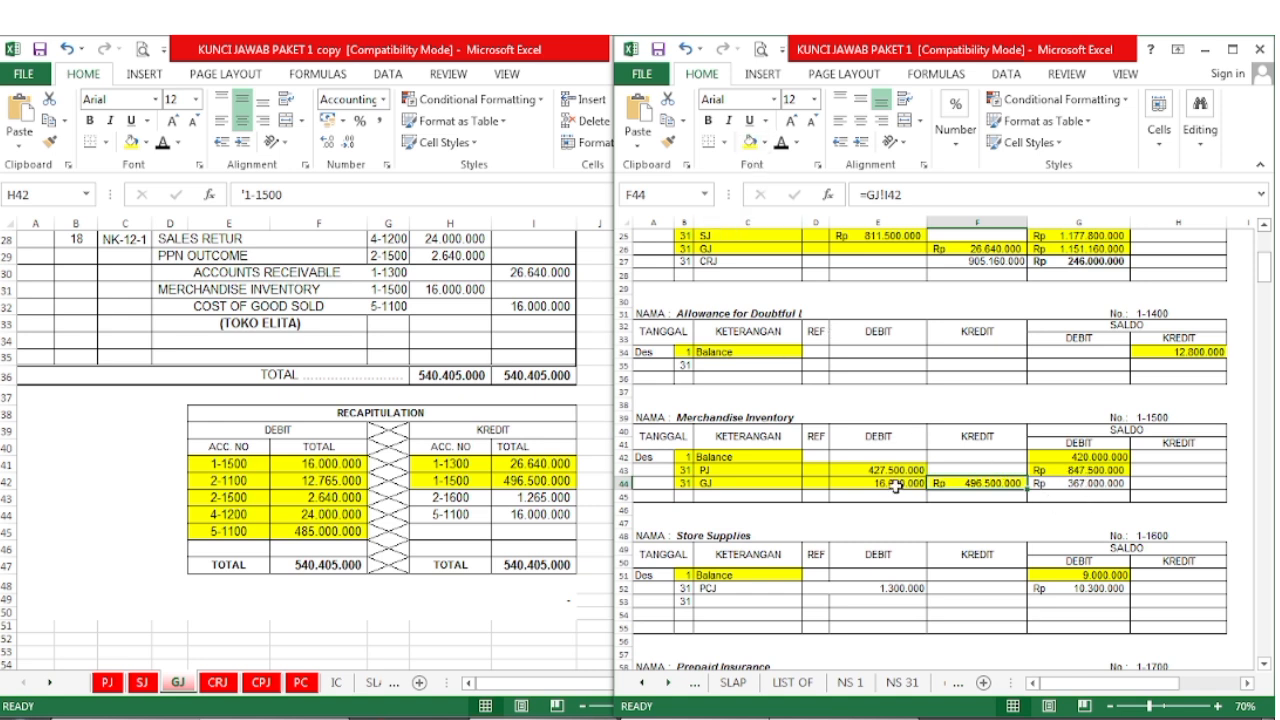
left_click(1068, 481)
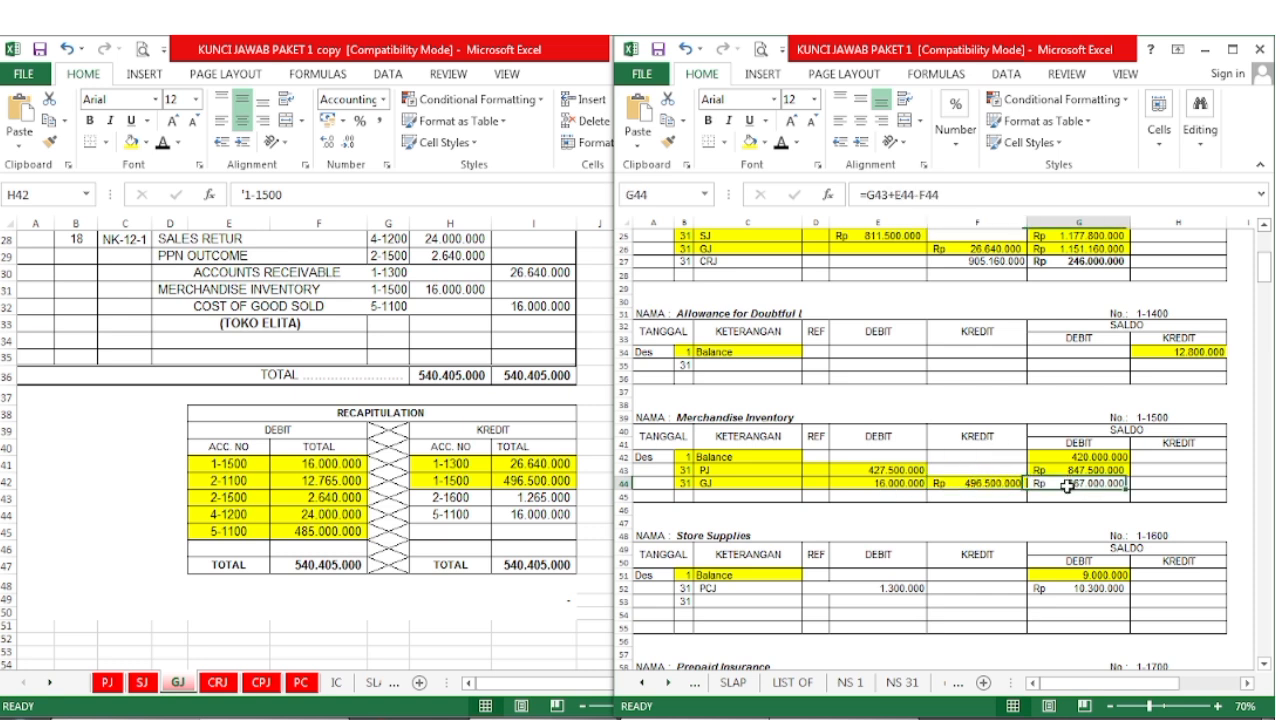
left_click(751, 146)
- In the general journal recapitulation, highlight credit account 2-1600 and its total in yellow
left_click(549, 560)
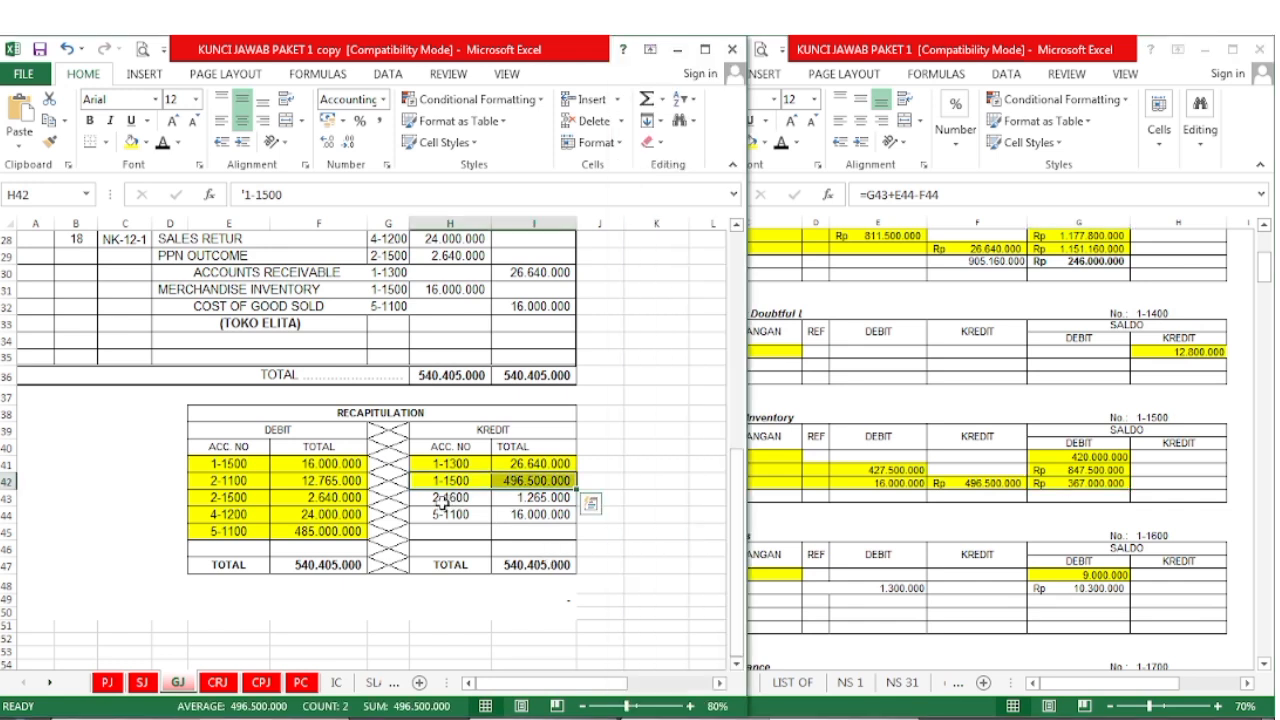
left_click_drag(444, 503, 535, 498)
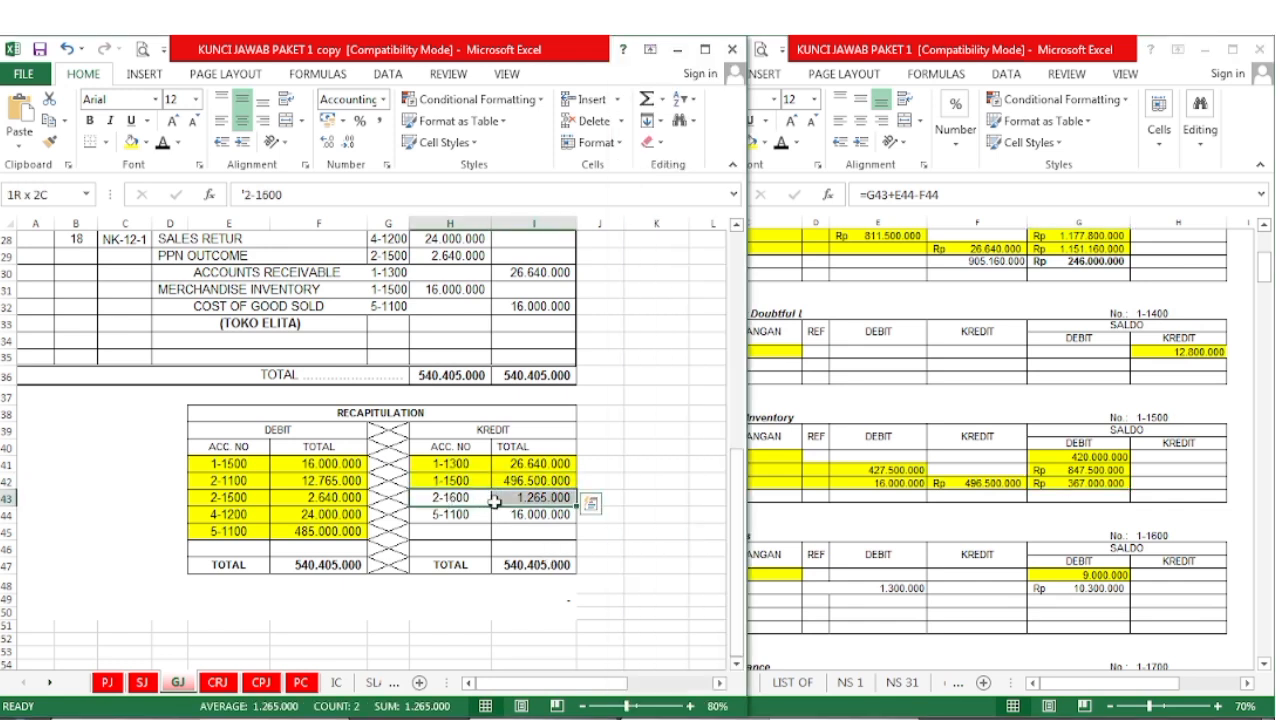
left_click(130, 144)
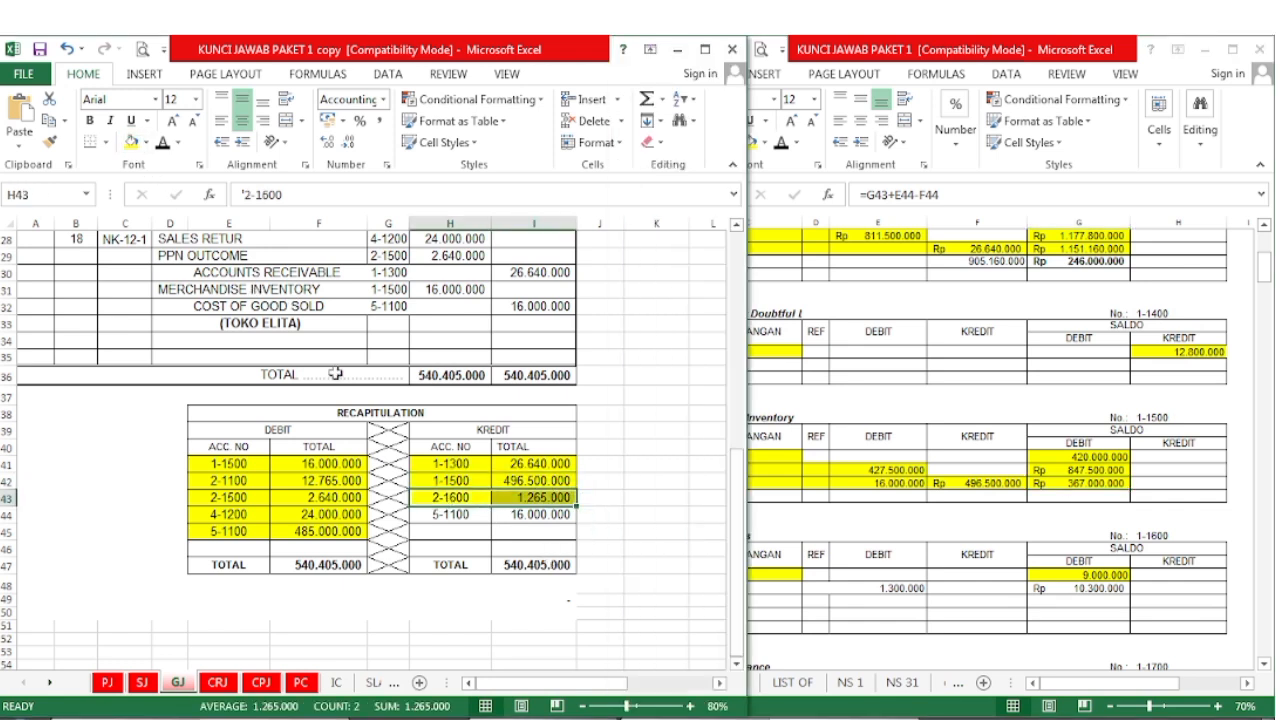
- In the PPN Income ledger, fill the GJ entry from its date to its credit amount, and its balance, in yellow
left_click(968, 585)
scroll(966, 580, "down", 10)
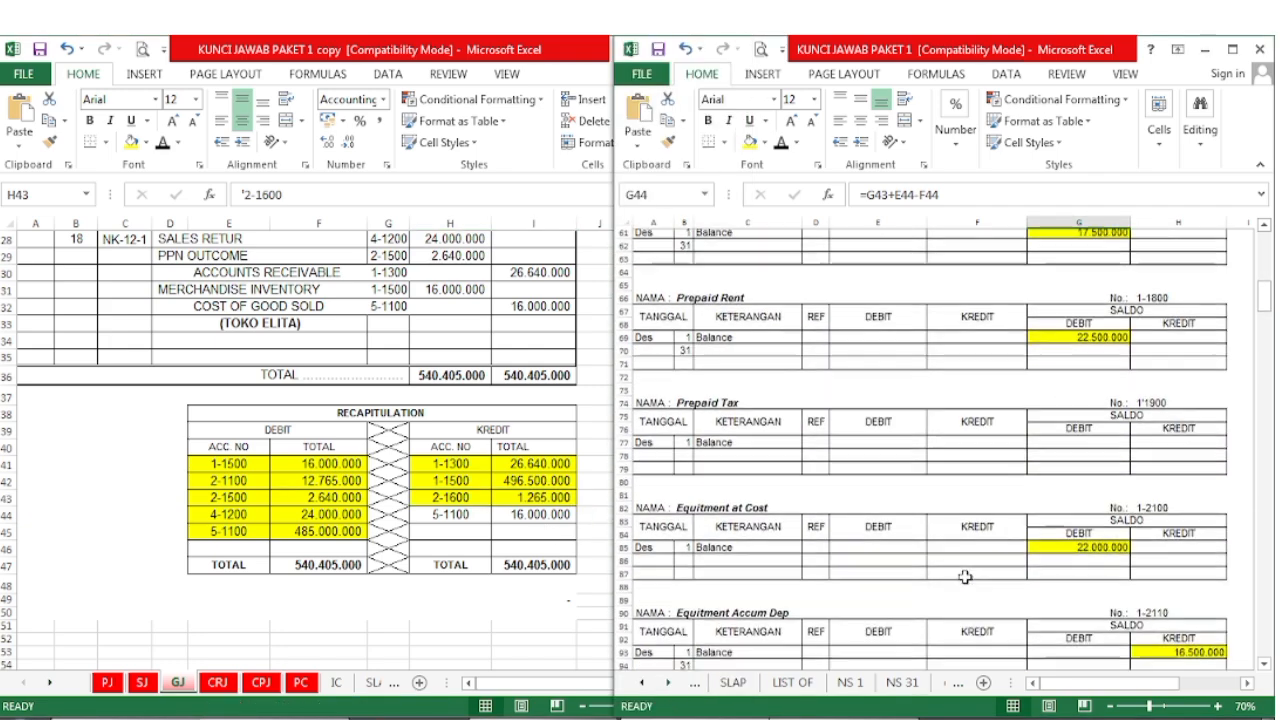
scroll(965, 577, "down", 9)
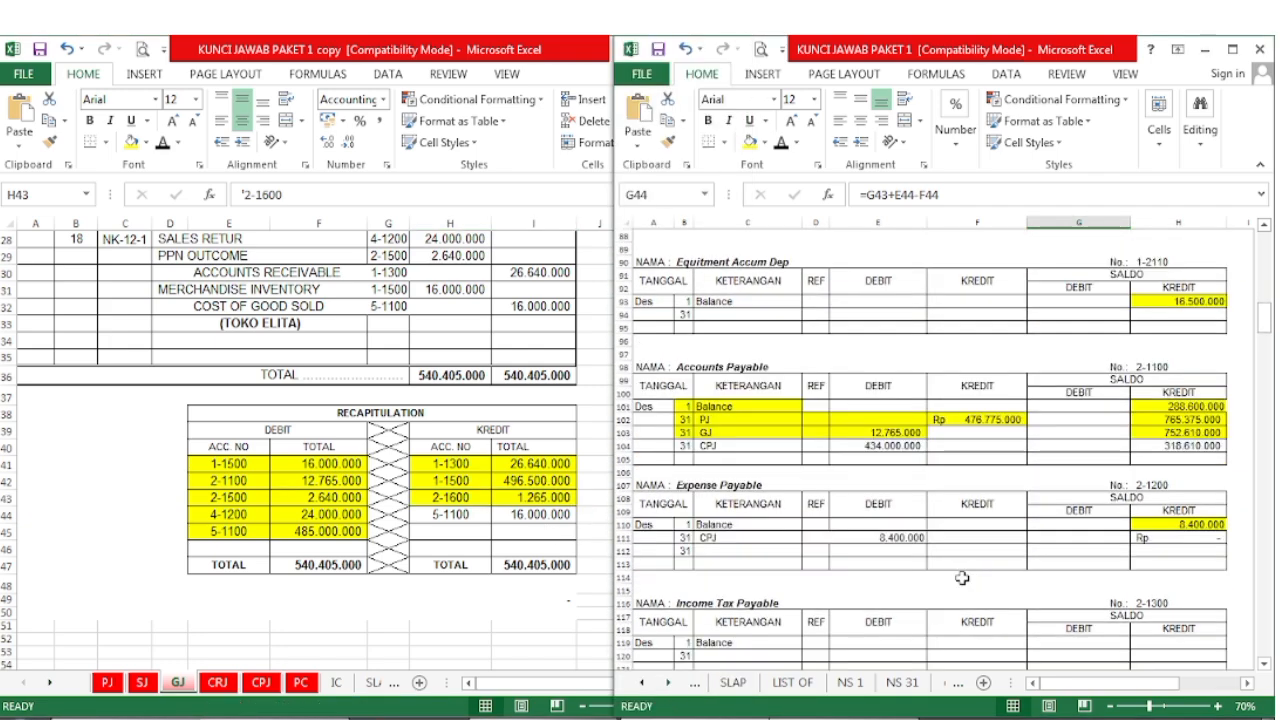
scroll(962, 578, "down", 8)
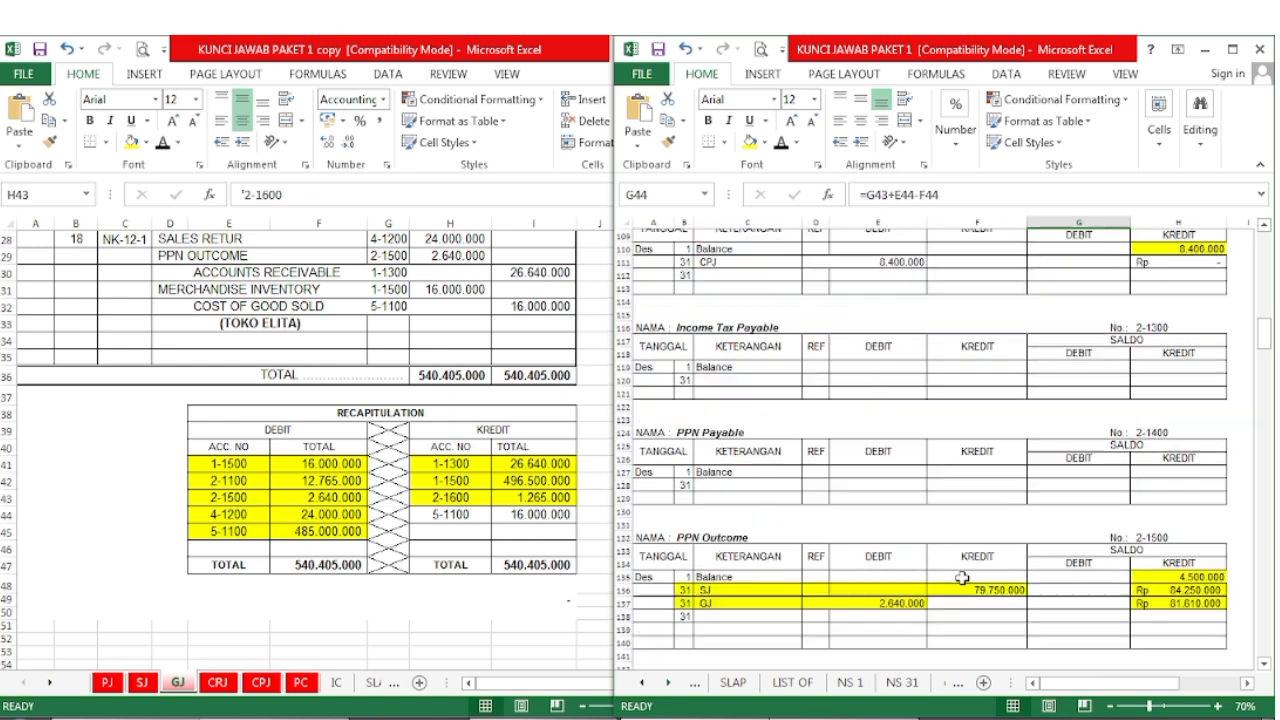
scroll(962, 575, "down", 5)
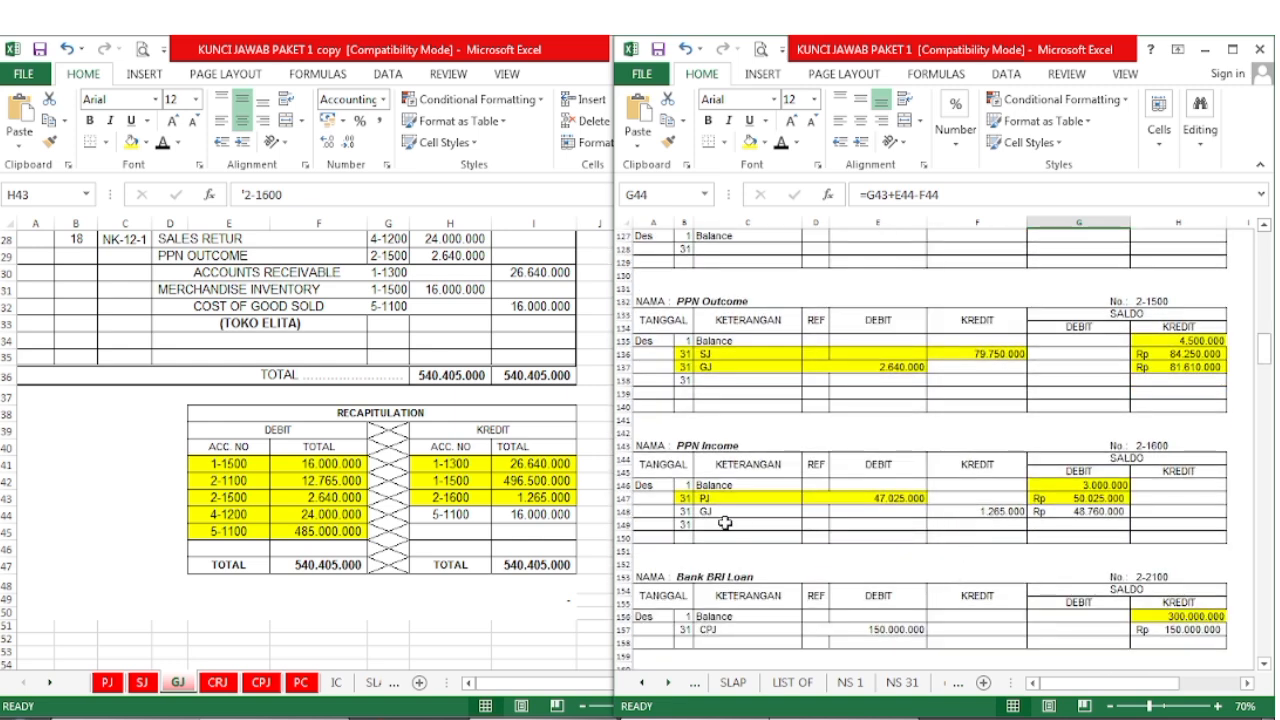
left_click_drag(690, 514, 1020, 512)
left_click(750, 143)
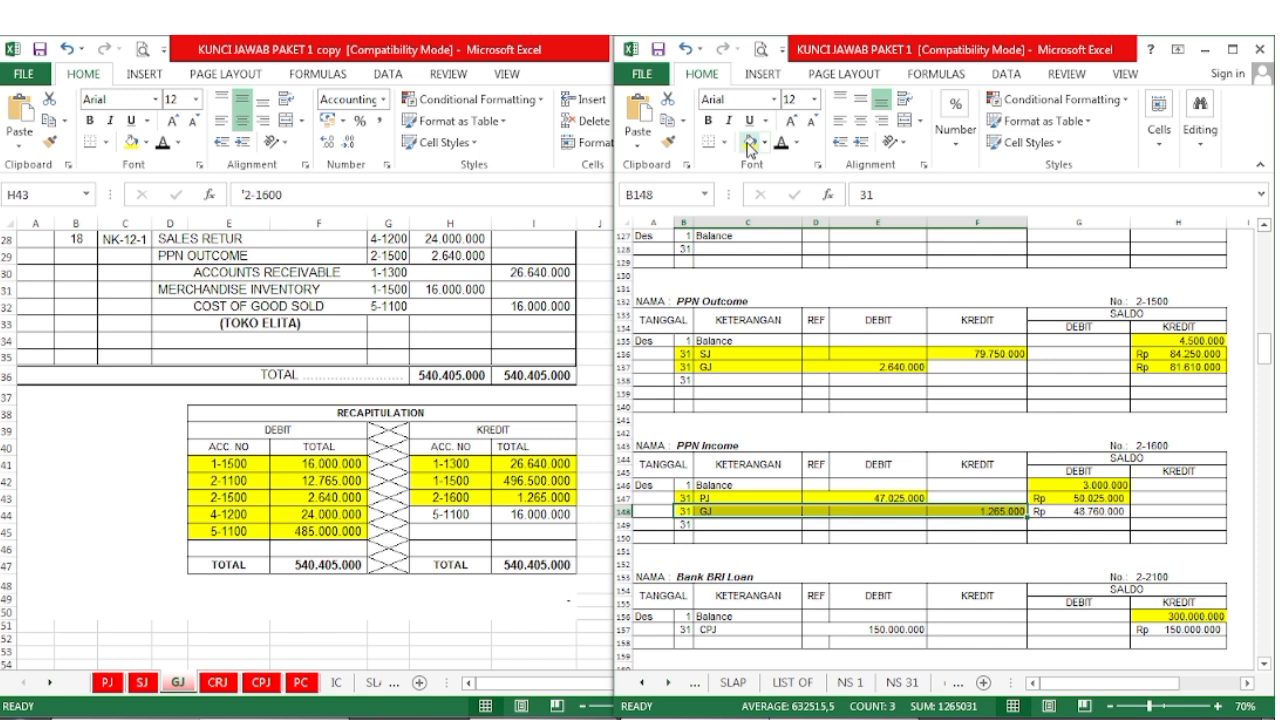
left_click(972, 524)
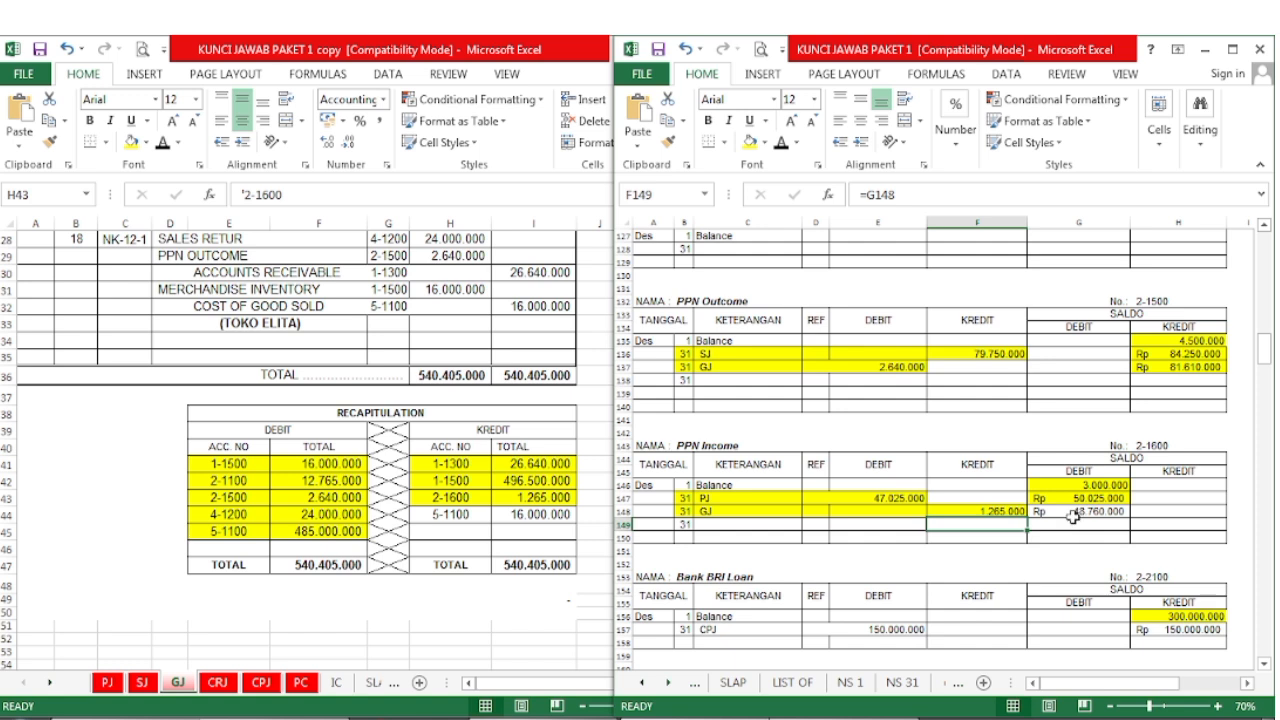
left_click(1070, 512)
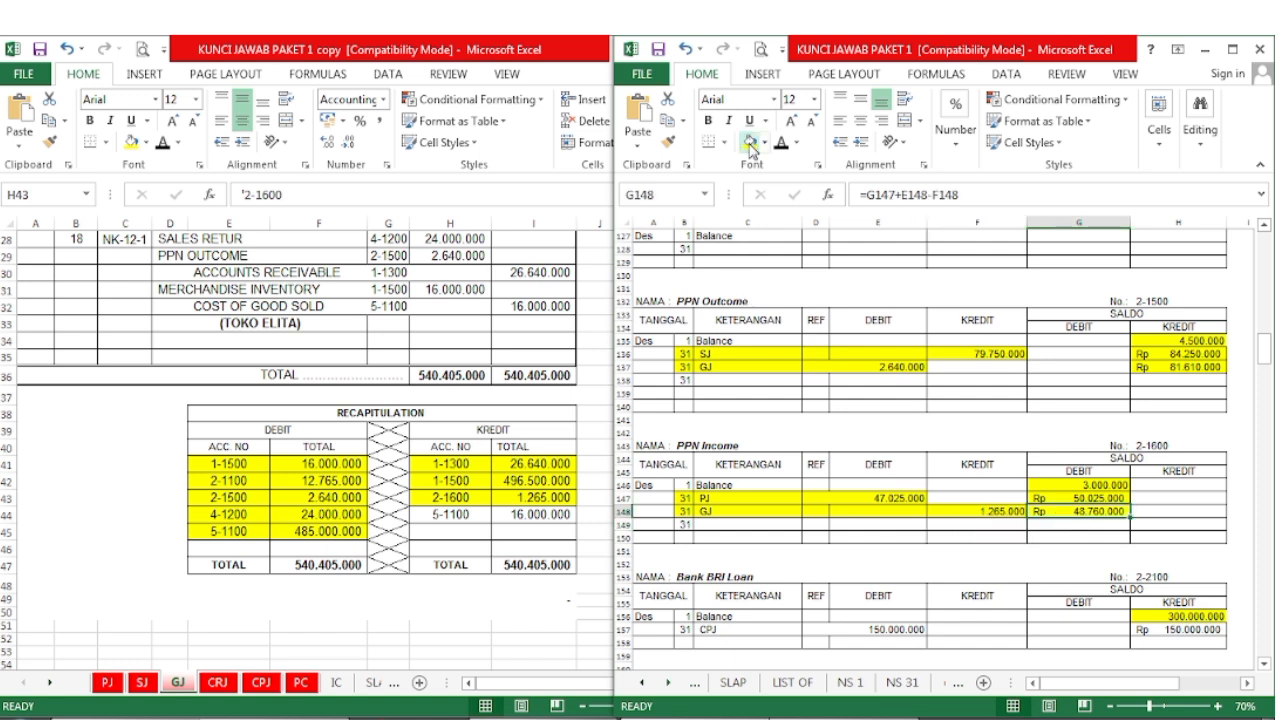
- In the general journal recapitulation, highlight credit account 5-1100 and its total in yellow
left_click(464, 591)
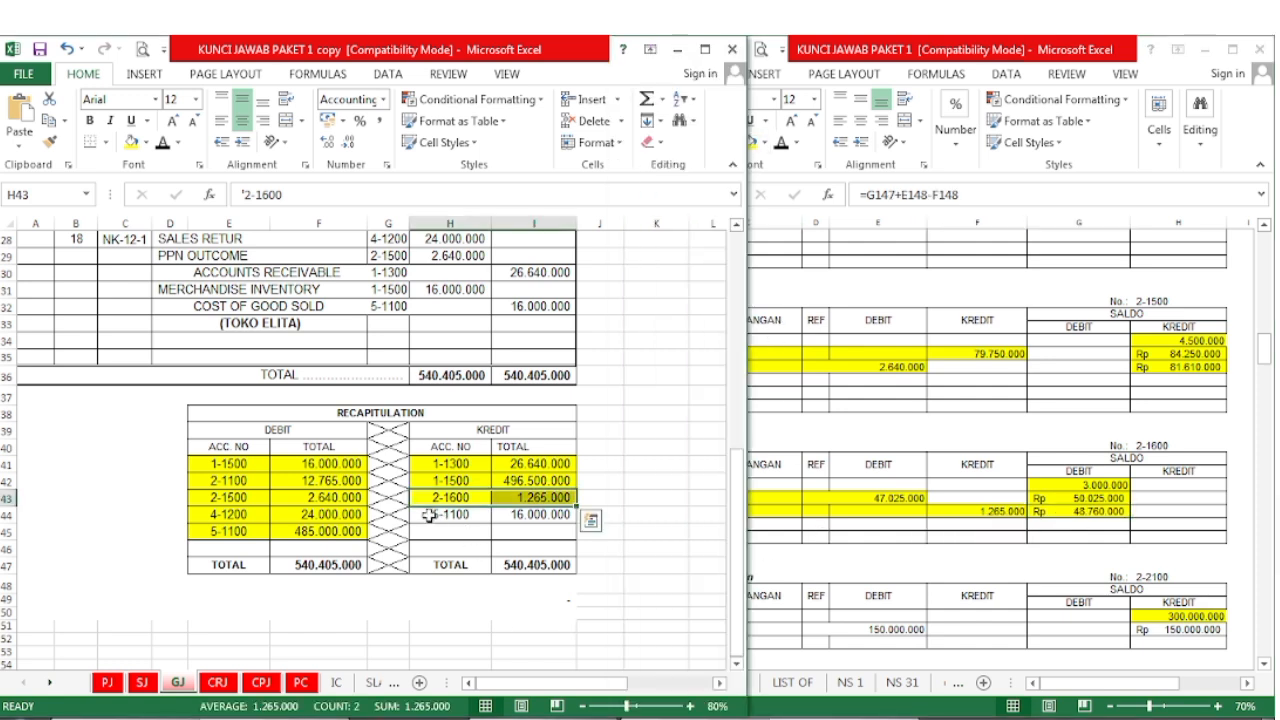
left_click_drag(428, 514, 530, 514)
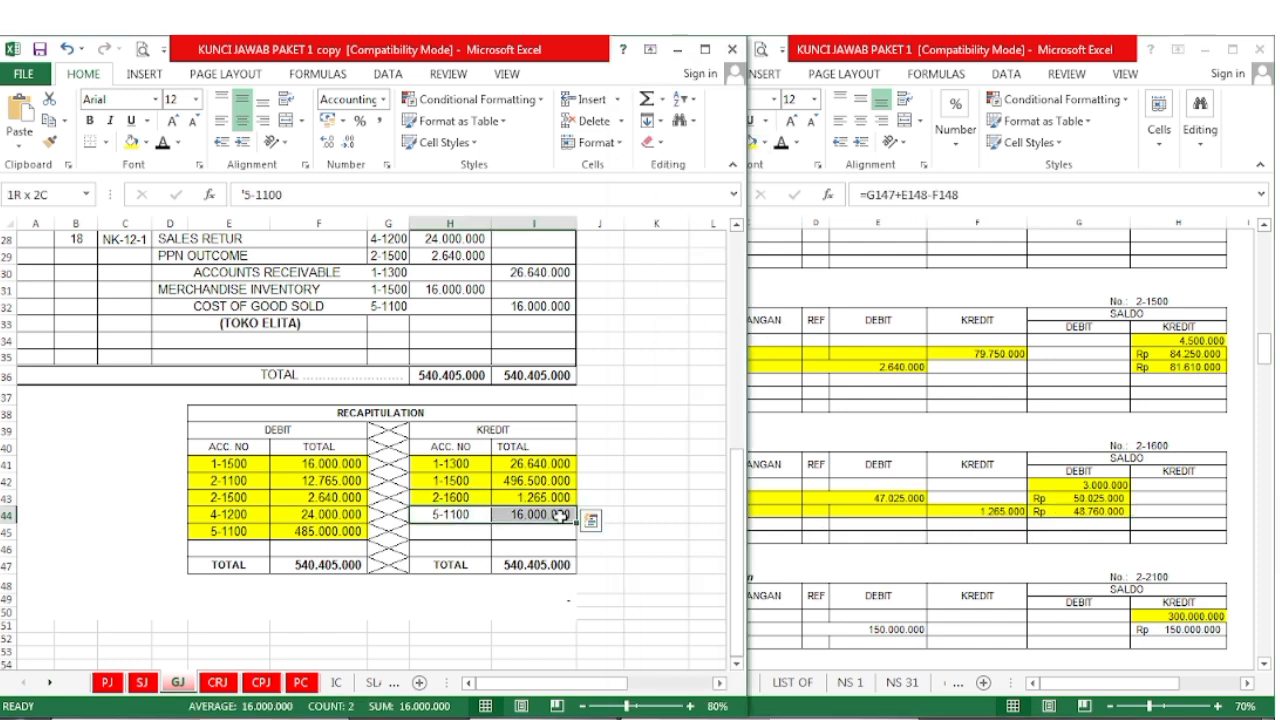
left_click(131, 141)
- In the Cost of Goods Sold ledger, fill the GJ entry from its date to its debit amount in yellow
left_click(1000, 573)
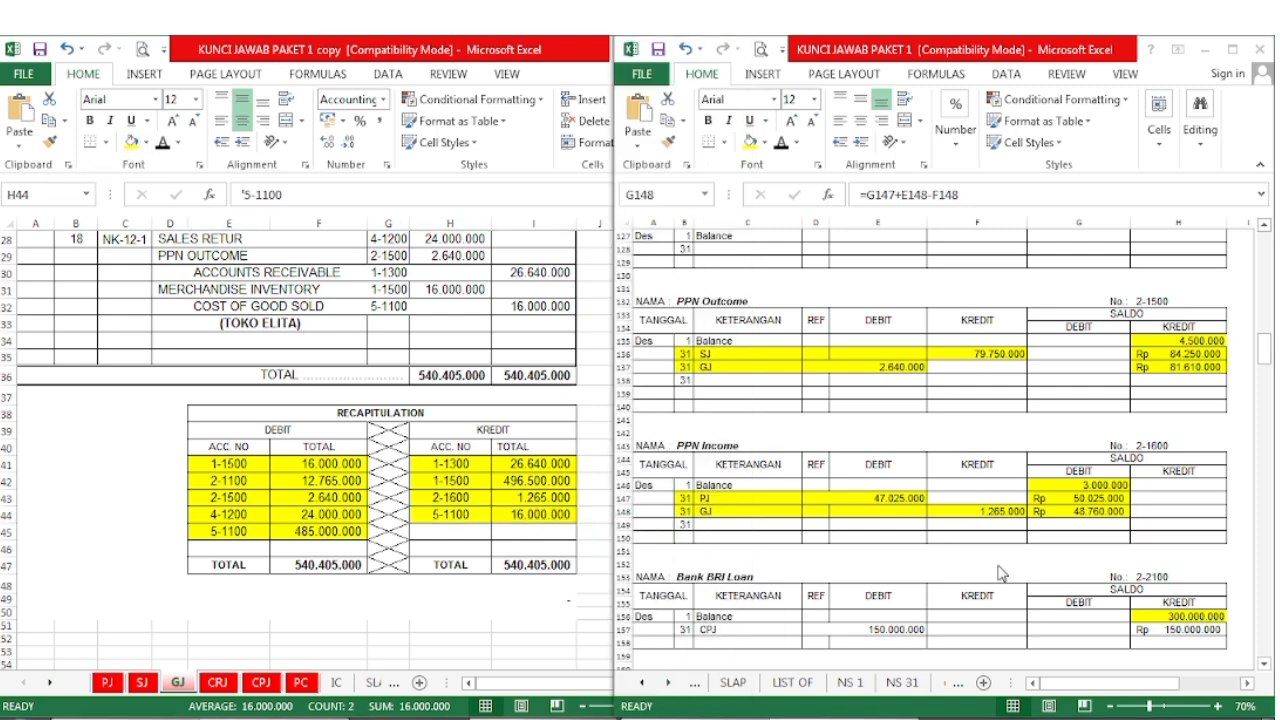
scroll(988, 574, "down", 17)
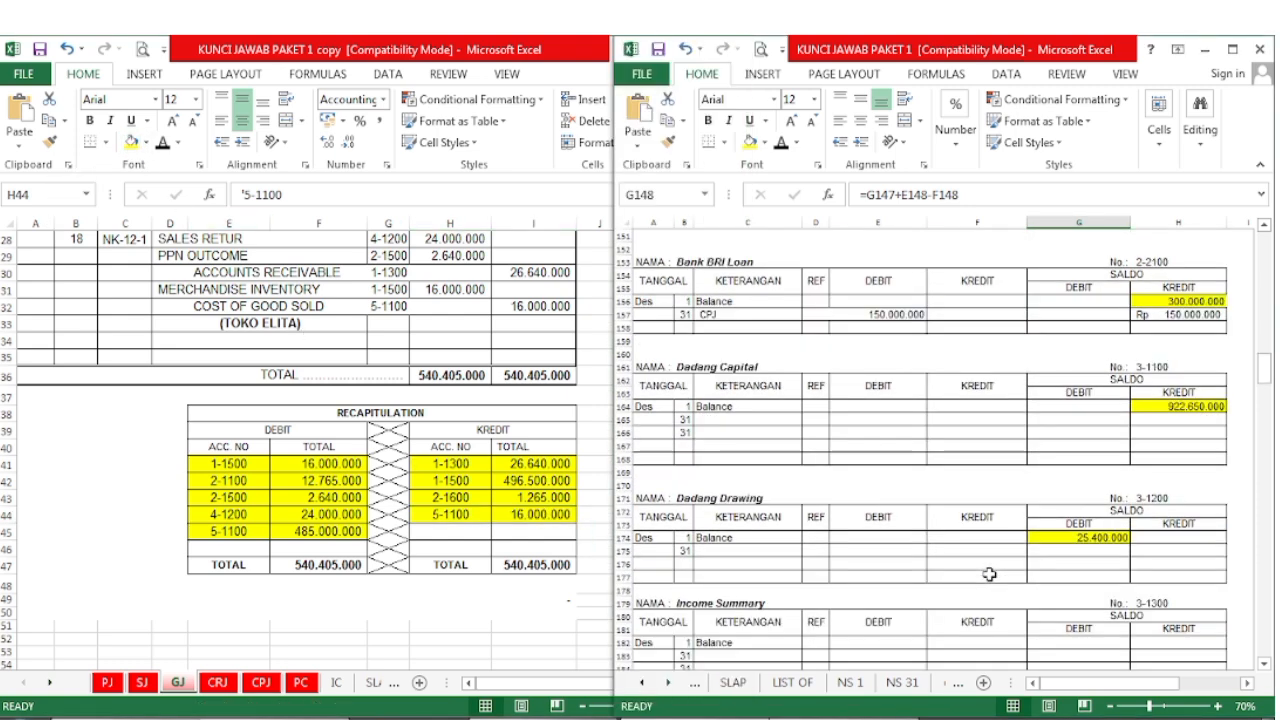
scroll(988, 574, "down", 11)
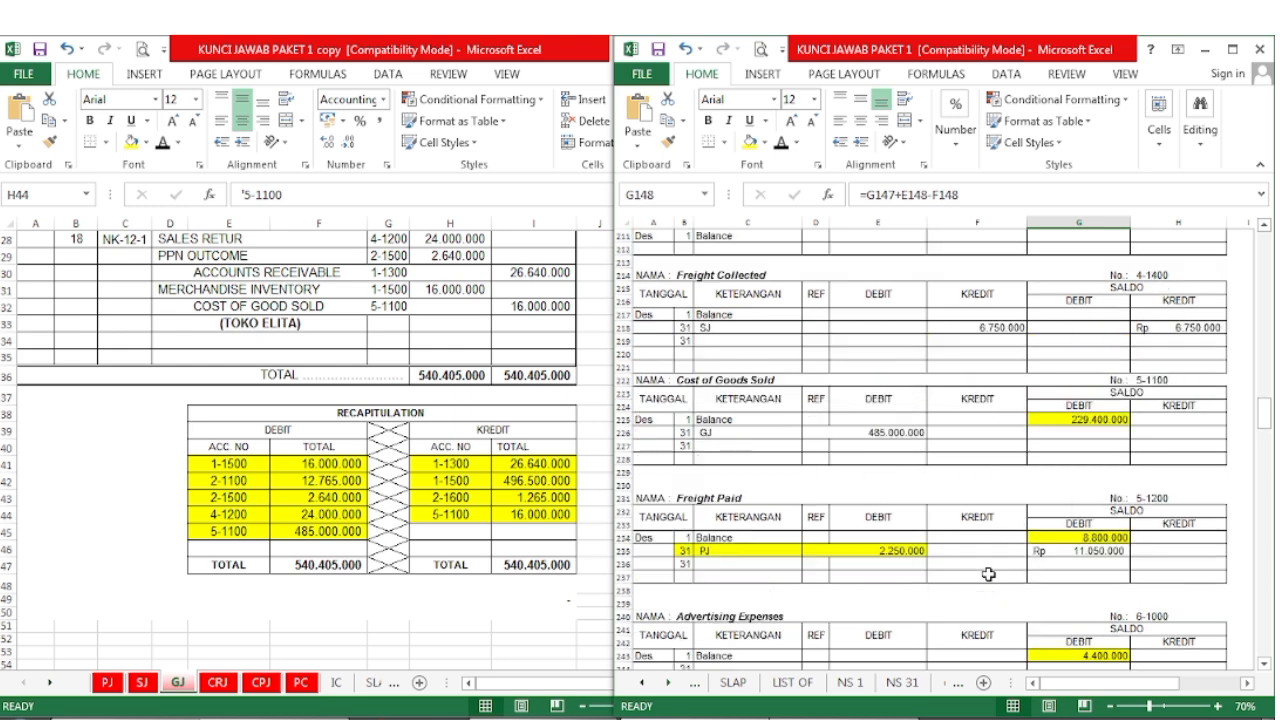
left_click_drag(685, 435, 908, 436)
key("F4")
left_click(916, 449)
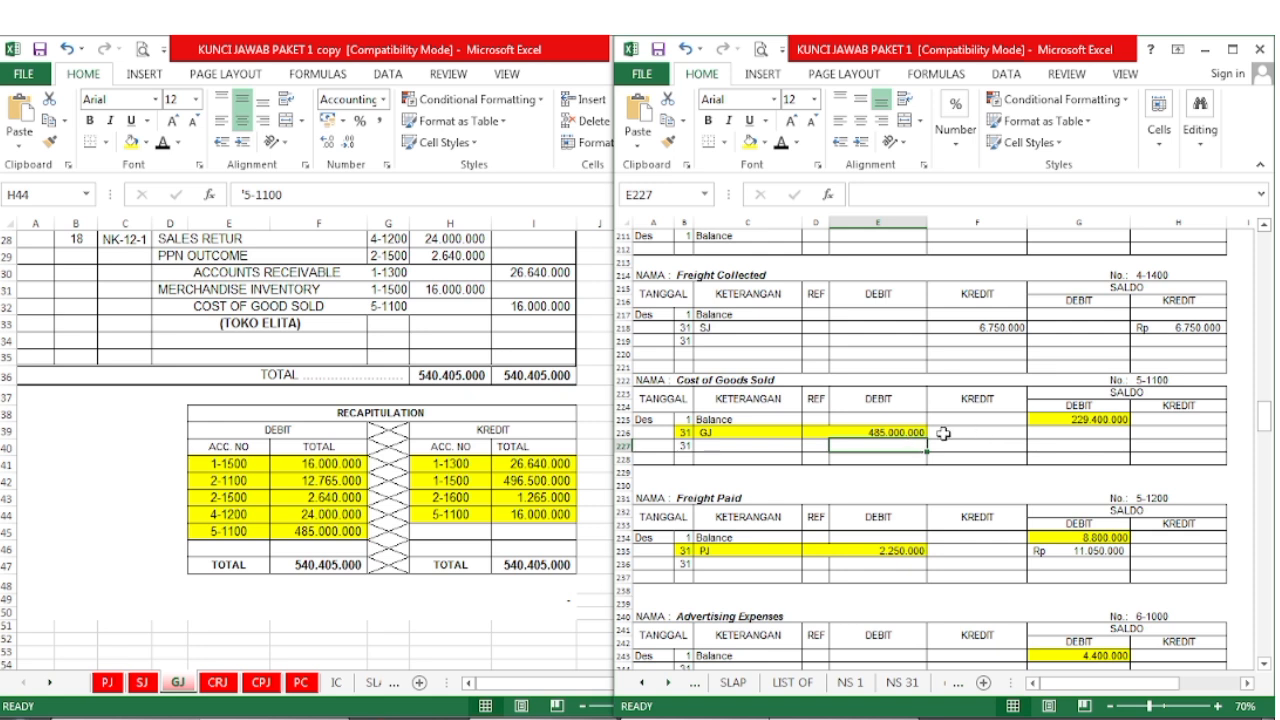
- In the Cost of Goods Sold ledger, apply a black font colour to the GJ entry's hidden credit amount and hidden balance
left_click(988, 430)
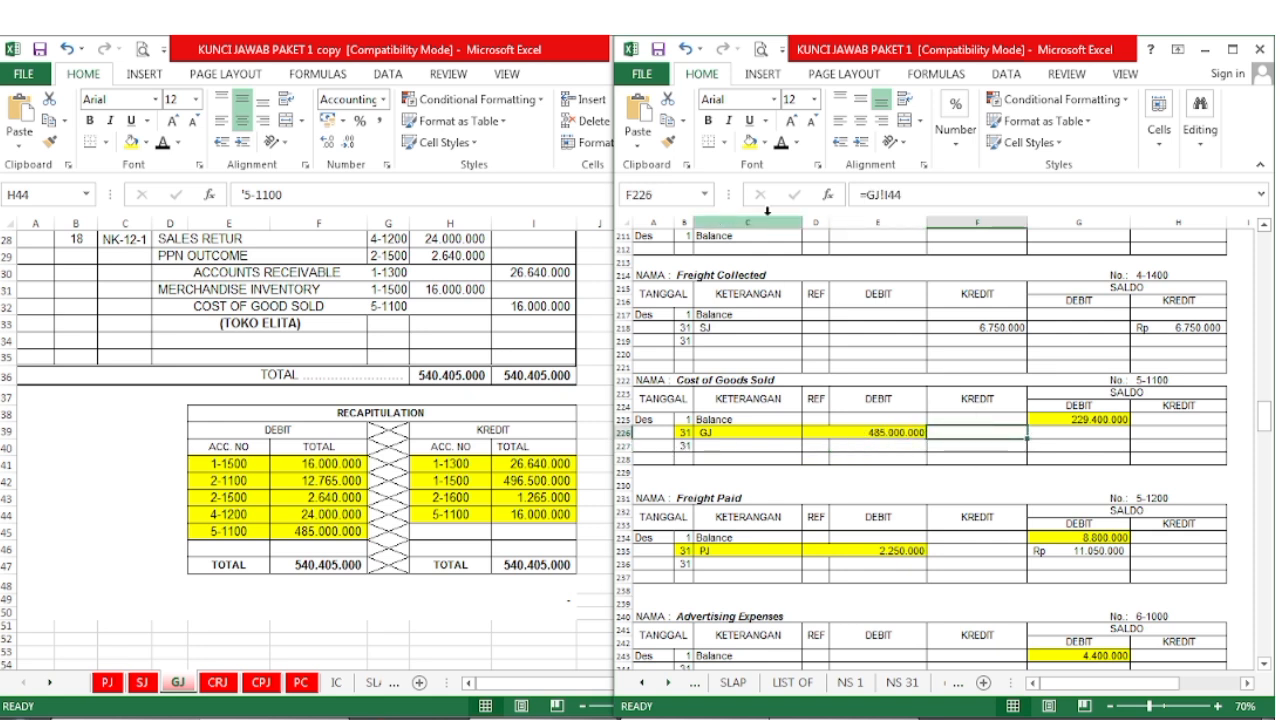
left_click(781, 143)
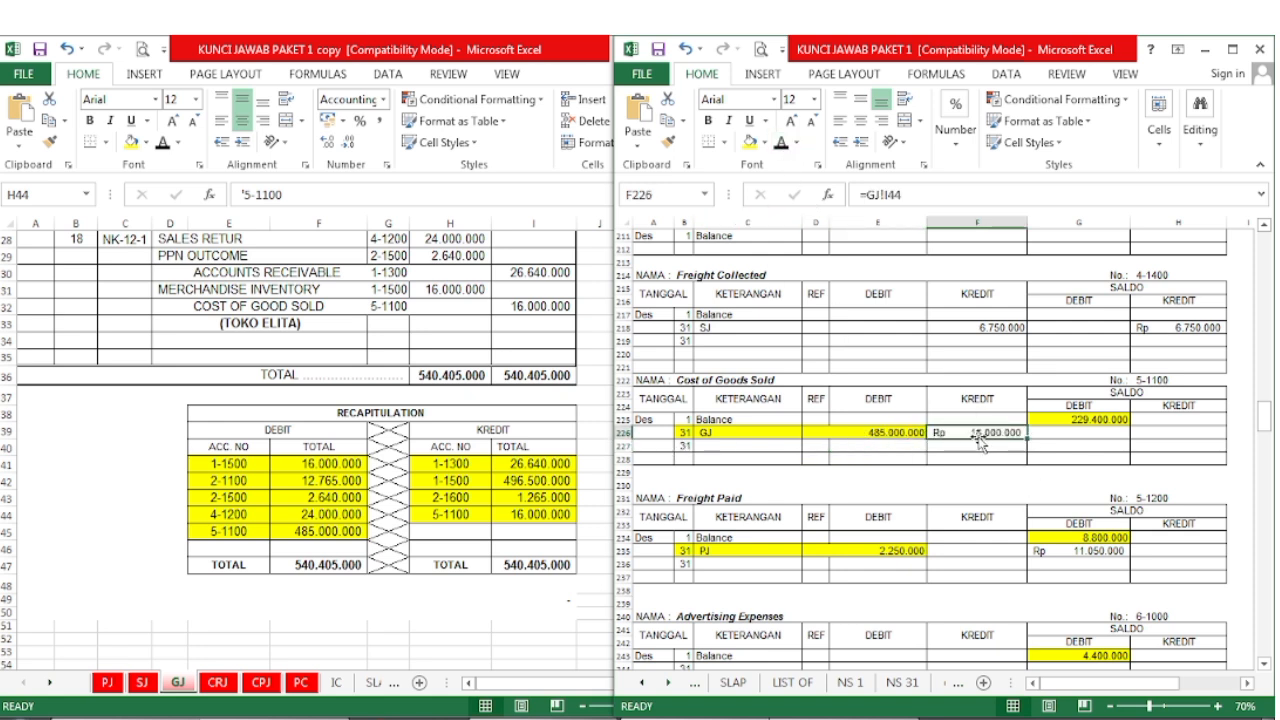
left_click(1097, 421)
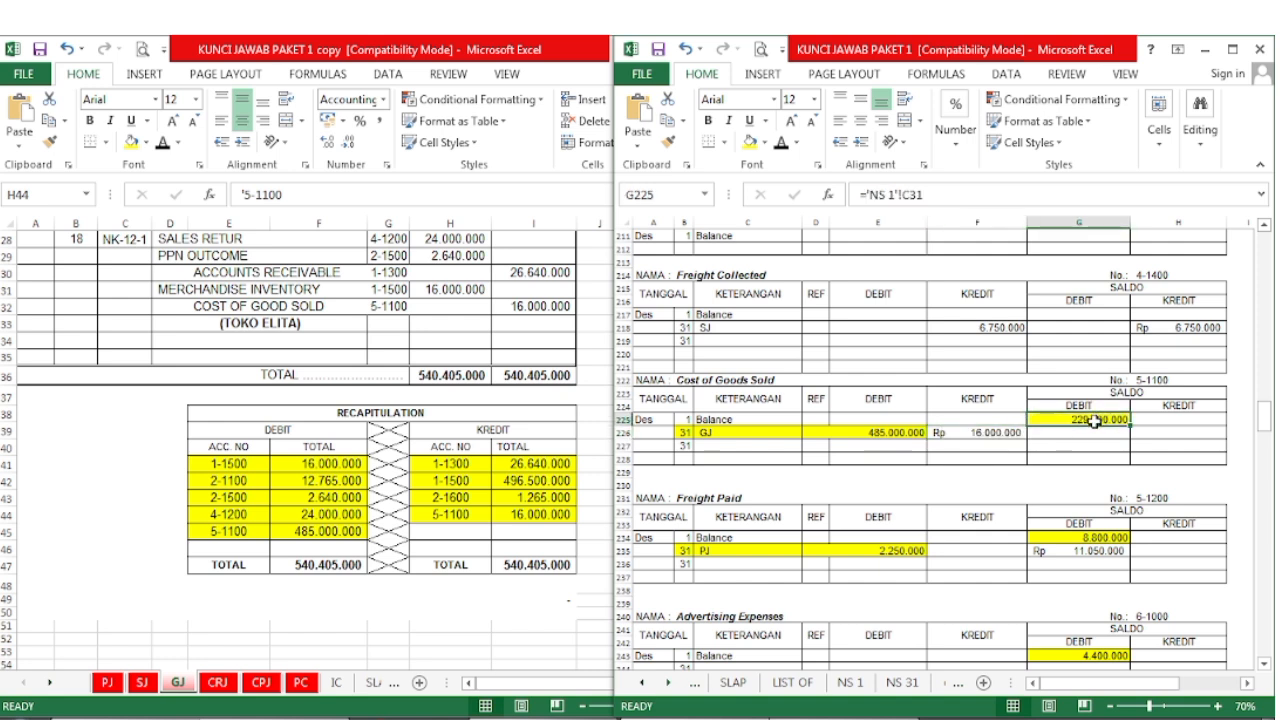
left_click(875, 435)
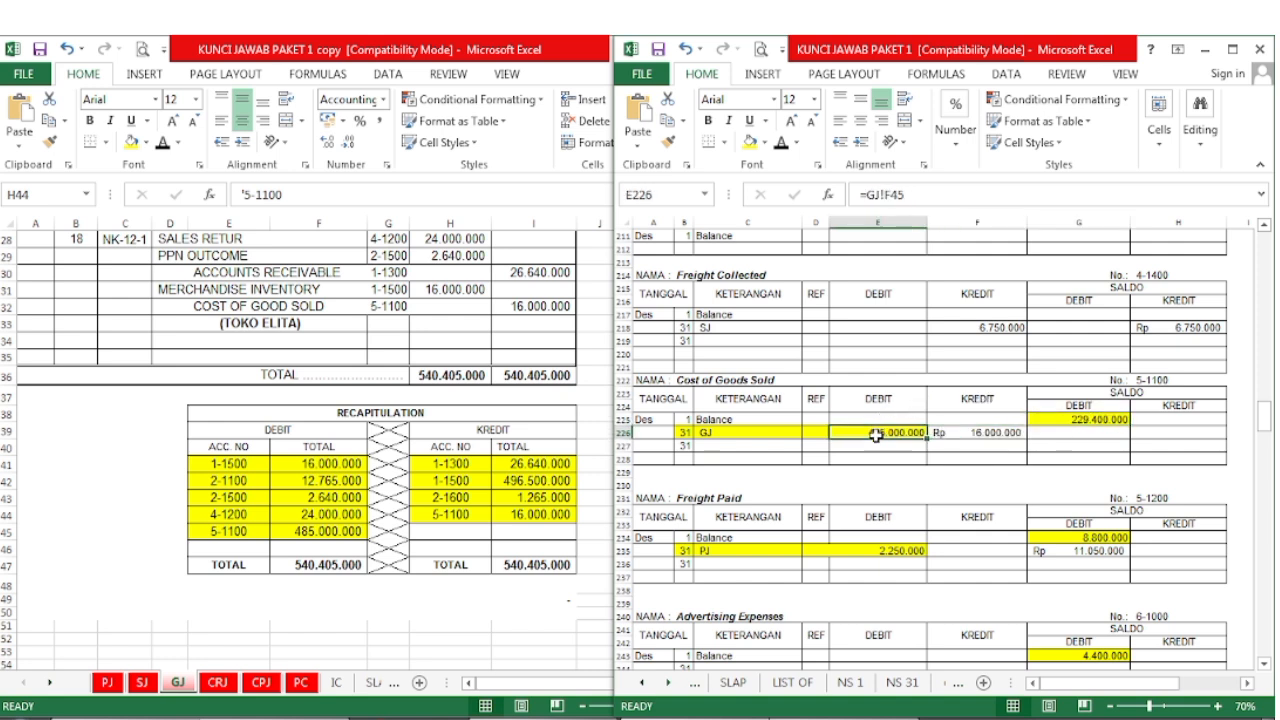
left_click(986, 435)
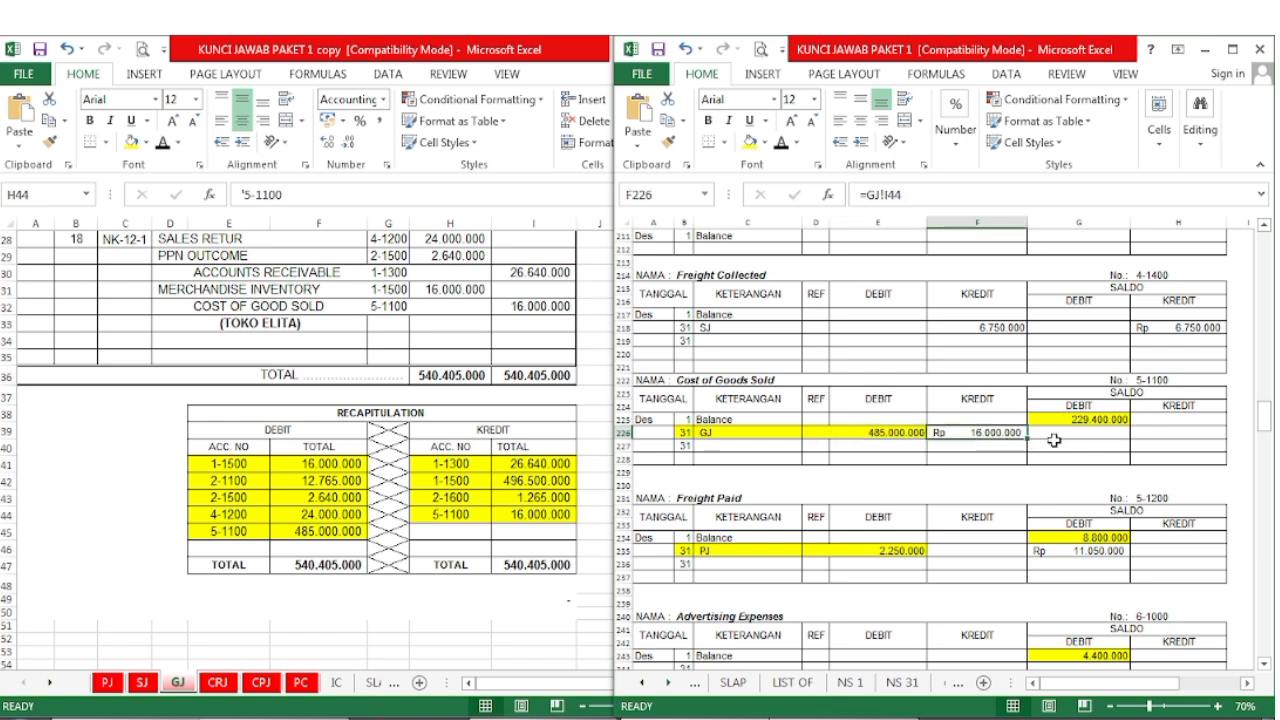
left_click(1054, 438)
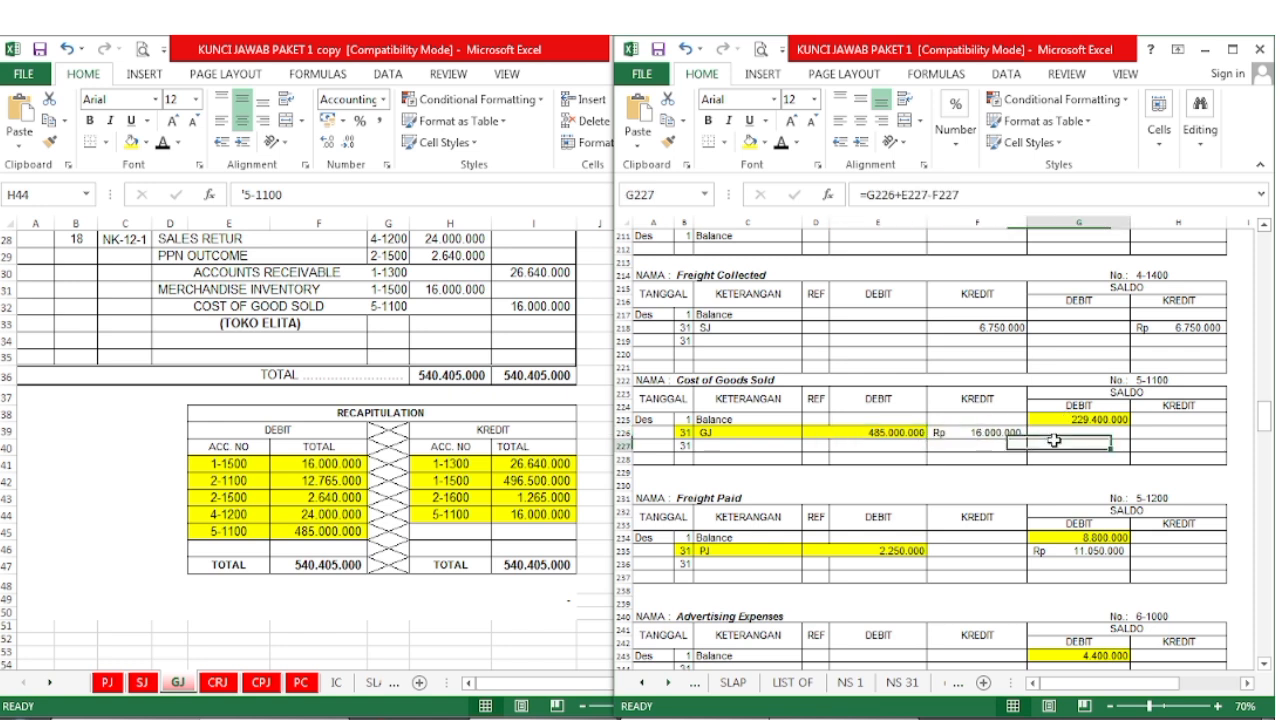
left_click(780, 145)
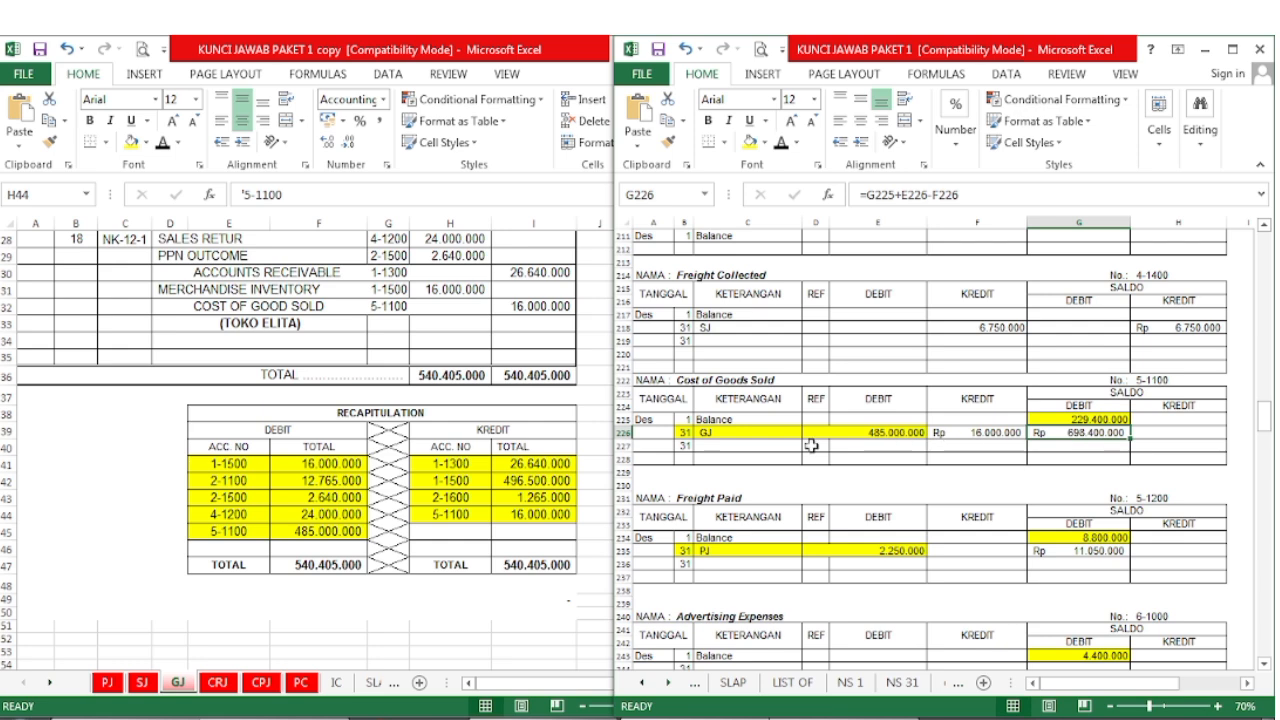
- Switch to the CRJ sheet and highlight debit account 1-1100 and its total in the recapitulation in yellow
left_click(395, 610)
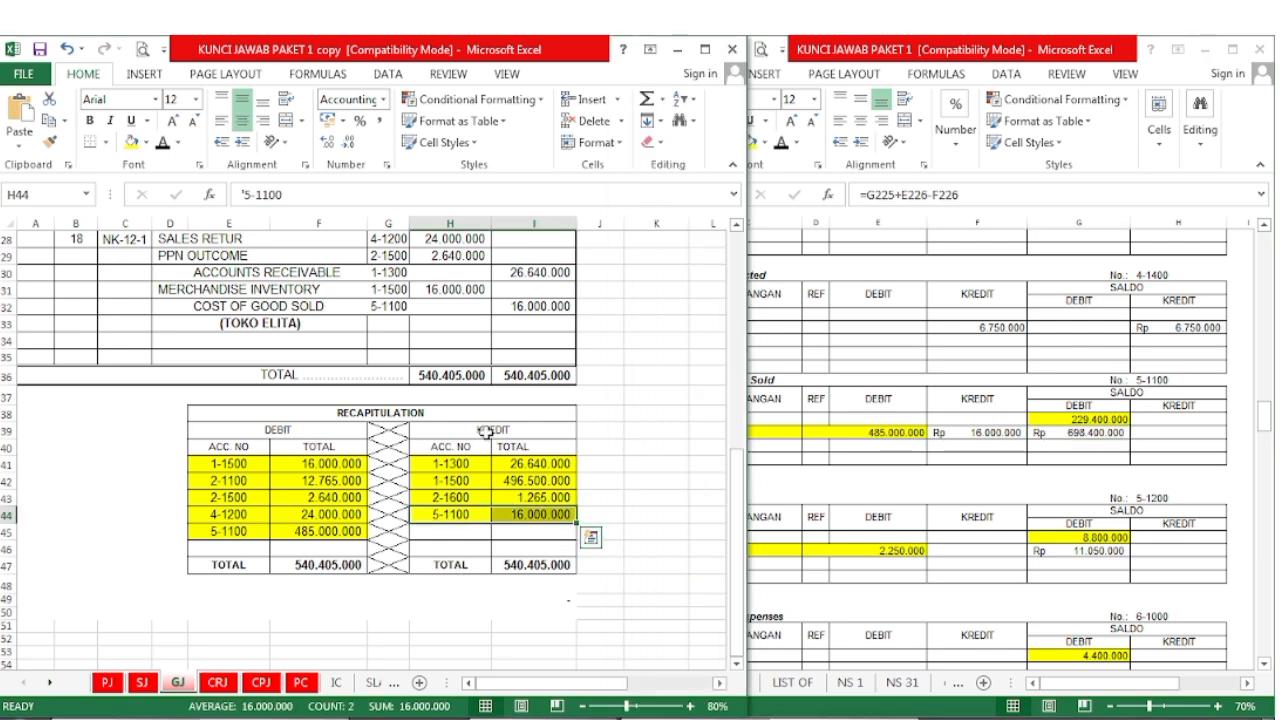
scroll(485, 432, "up", 9)
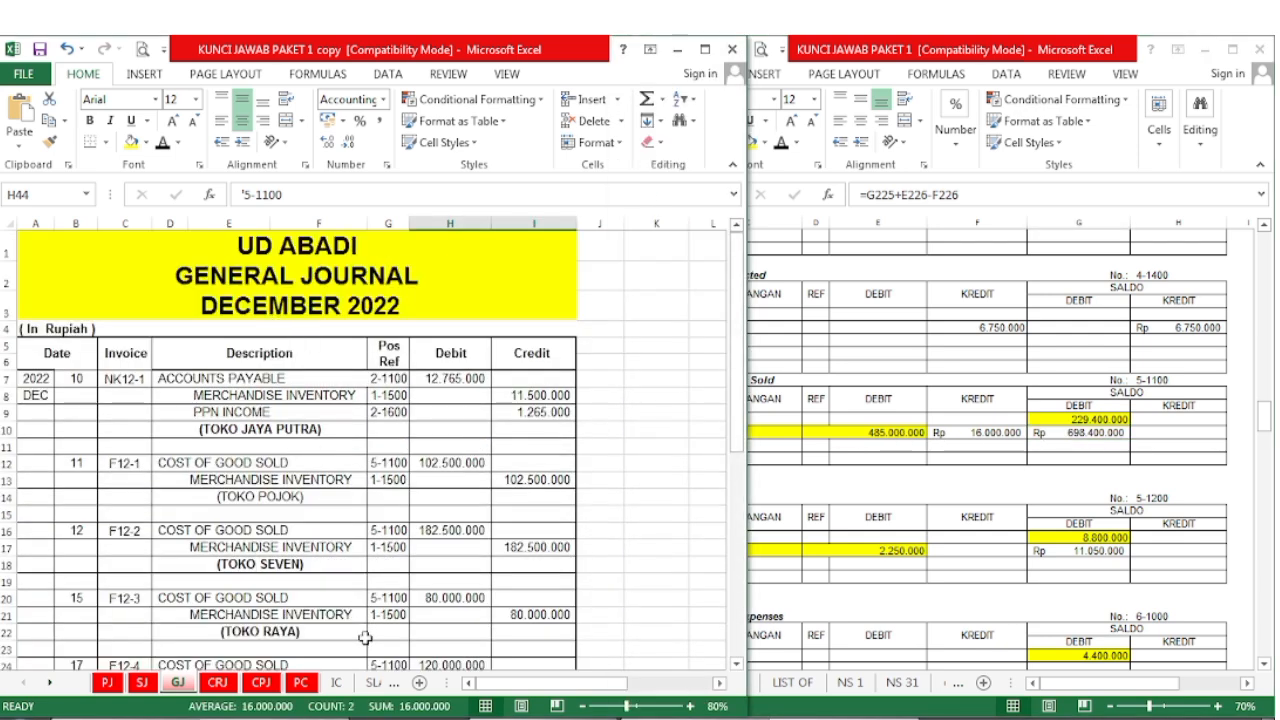
left_click(215, 684)
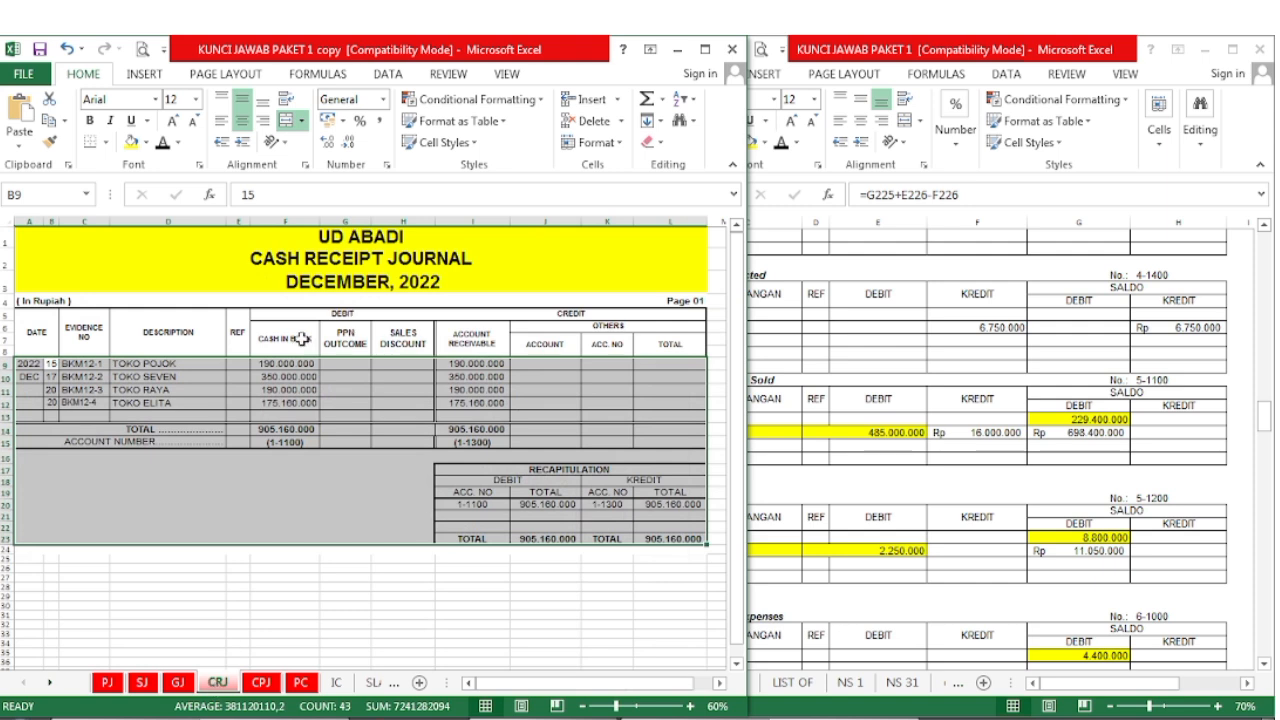
left_click(286, 587)
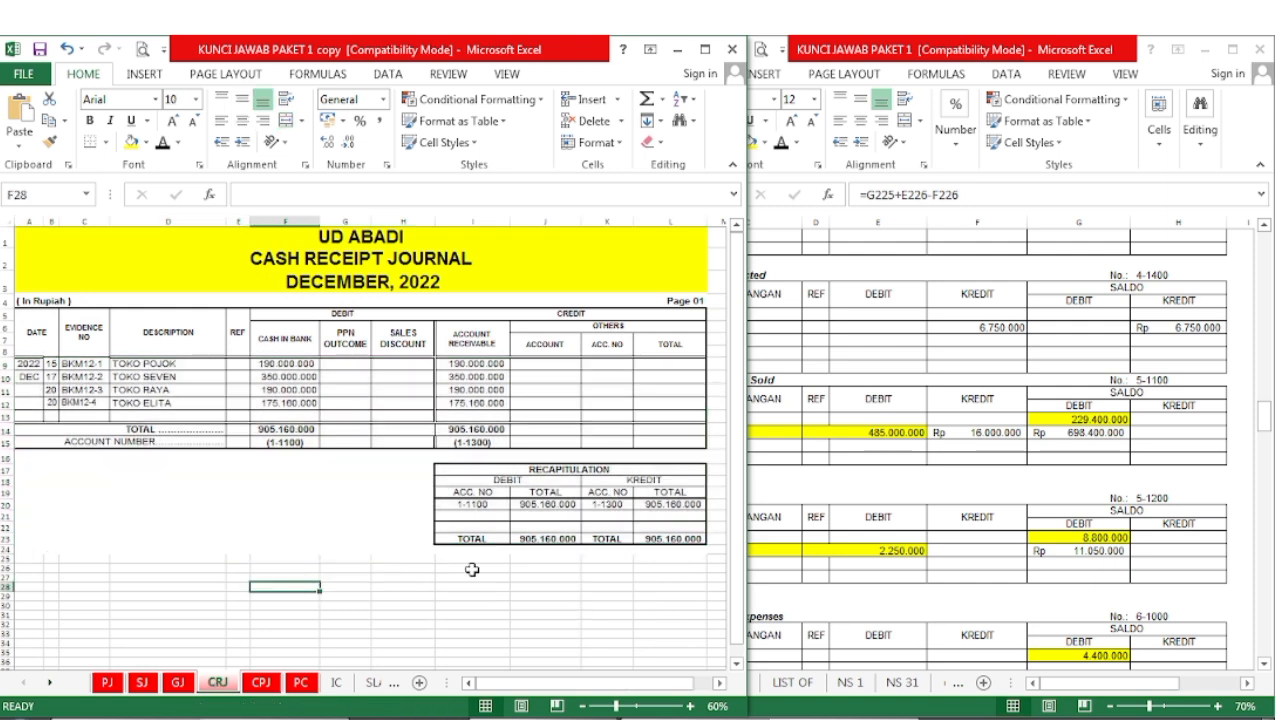
left_click_drag(447, 508, 562, 508)
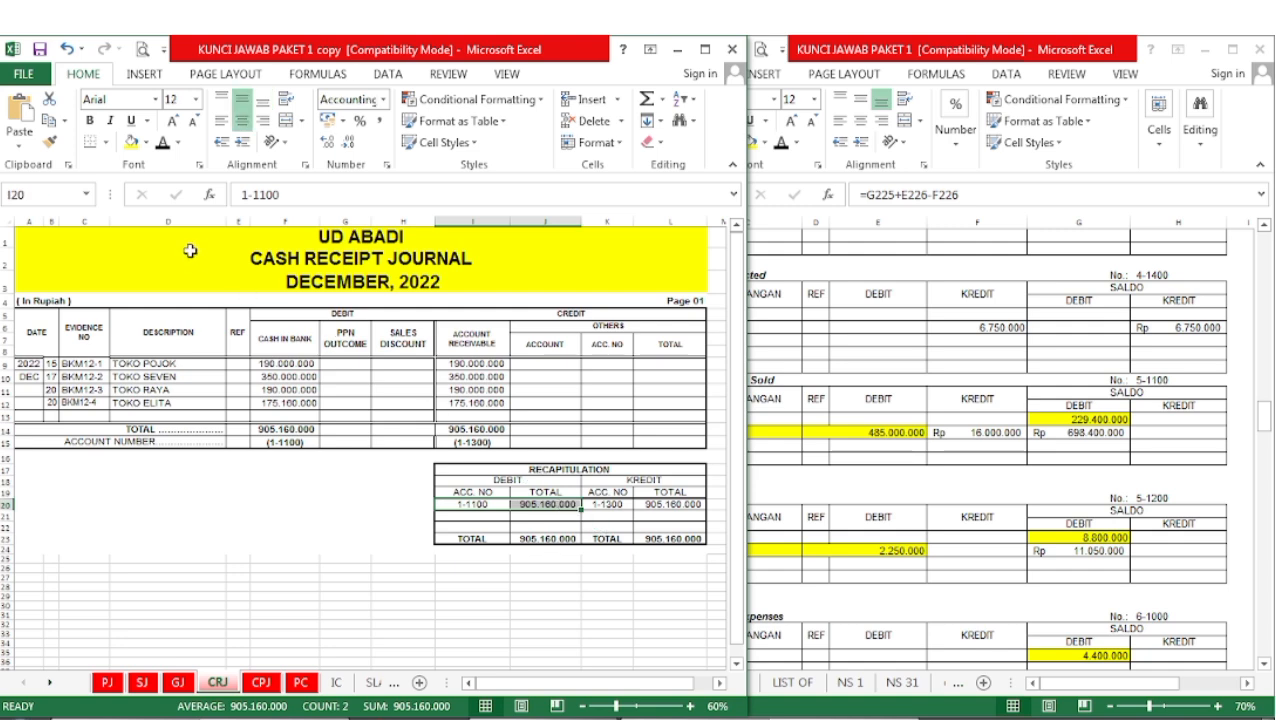
left_click(129, 143)
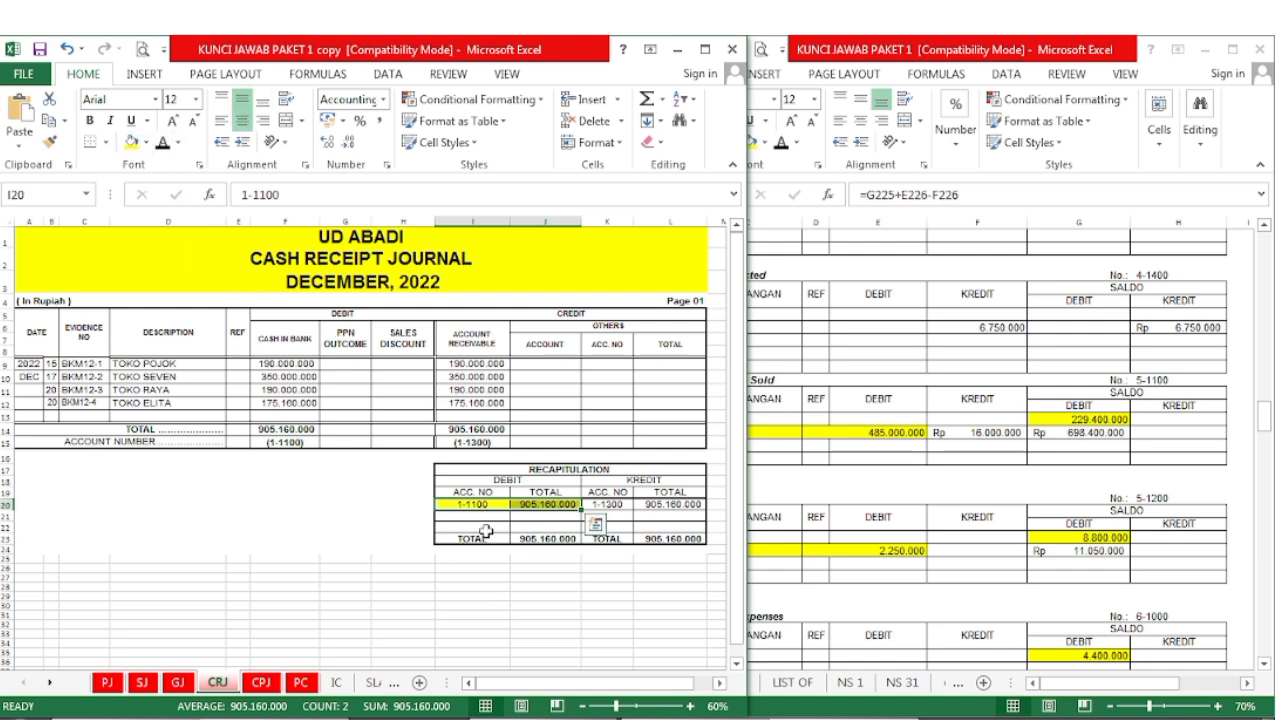
- In the Cash in Bank ledger, fill the CRJ entry from its date to its debit amount in yellow
left_click(1033, 522)
left_click_drag(1266, 425, 1266, 238)
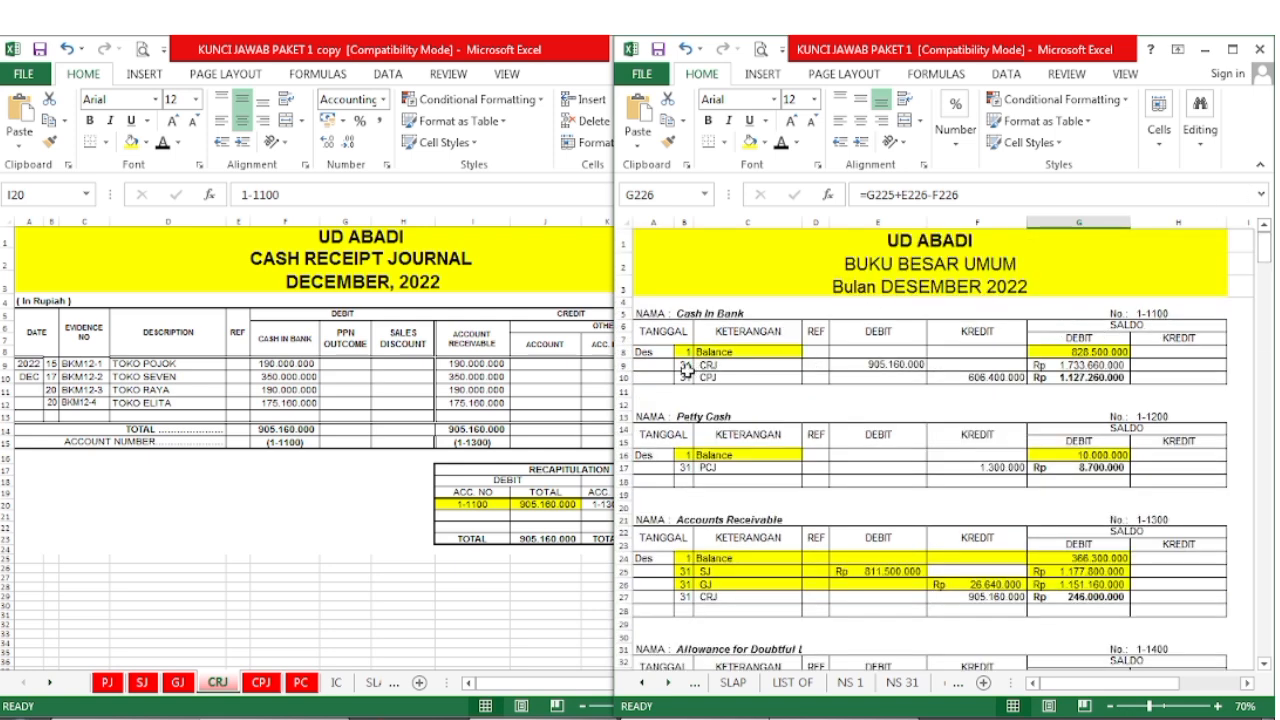
left_click_drag(683, 368, 905, 365)
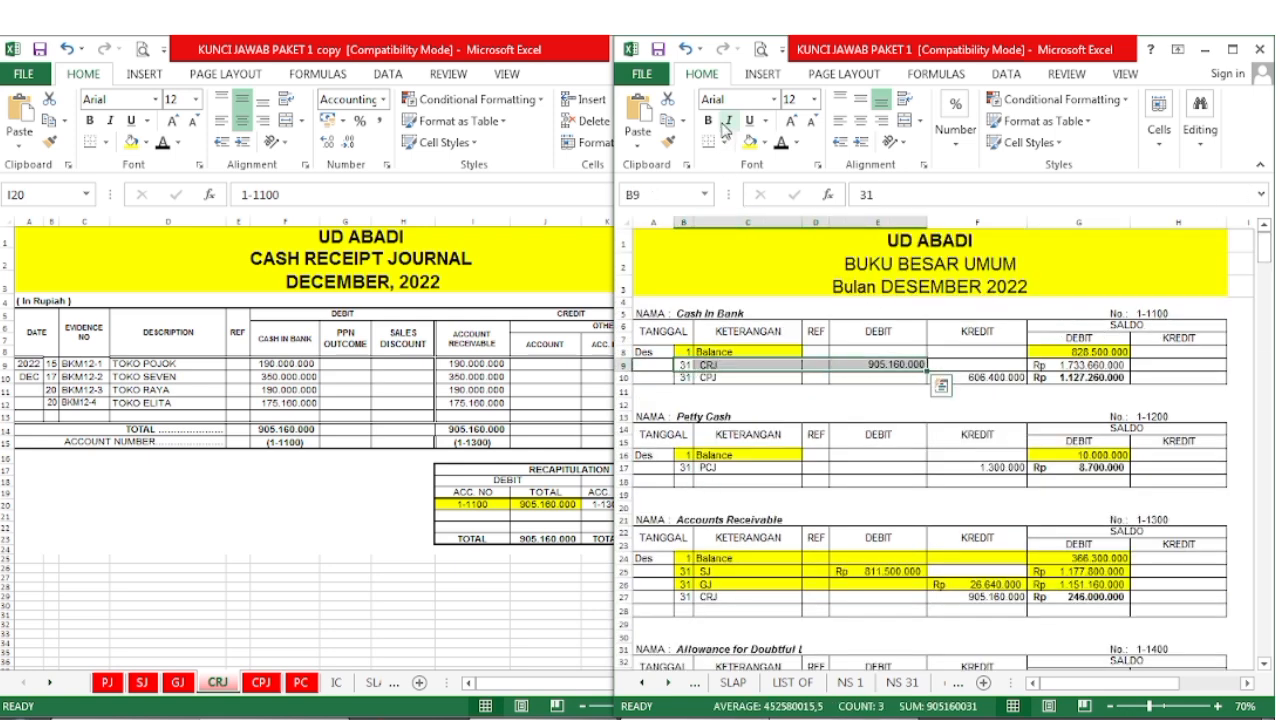
left_click(749, 143)
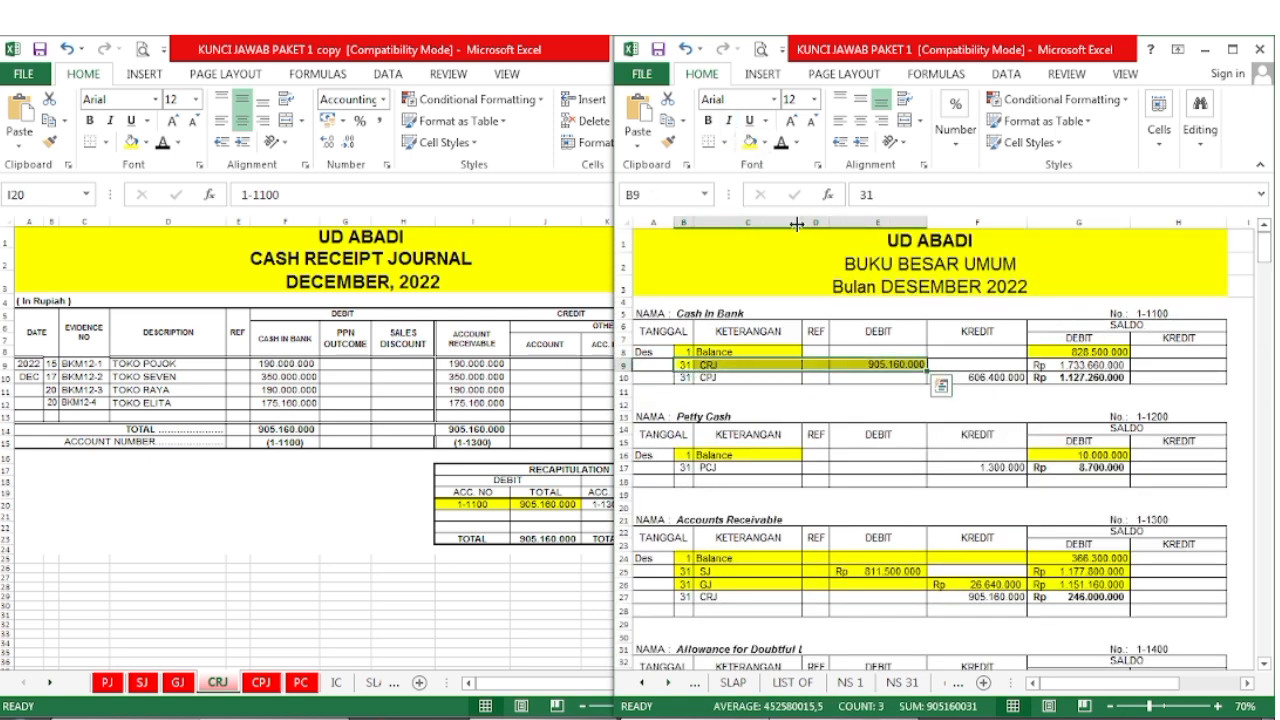
- Fill in yellow the CRJ balance in the Cash in Bank ledger, and credit account 1-1300 with its total in the CRJ recapitulation
left_click(1070, 364)
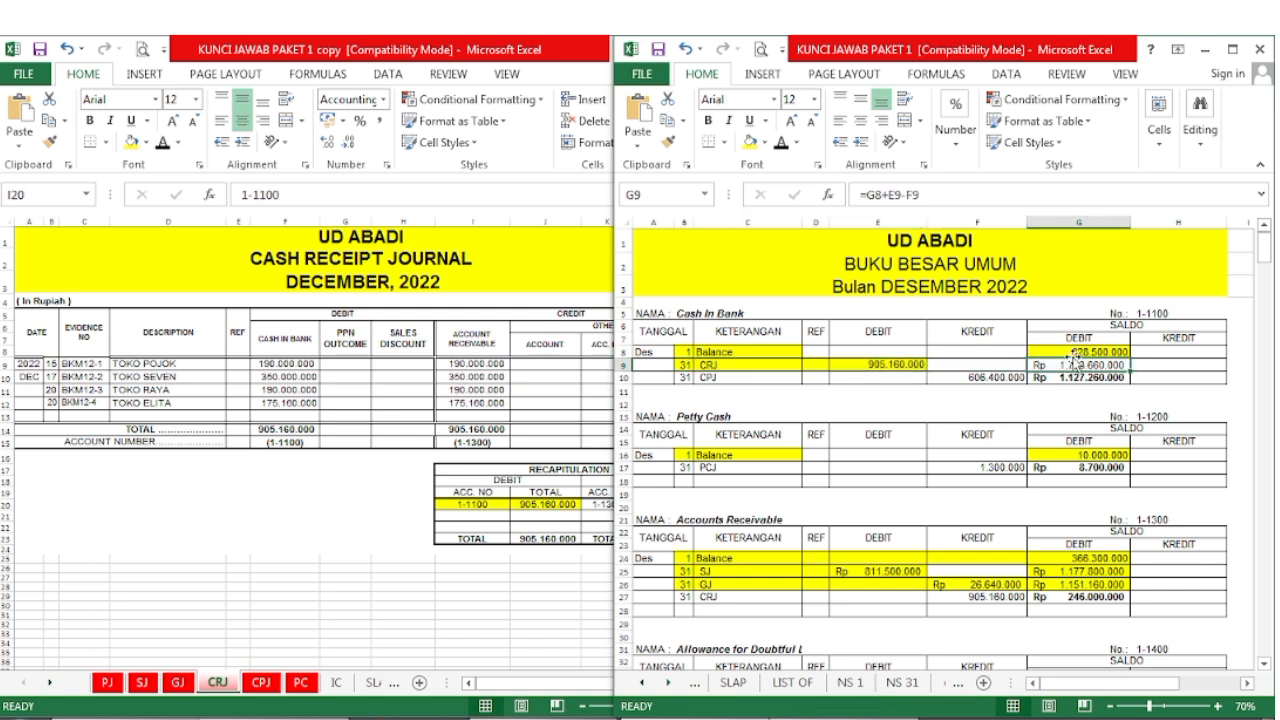
left_click(749, 143)
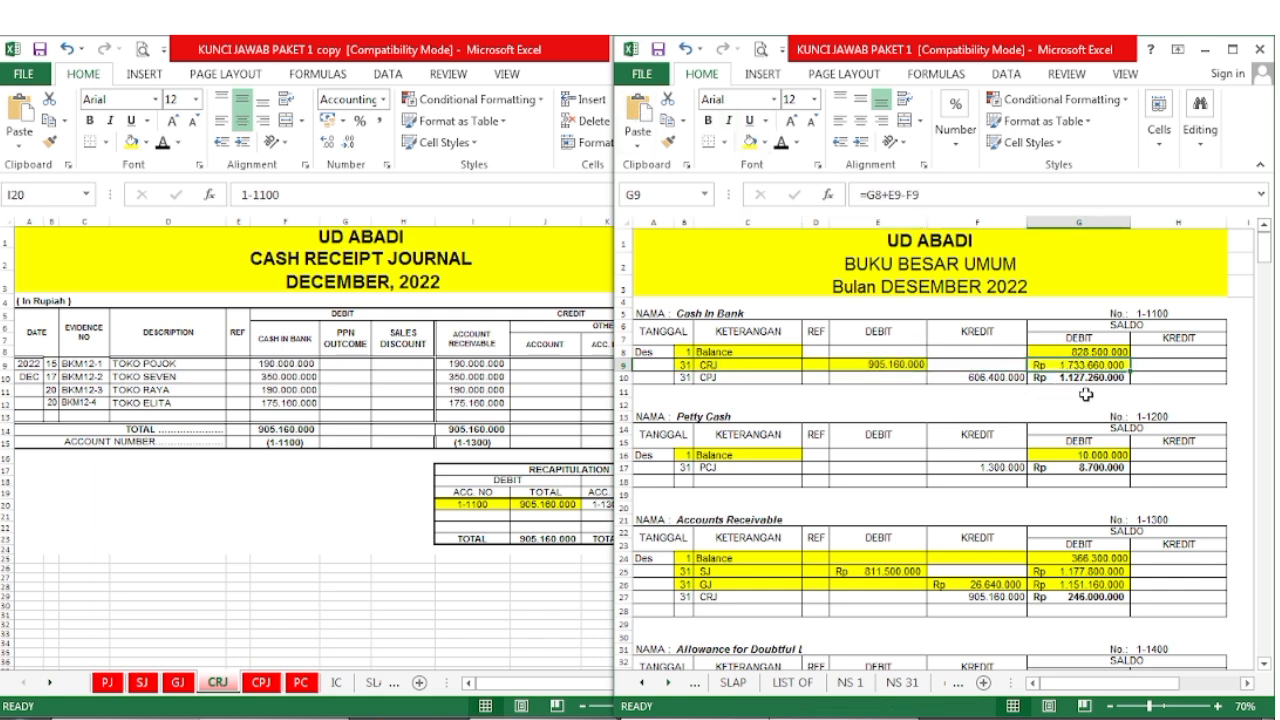
left_click(497, 640)
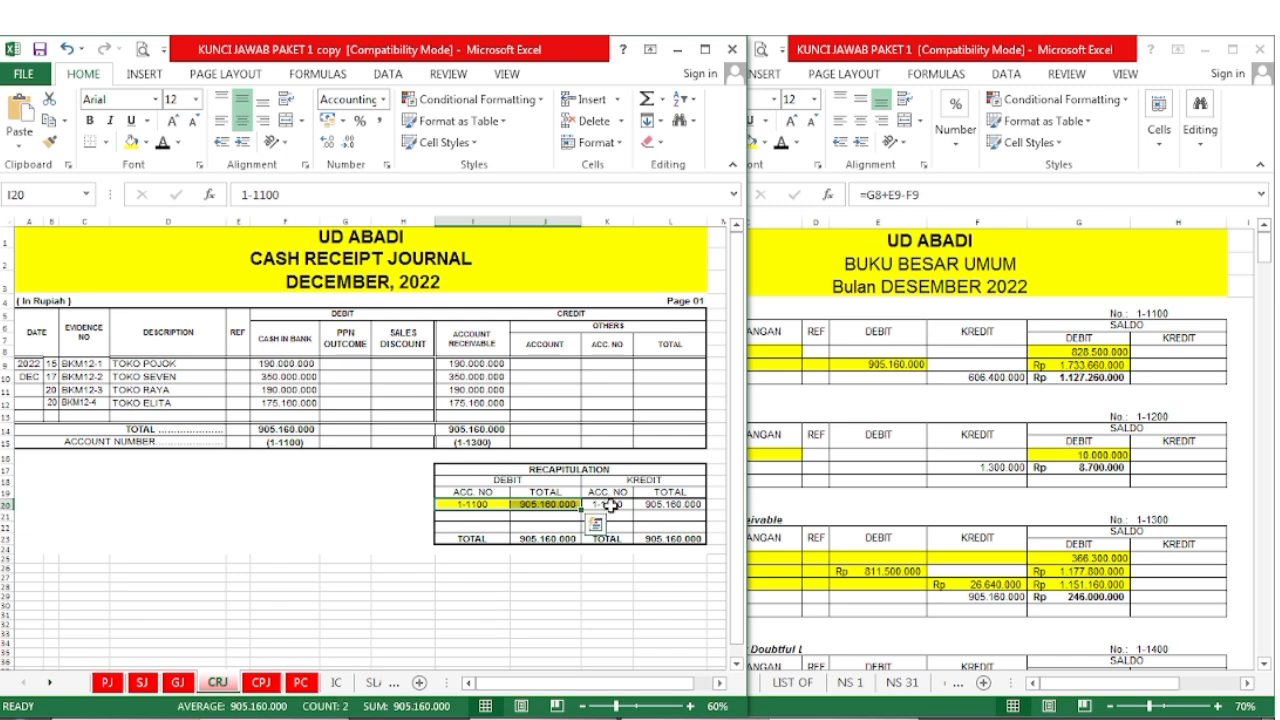
left_click_drag(598, 508, 675, 505)
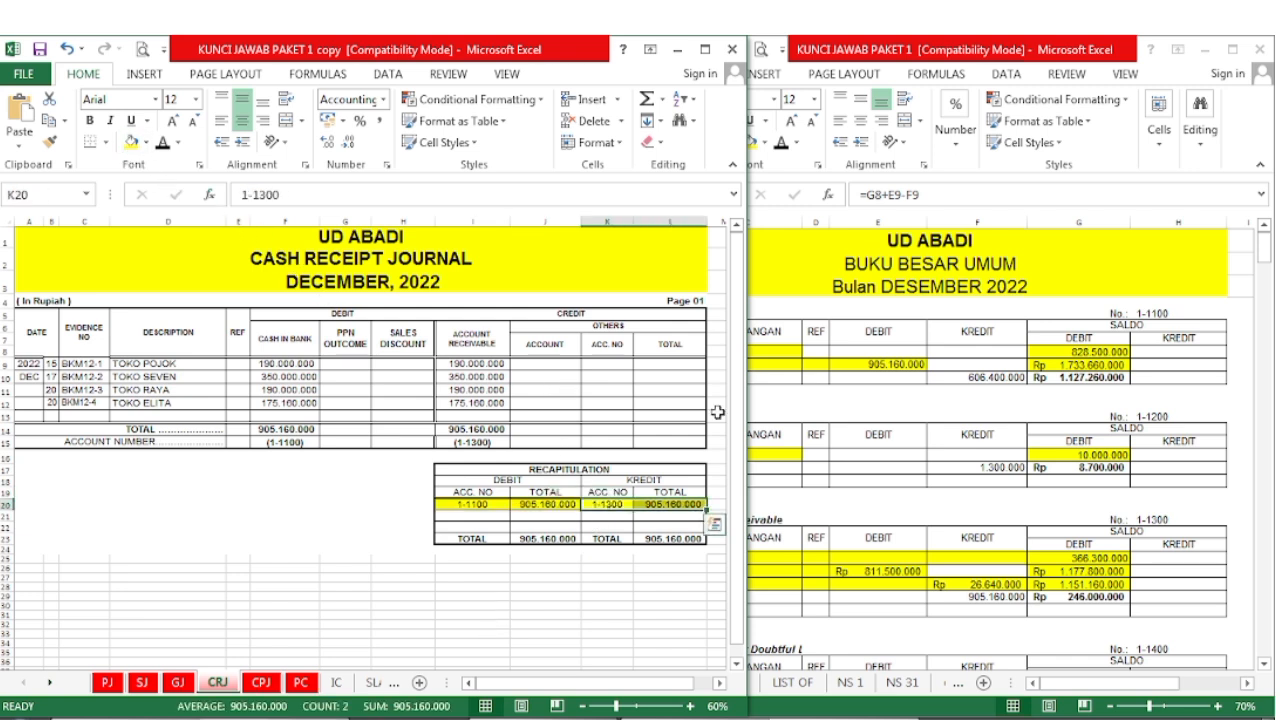
- In the Accounts Receivable ledger, fill the CRJ entry from its date to its credit amount, plus its balance, in yellow
left_click(808, 457)
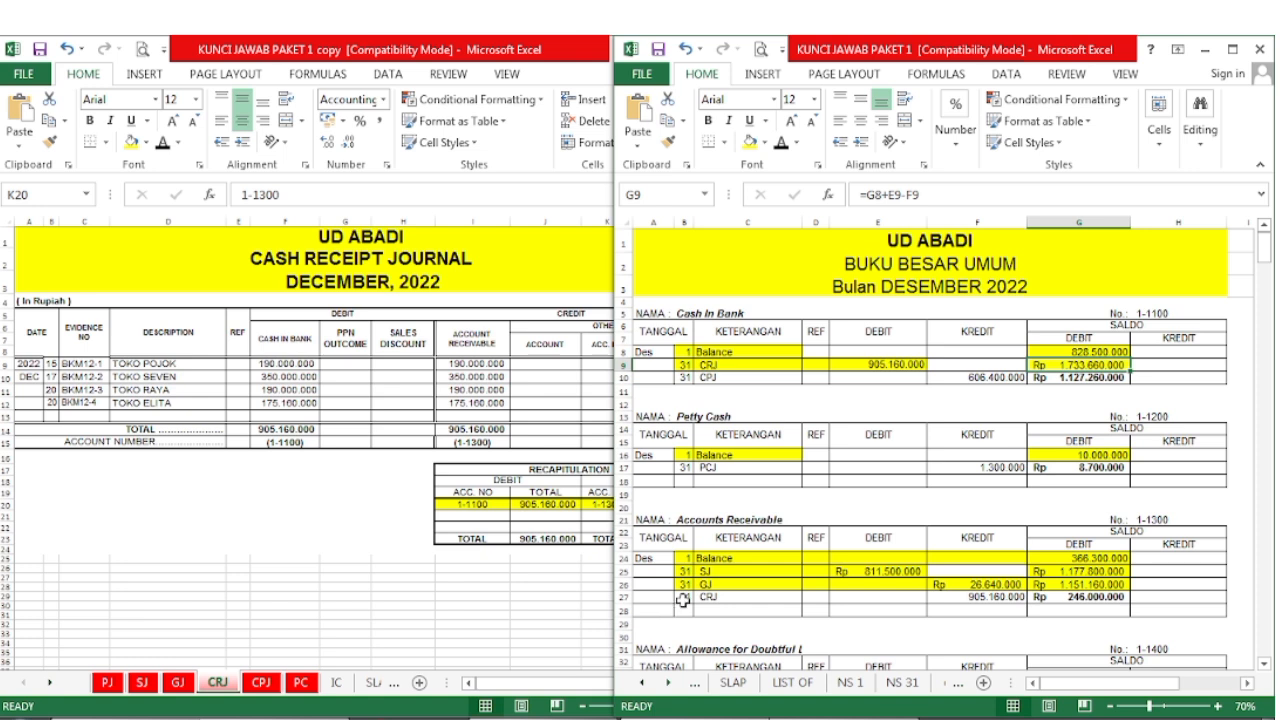
left_click_drag(683, 600, 997, 598)
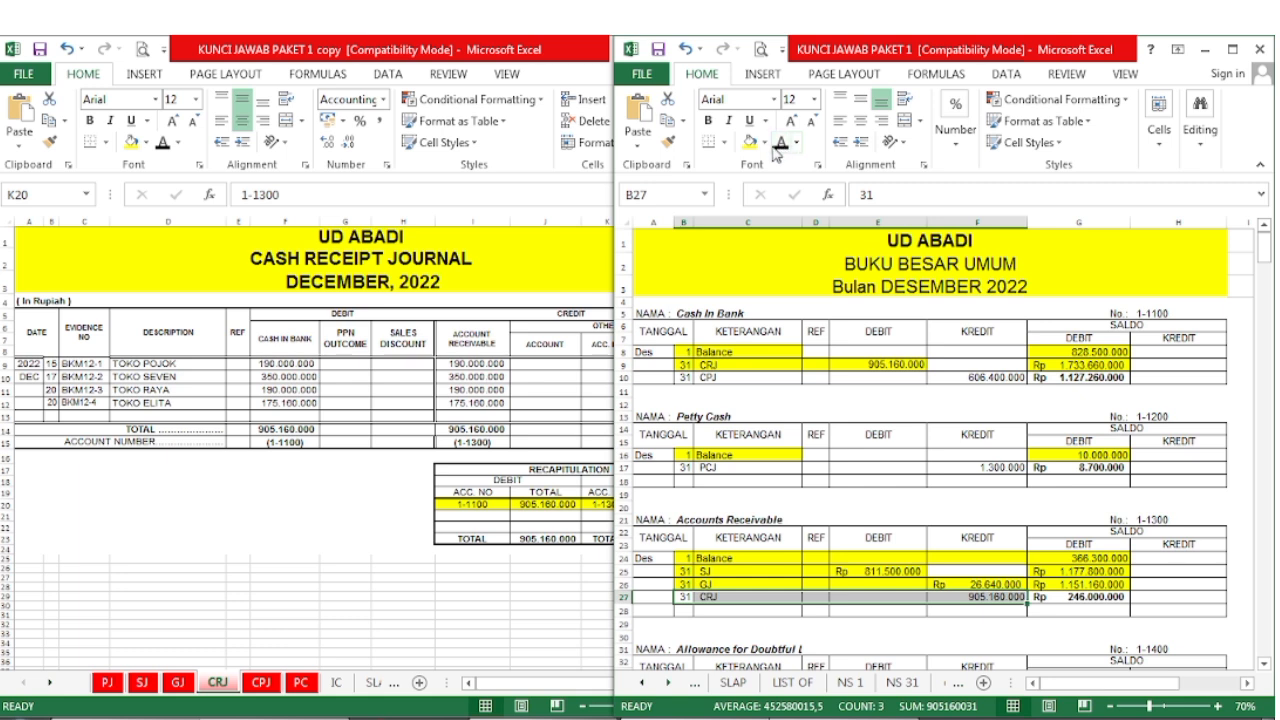
left_click(748, 142)
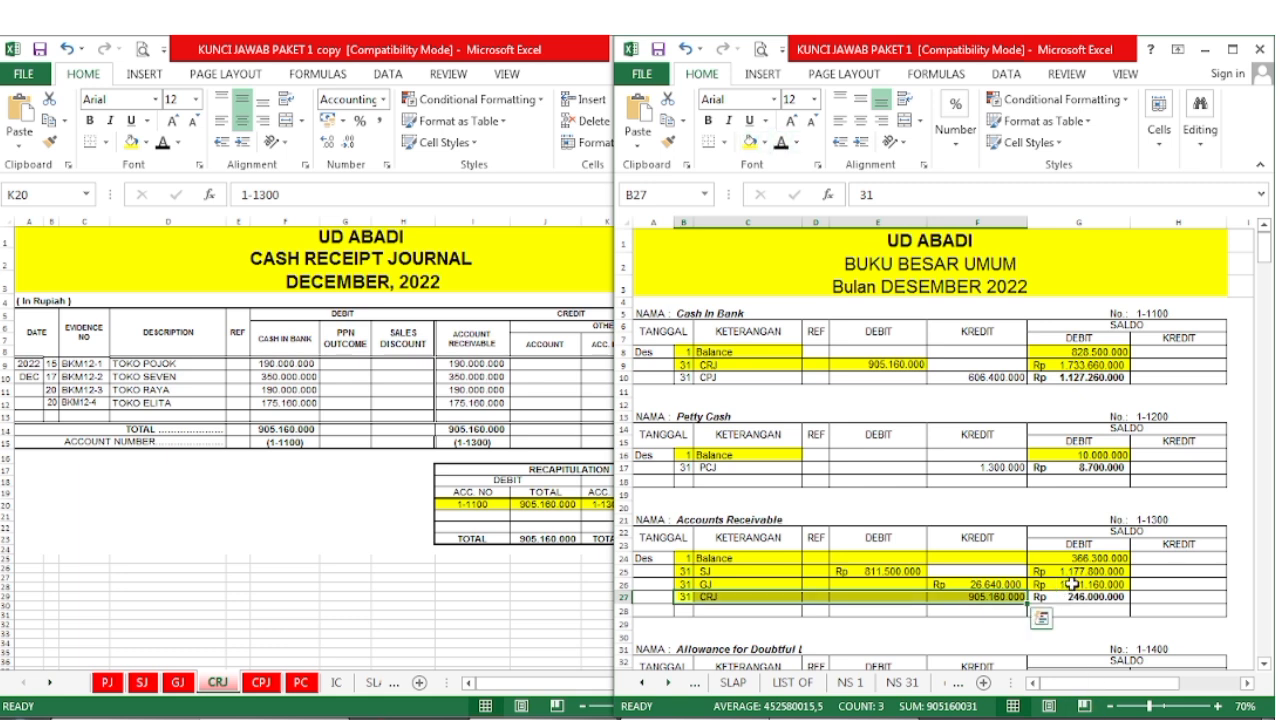
left_click_drag(1098, 597, 1095, 584)
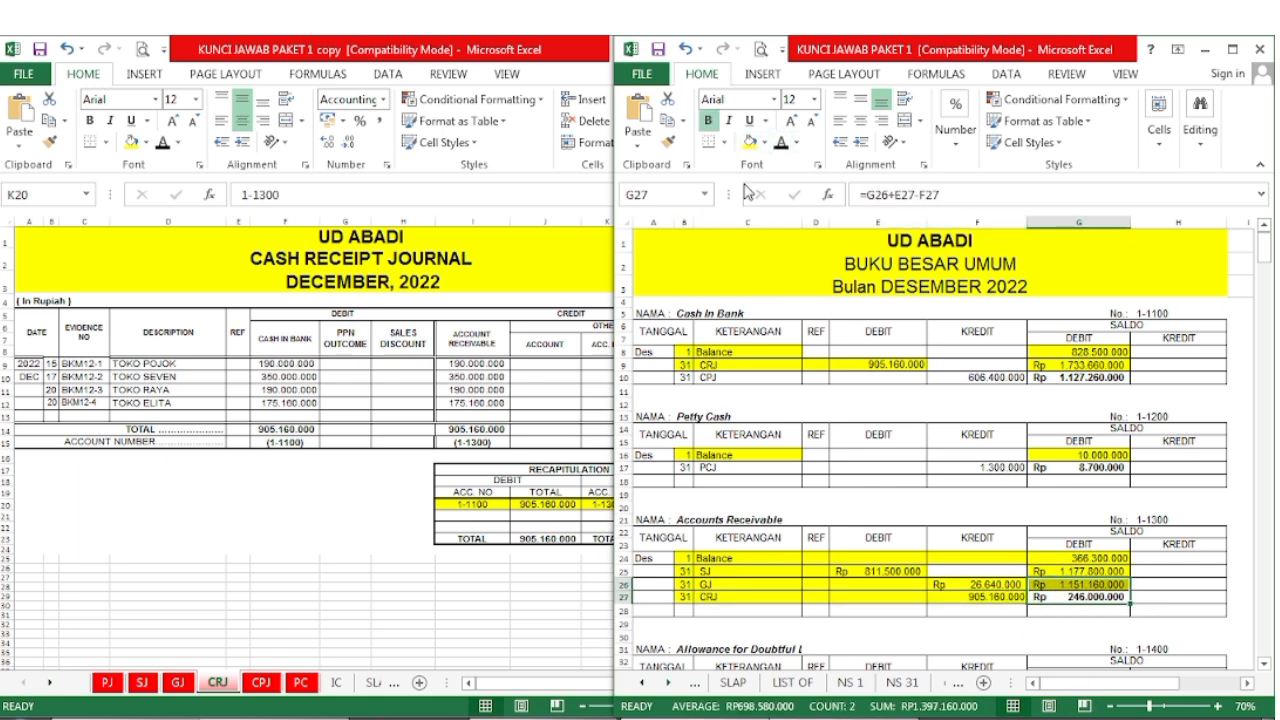
left_click(748, 142)
left_click(814, 636)
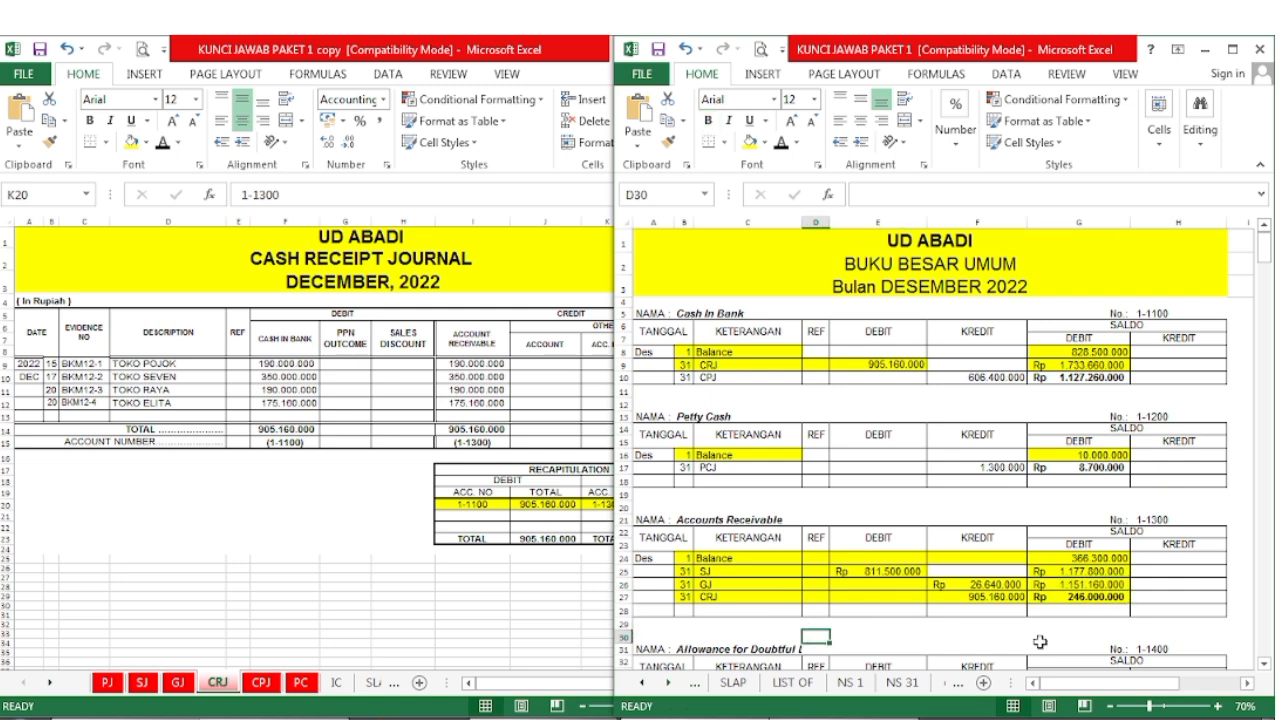
- Switch to the CPJ sheet and highlight debit account 2-1100 and its total in the recapitulation in yellow
left_click(261, 683)
left_click(217, 684)
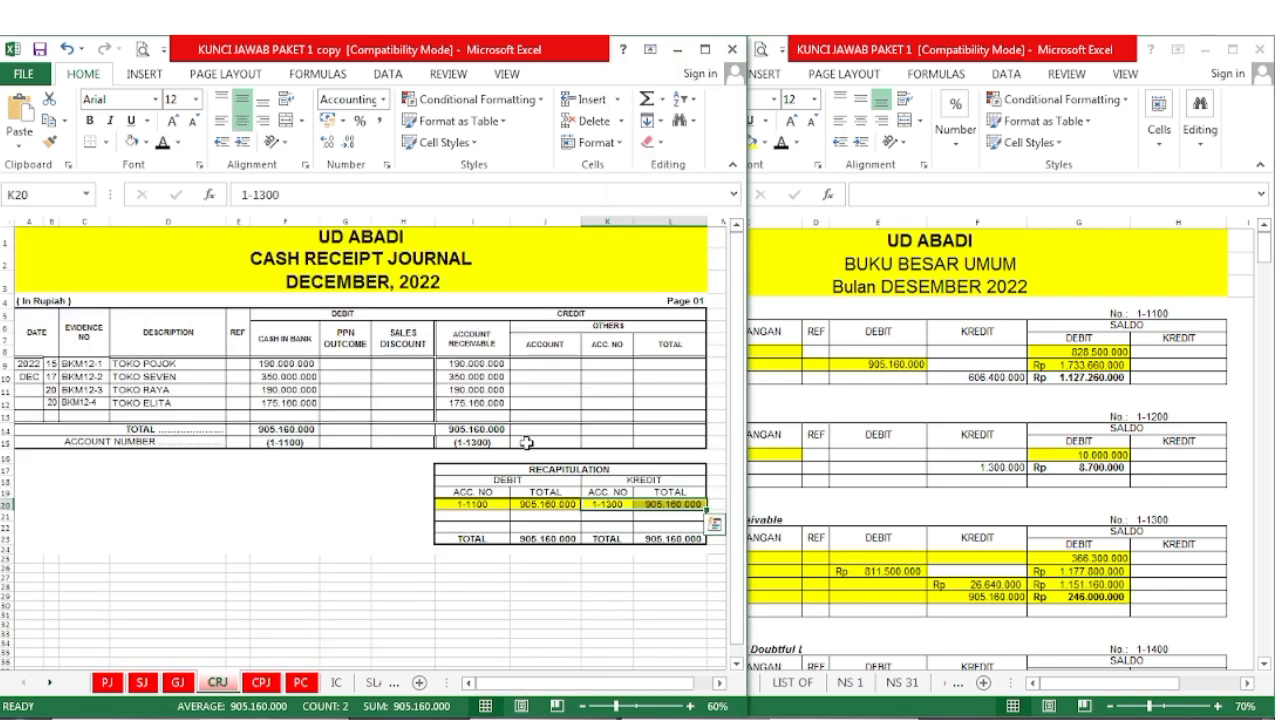
left_click(403, 577)
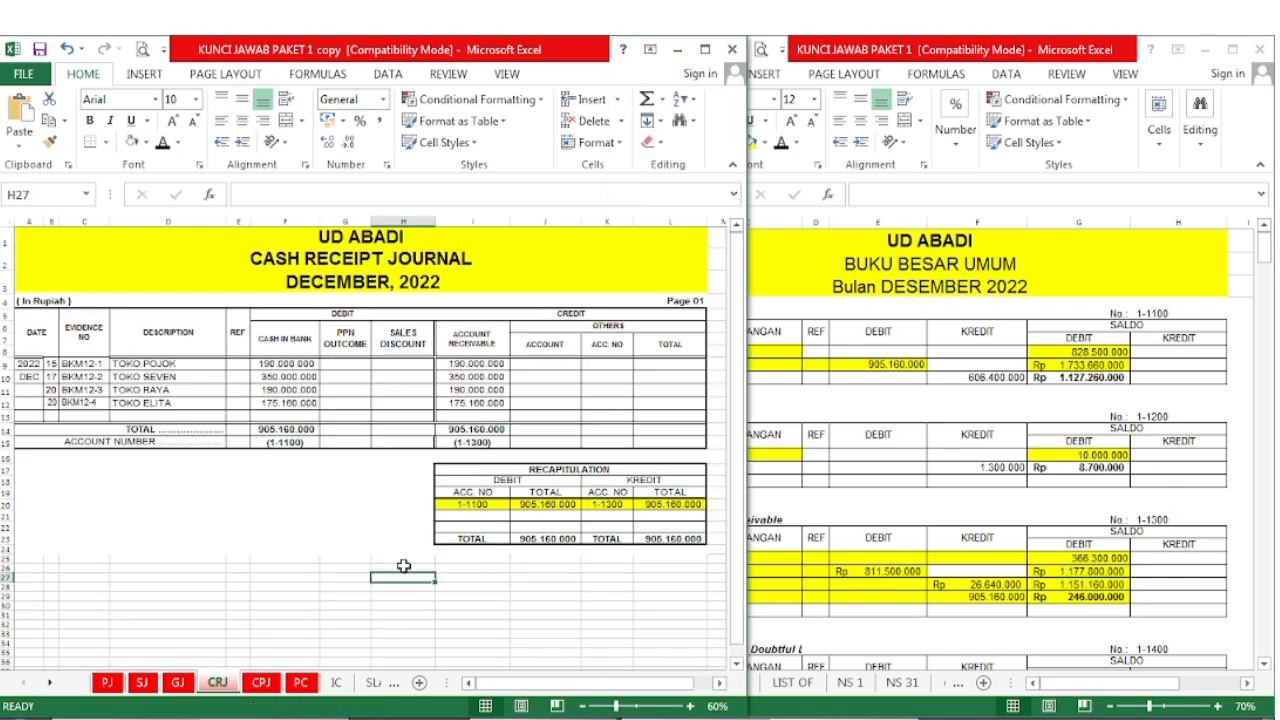
left_click(255, 683)
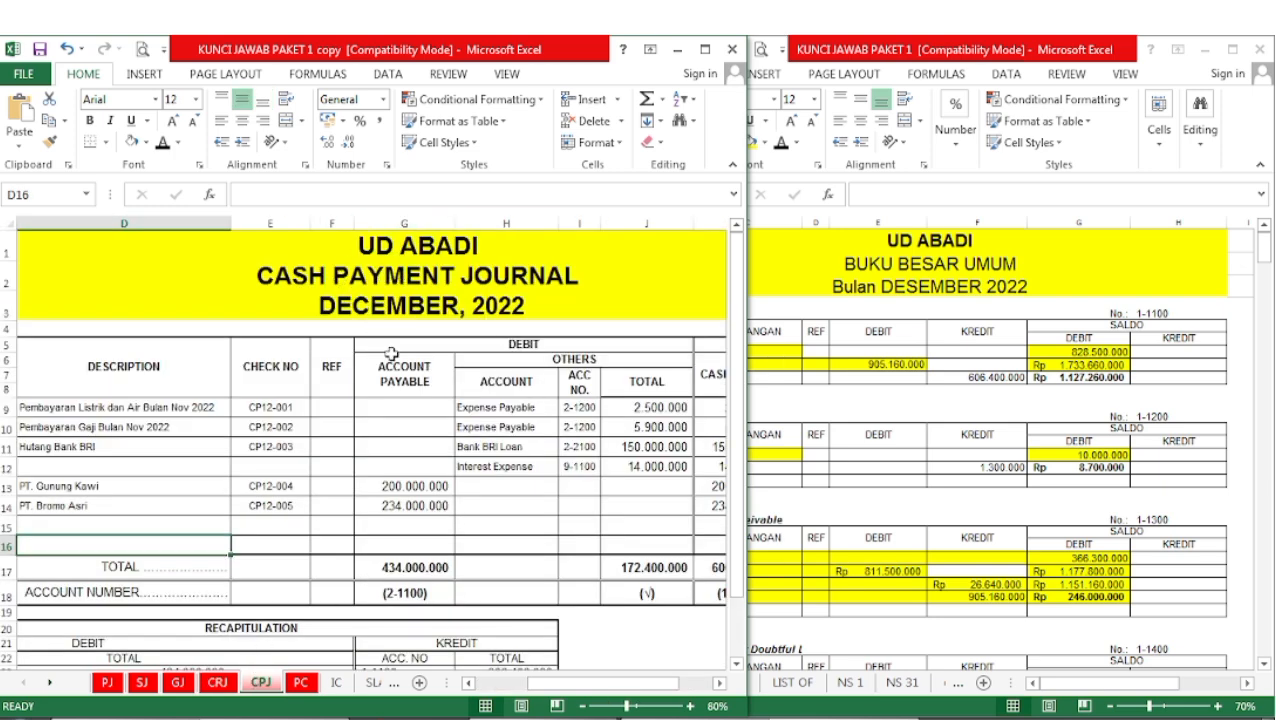
scroll(390, 354, "down", 3)
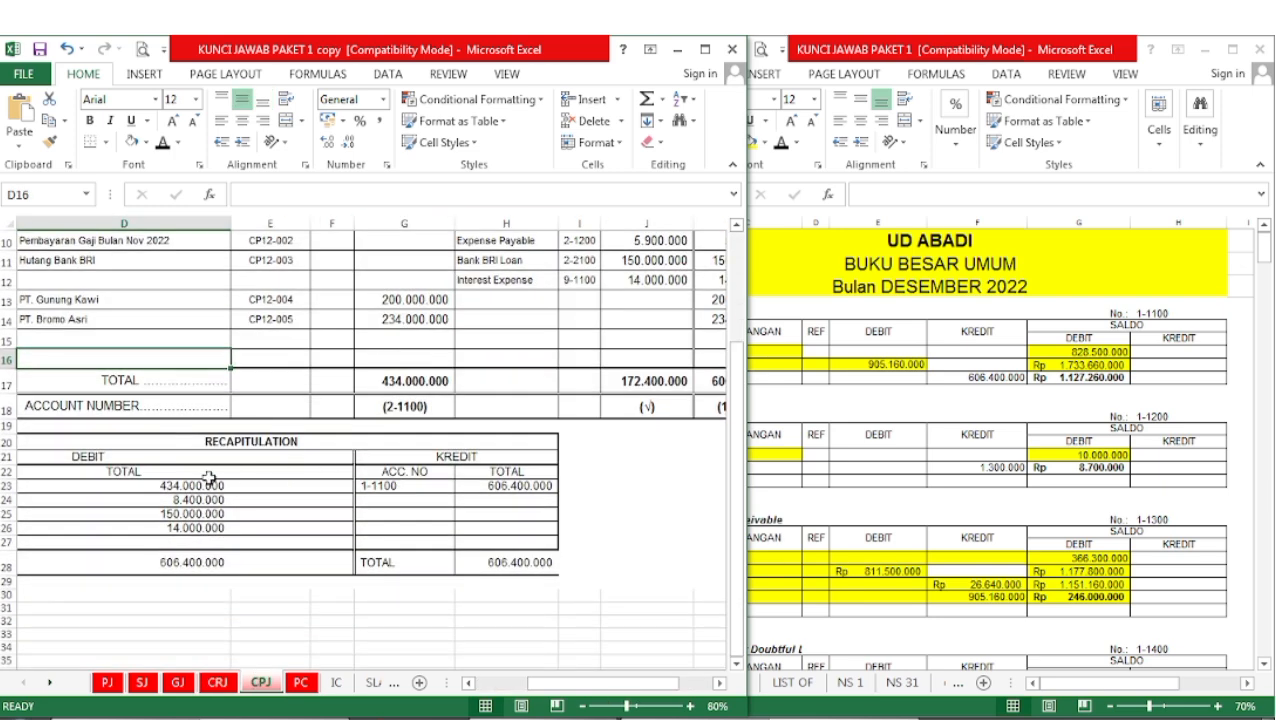
left_click_drag(534, 683, 457, 686)
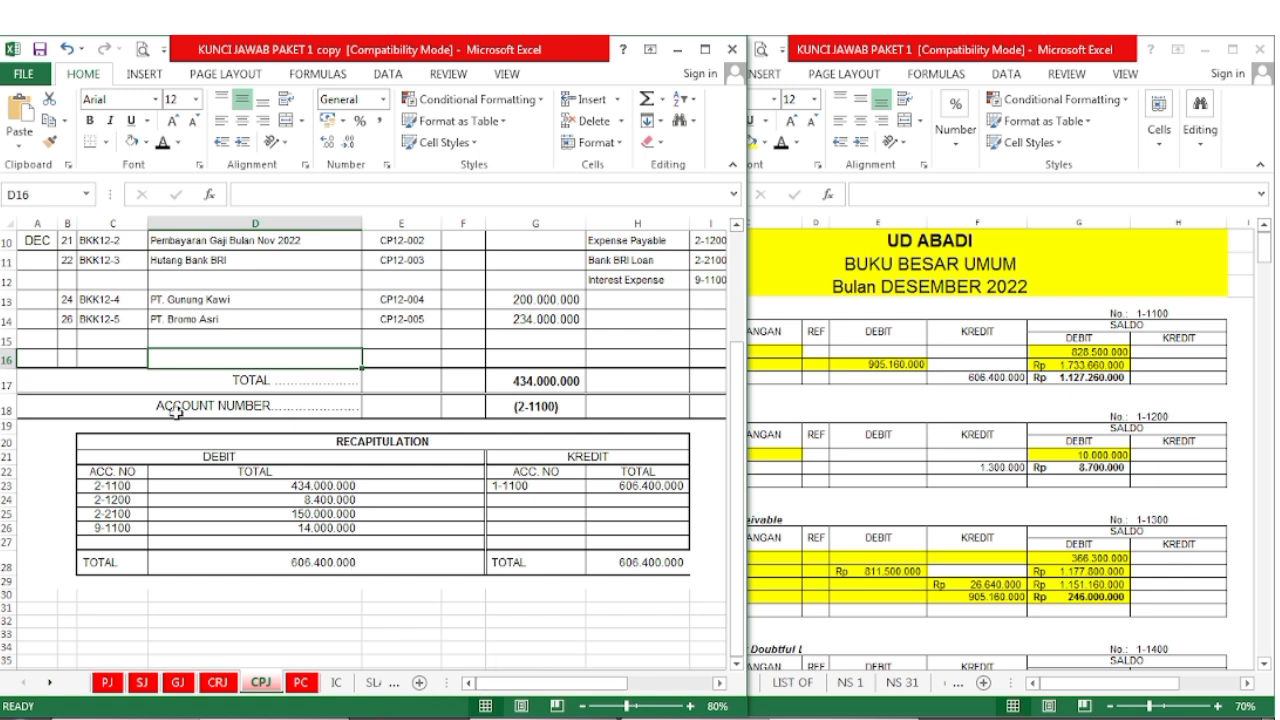
left_click_drag(118, 486, 250, 486)
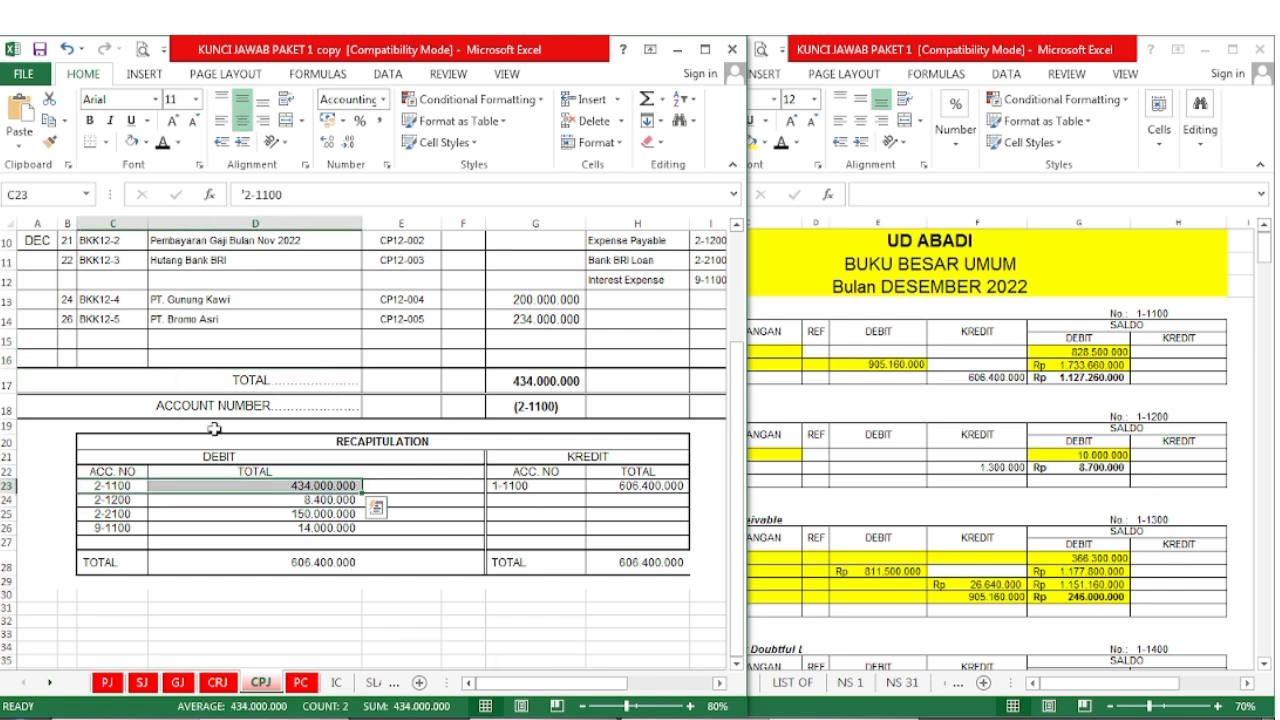
left_click(147, 145)
left_click(180, 292)
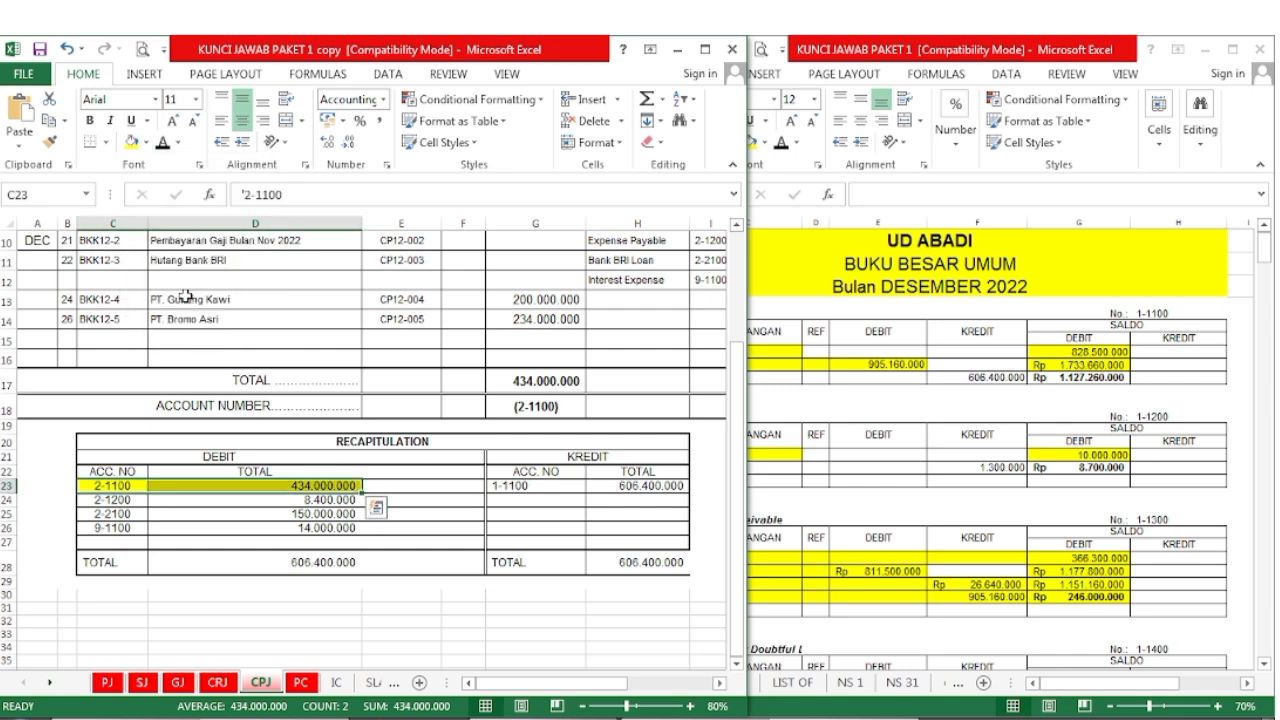
left_click(461, 542)
- In the Accounts Payable ledger, fill the CPJ entry from its date to its debit amount, plus its balance, in yellow
left_click(1029, 503)
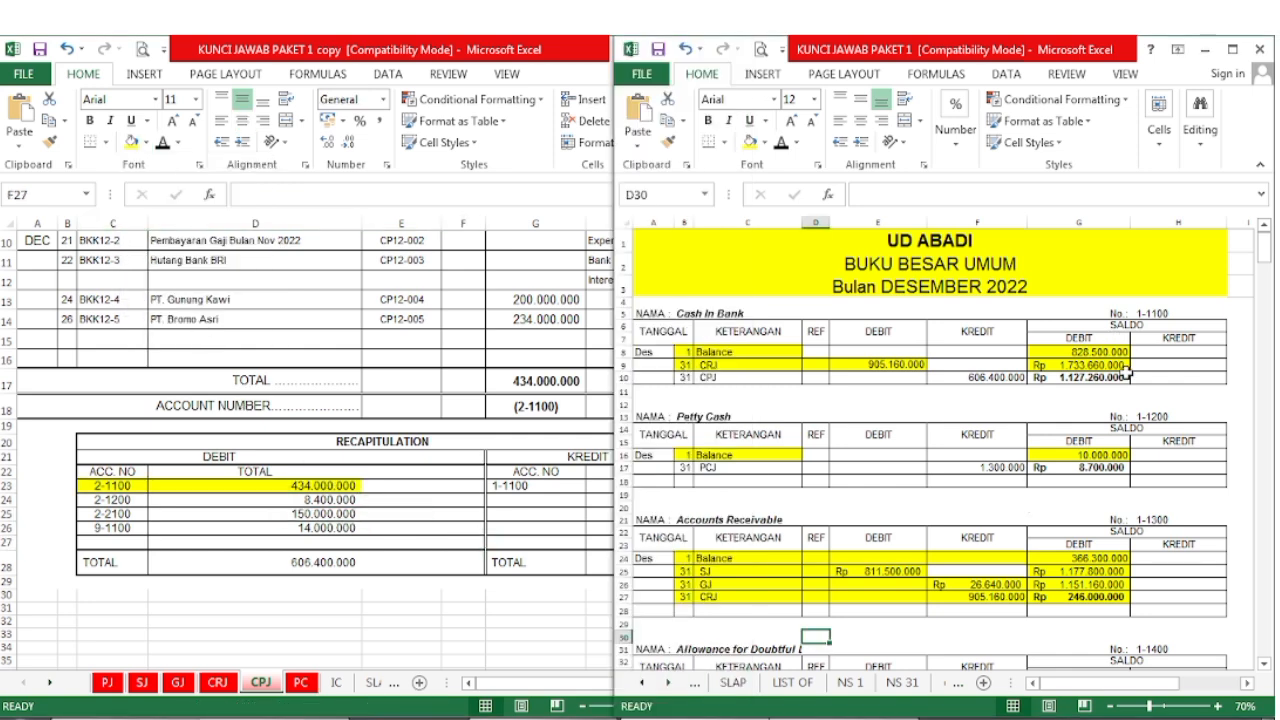
scroll(1191, 419, "down", 15)
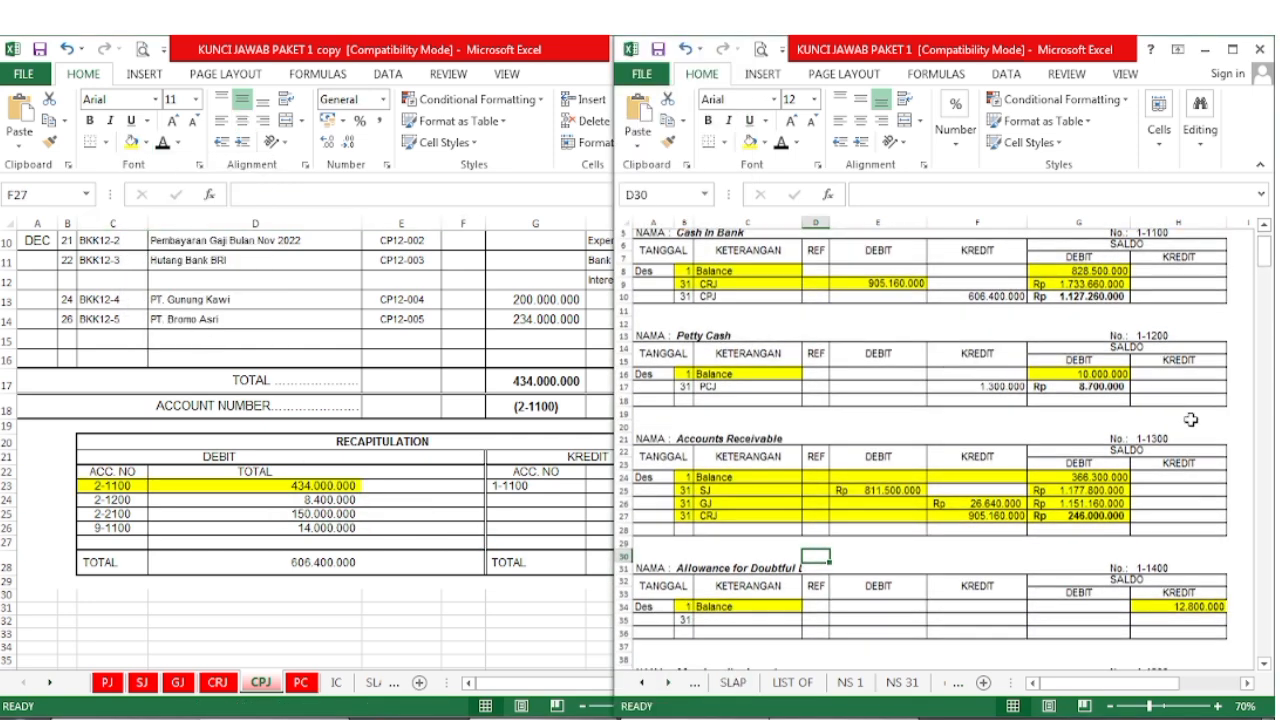
scroll(1191, 419, "down", 17)
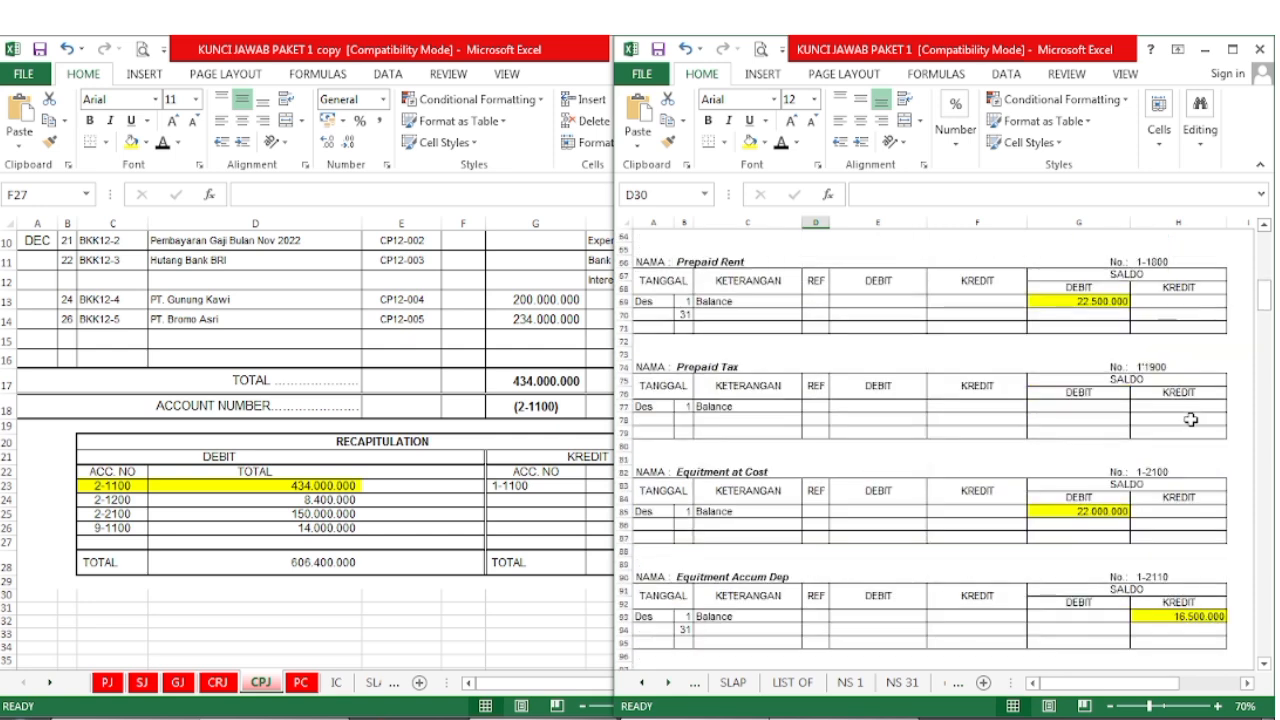
scroll(1191, 419, "up", 2)
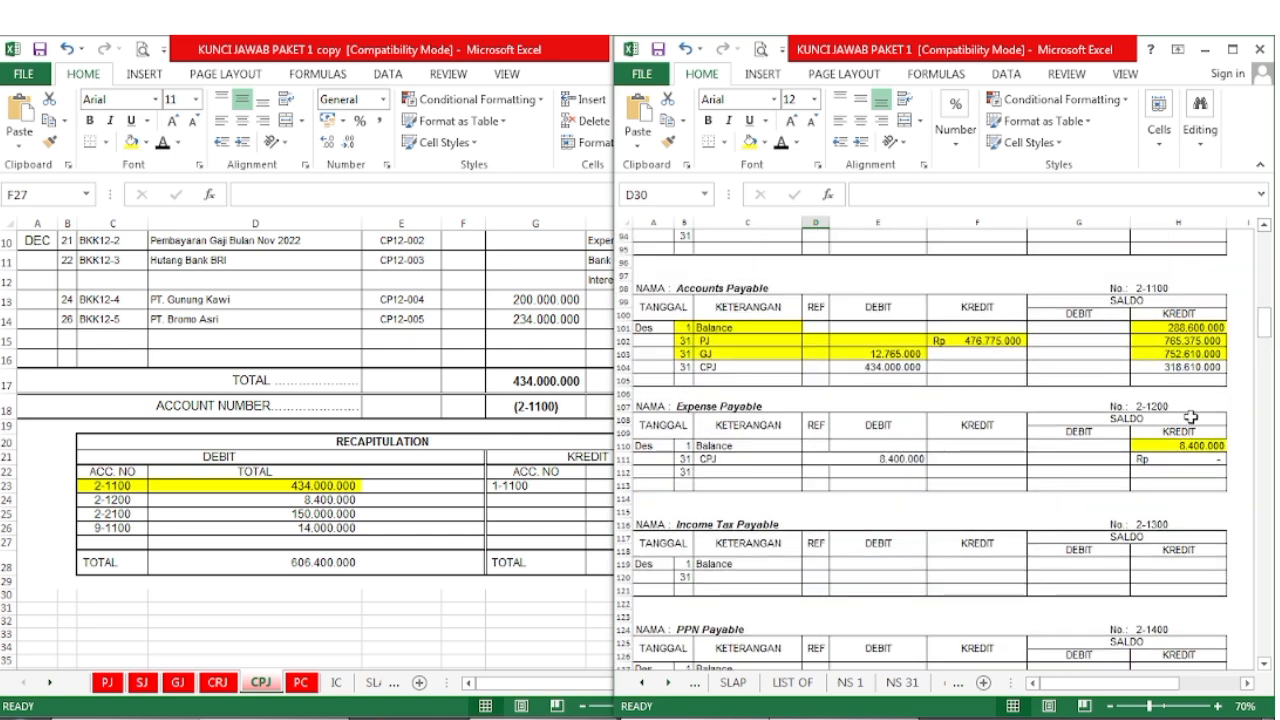
left_click_drag(690, 369, 871, 366)
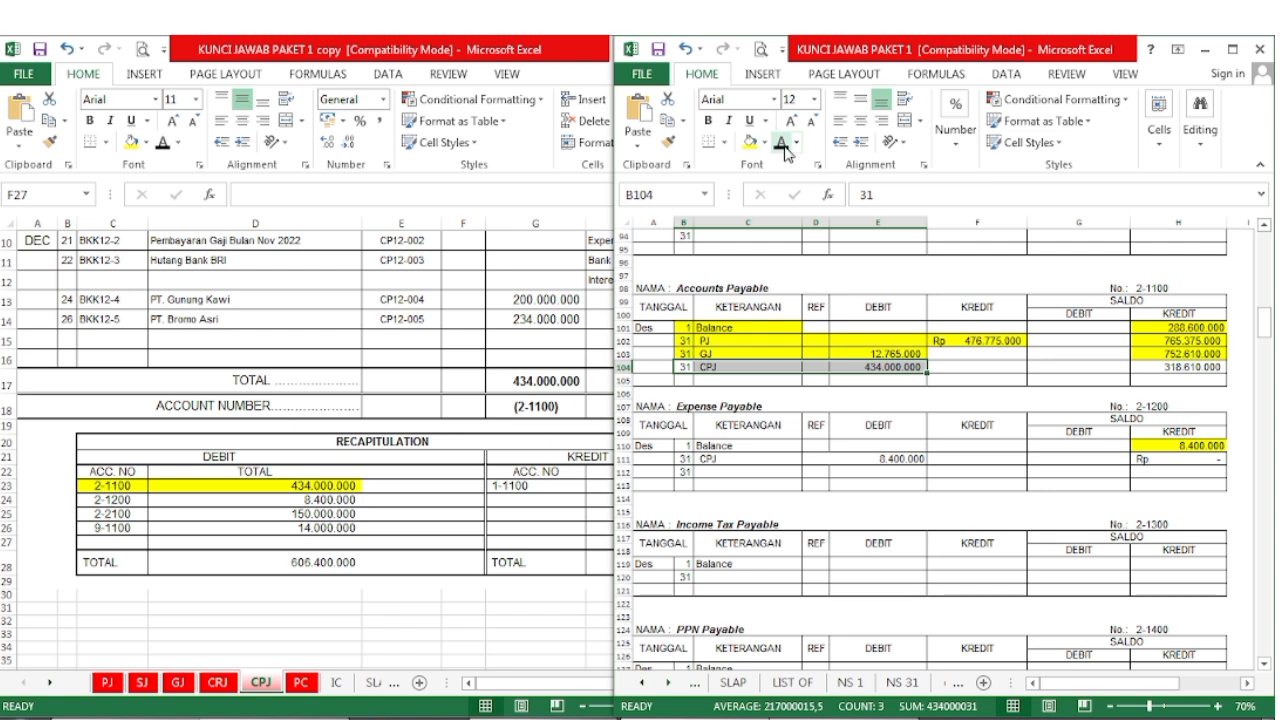
left_click(749, 143)
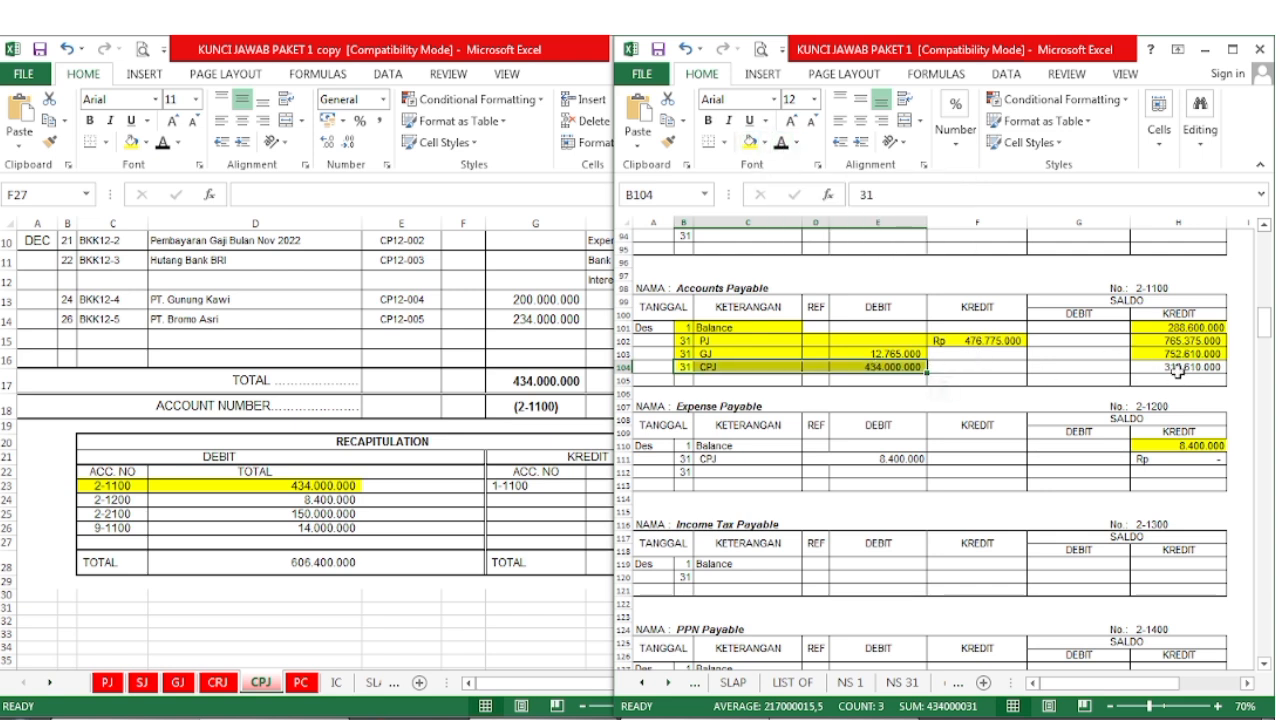
left_click(1178, 367)
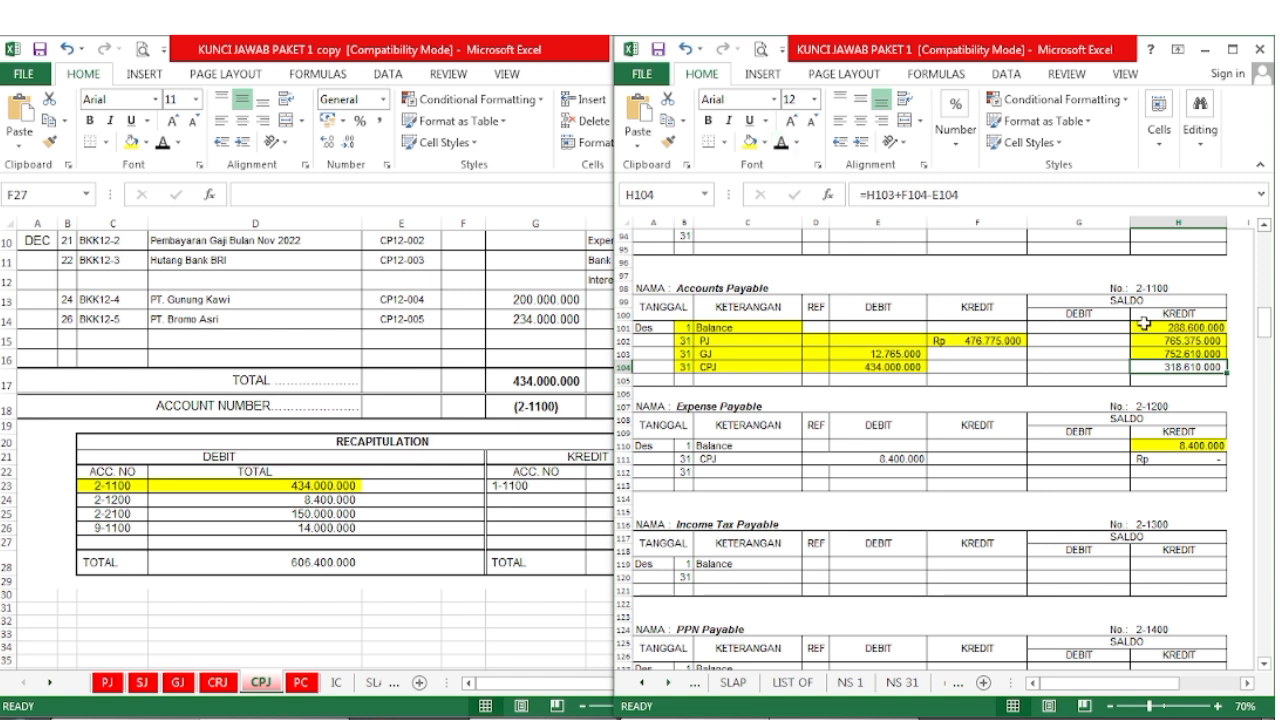
- Highlight debit account 2-1200 and its total in the CPJ recapitulation in yellow
left_click(250, 516)
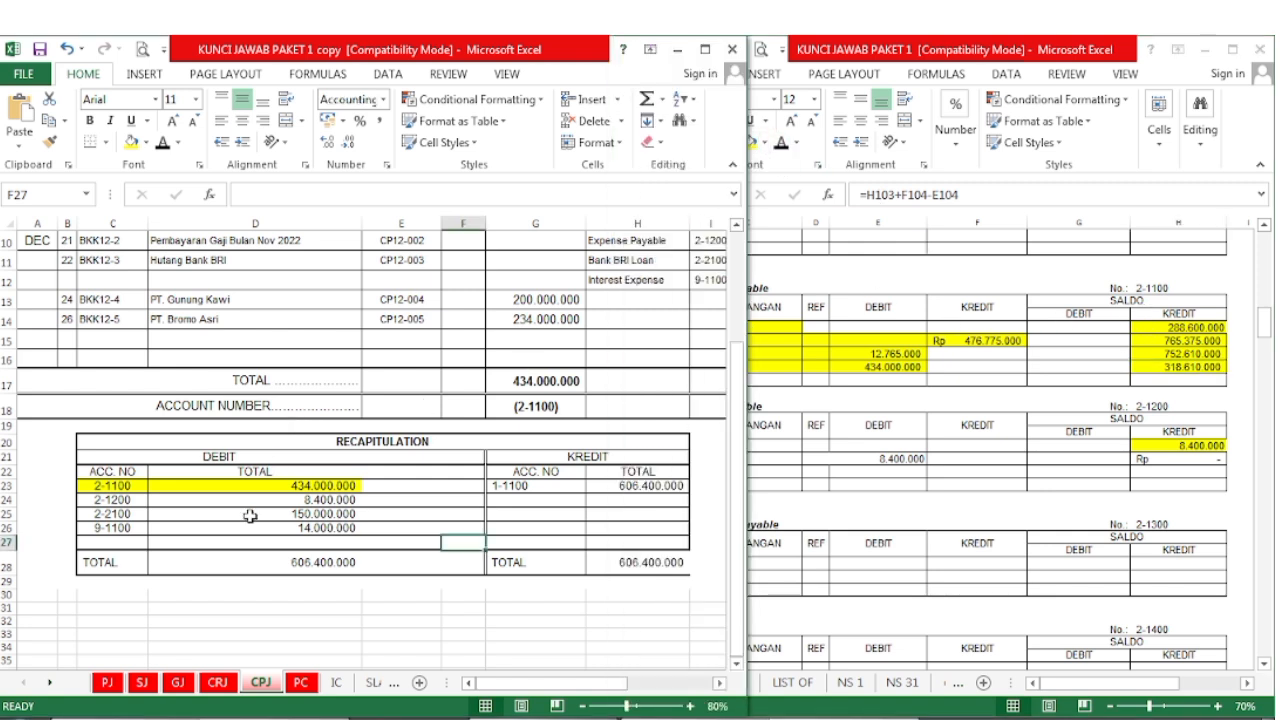
left_click_drag(104, 500, 245, 499)
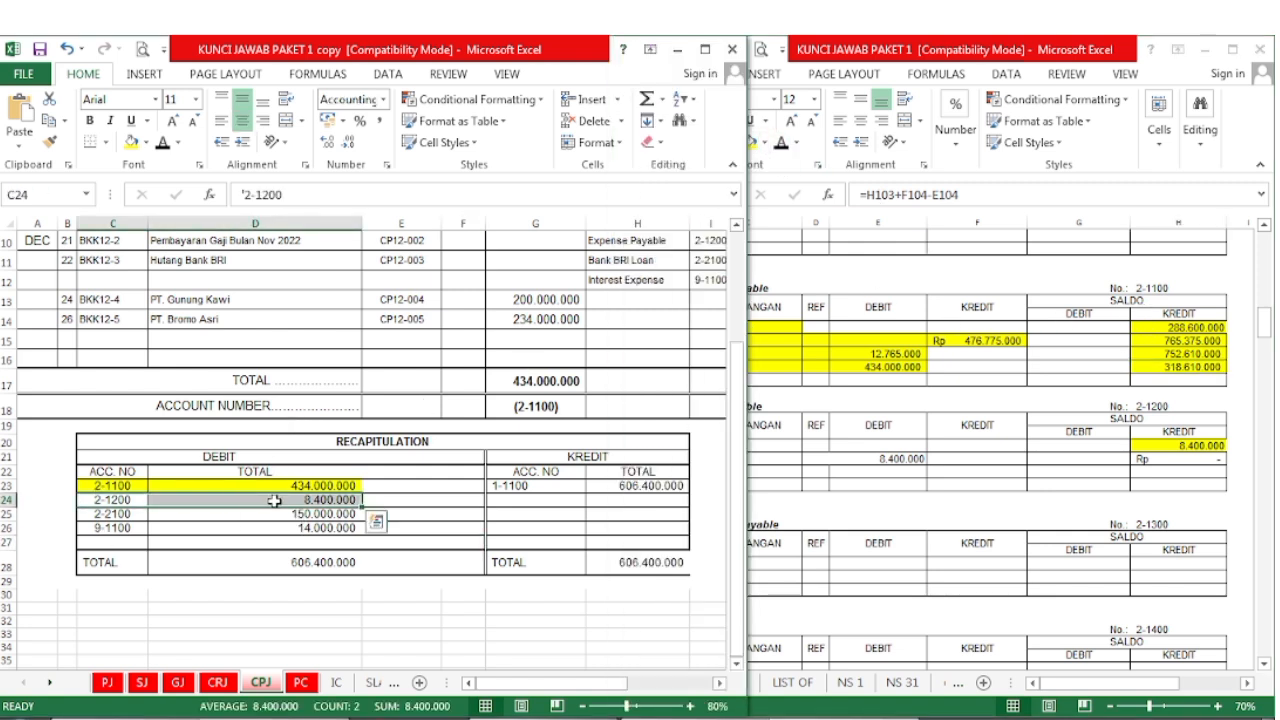
left_click(130, 142)
- In the Expense Payable ledger, fill the CPJ entry from its date to its debit amount, plus its balance, in yellow
left_click(983, 535)
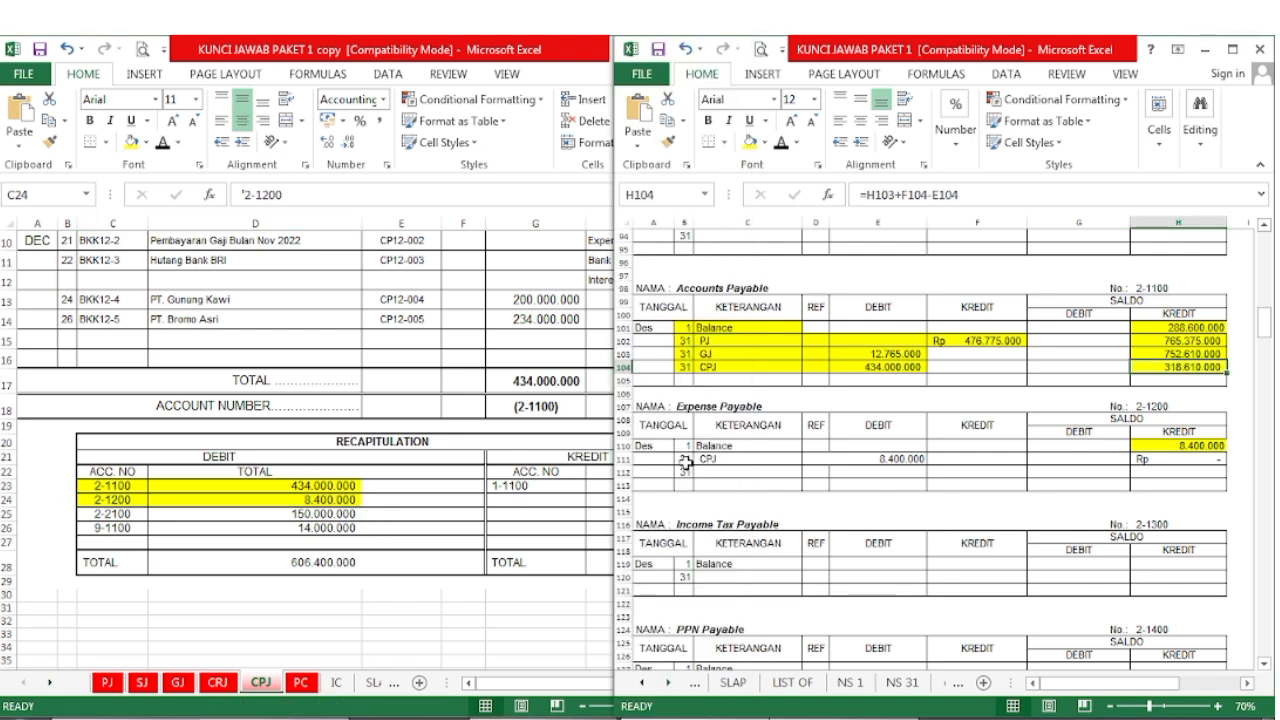
left_click_drag(685, 460, 900, 459)
left_click(750, 142)
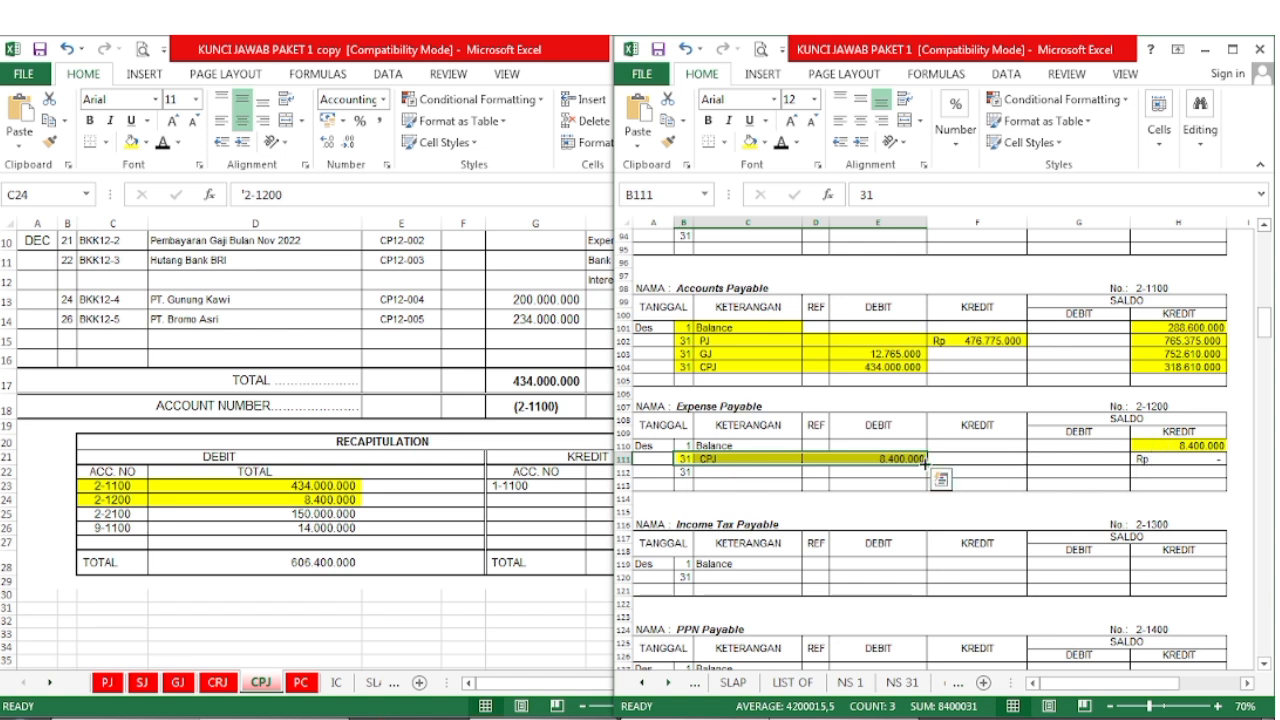
left_click(1150, 459)
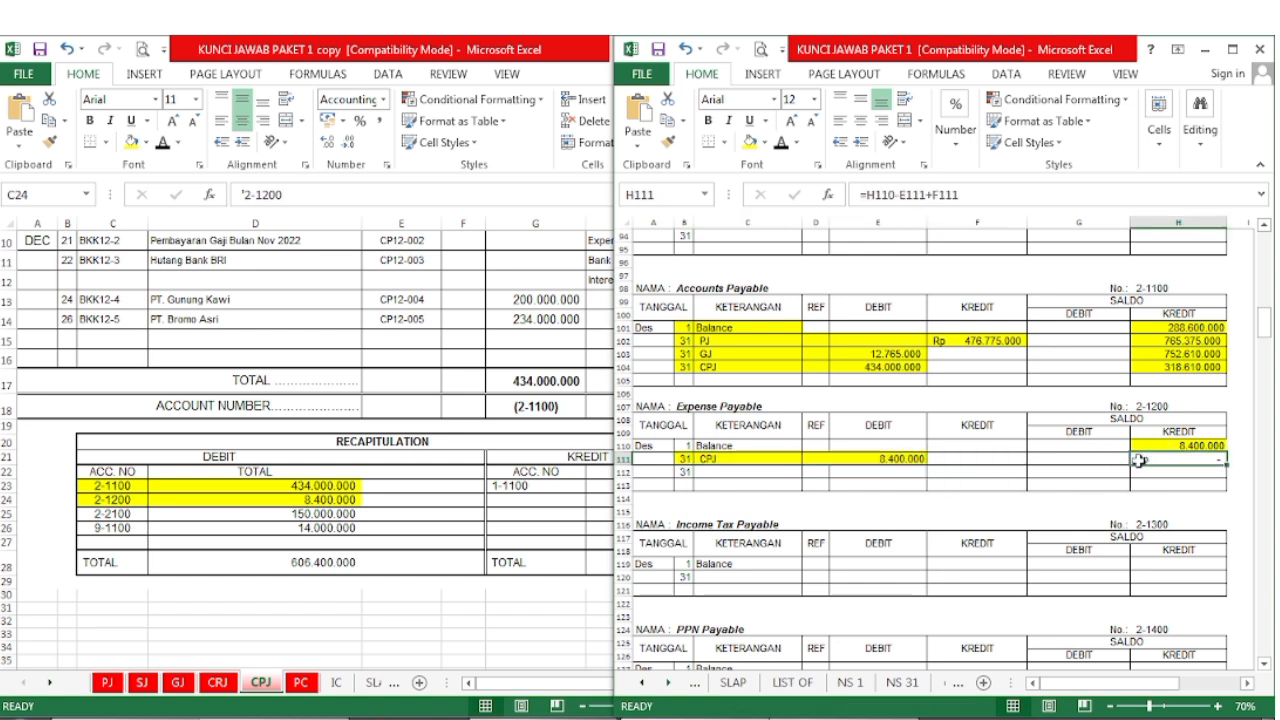
left_click(750, 141)
- Highlight debit account 2-2100 and its total in the CPJ recapitulation in yellow
left_click(245, 535)
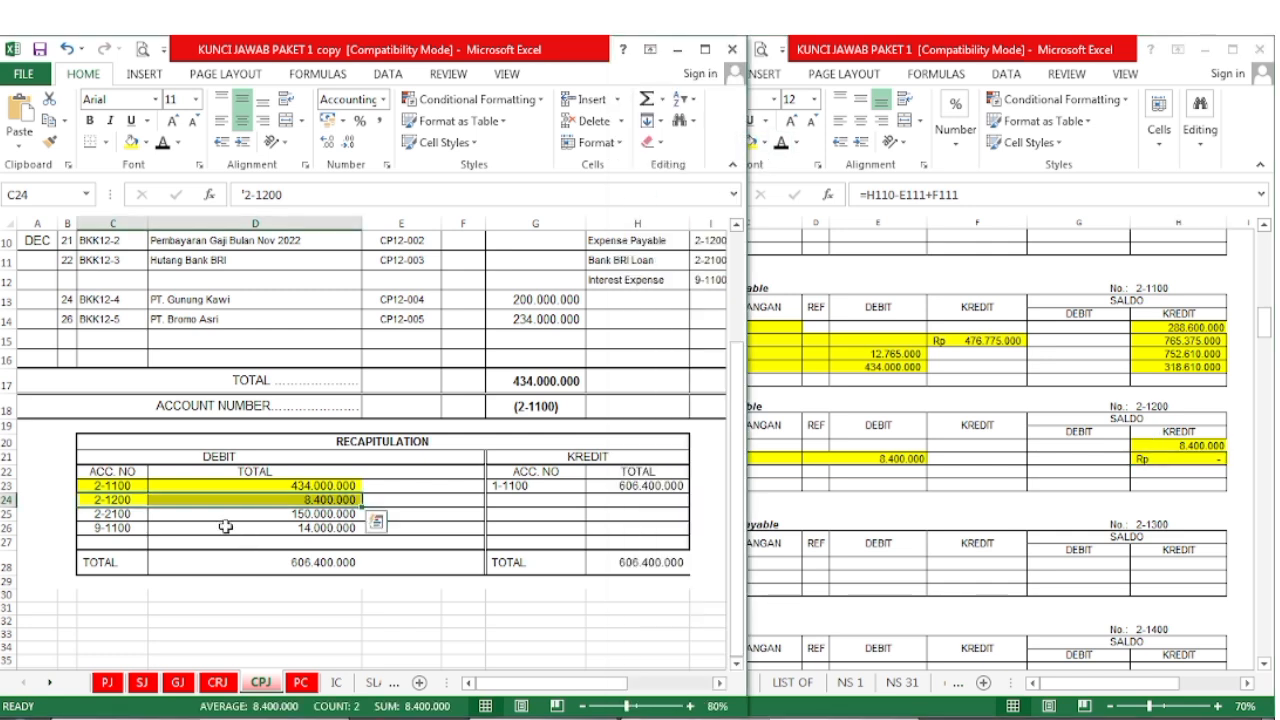
left_click_drag(95, 514, 241, 513)
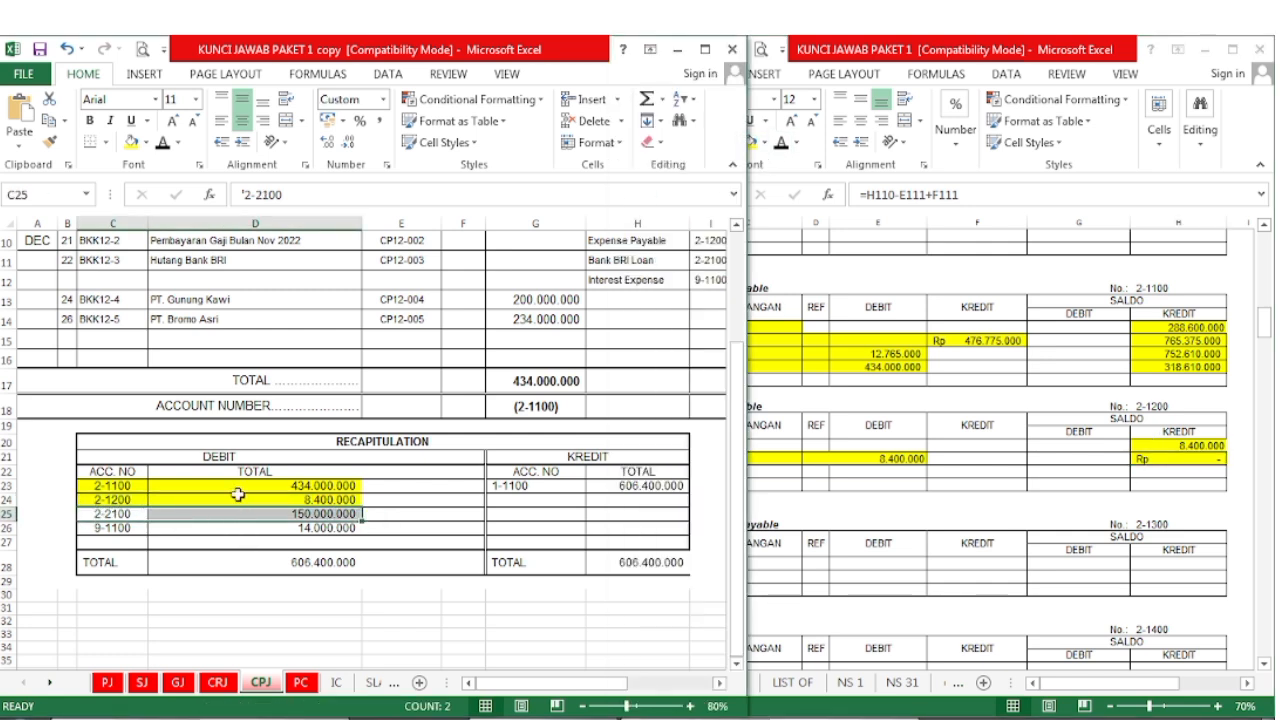
left_click(131, 141)
- In the Bank BRI Loan ledger, fill the CPJ entry from its date to its debit amount in yellow
left_click(918, 553)
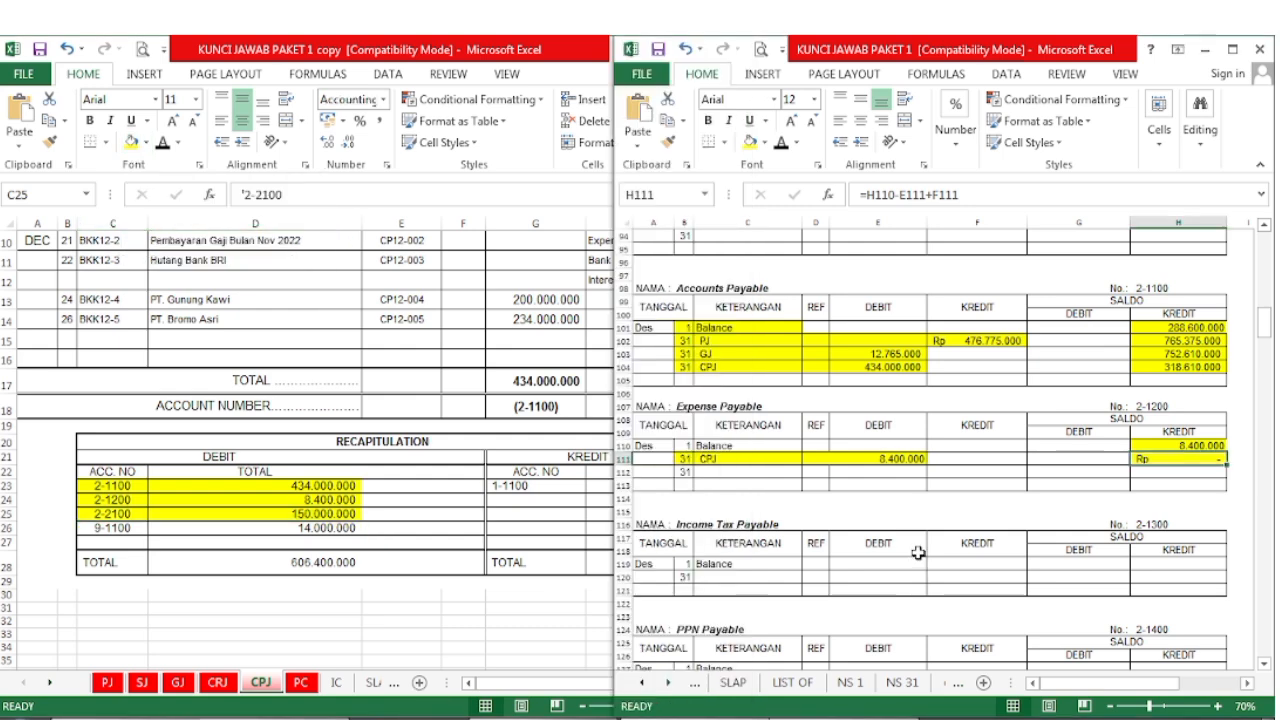
scroll(918, 553, "down", 6)
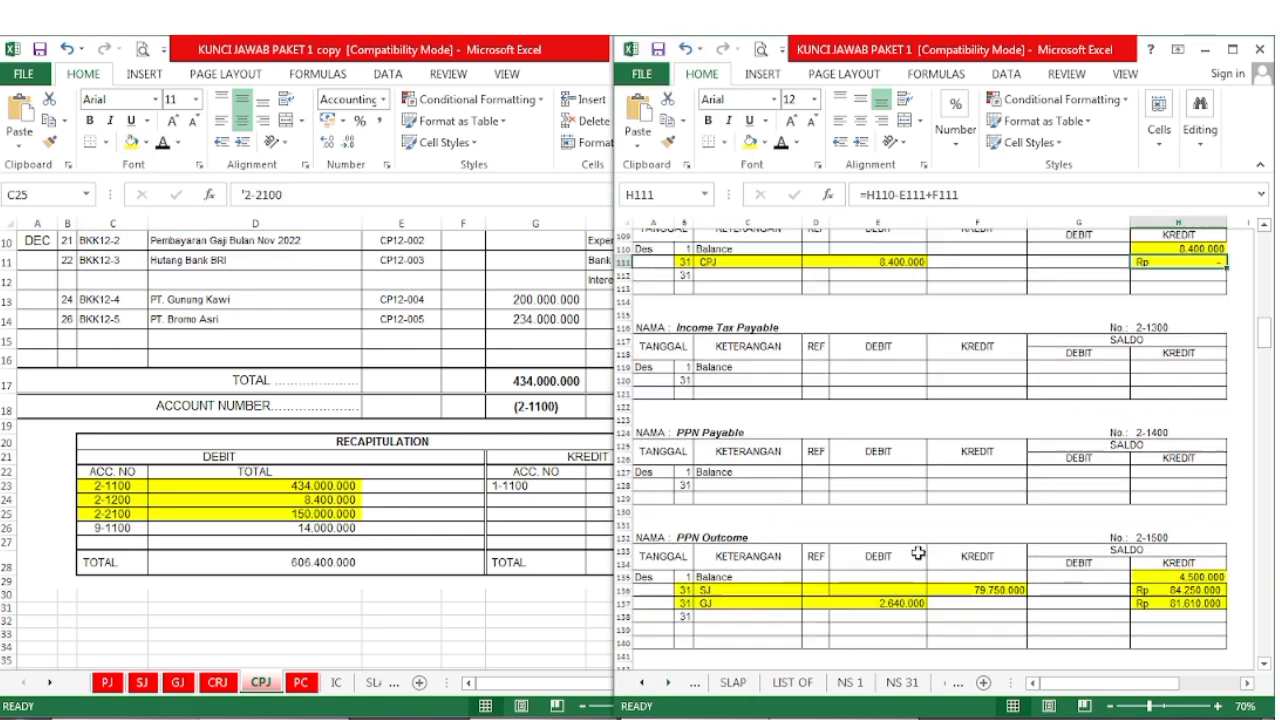
scroll(918, 553, "down", 9)
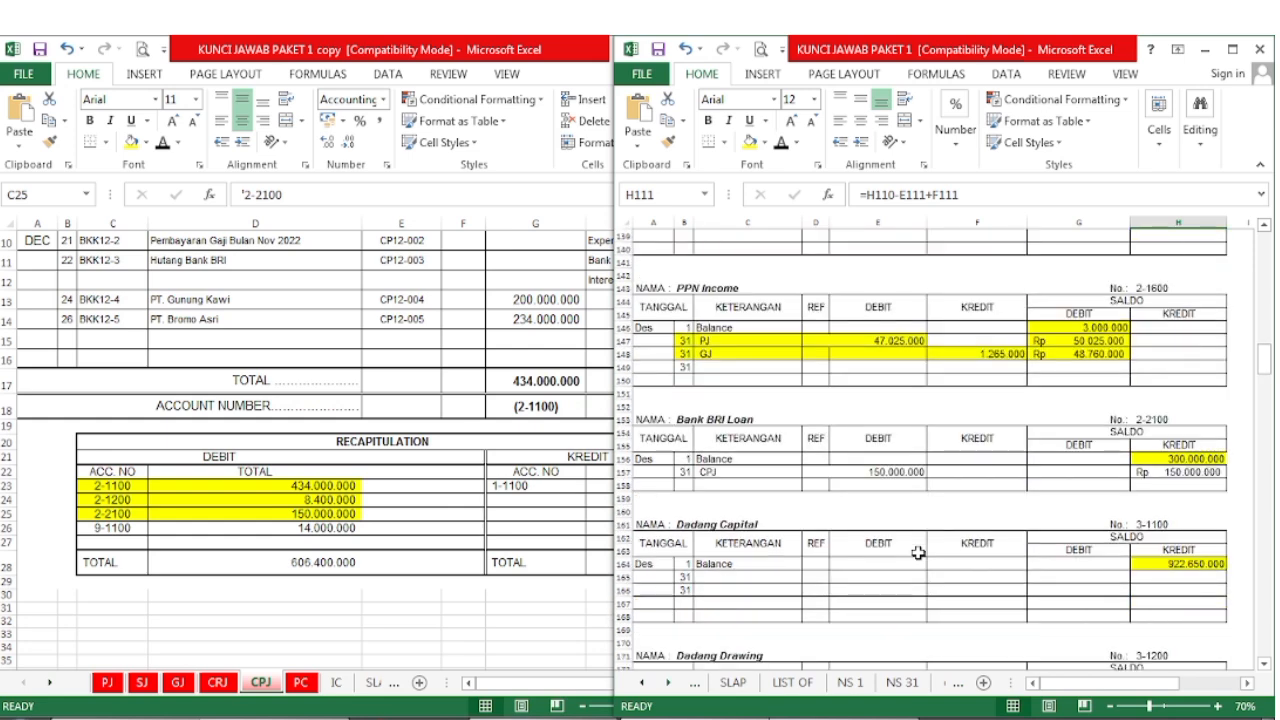
left_click_drag(688, 474, 893, 477)
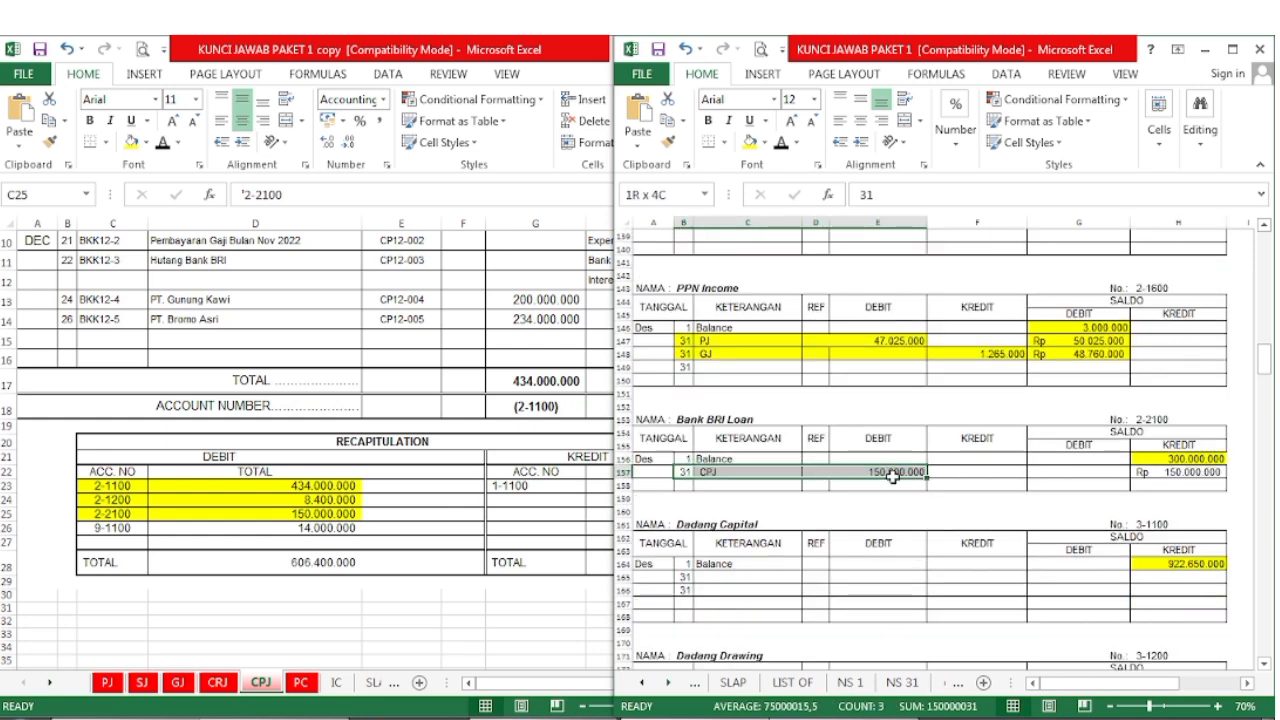
left_click(745, 141)
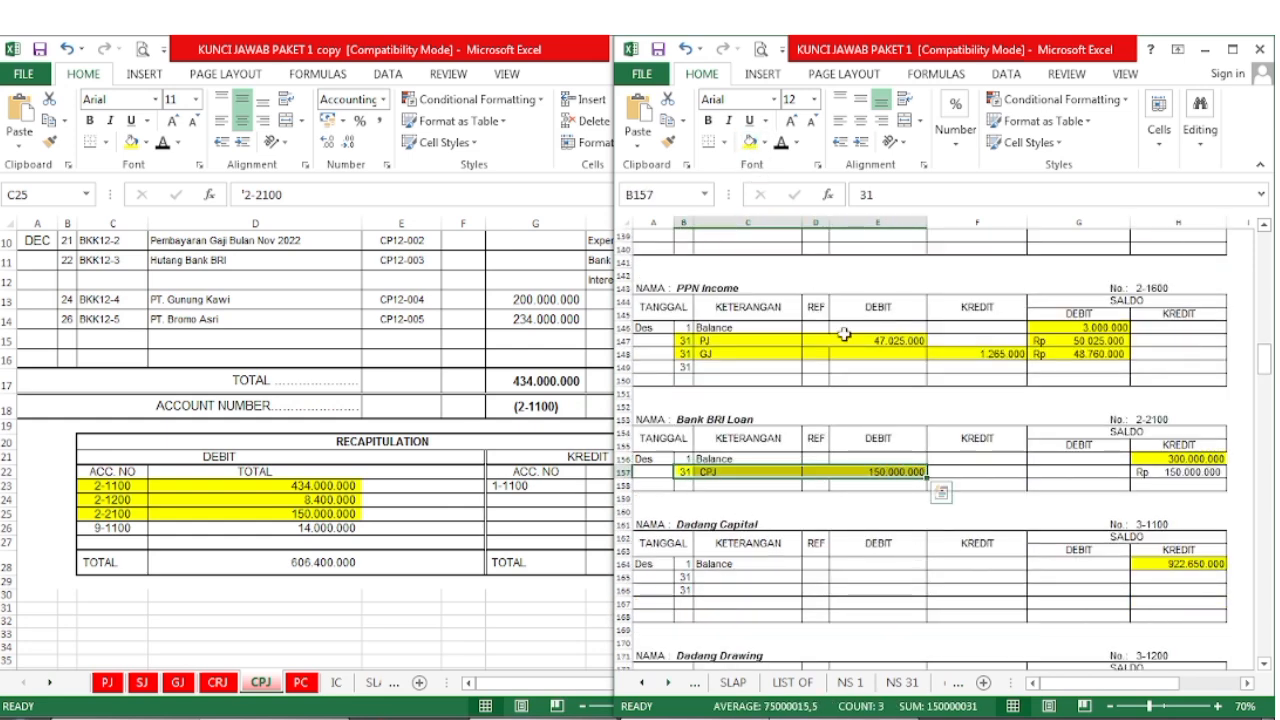
- In the Bank BRI Loan ledger, fill the credit balance of the CPJ entry in yellow
left_click(1187, 473)
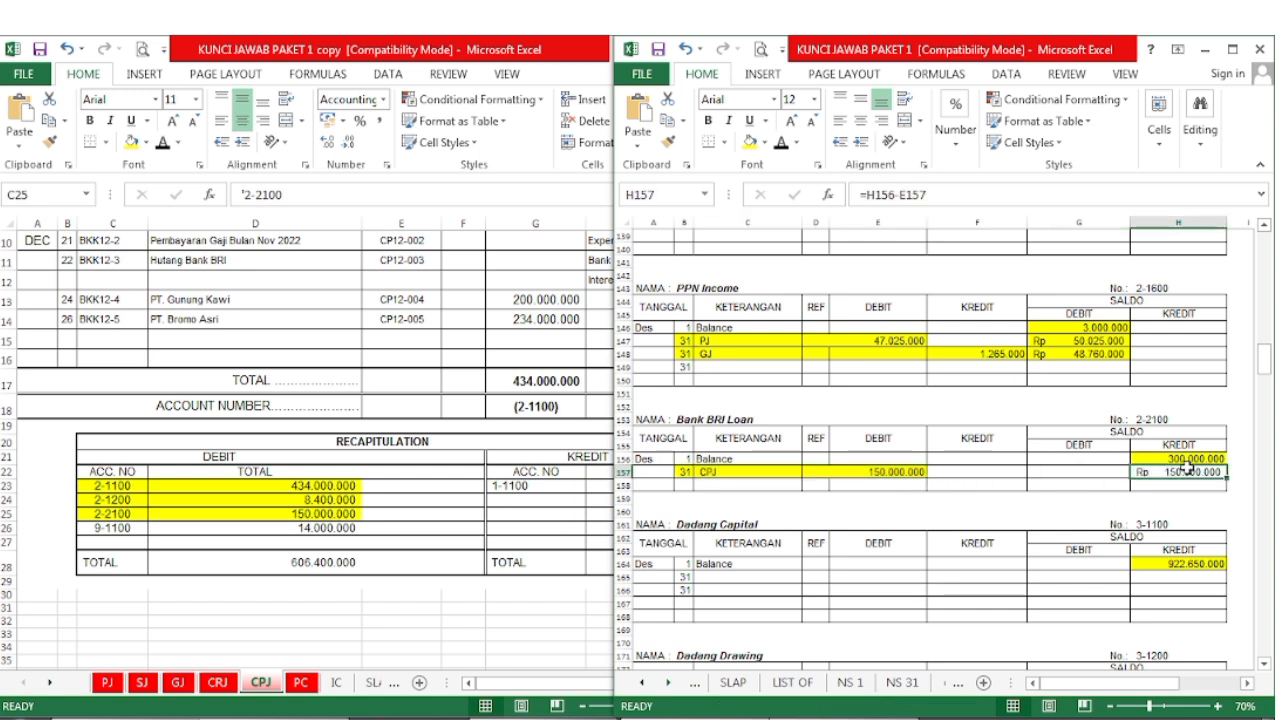
left_click(748, 141)
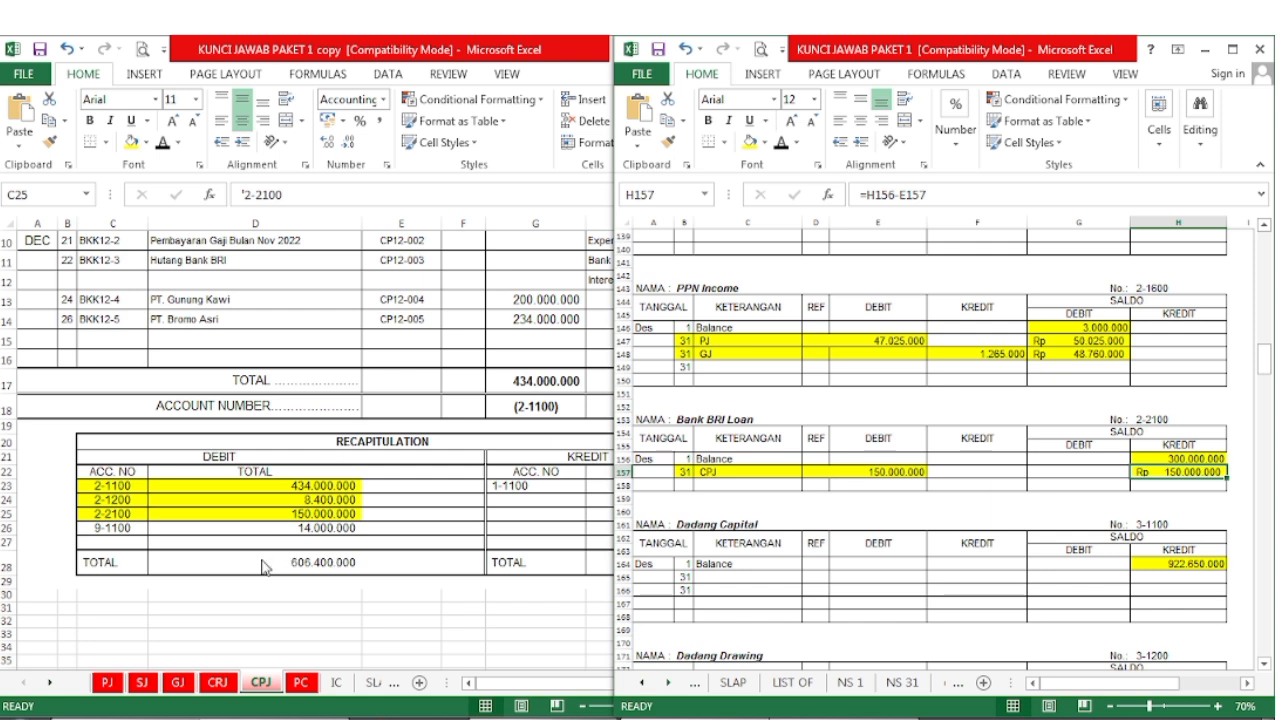
- Highlight debit account 9-1100 and its total in the CPJ recapitulation in yellow
left_click(155, 545)
left_click(93, 530)
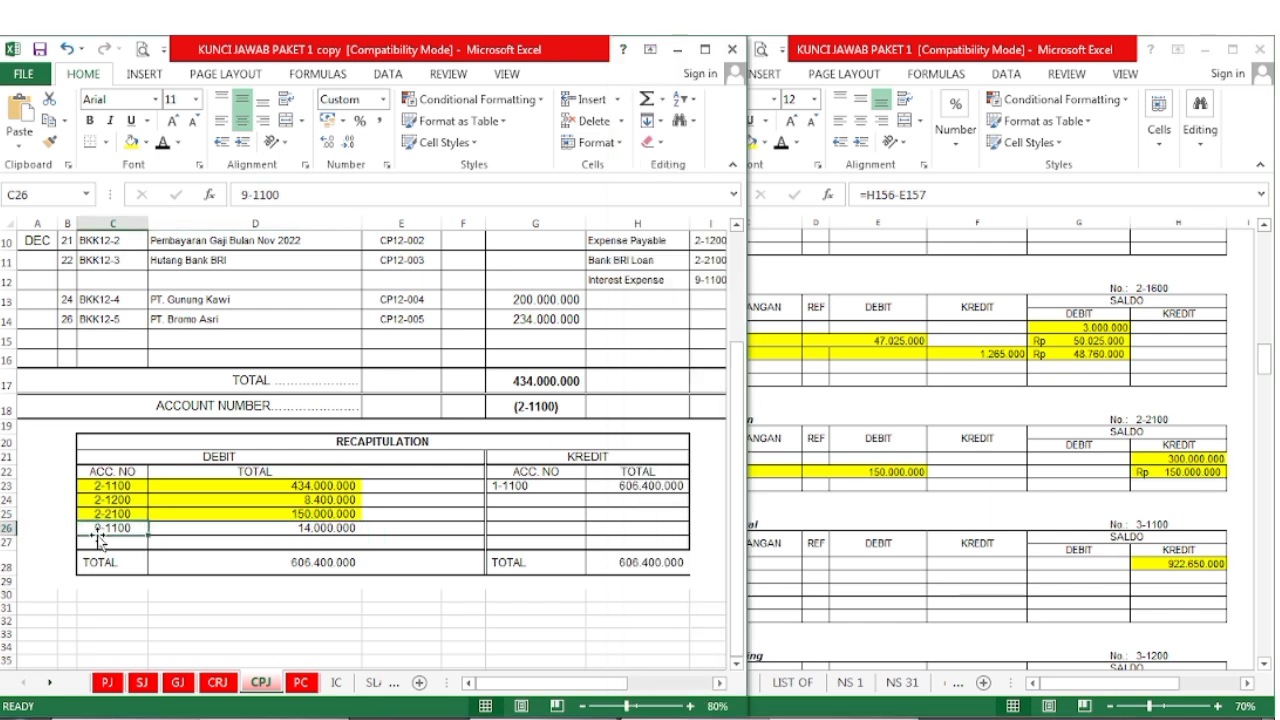
left_click_drag(93, 527, 330, 528)
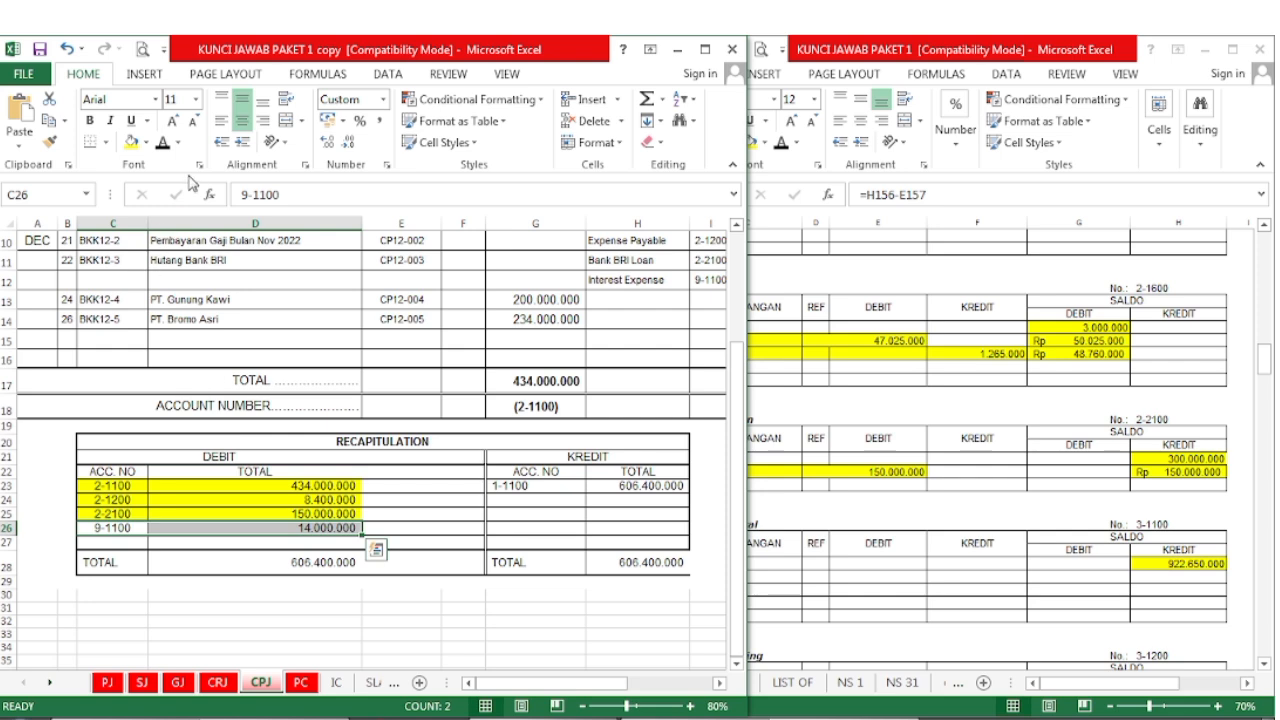
left_click(131, 142)
- In the Interest Expense ledger, fill the CPJ entry from its date to its debit amount, plus its balance, in yellow
left_click(1035, 607)
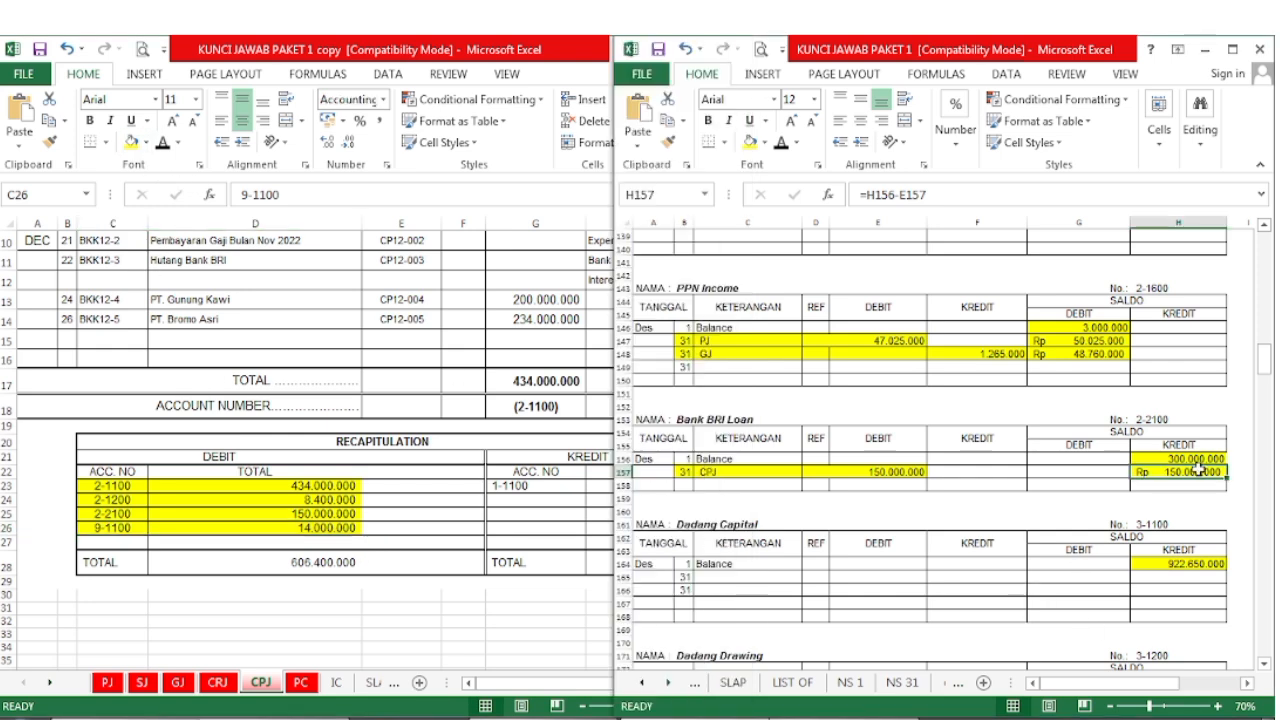
left_click_drag(1265, 362, 1248, 506)
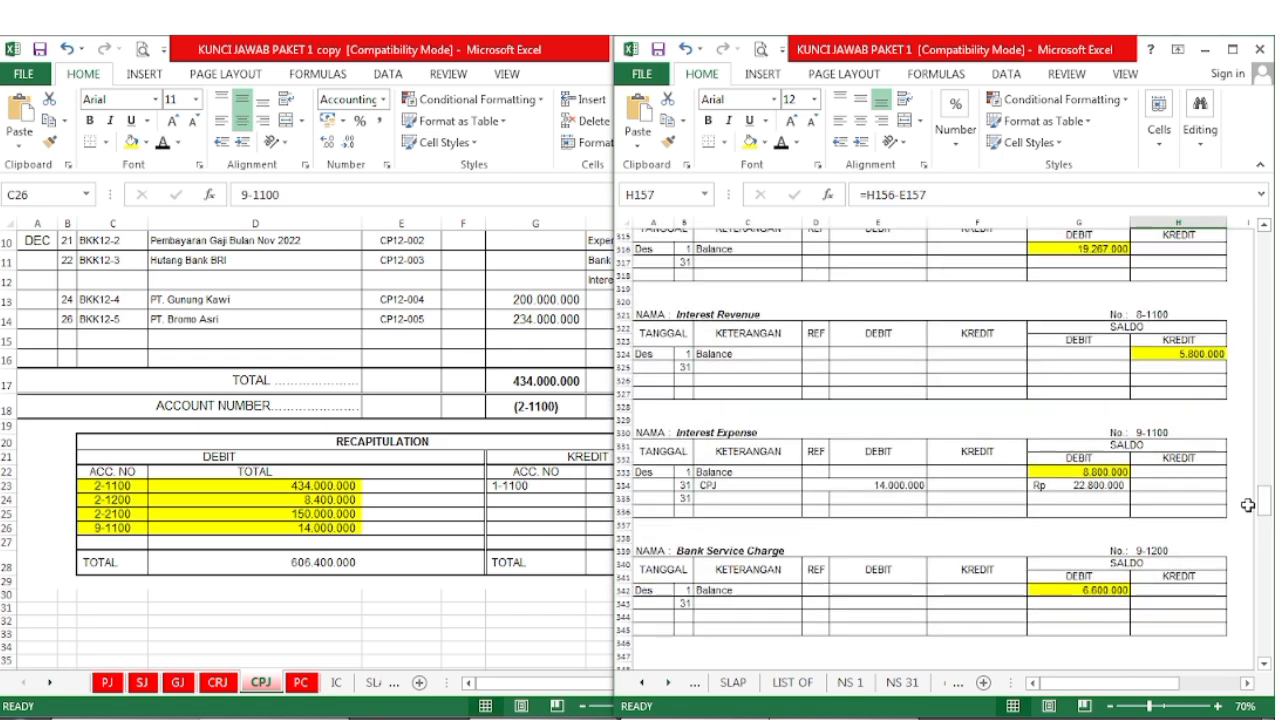
left_click_drag(690, 485, 892, 497)
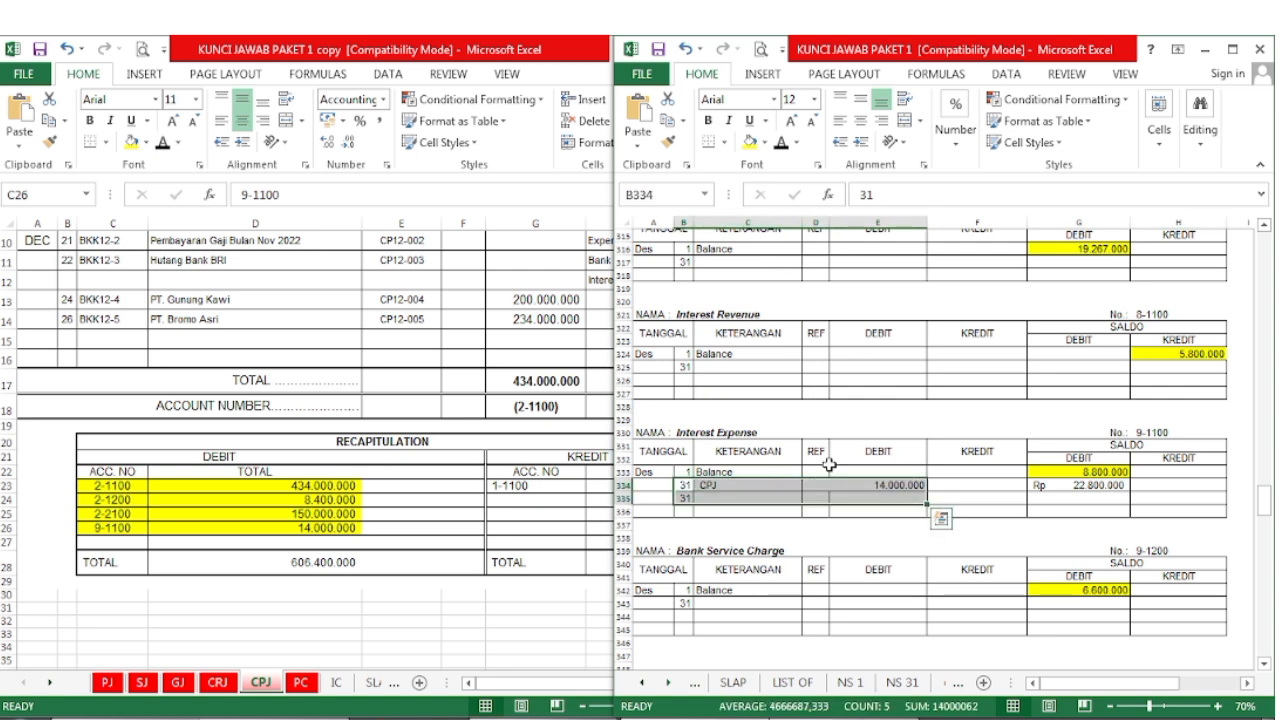
left_click(757, 491)
left_click_drag(690, 485, 846, 487)
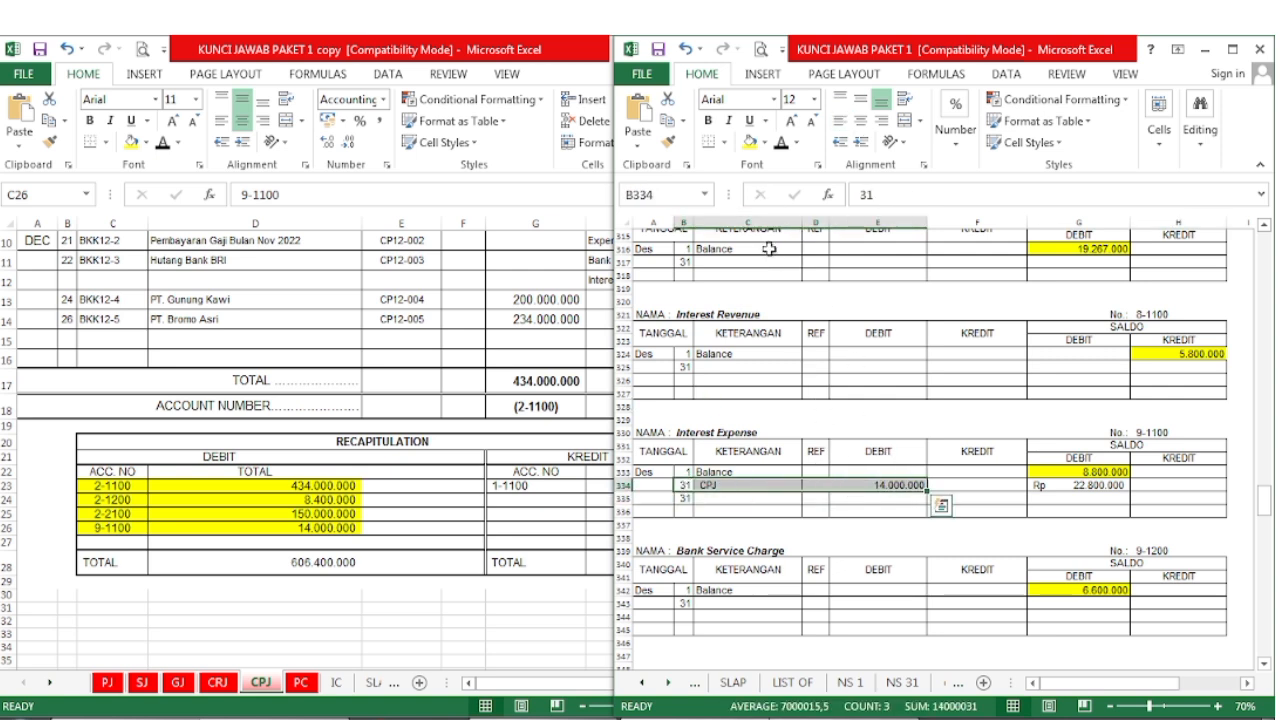
left_click(750, 141)
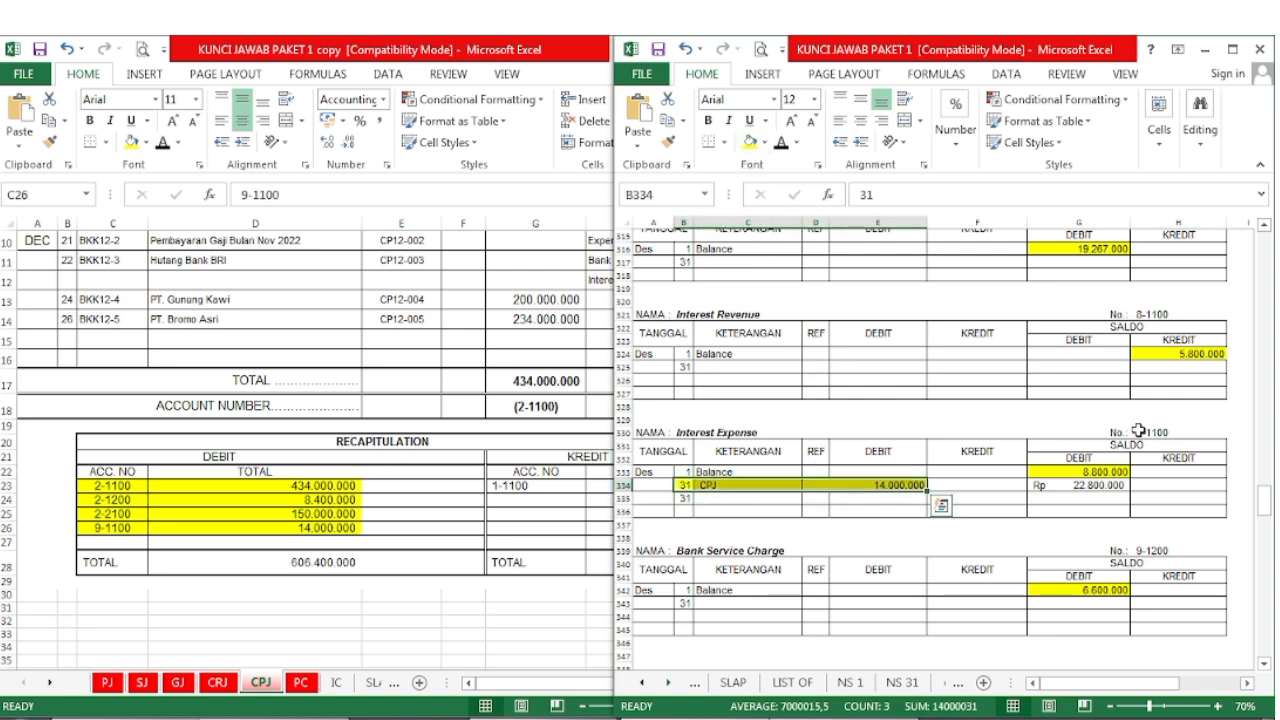
left_click(1105, 485)
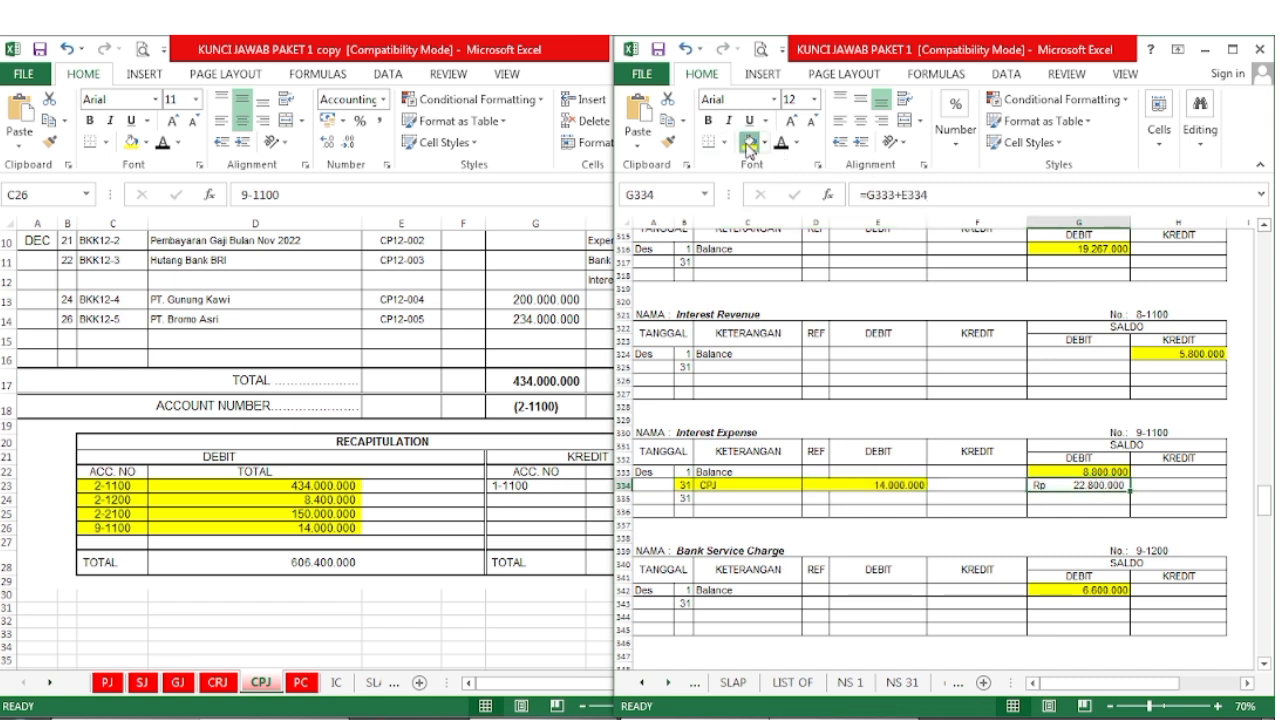
- Highlight credit account 1-1100 and its total in the CPJ recapitulation in yellow
left_click(507, 593)
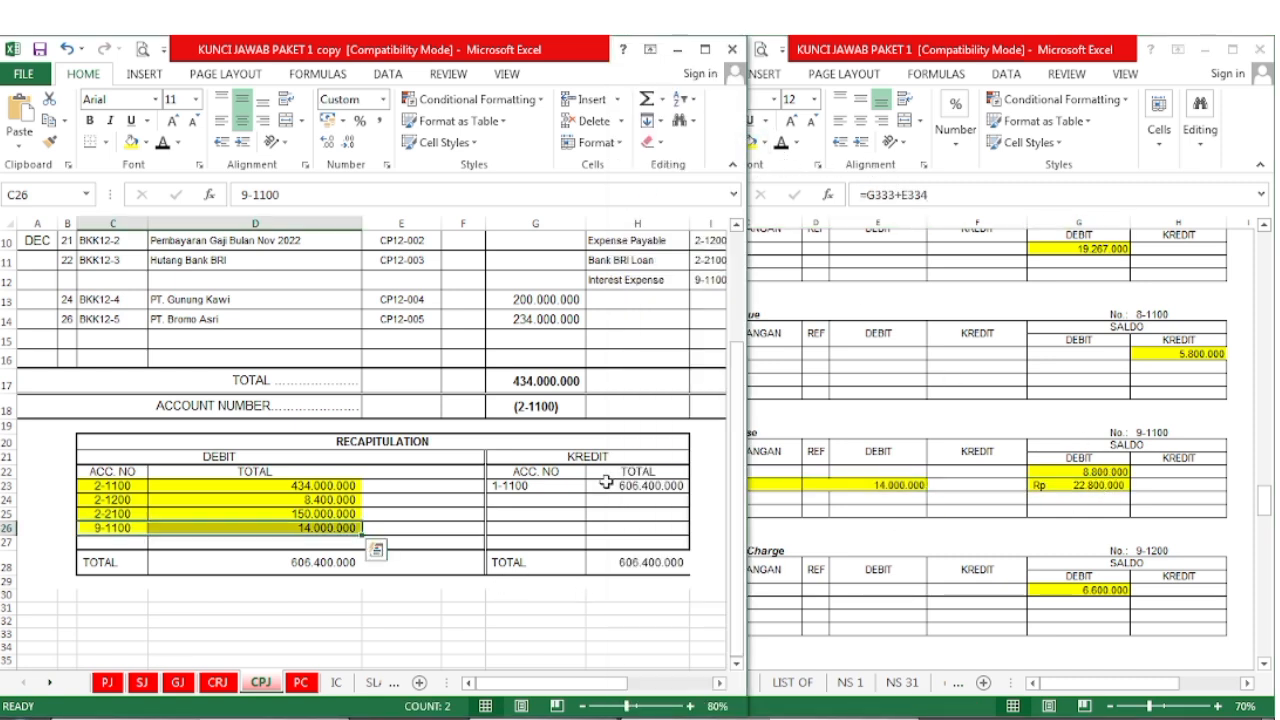
left_click_drag(526, 488, 606, 485)
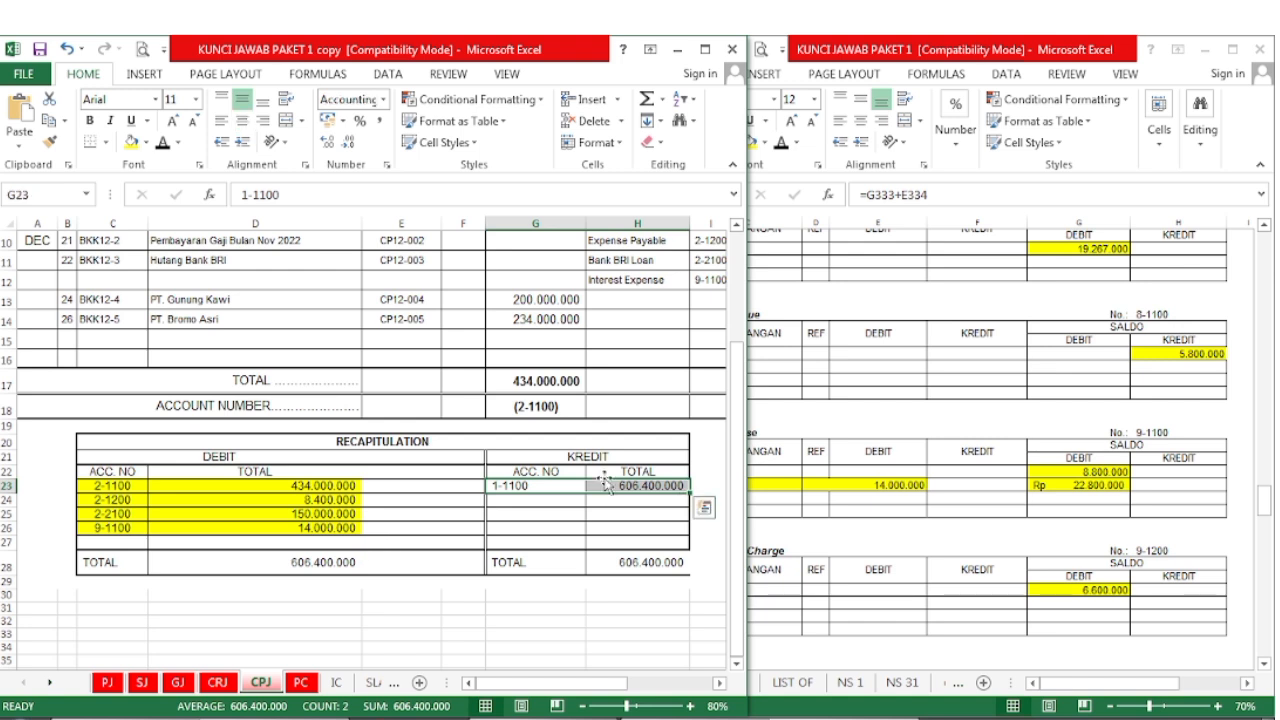
left_click(129, 141)
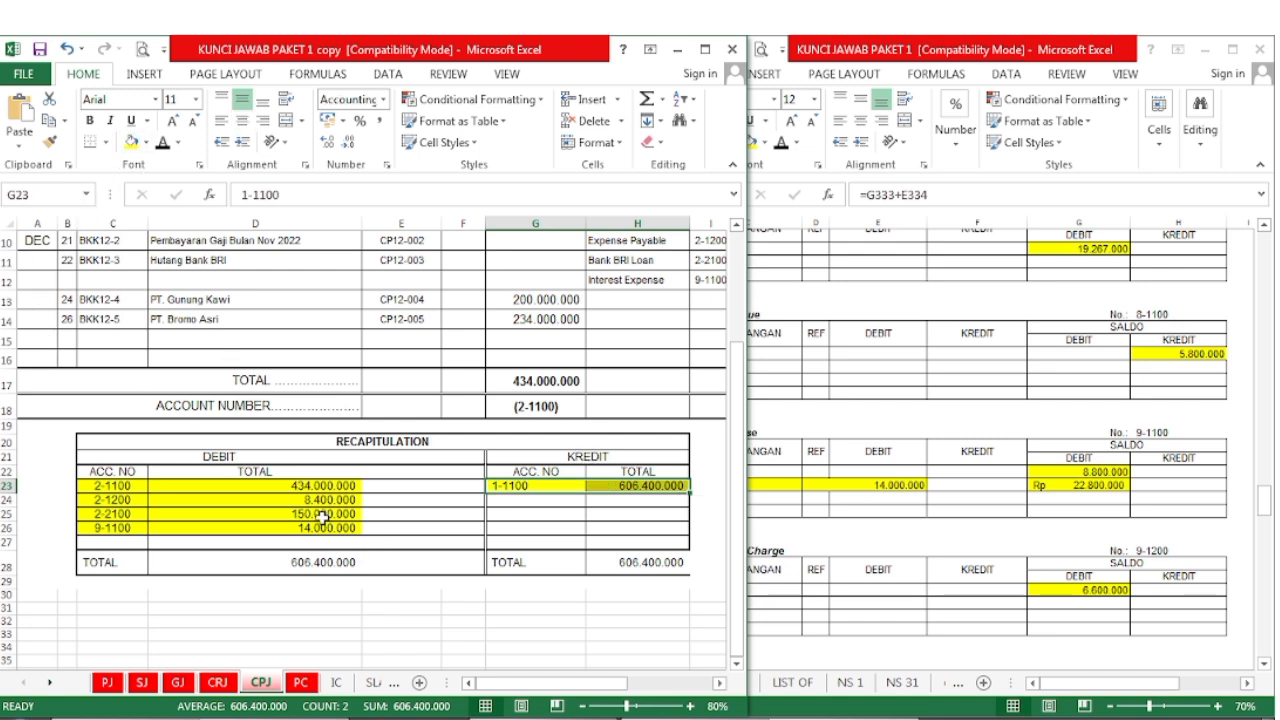
- In the Cash in Bank ledger, fill the CPJ entry from its date to its credit amount, plus its balance, in yellow
left_click(877, 457)
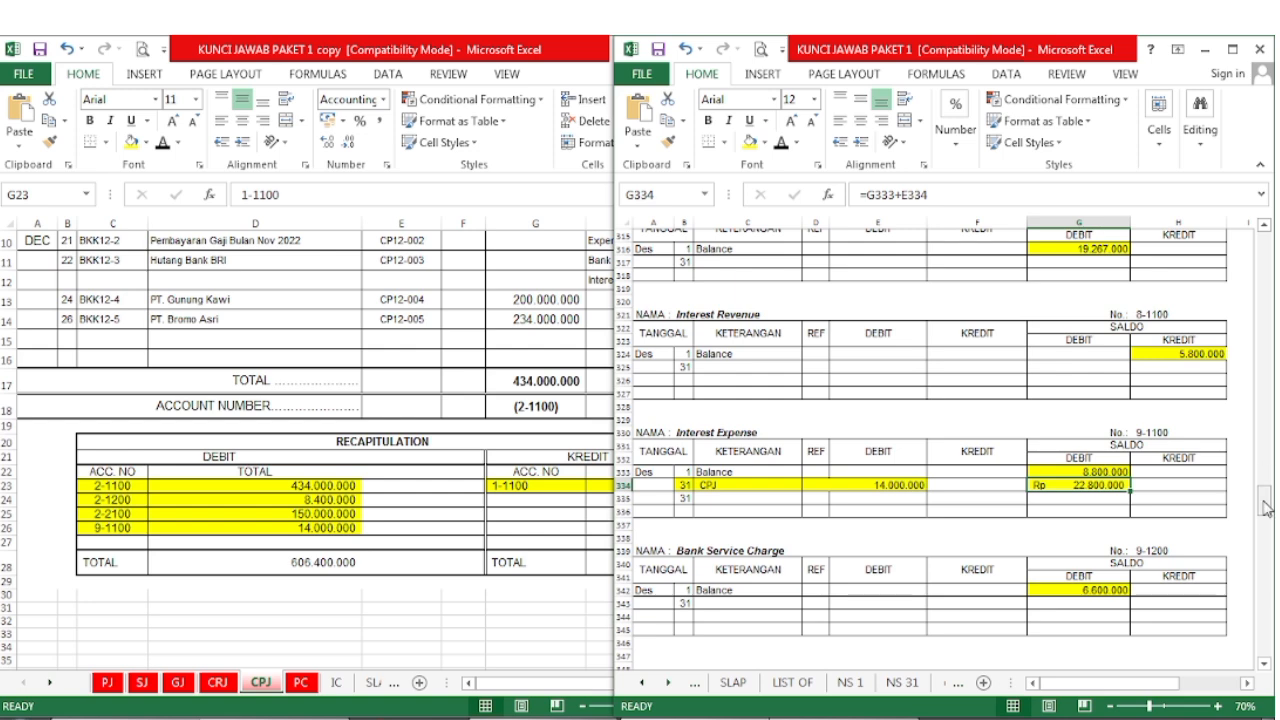
left_click_drag(1265, 503, 1239, 172)
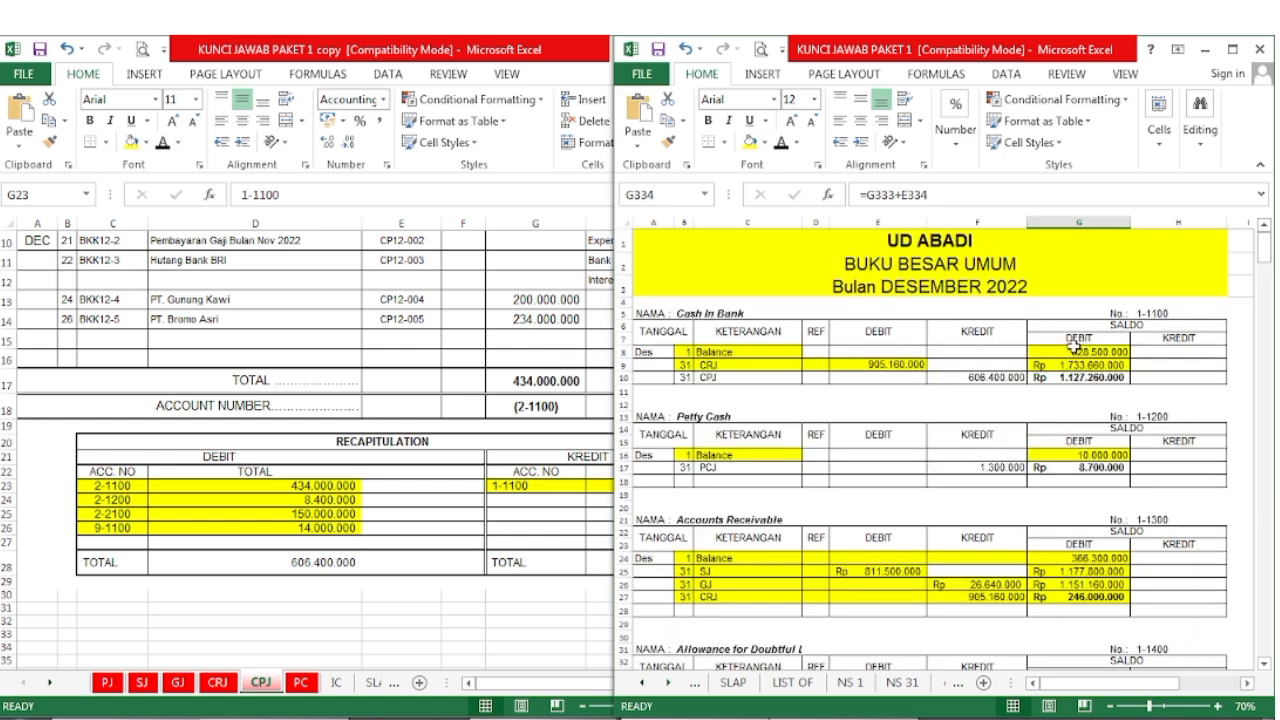
left_click_drag(680, 378, 966, 377)
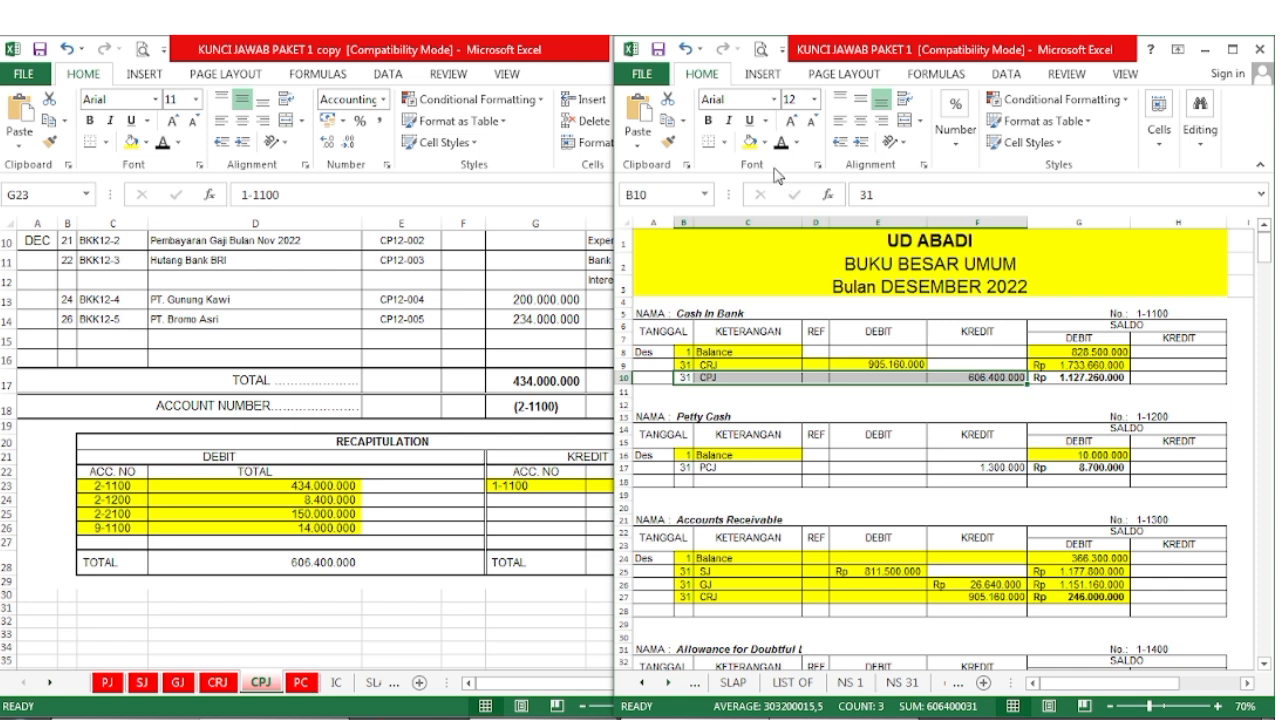
left_click(751, 141)
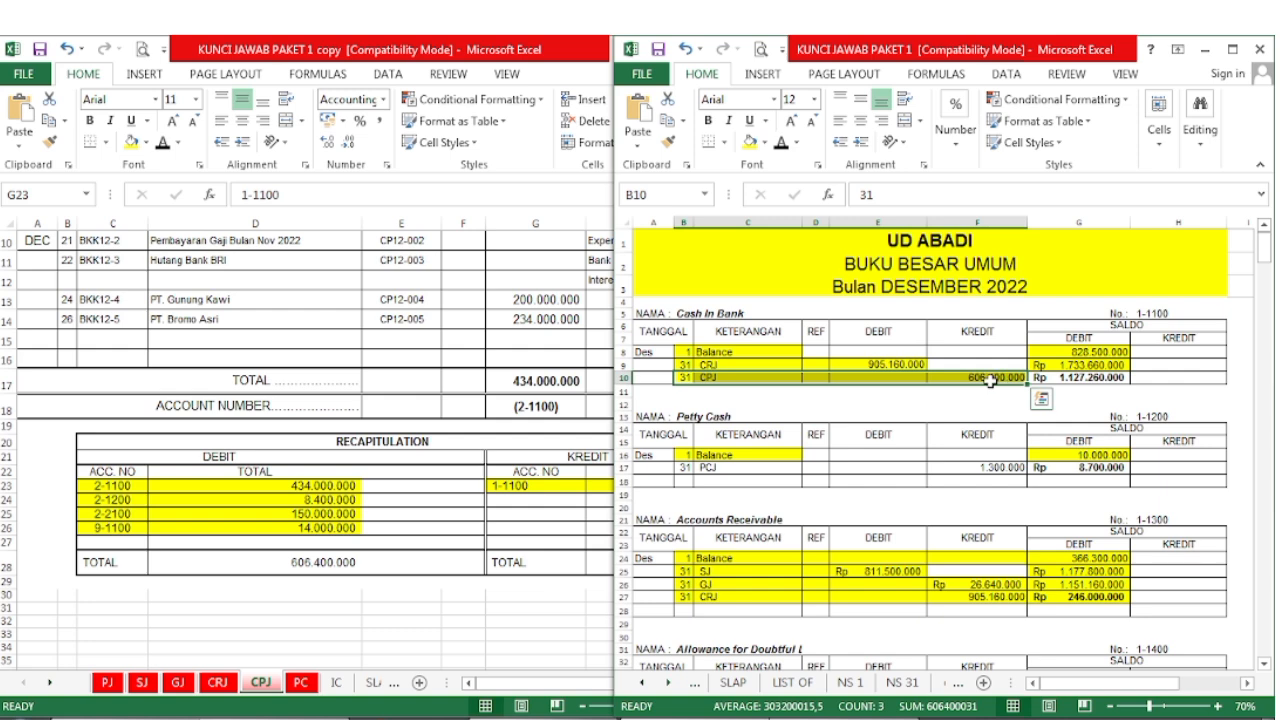
left_click(1100, 379)
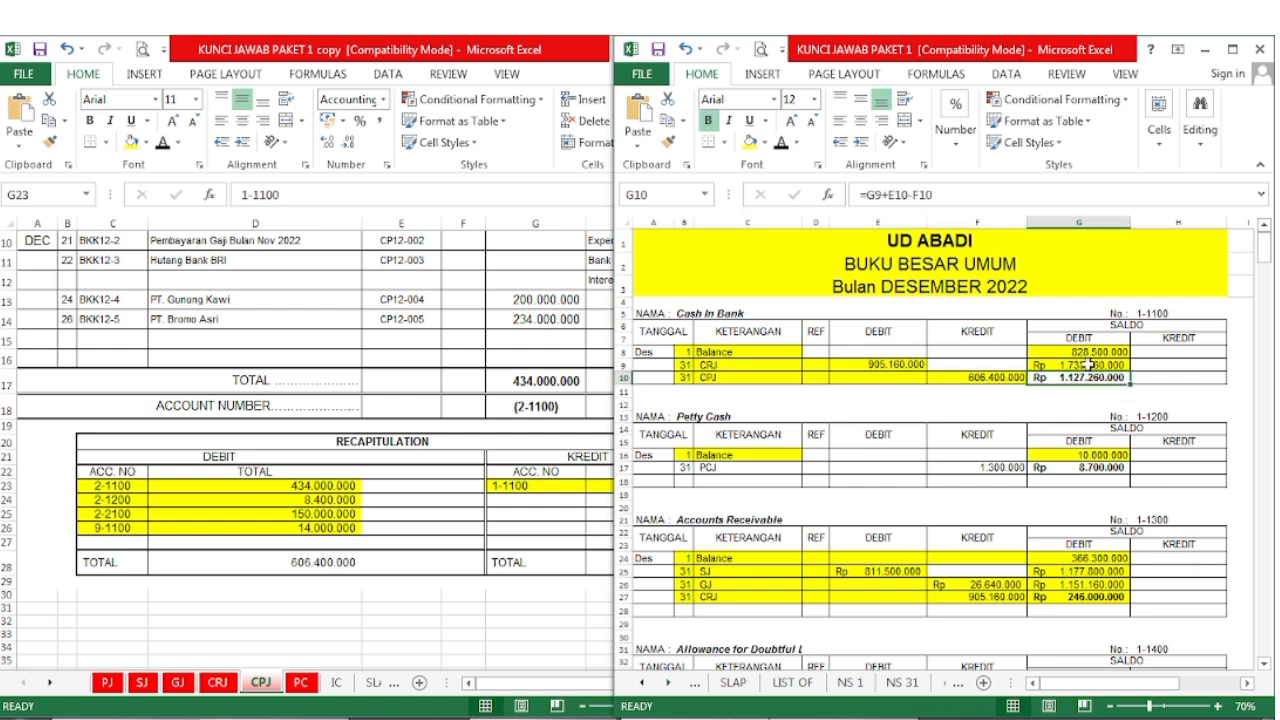
left_click(751, 141)
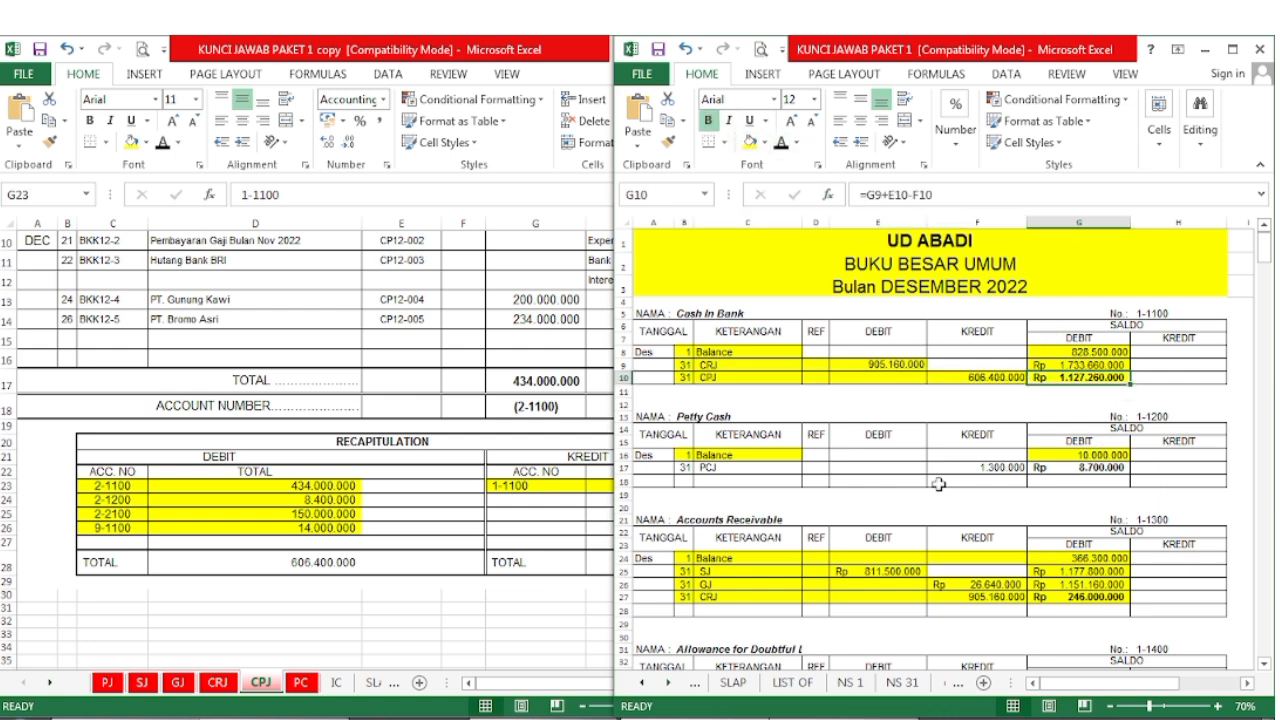
- Open the PC sheet and highlight debit account 1-1600 and its total in the petty cash recapitulation in yellow
left_click(500, 553)
scroll(498, 550, "up", 3)
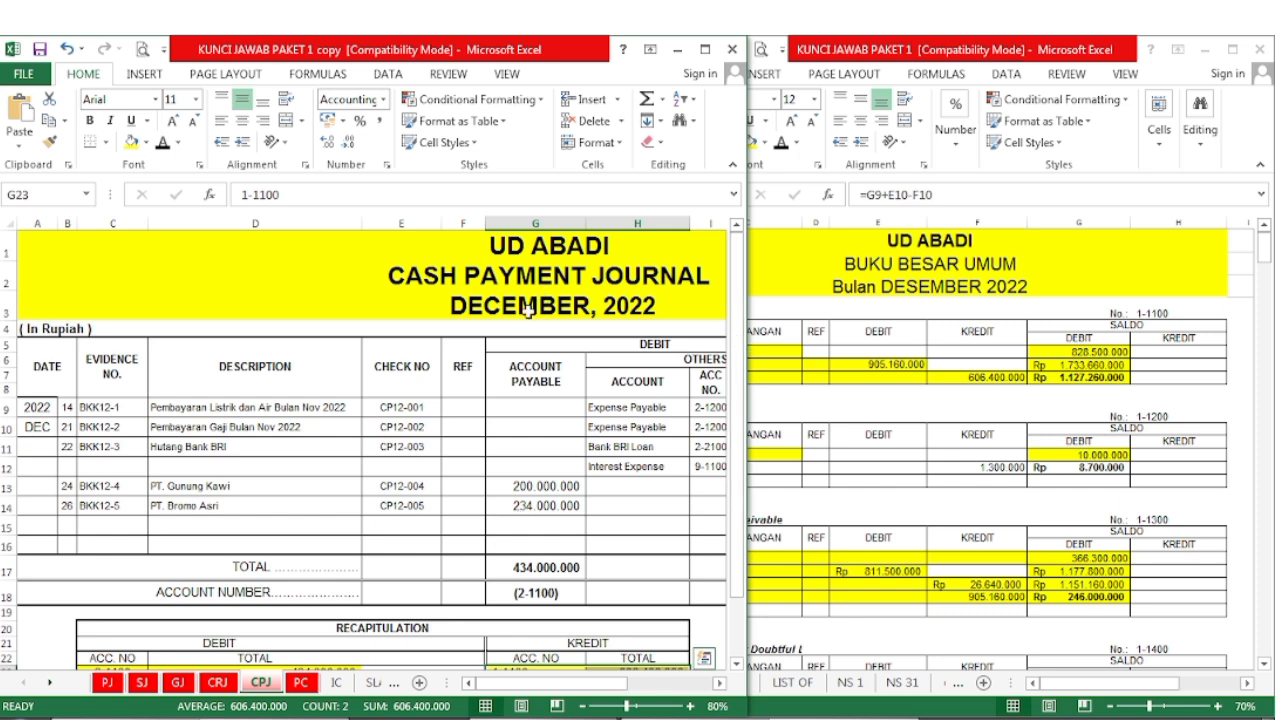
left_click(300, 682)
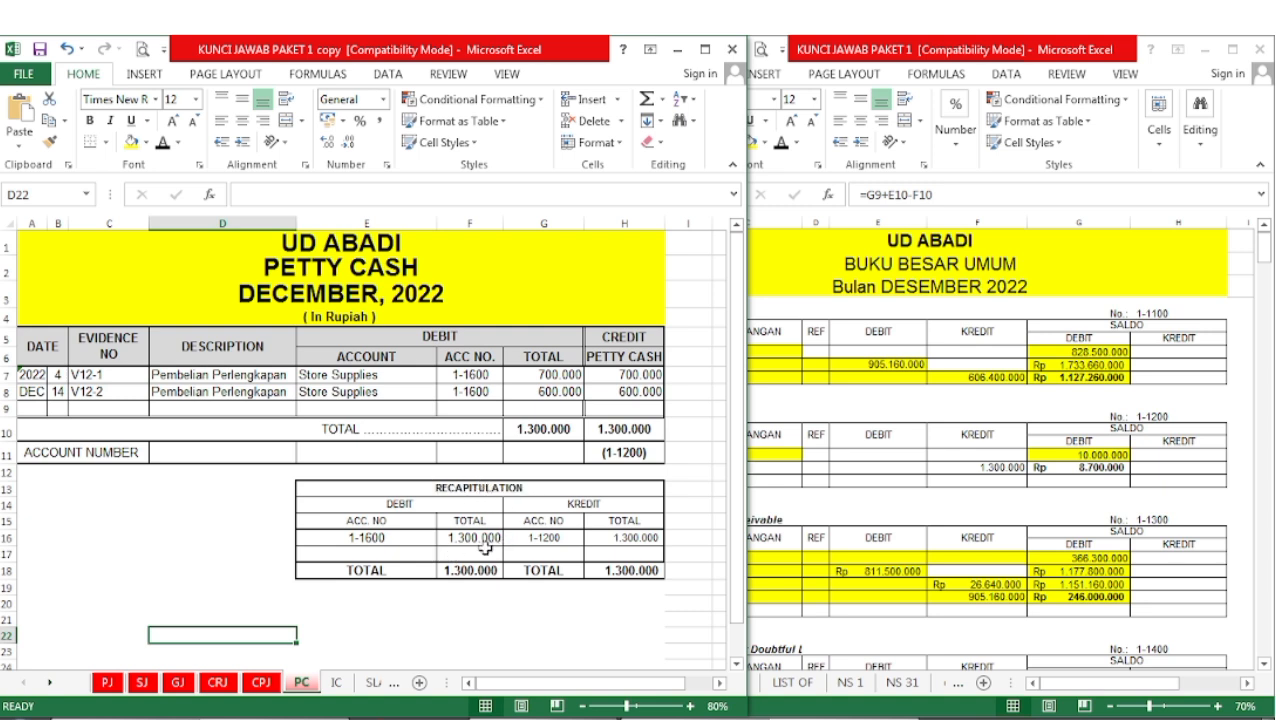
left_click(368, 539)
left_click_drag(431, 540, 443, 538)
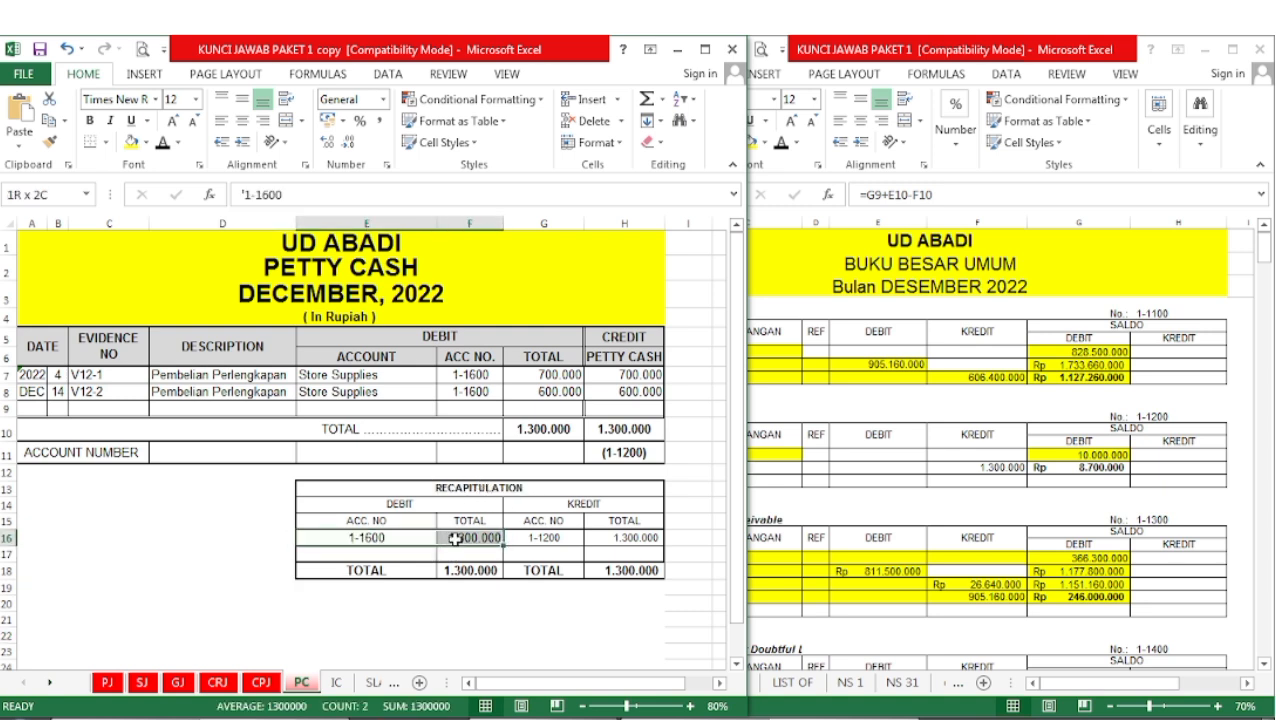
left_click(133, 147)
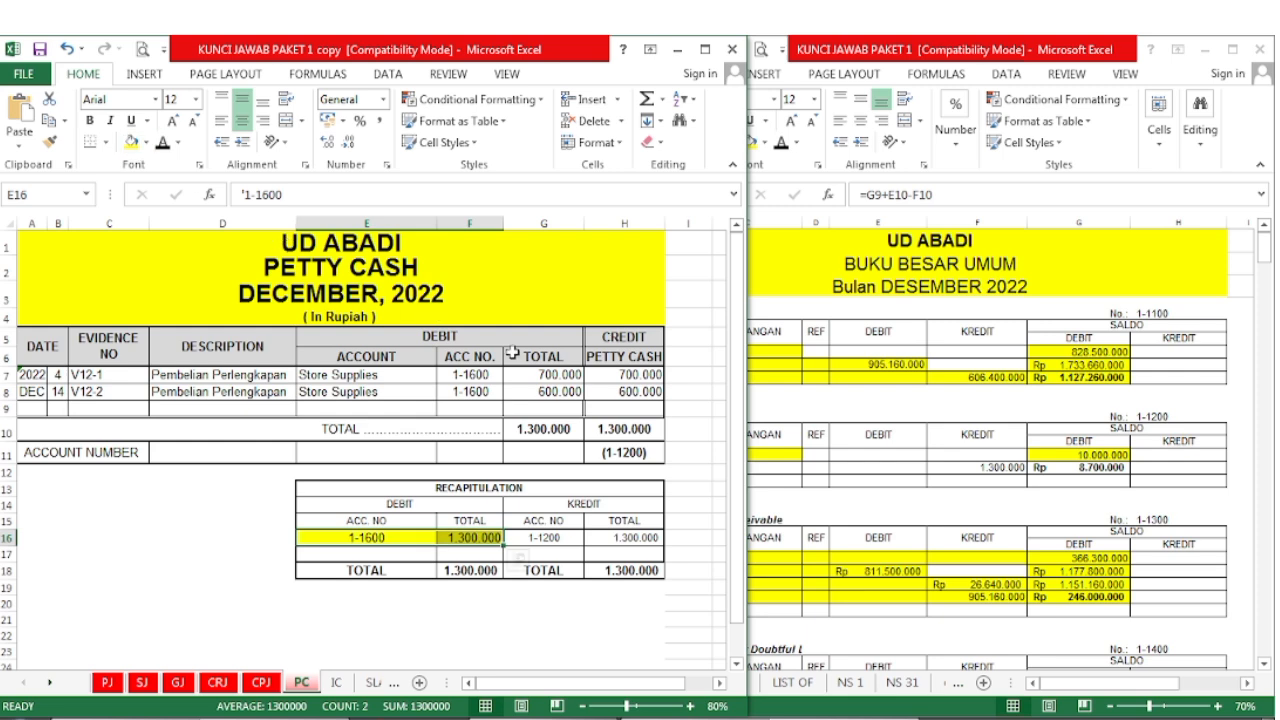
- In the Store Supplies ledger, fill the PCJ entry from its date to its debit amount, plus its balance, in yellow
left_click(962, 431)
scroll(985, 526, "down", 8)
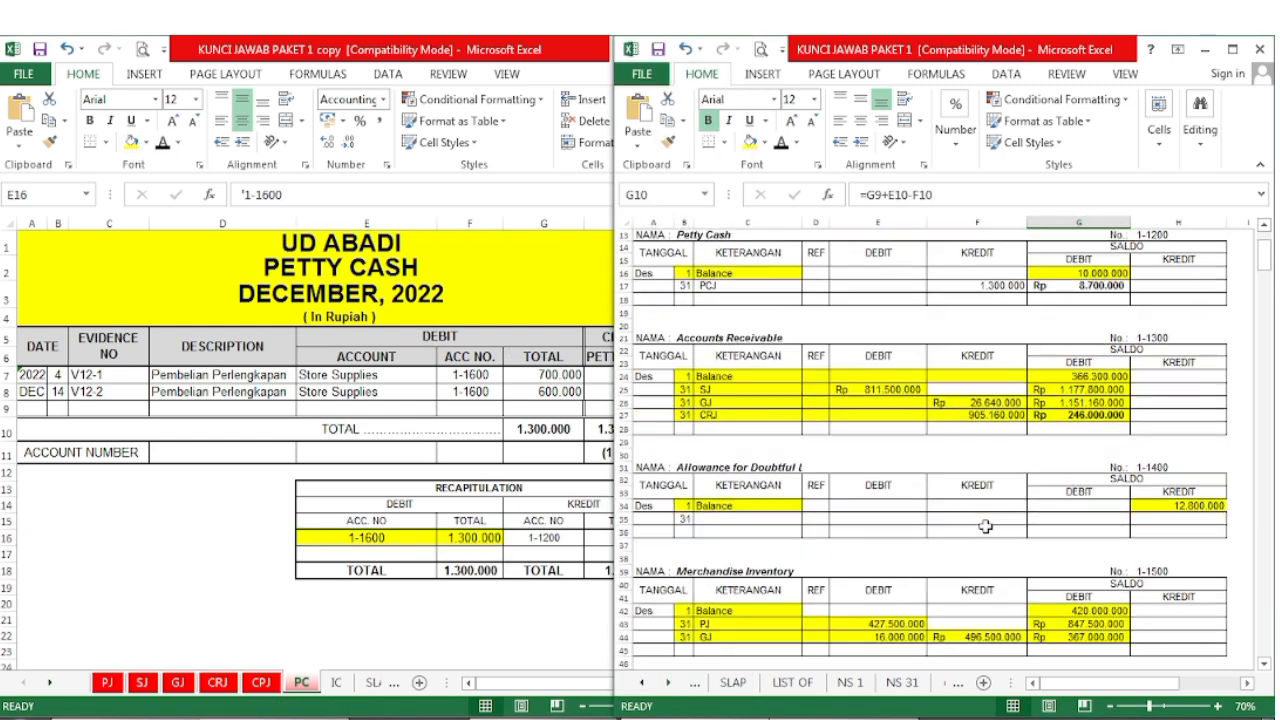
scroll(985, 526, "down", 4)
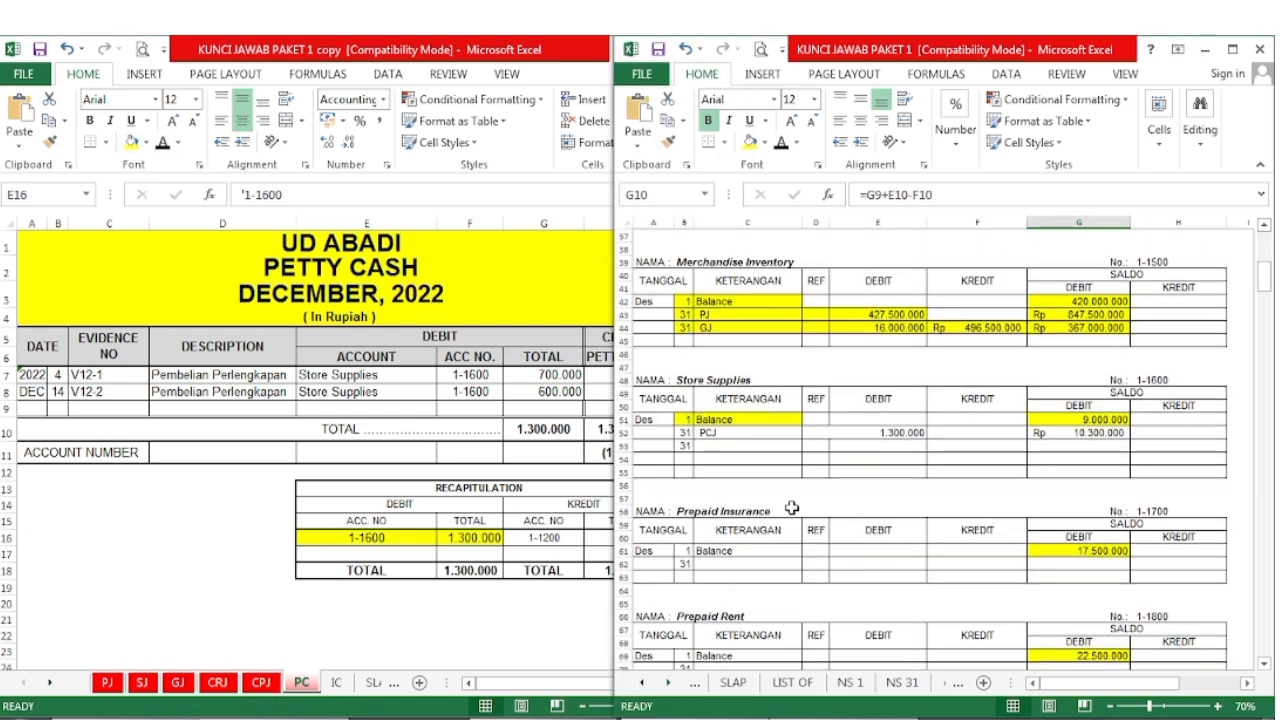
left_click_drag(679, 434, 875, 433)
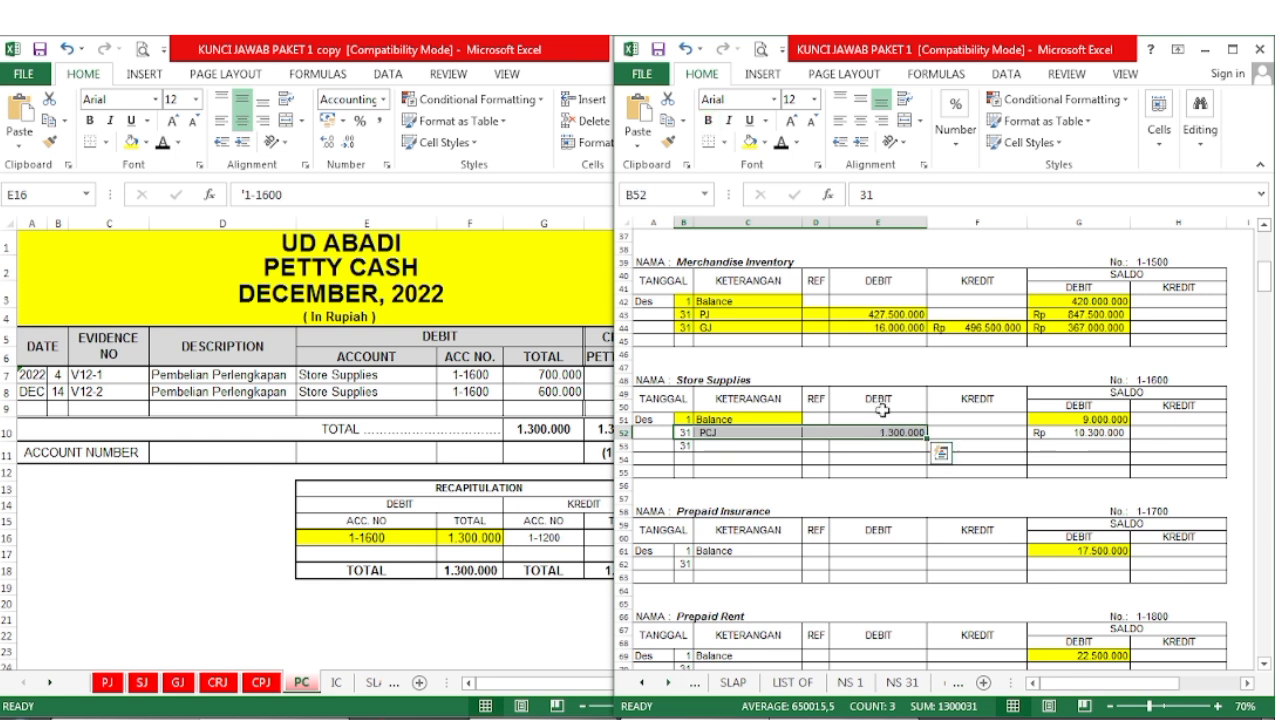
left_click(750, 145)
left_click(1059, 433)
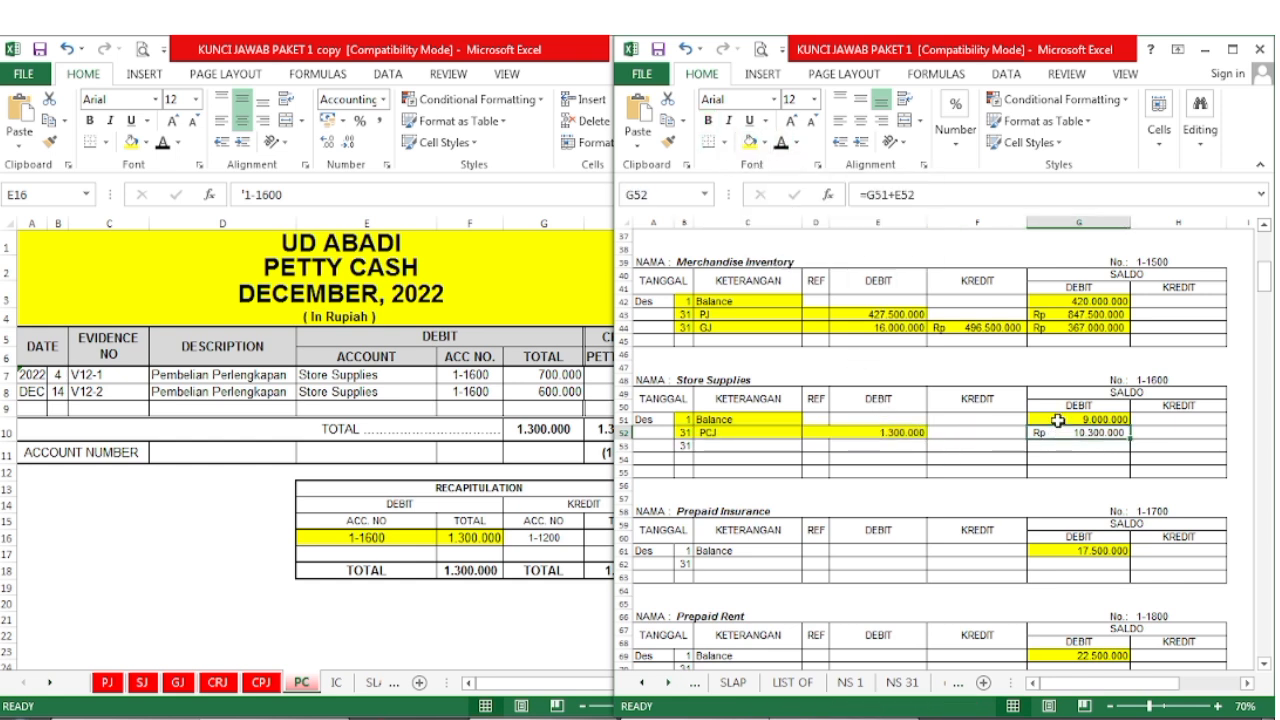
left_click(749, 142)
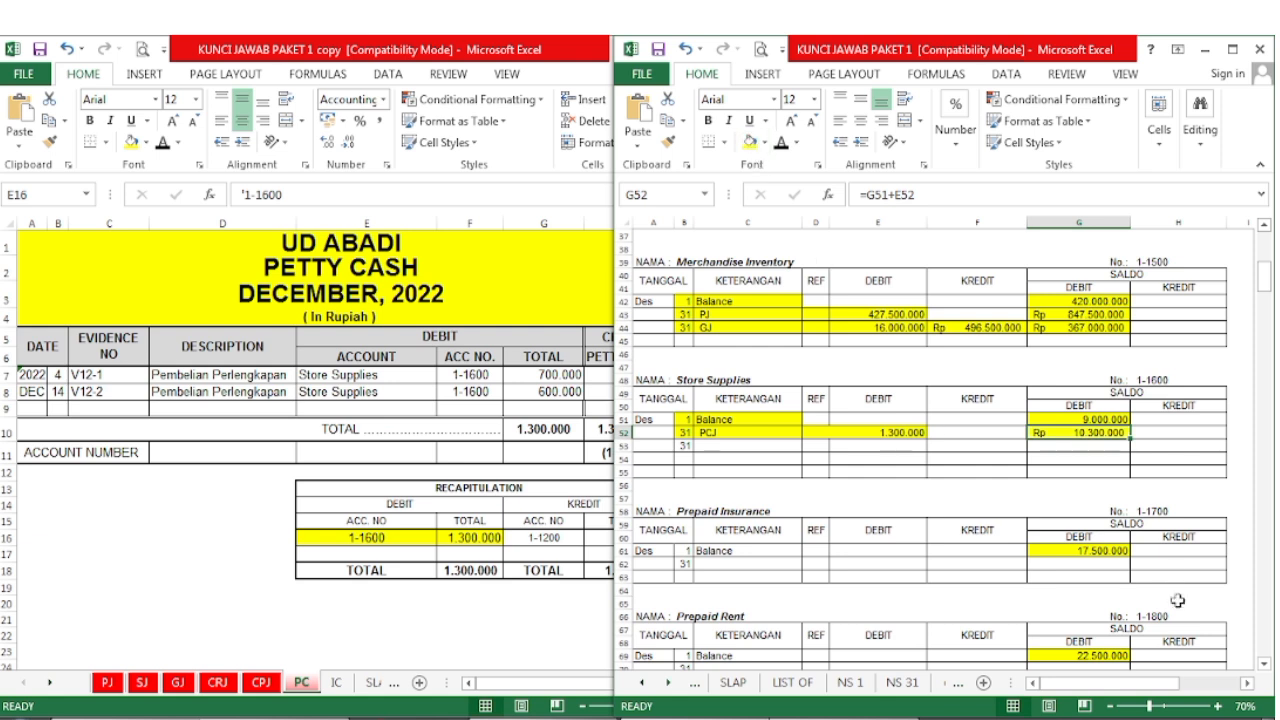
- Highlight credit account 1-1200 and its total in the petty cash recapitulation in yellow
left_click(540, 608)
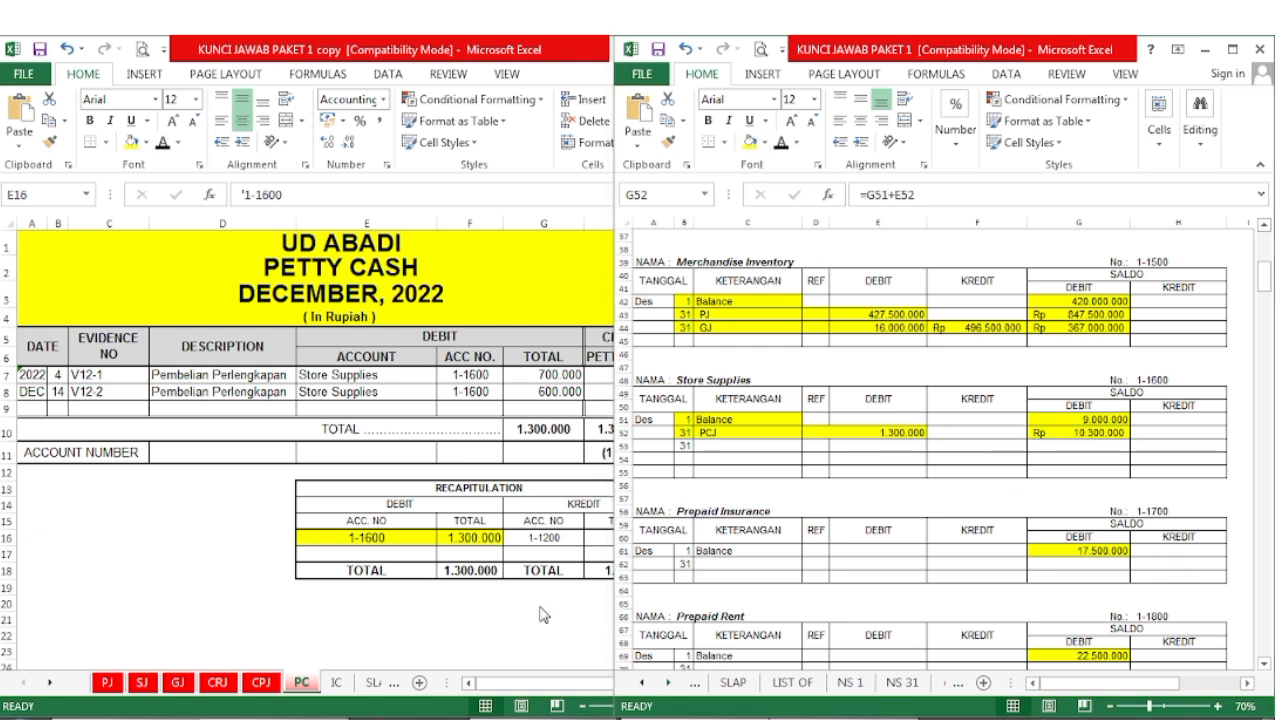
left_click_drag(565, 537, 630, 538)
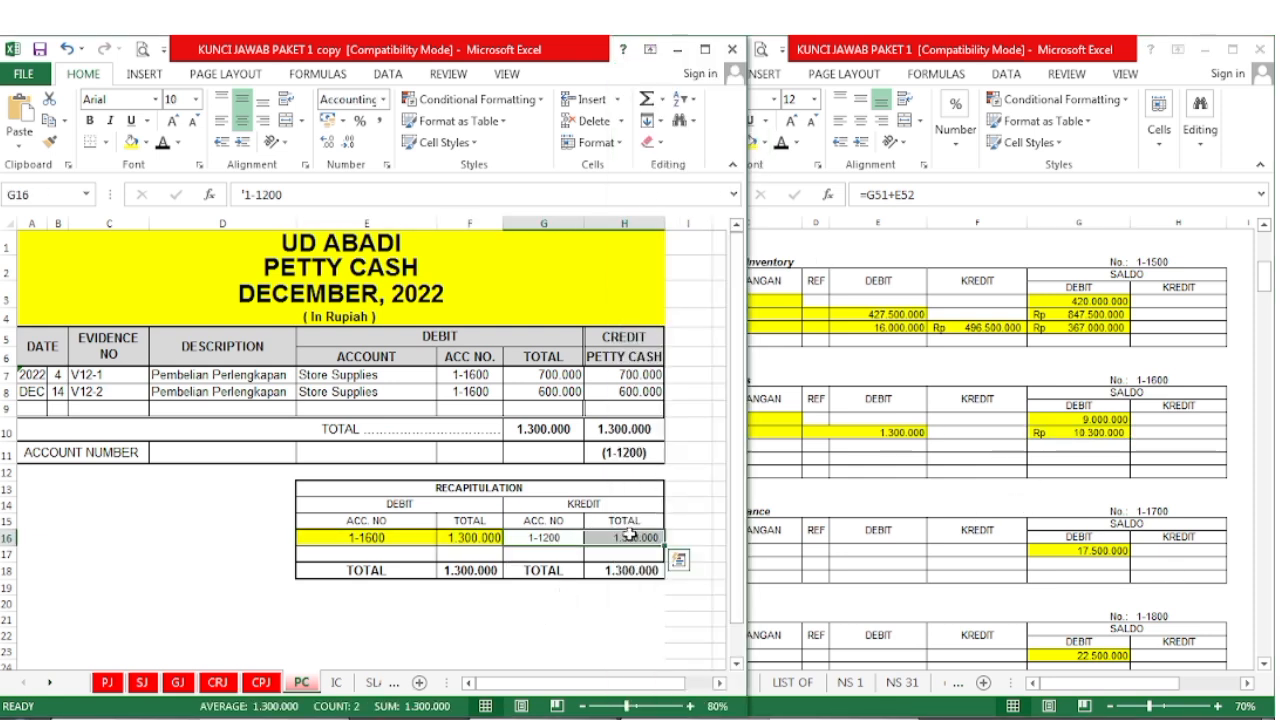
left_click(130, 142)
left_click(360, 618)
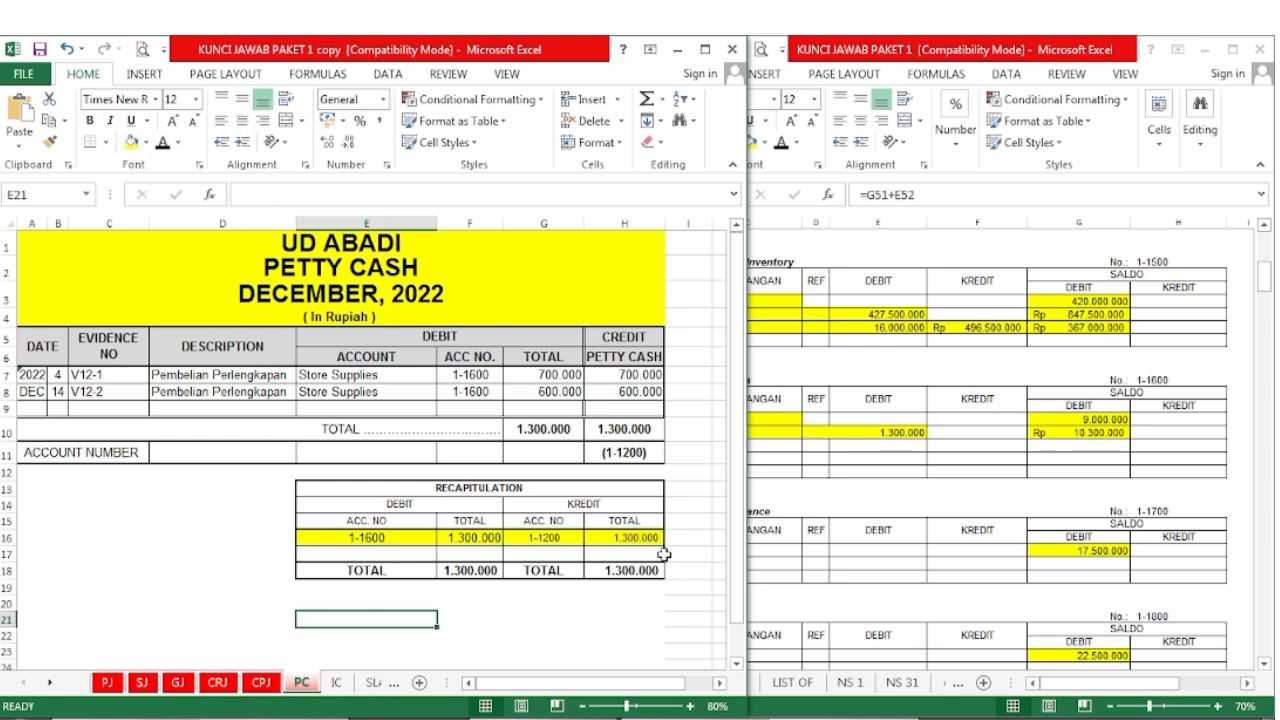
- In the Petty Cash ledger, fill the PCJ entry from its date to its credit amount, plus its balance, in yellow
left_click(905, 575)
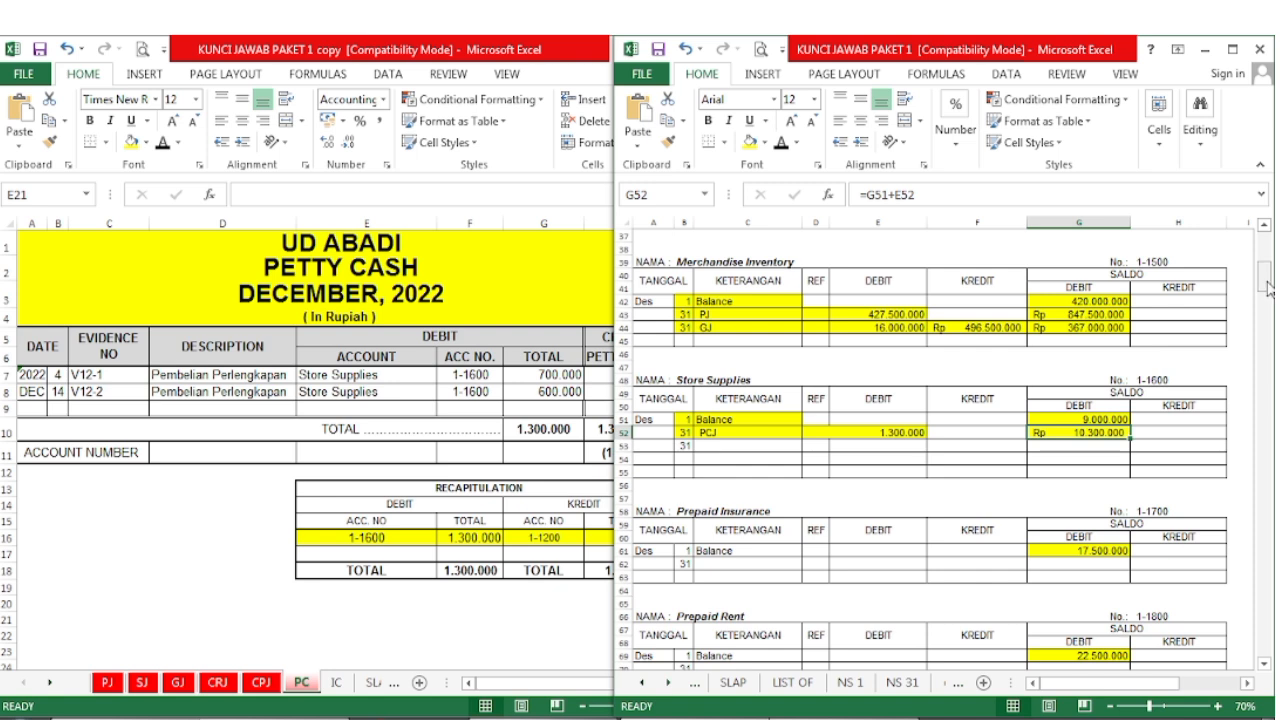
left_click_drag(1265, 285, 1265, 245)
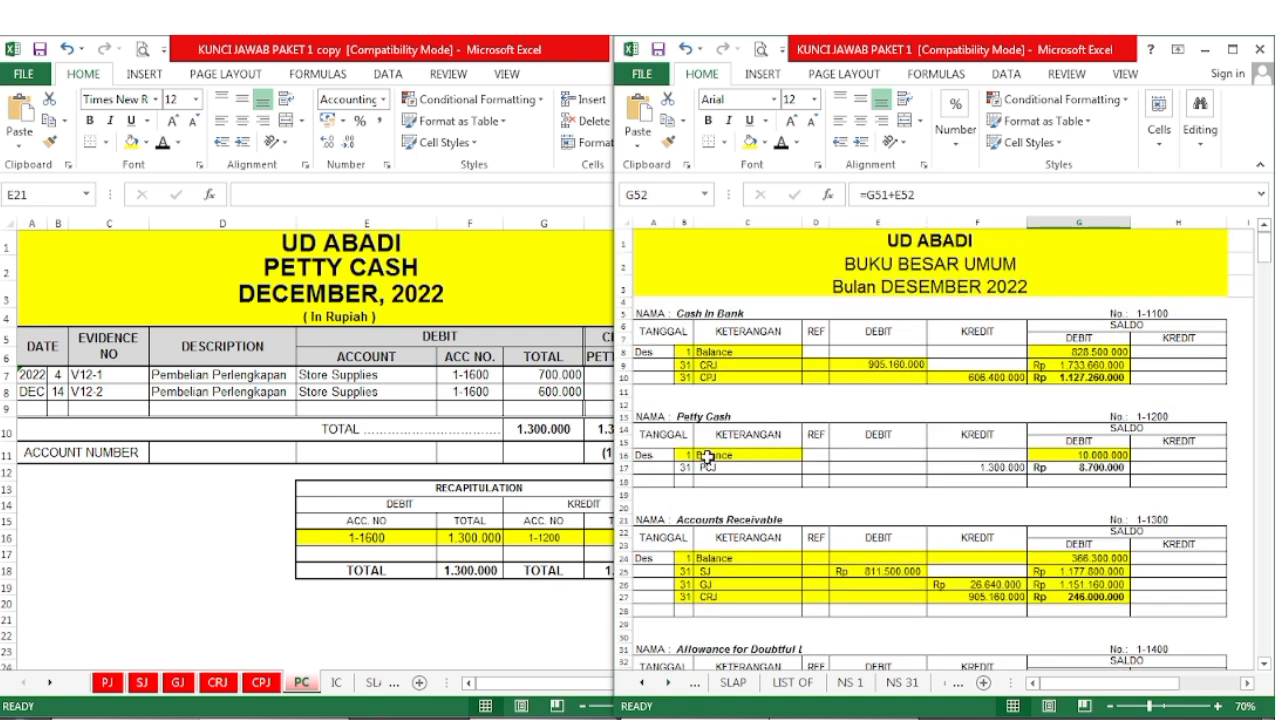
left_click_drag(686, 467, 957, 466)
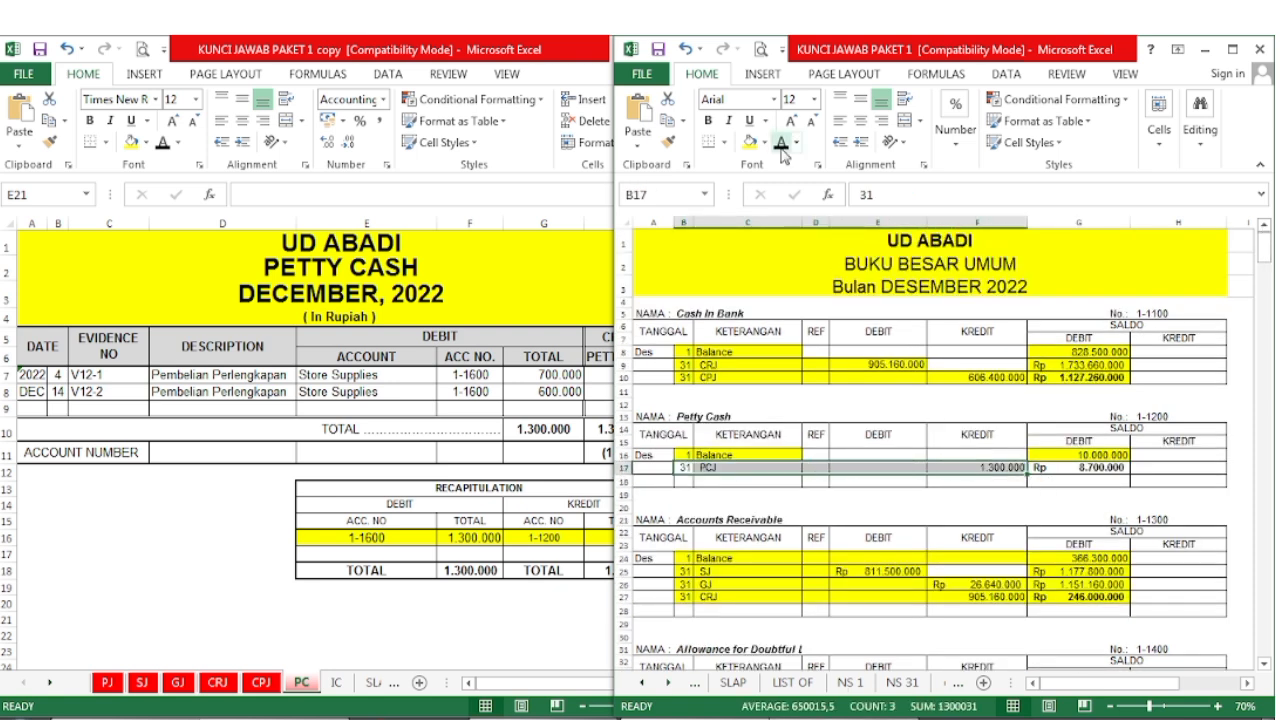
left_click(748, 142)
left_click(1096, 468)
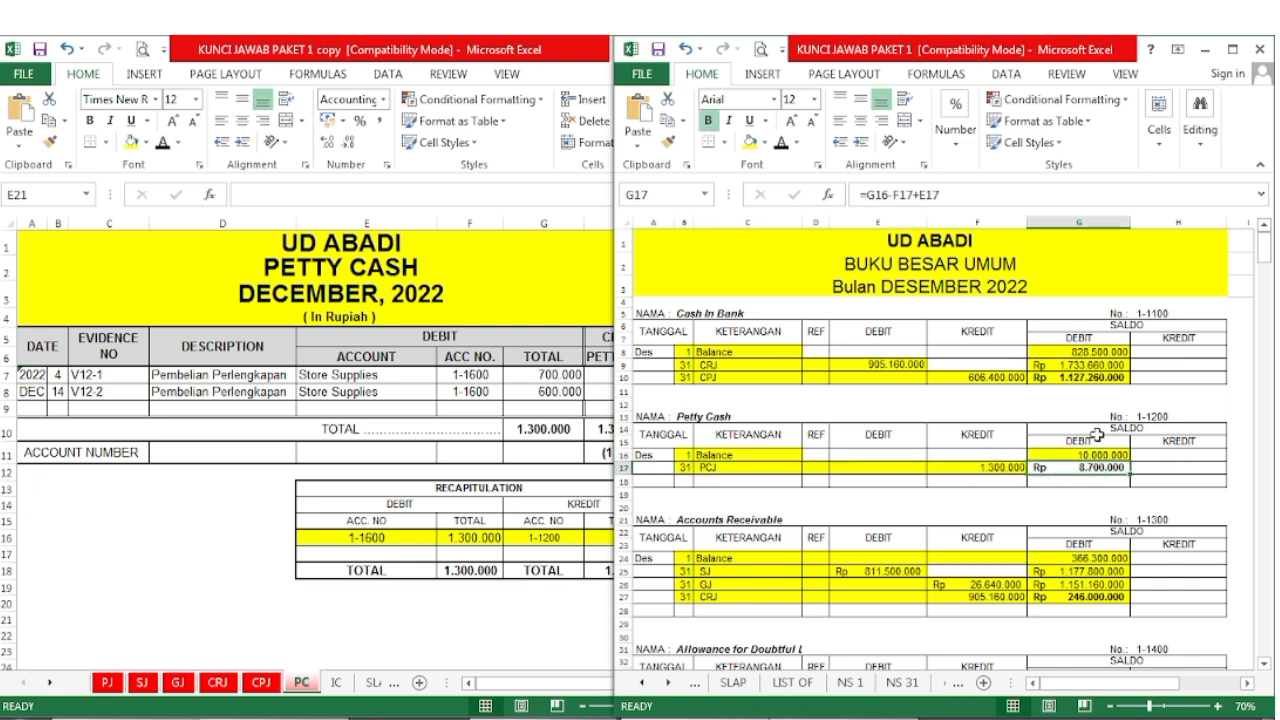
left_click(749, 143)
left_click(838, 498)
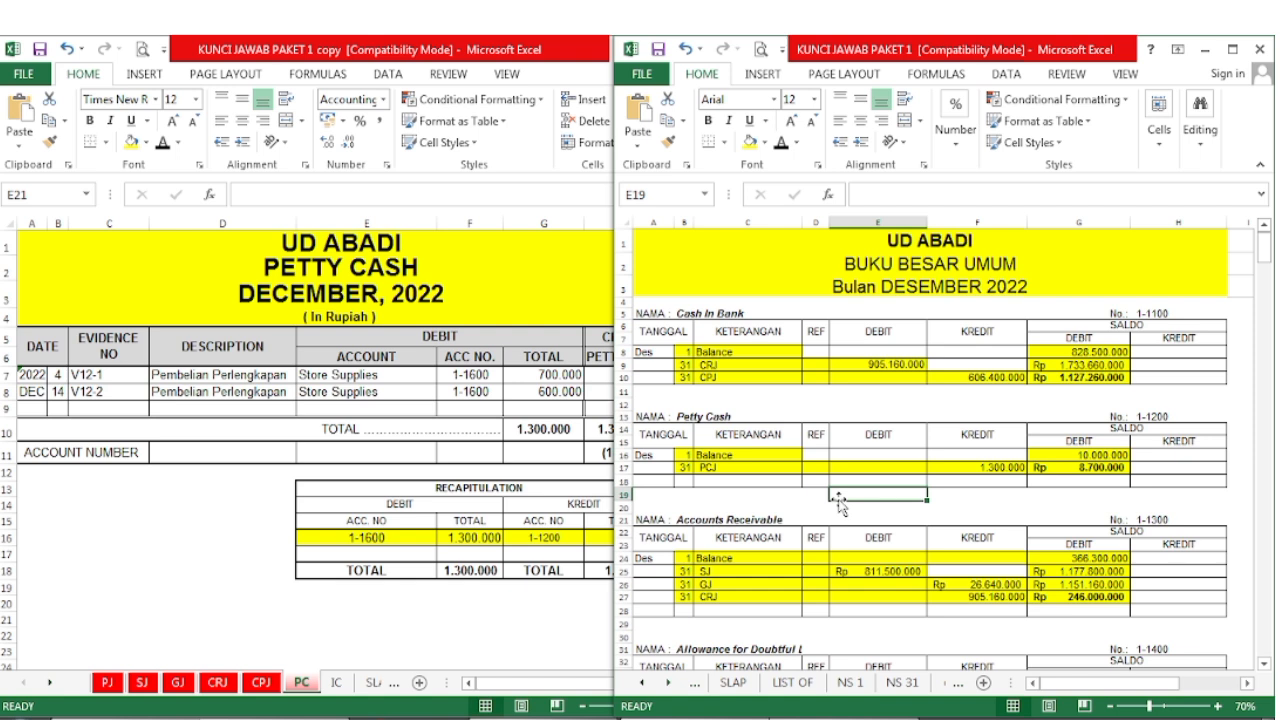
left_click(343, 591)
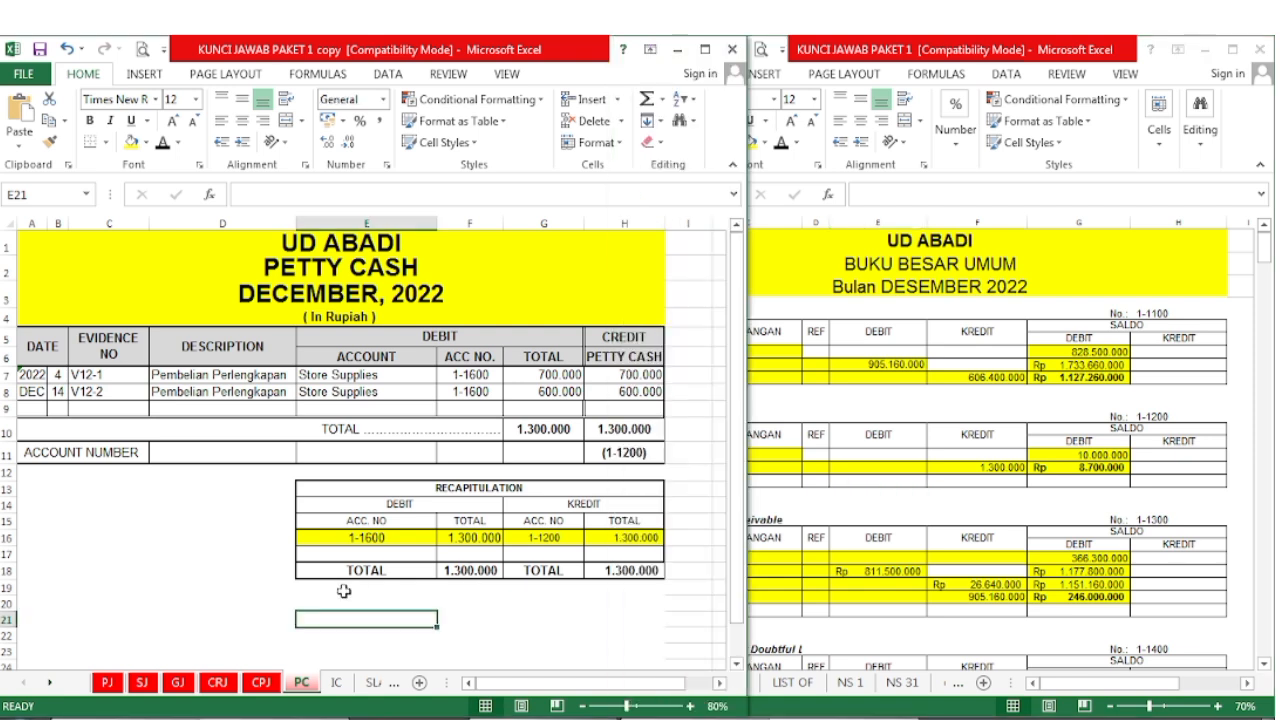
left_click(962, 590)
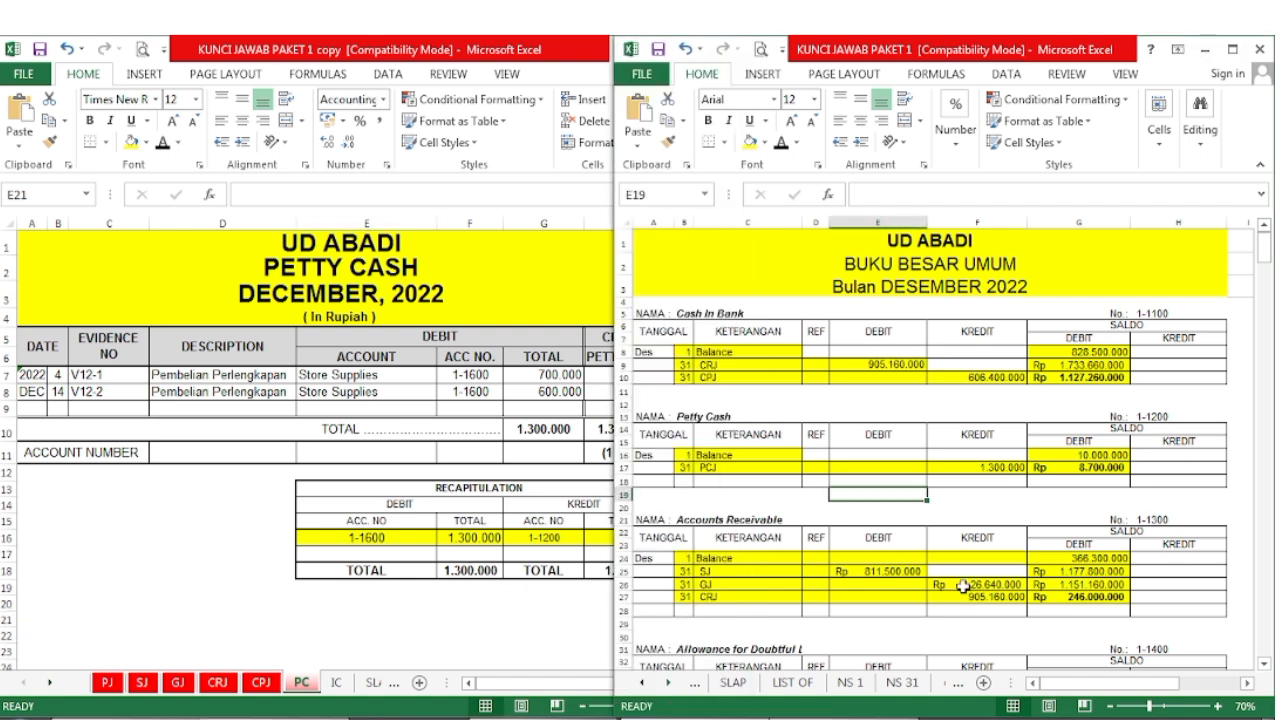